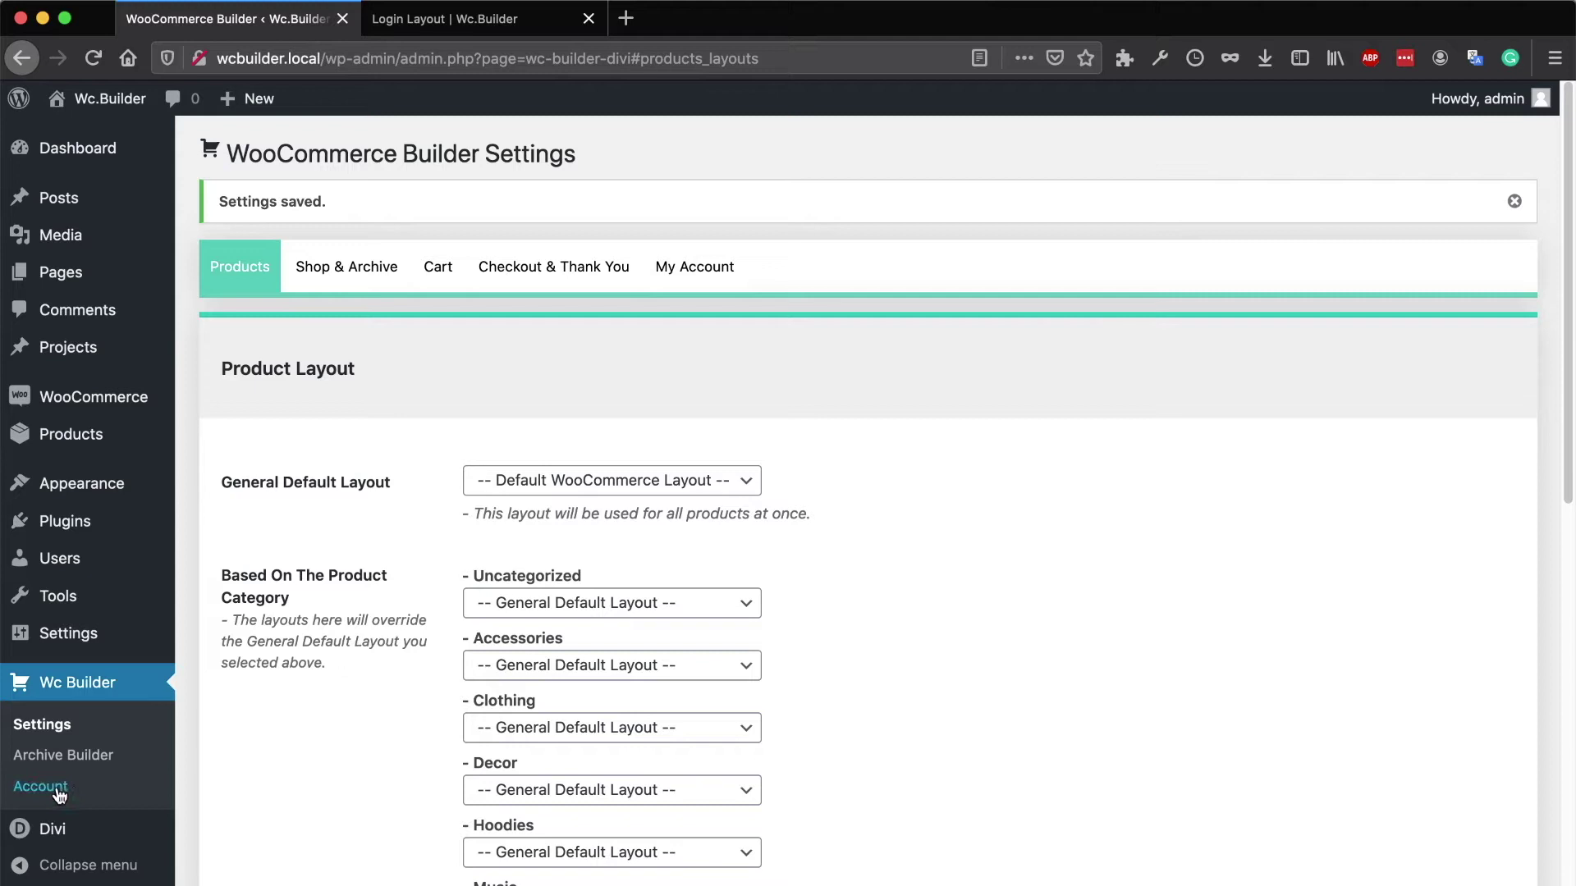
- Open the Divi Library in a new browser tab, close the Login Layout tab and switch to the library
mouse_move(76, 842)
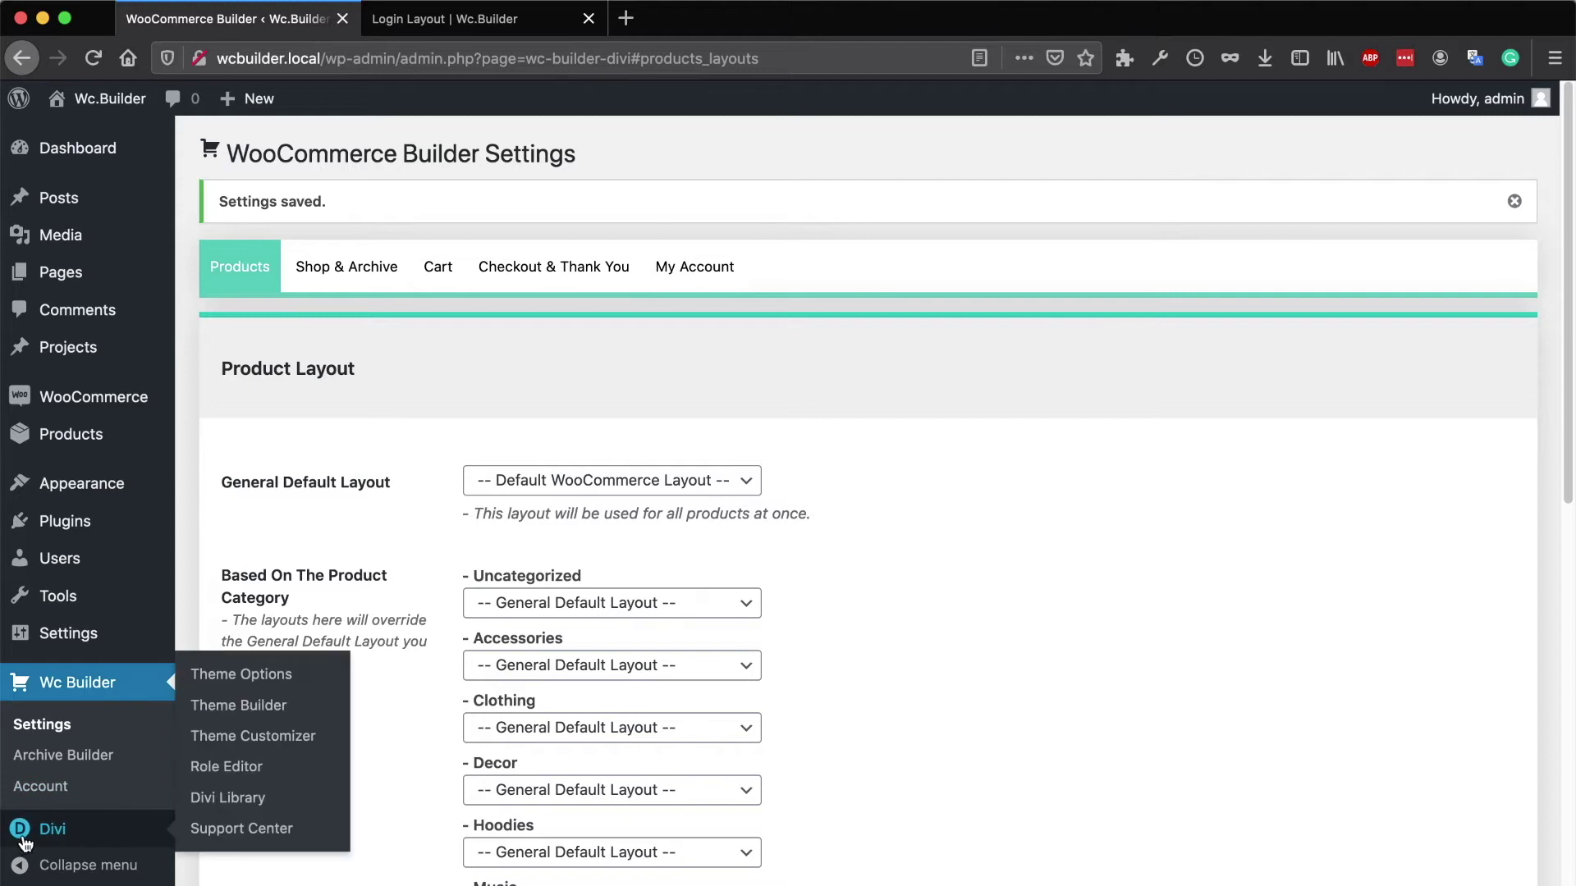
right_click(251, 808)
click(382, 654)
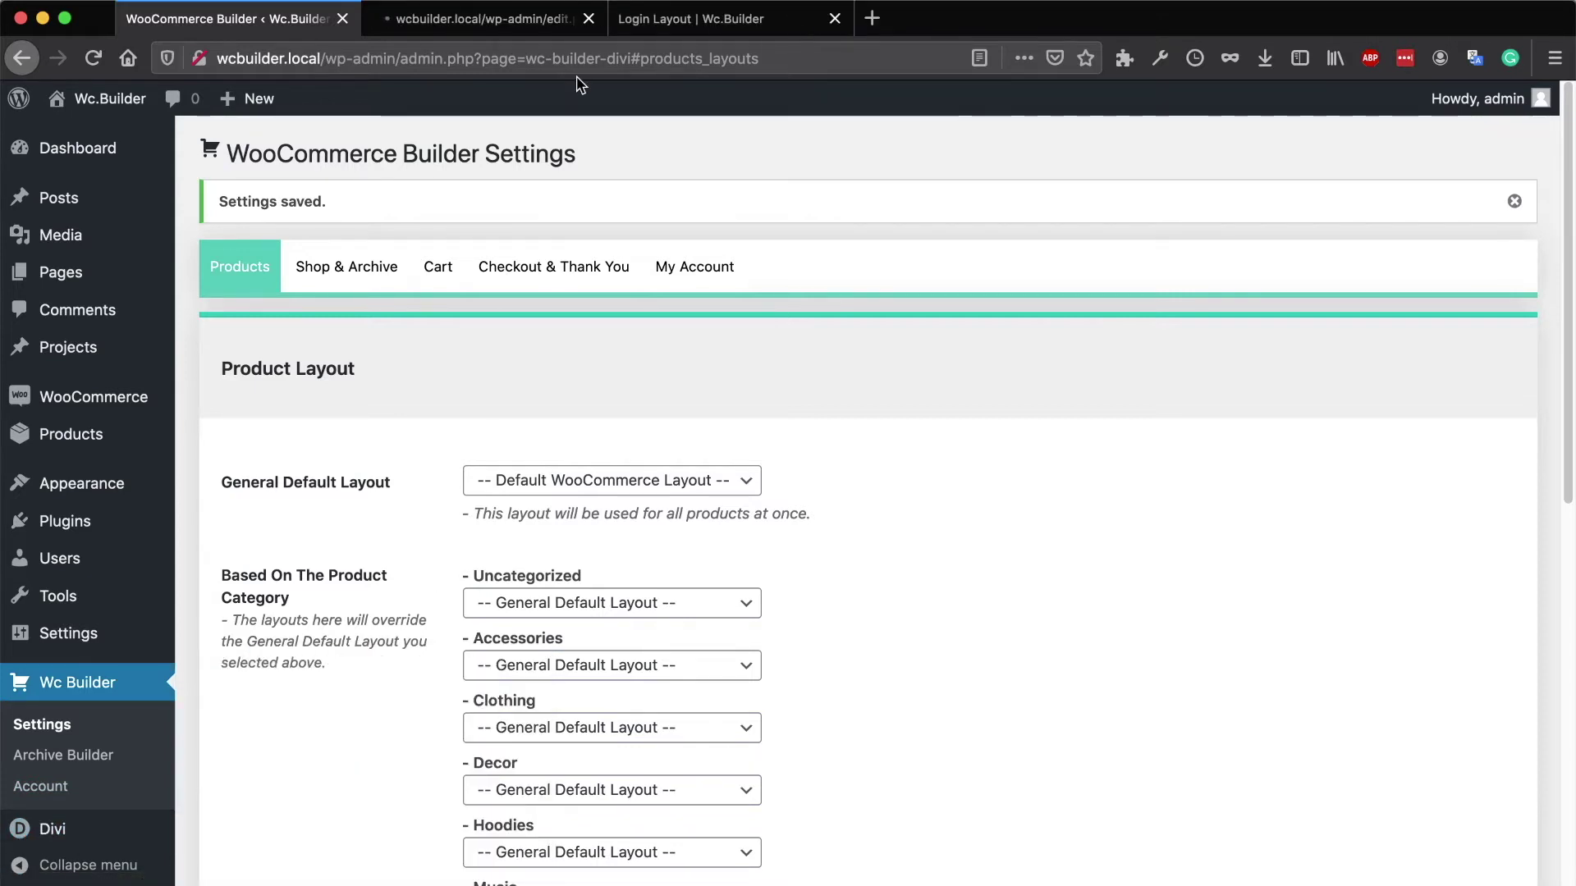
click(834, 18)
click(513, 23)
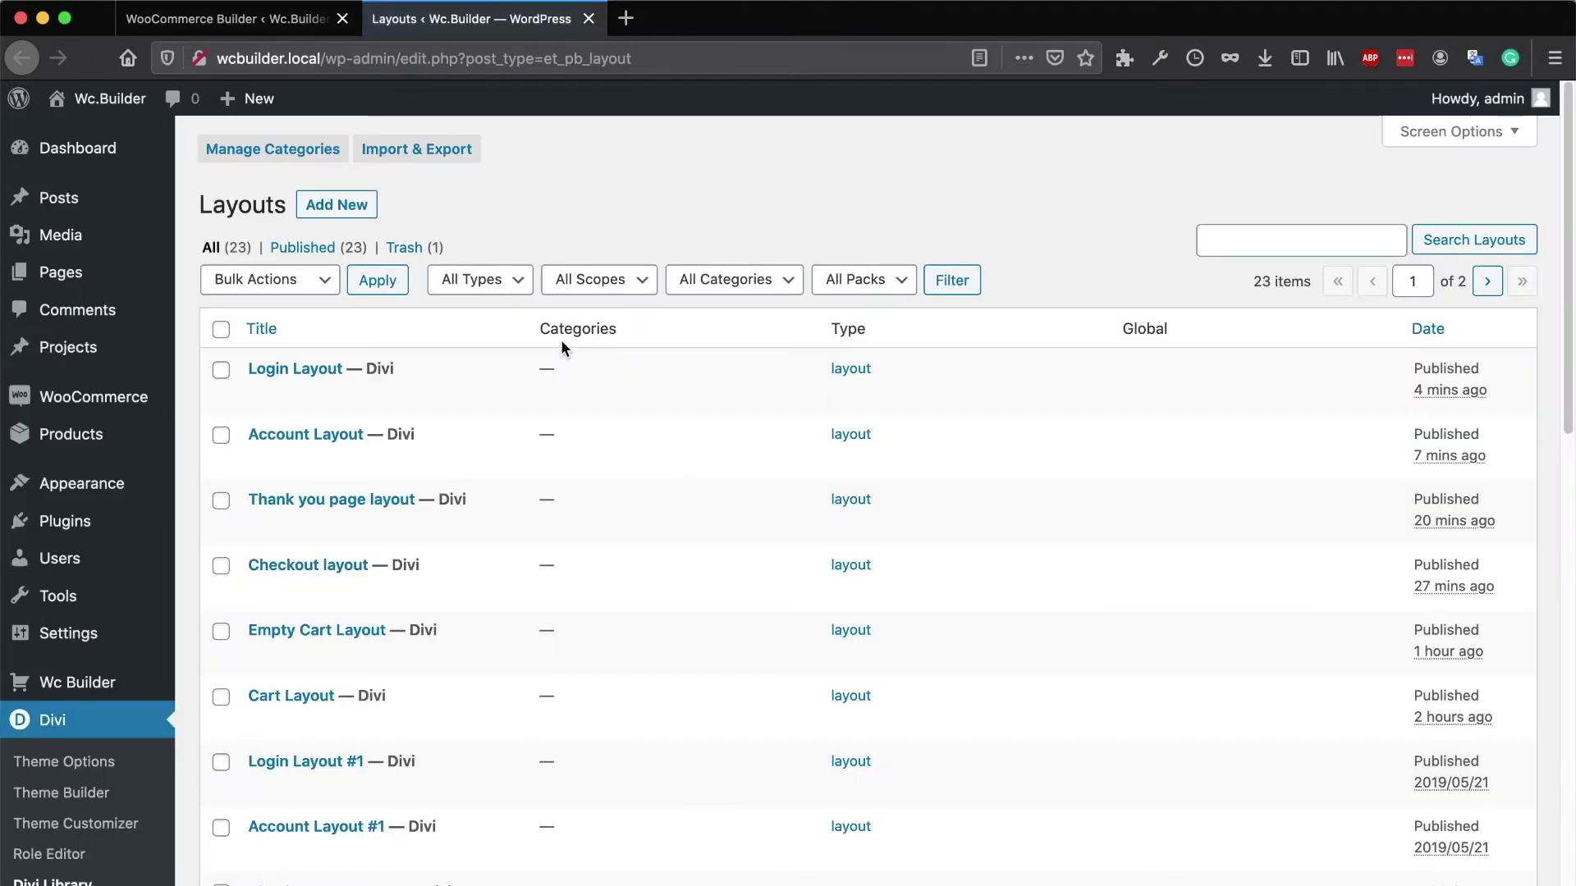
- Add a new Divi Library layout named Product Layout and choose its layout type
click(333, 204)
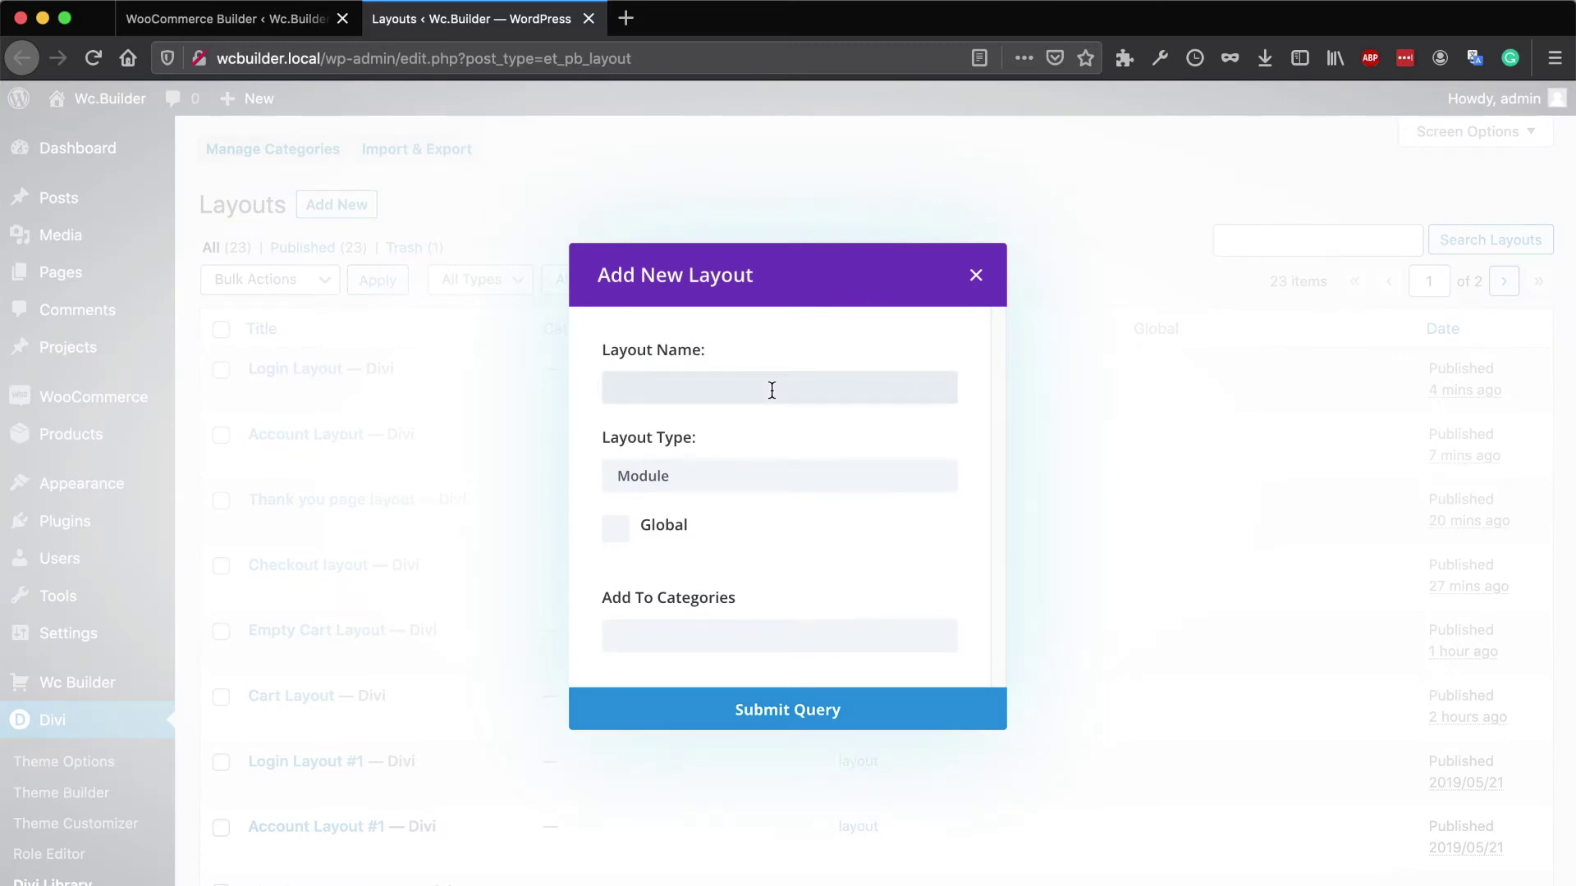
click(735, 489)
click(707, 557)
click(749, 696)
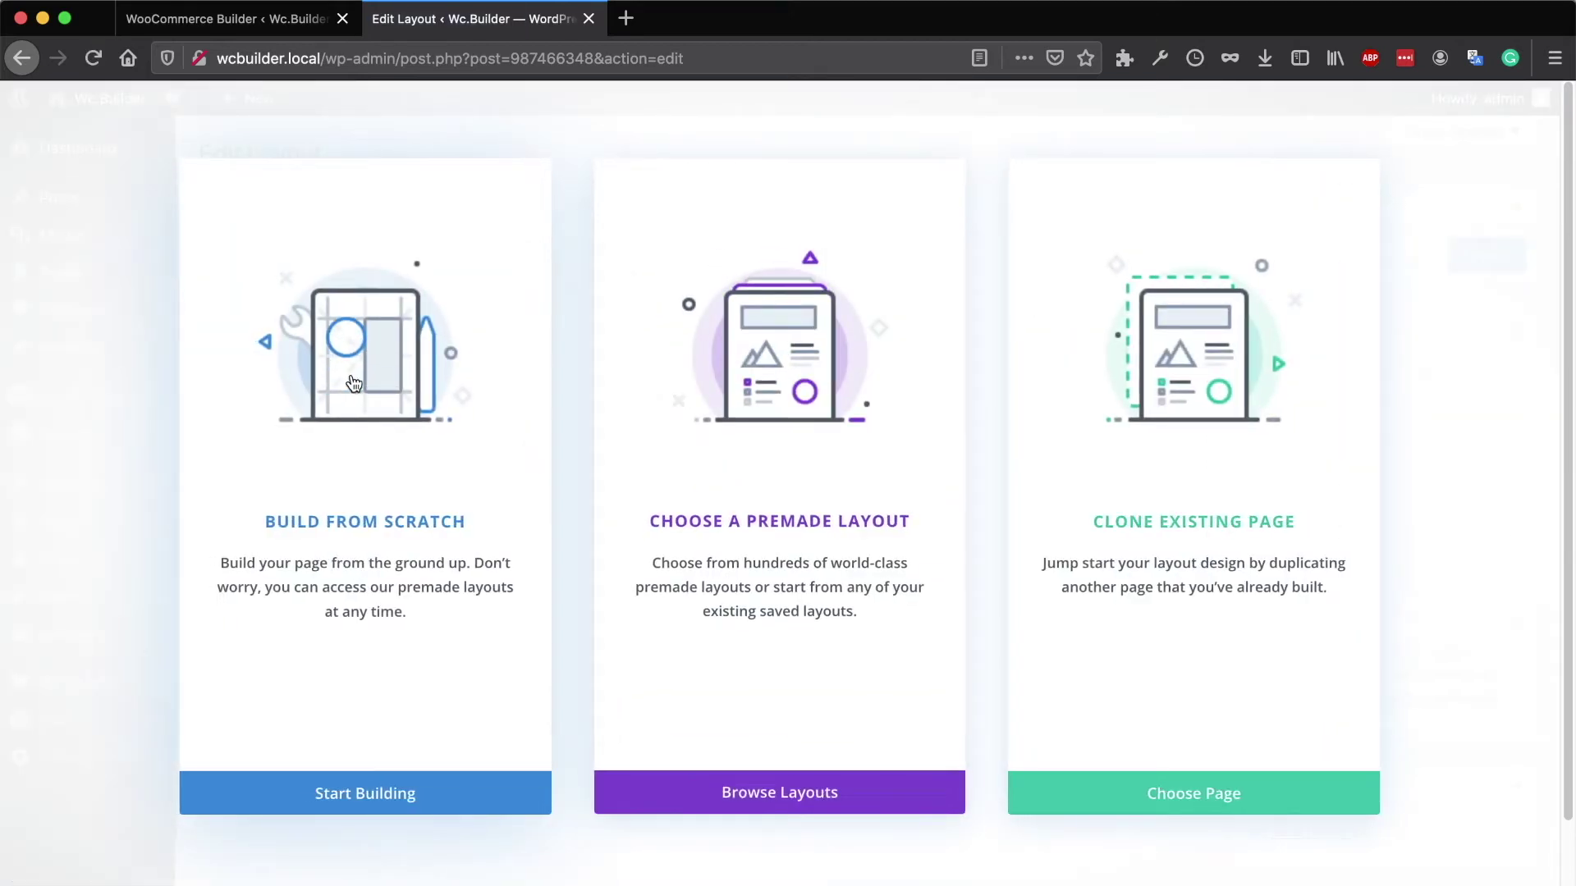
- Start building the layout from scratch in the visual builder and insert a single-column row
click(354, 383)
click(359, 289)
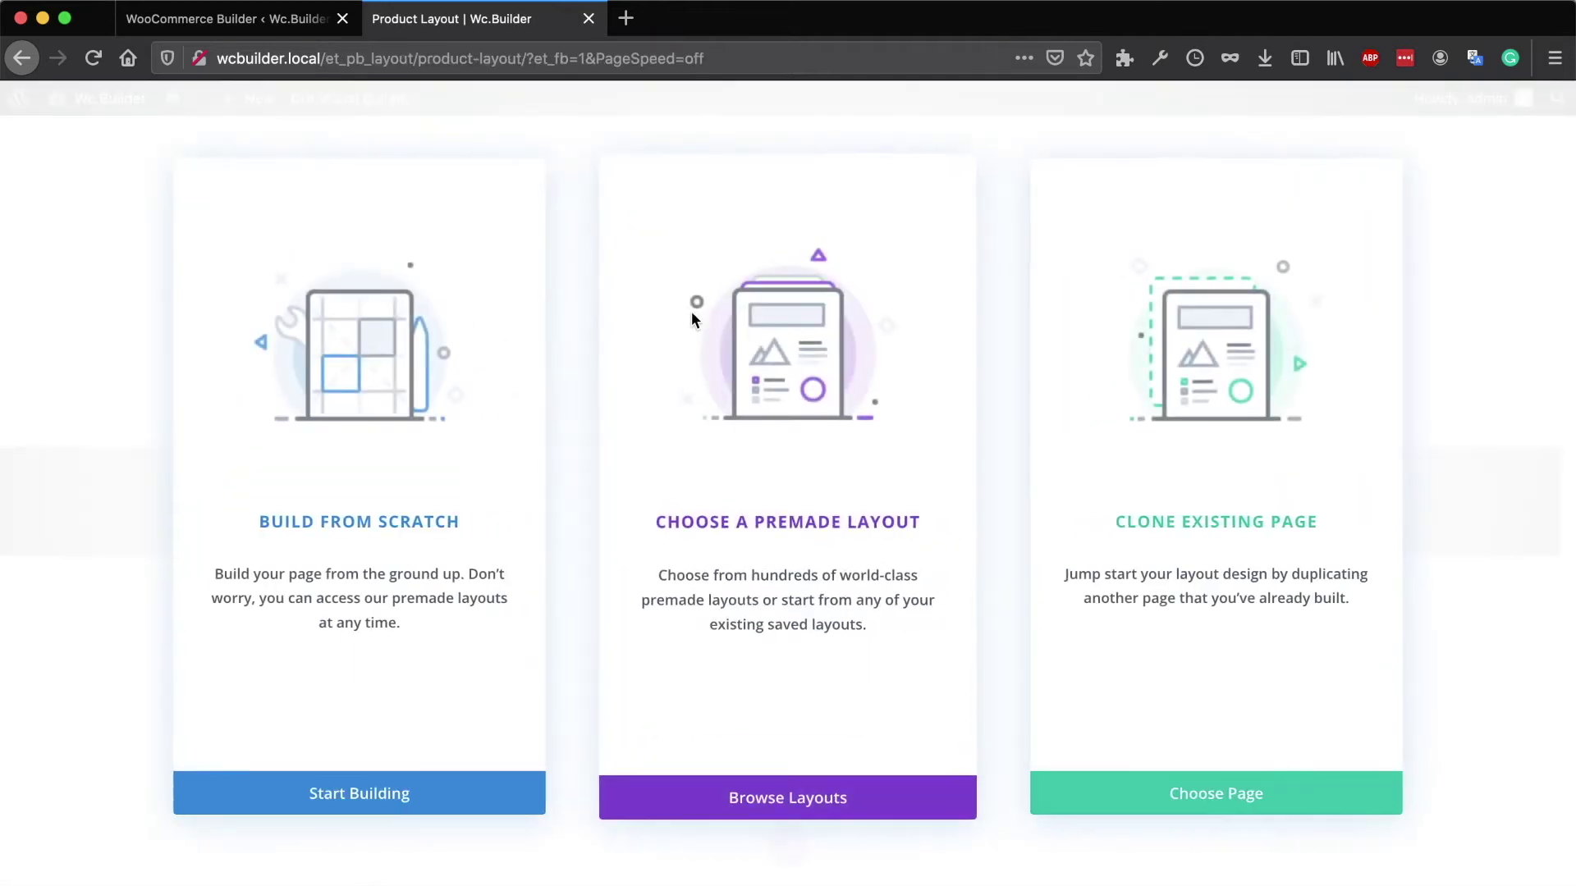
click(388, 472)
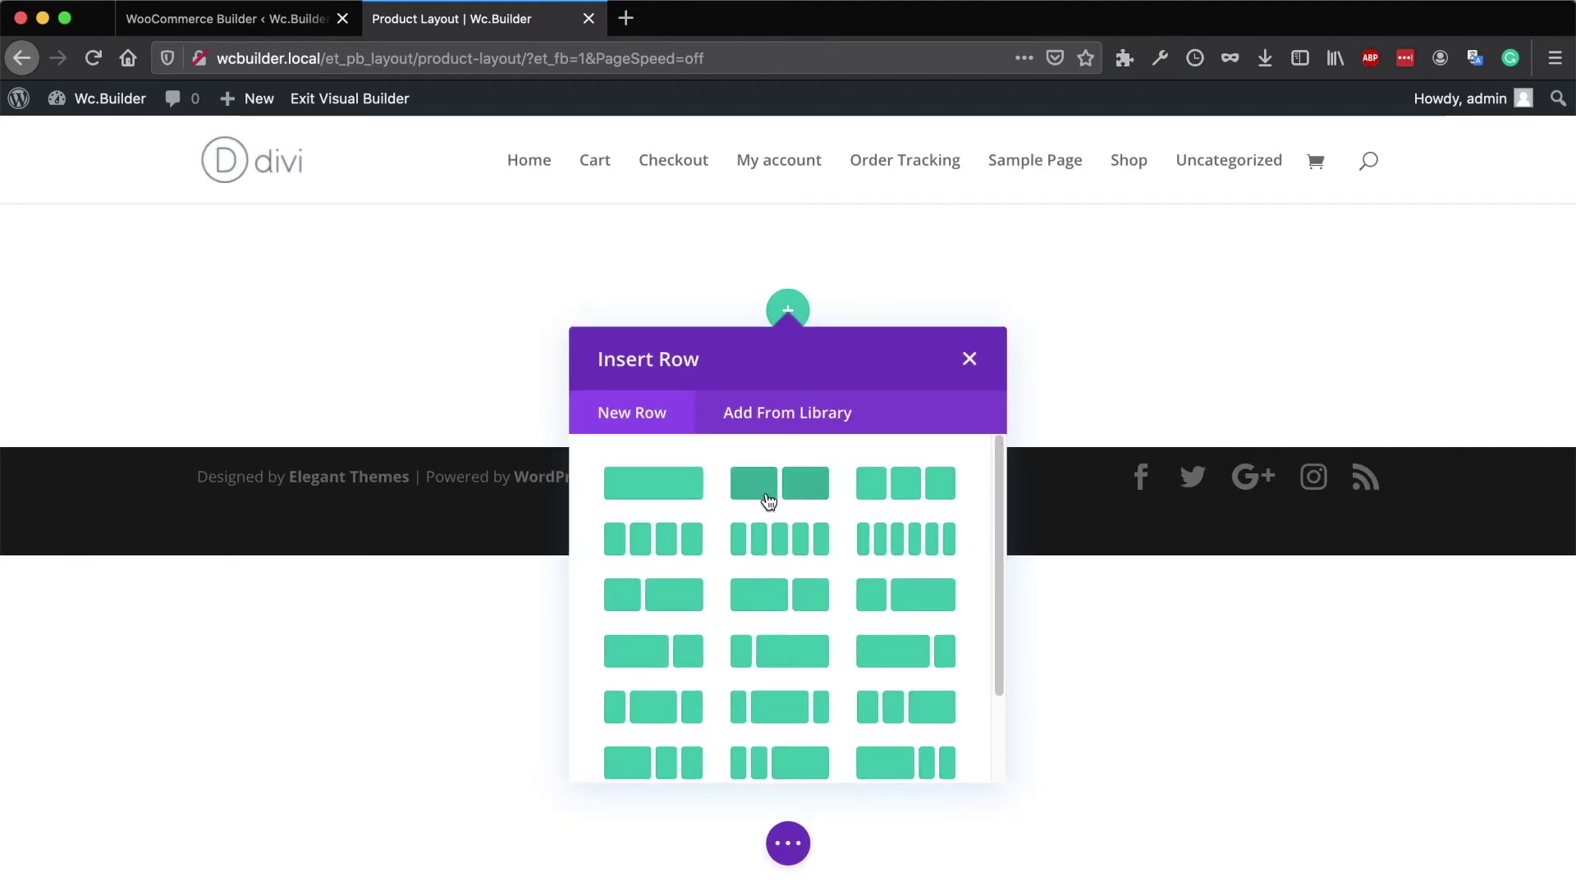
click(696, 488)
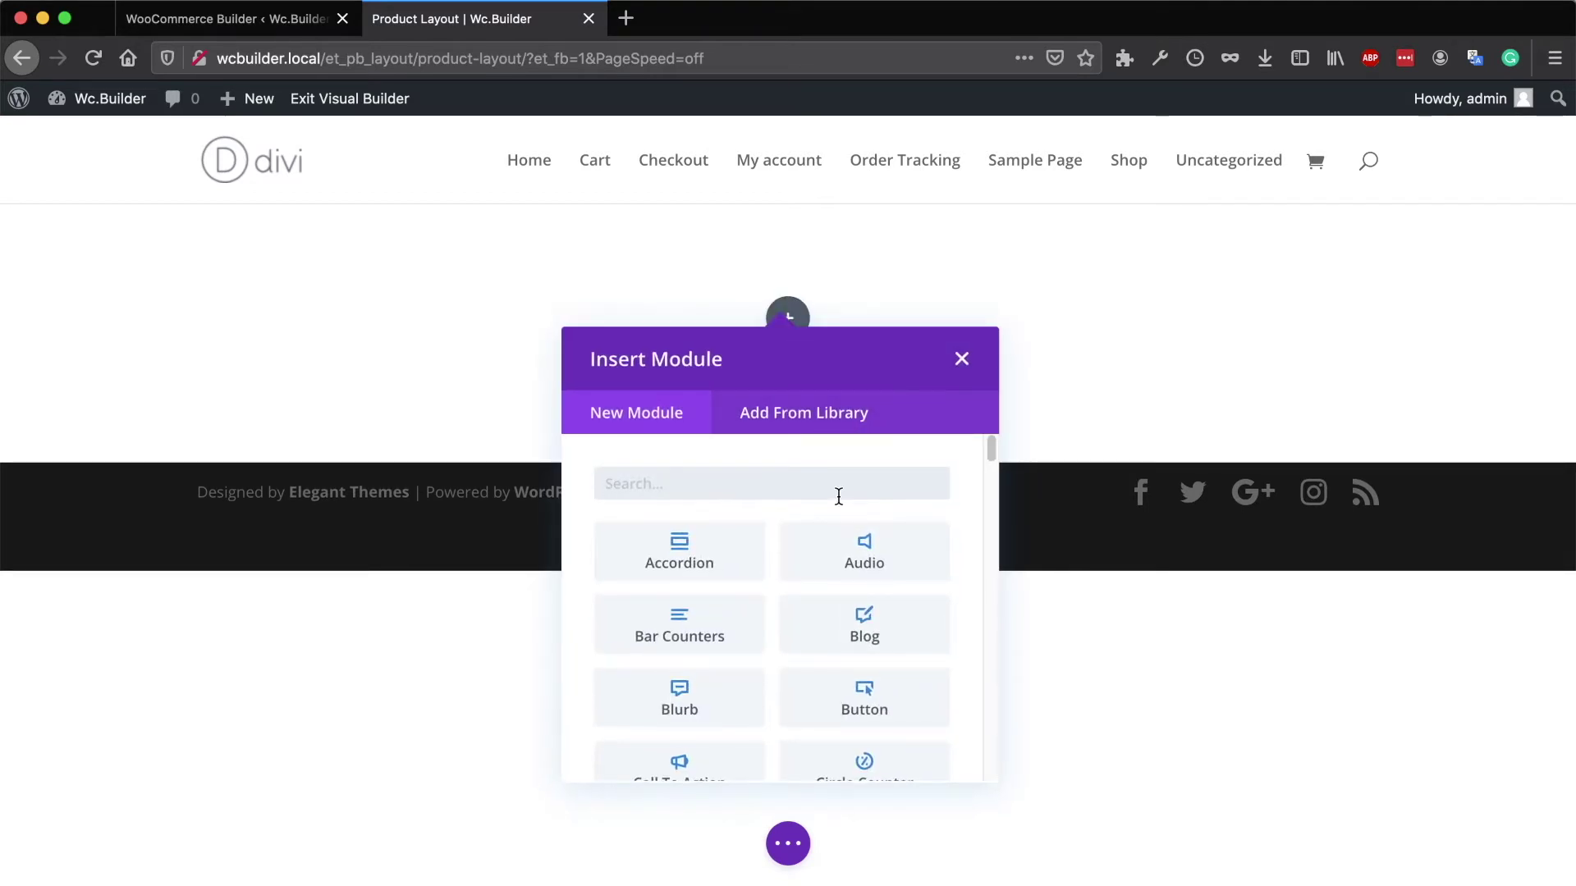
- Add the DiviKingdom Woo Breadcrumb module to the single-column row and save it with its default settings
text(woo bre)
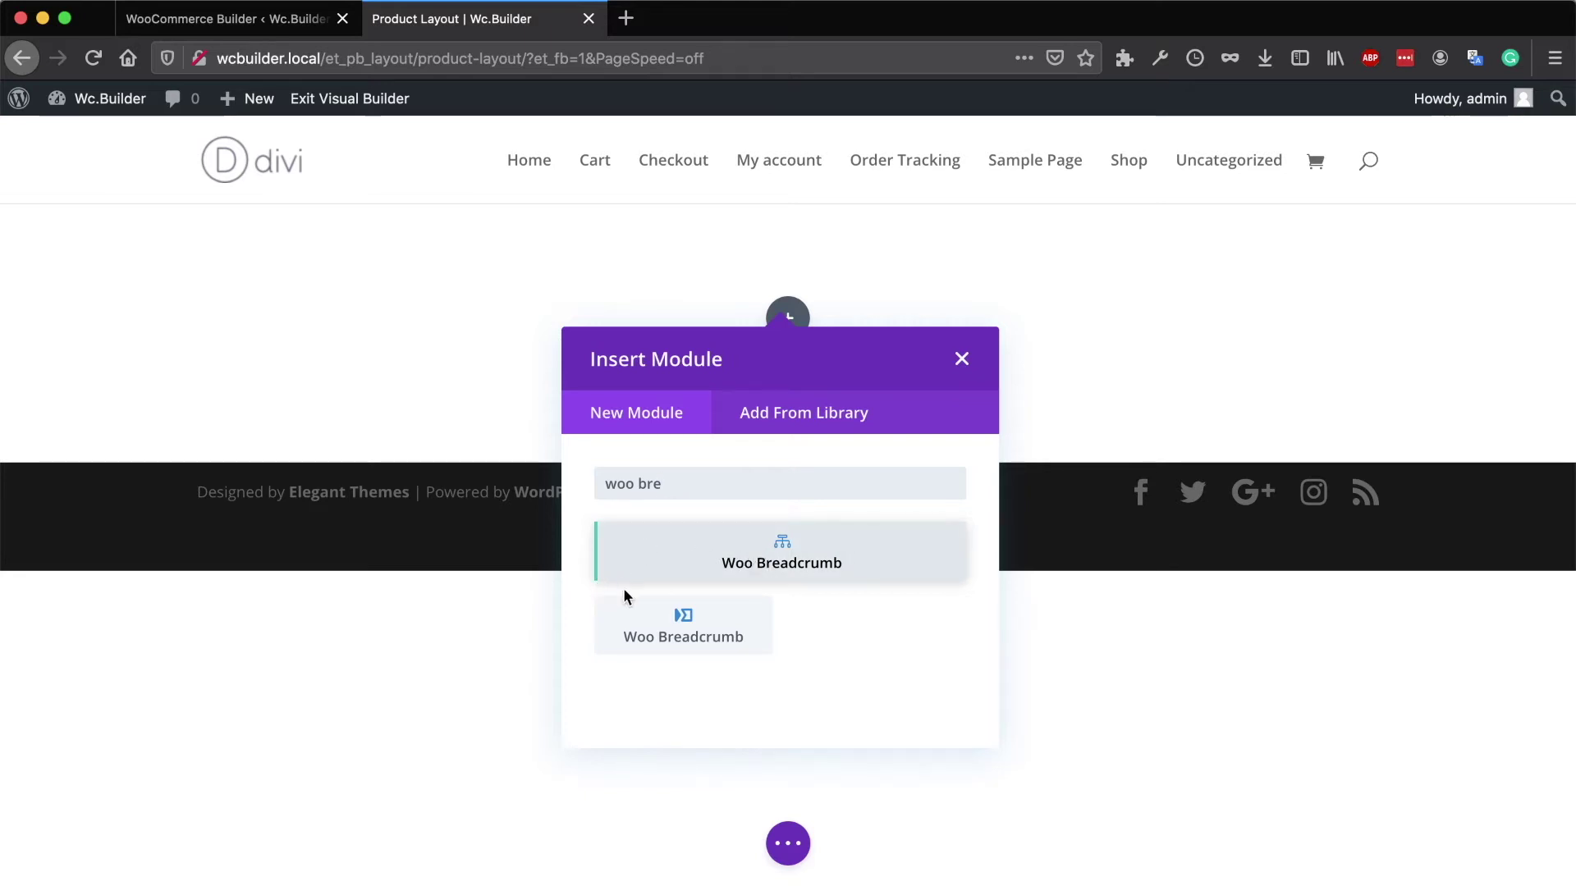
click(712, 550)
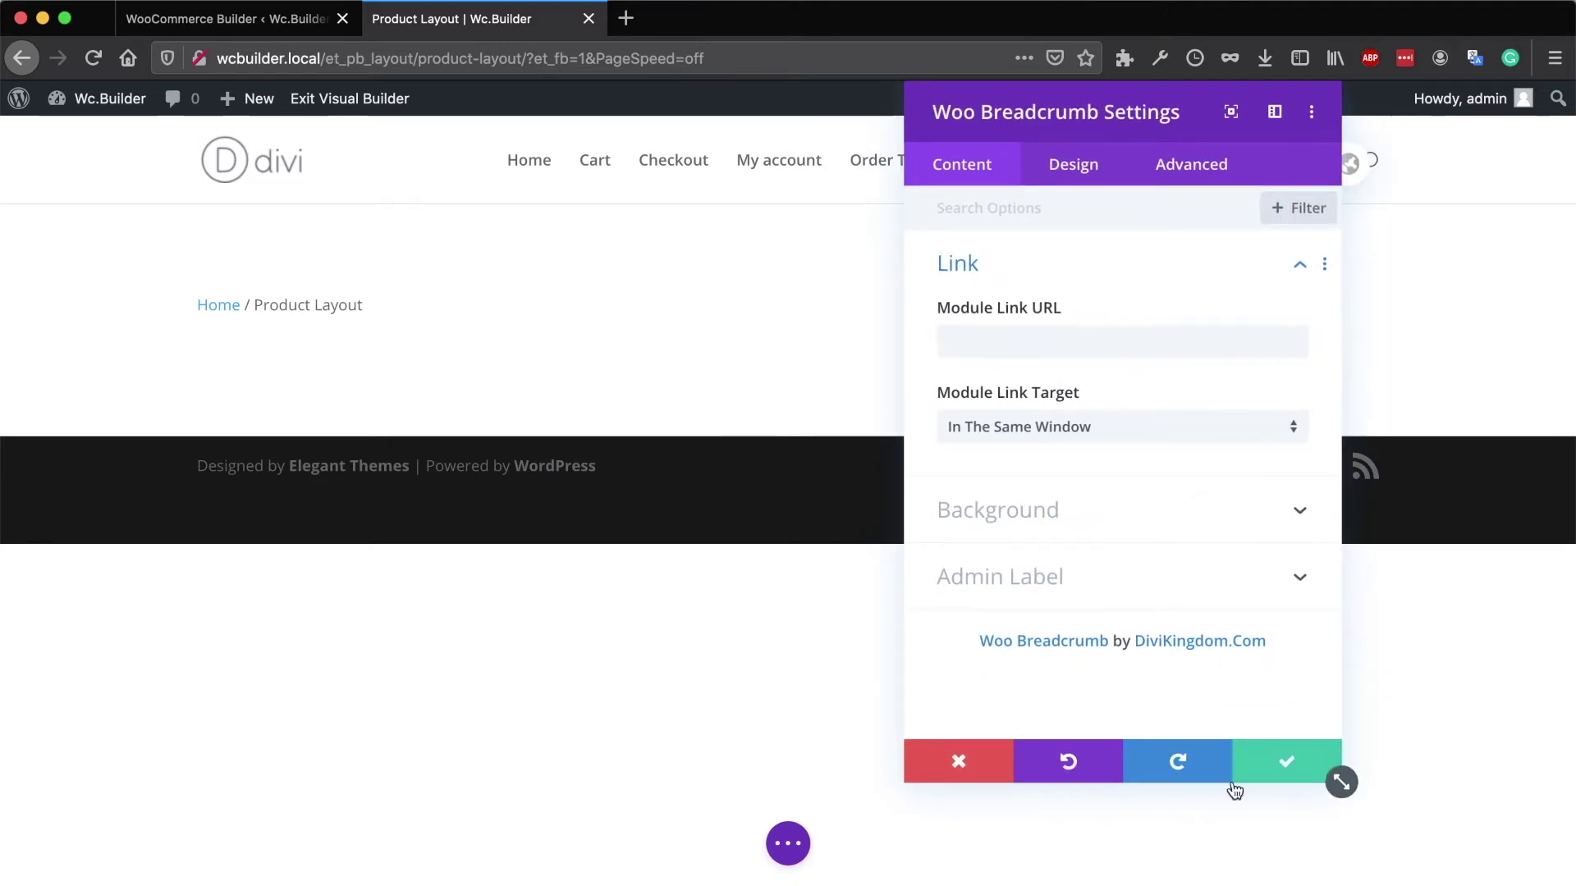
click(1264, 768)
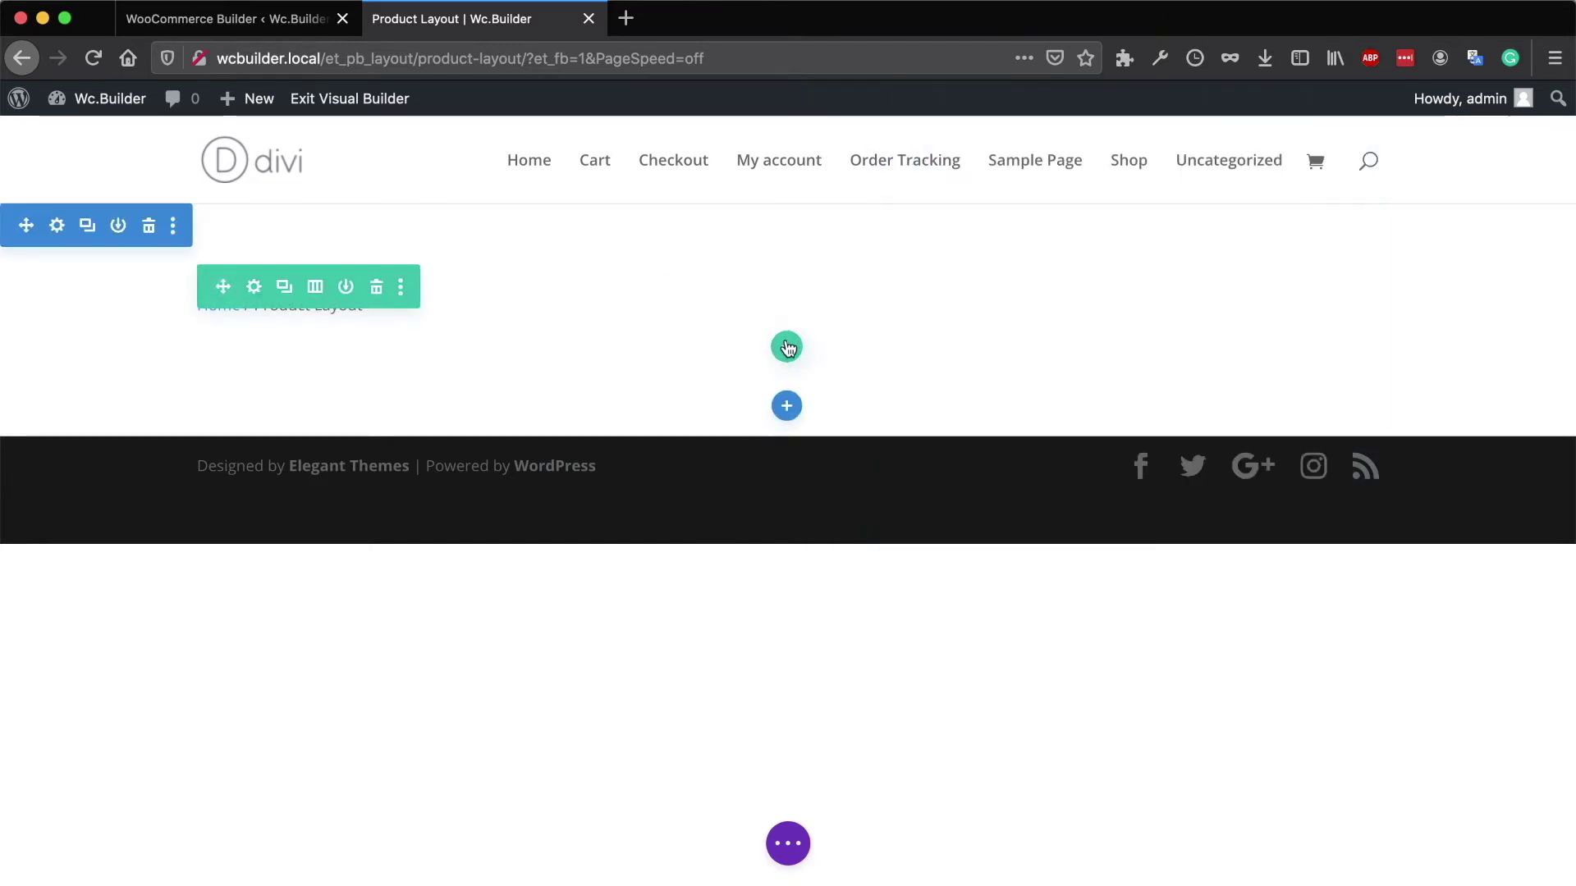
- Add a two-column row below the breadcrumb and insert a Woo Product Images Slider module with default settings in its first column
click(788, 345)
key(Escape)
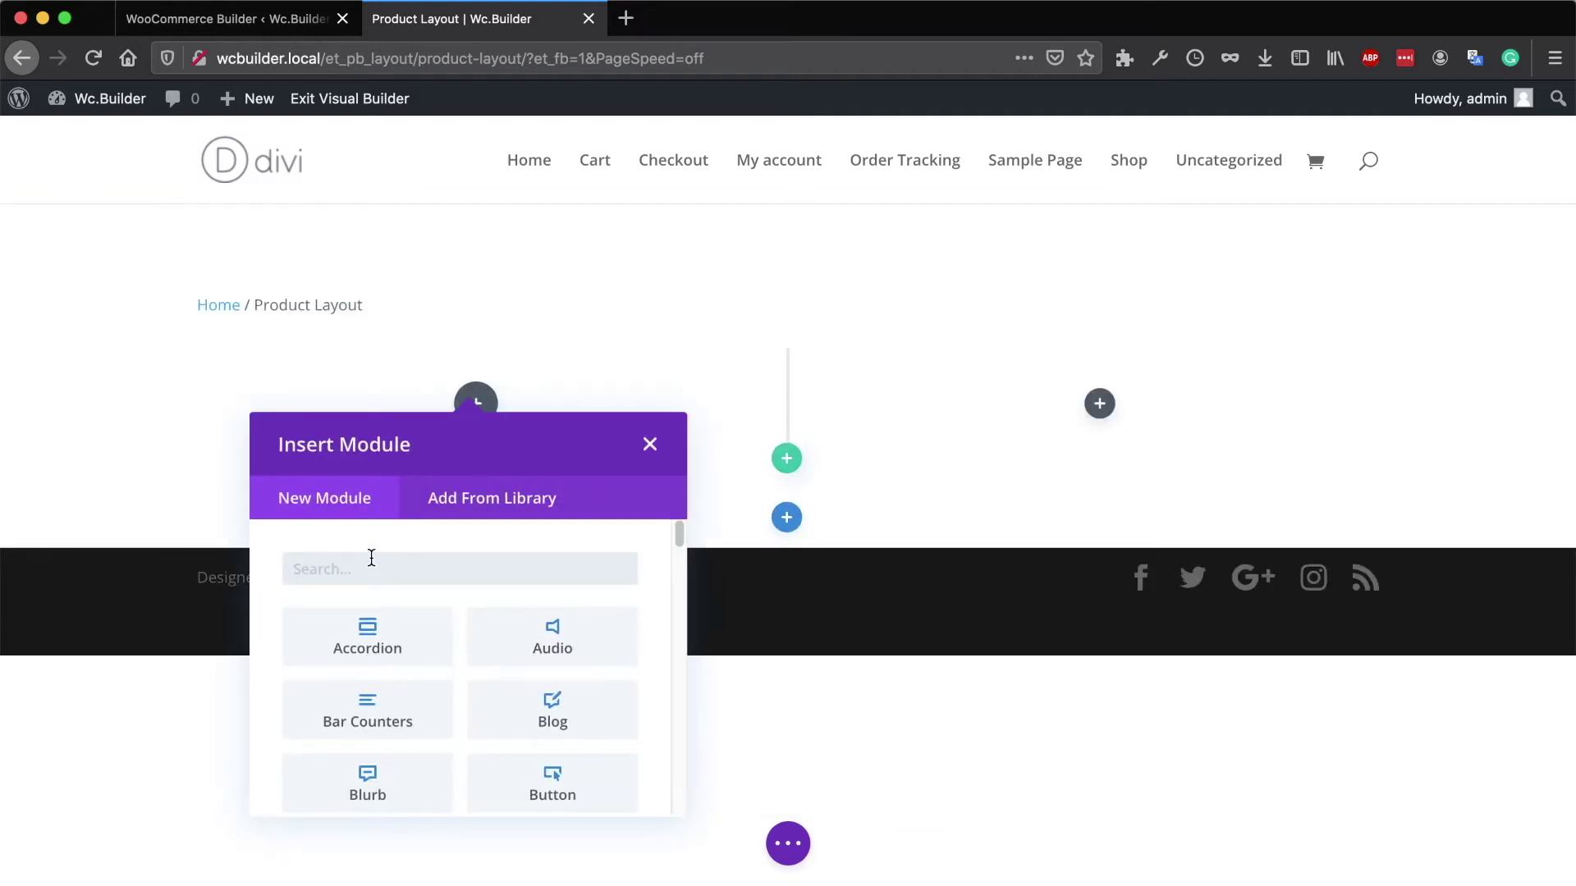
text(sil)
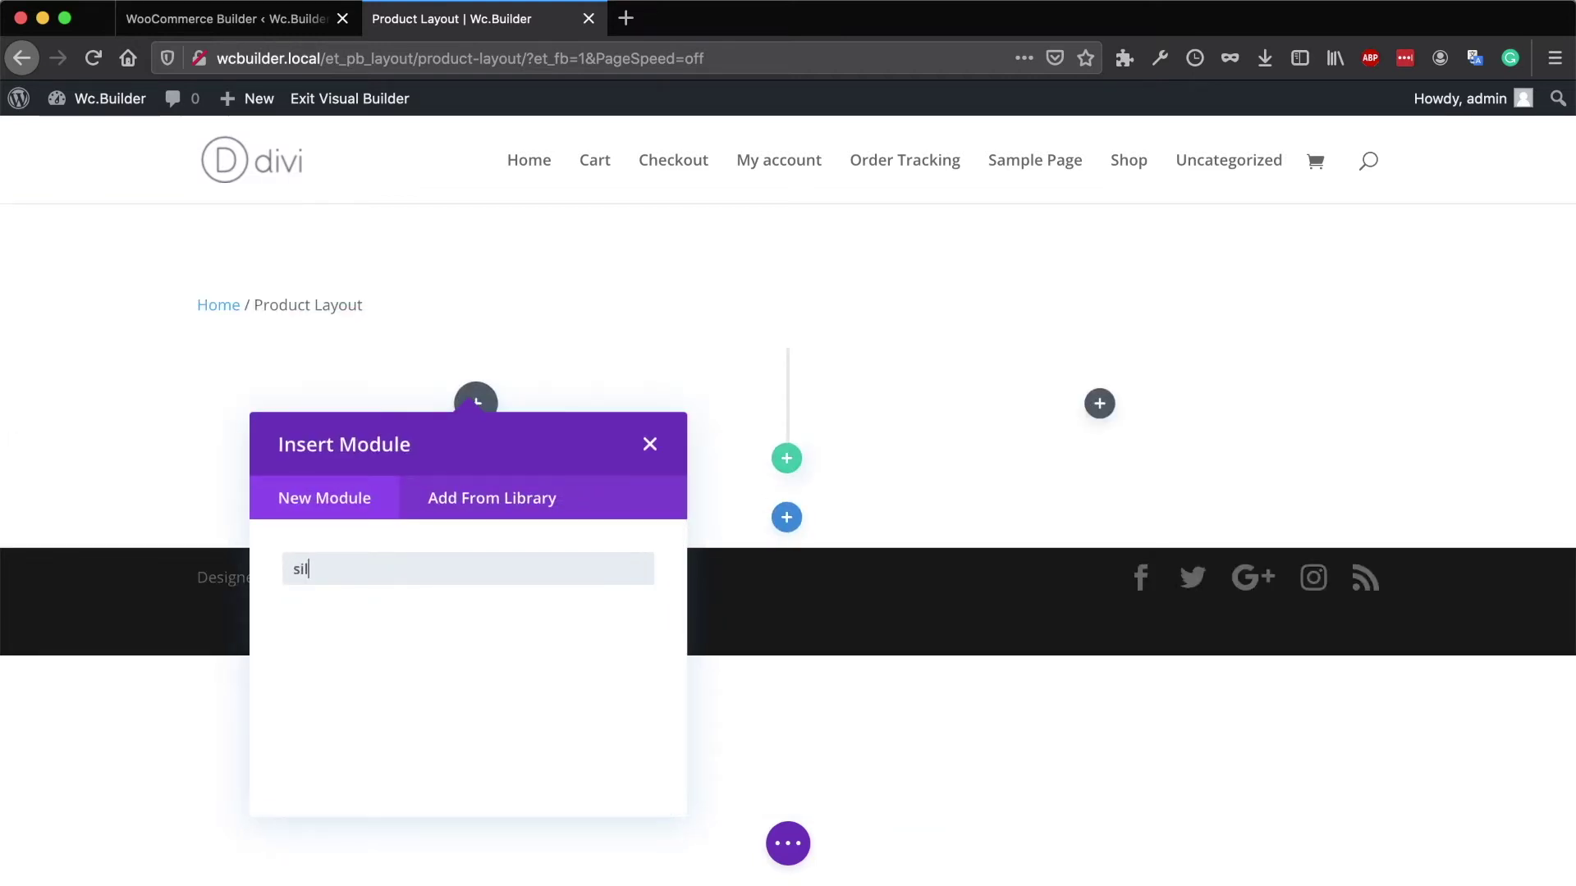
key(BackSpace)
key(BackSpace)
text(lid)
scroll(527, 661, down, 1)
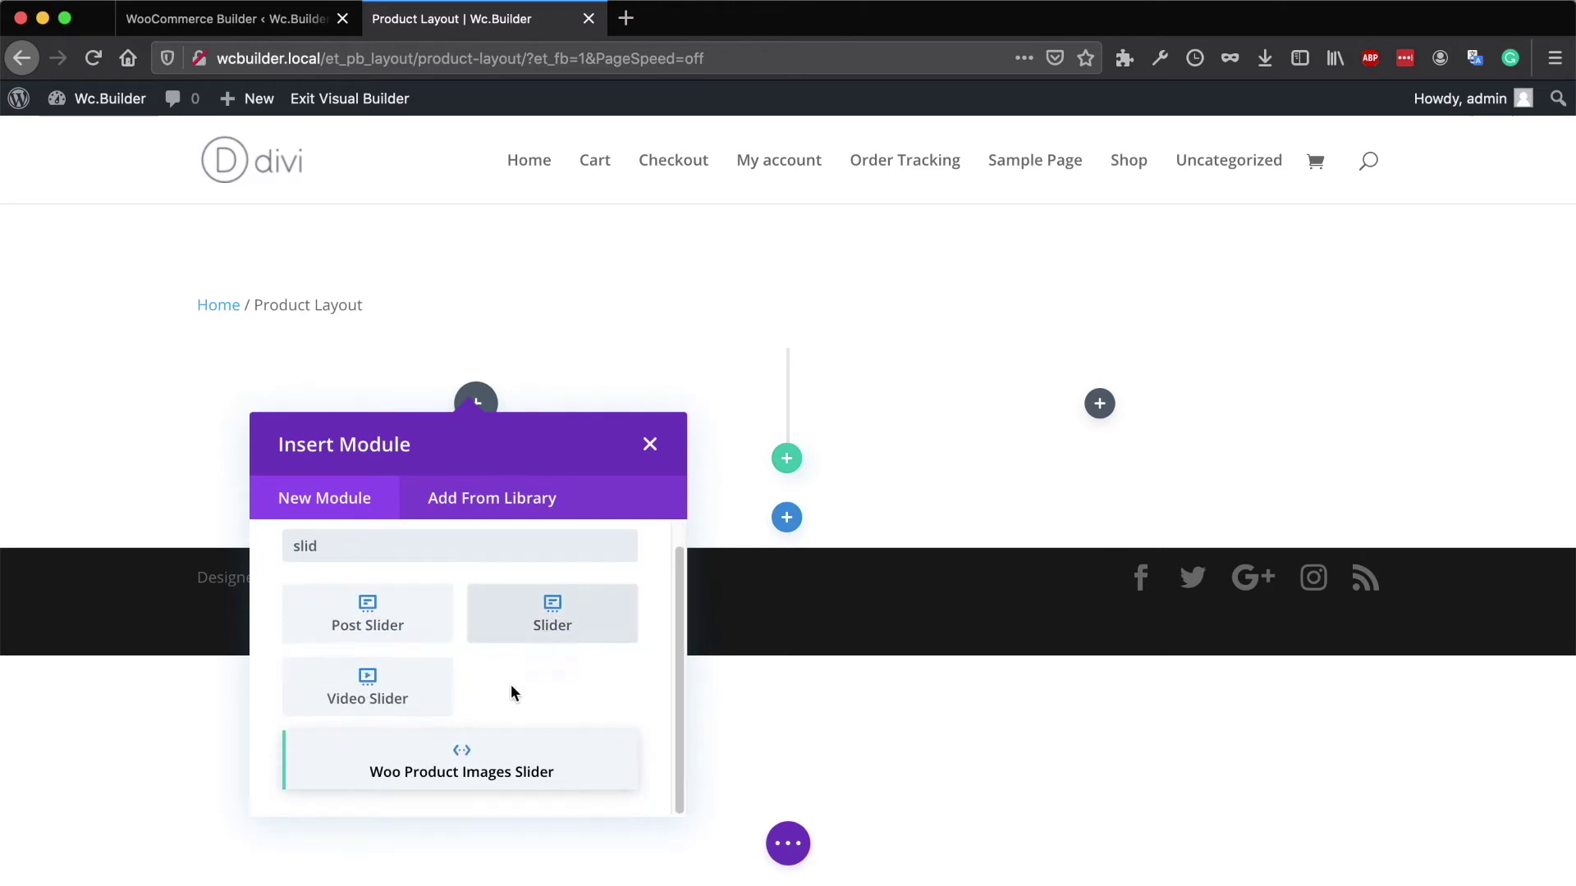
click(505, 775)
scroll(743, 468, down, 5)
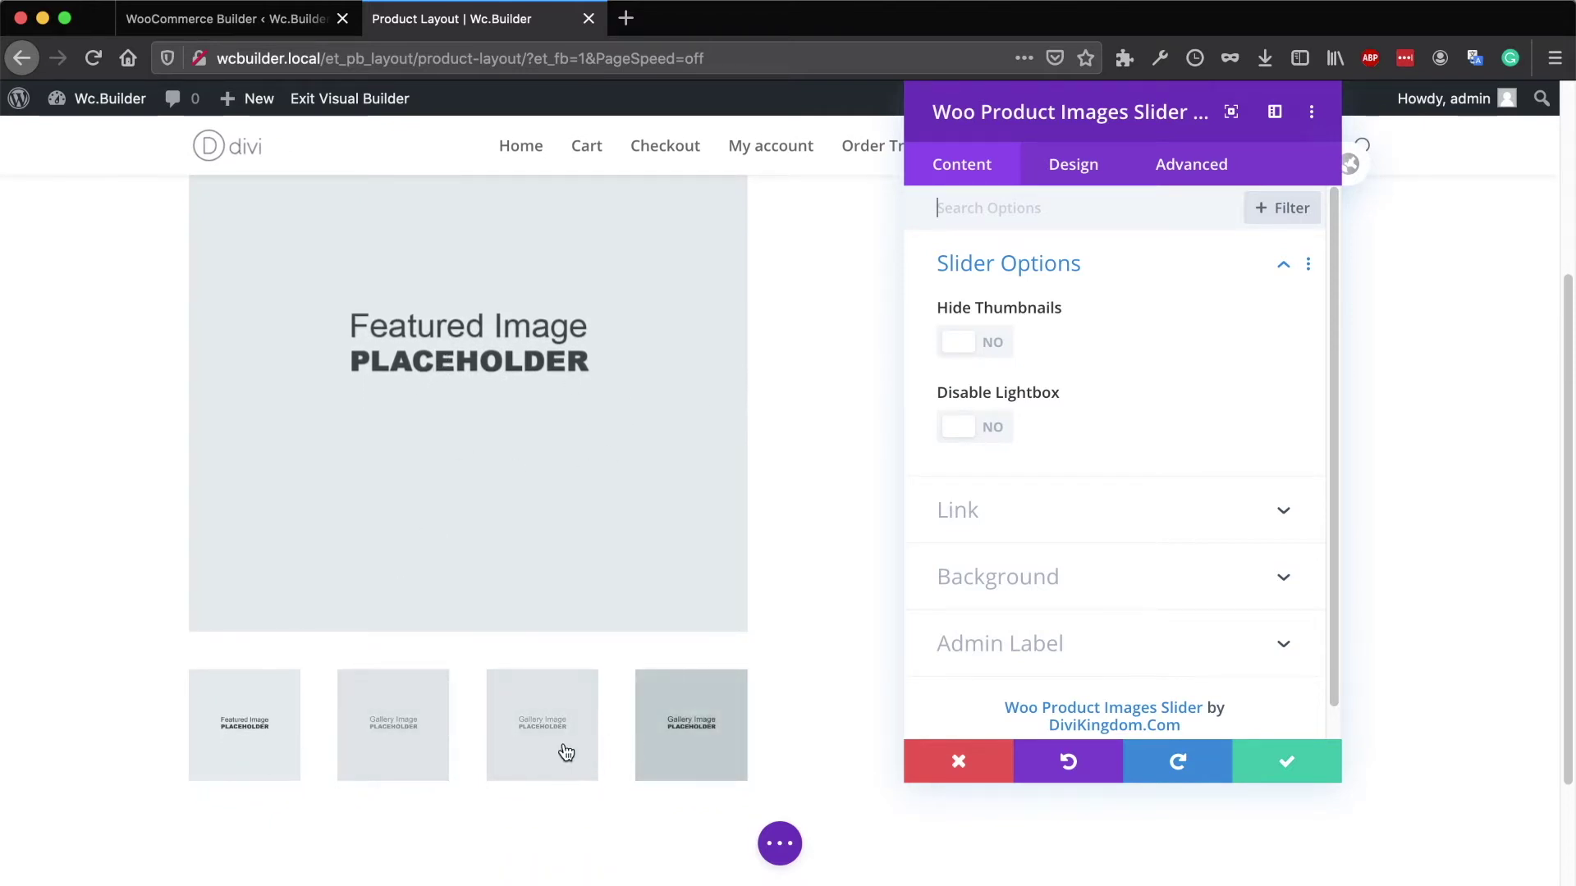
scroll(615, 499, up, 3)
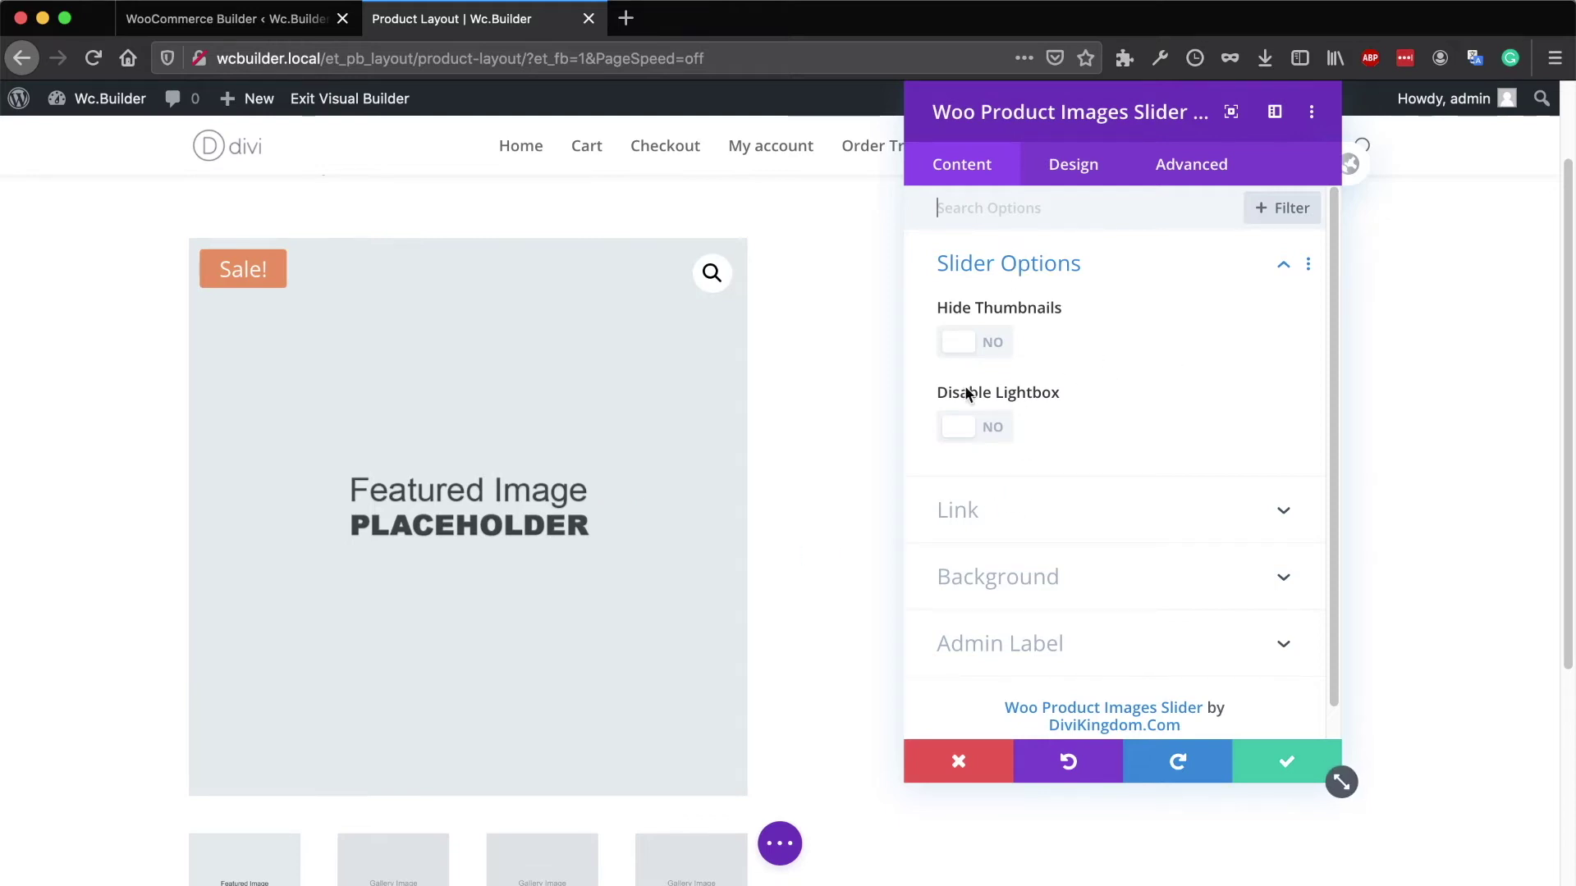
scroll(589, 385, down, 2)
scroll(604, 391, up, 3)
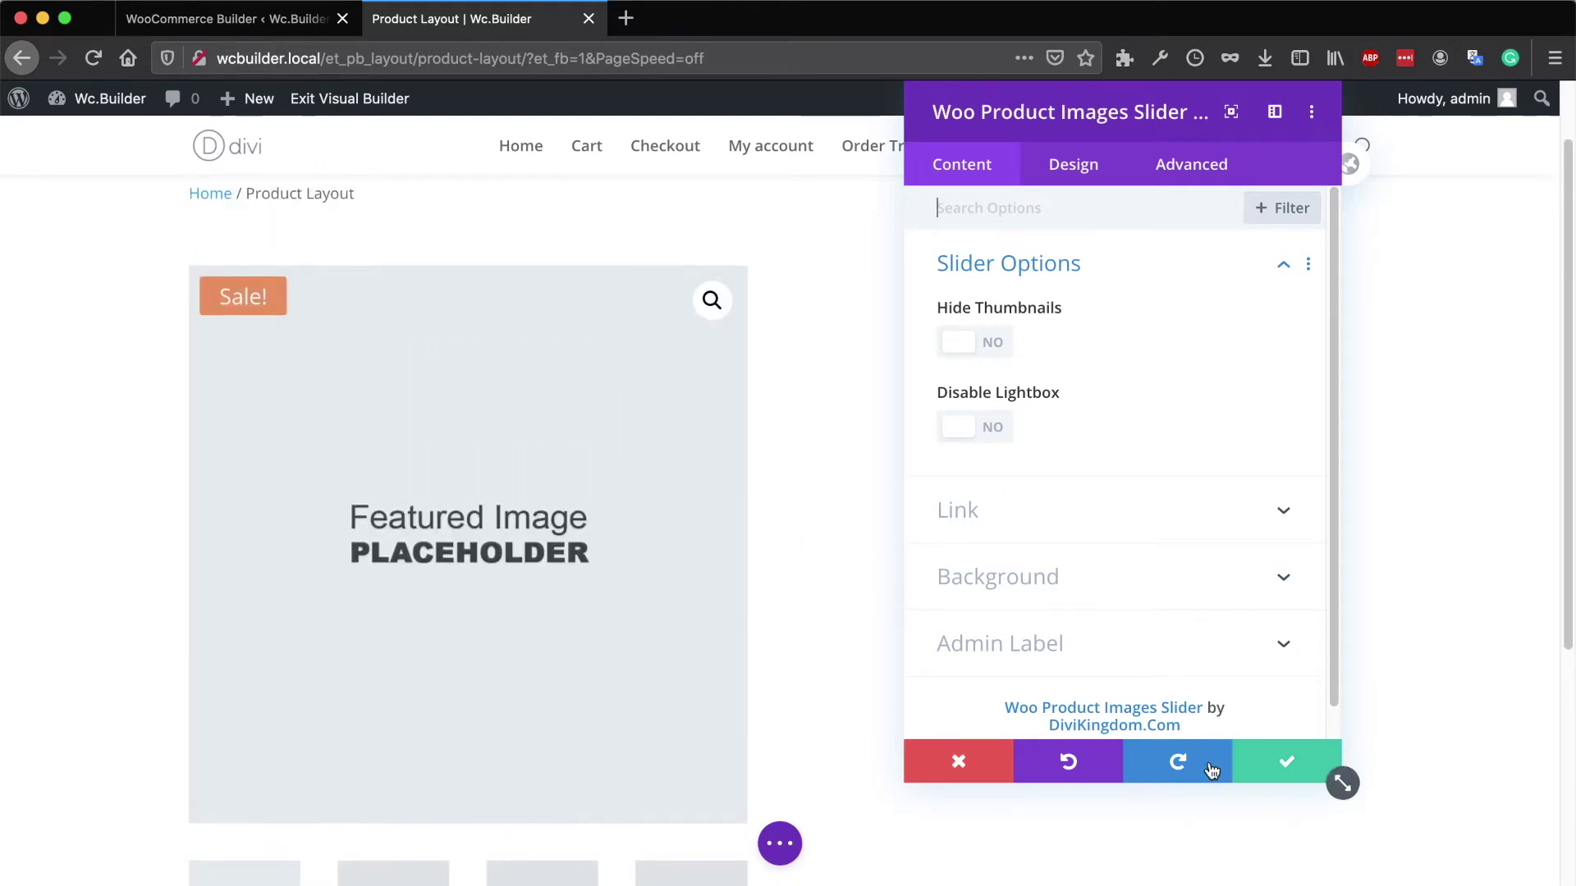
click(1278, 778)
- Insert a Woo Product Title module with default settings in the empty second column beside the image slider
scroll(1050, 386, up, 1)
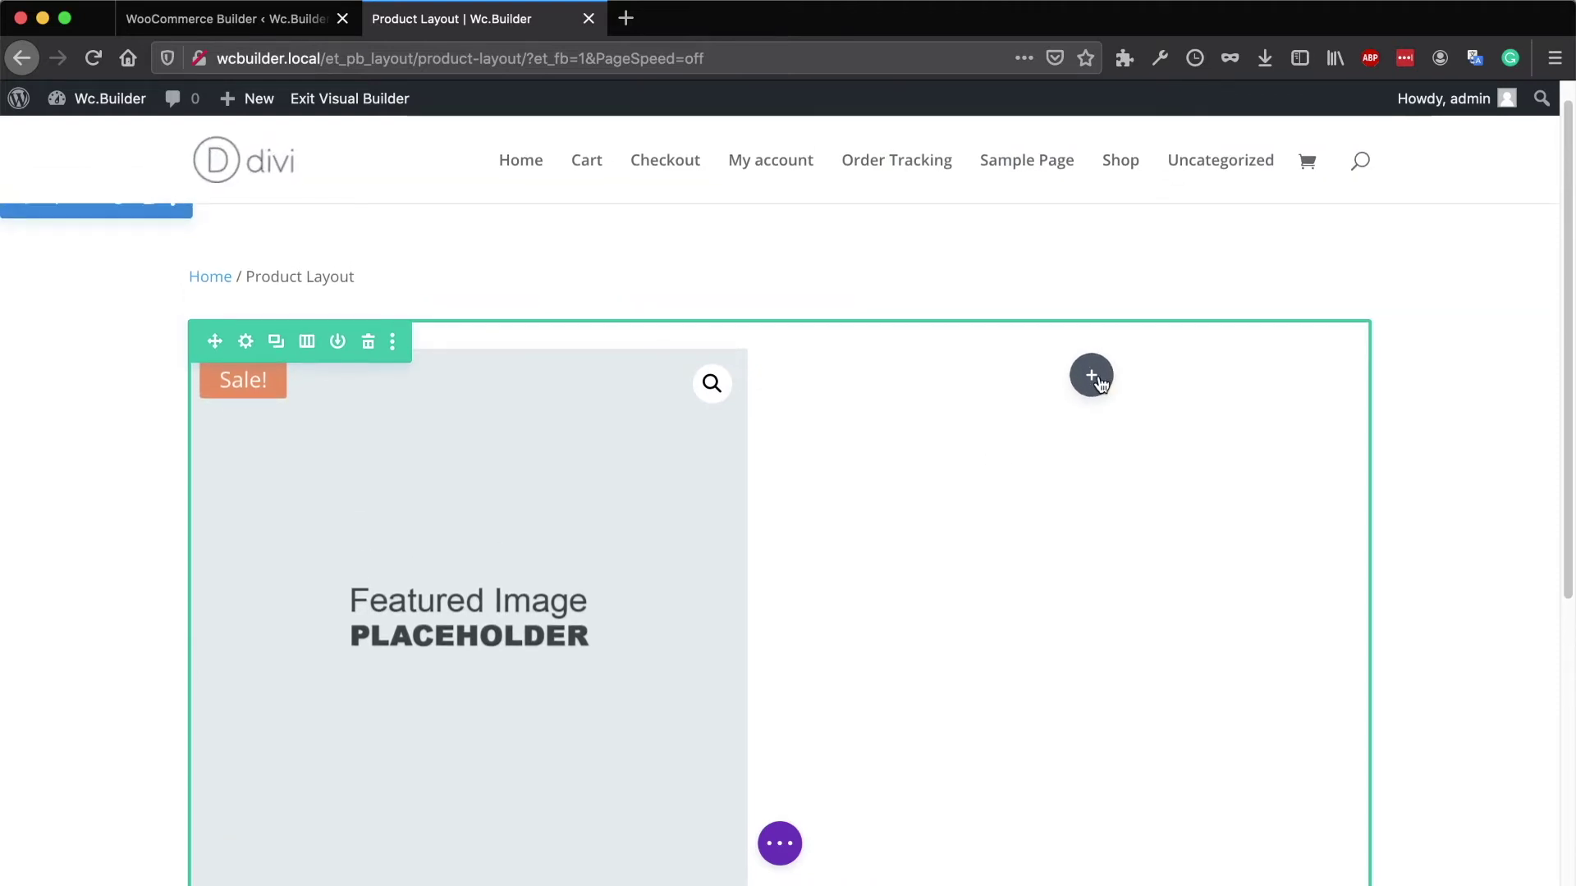
click(1096, 379)
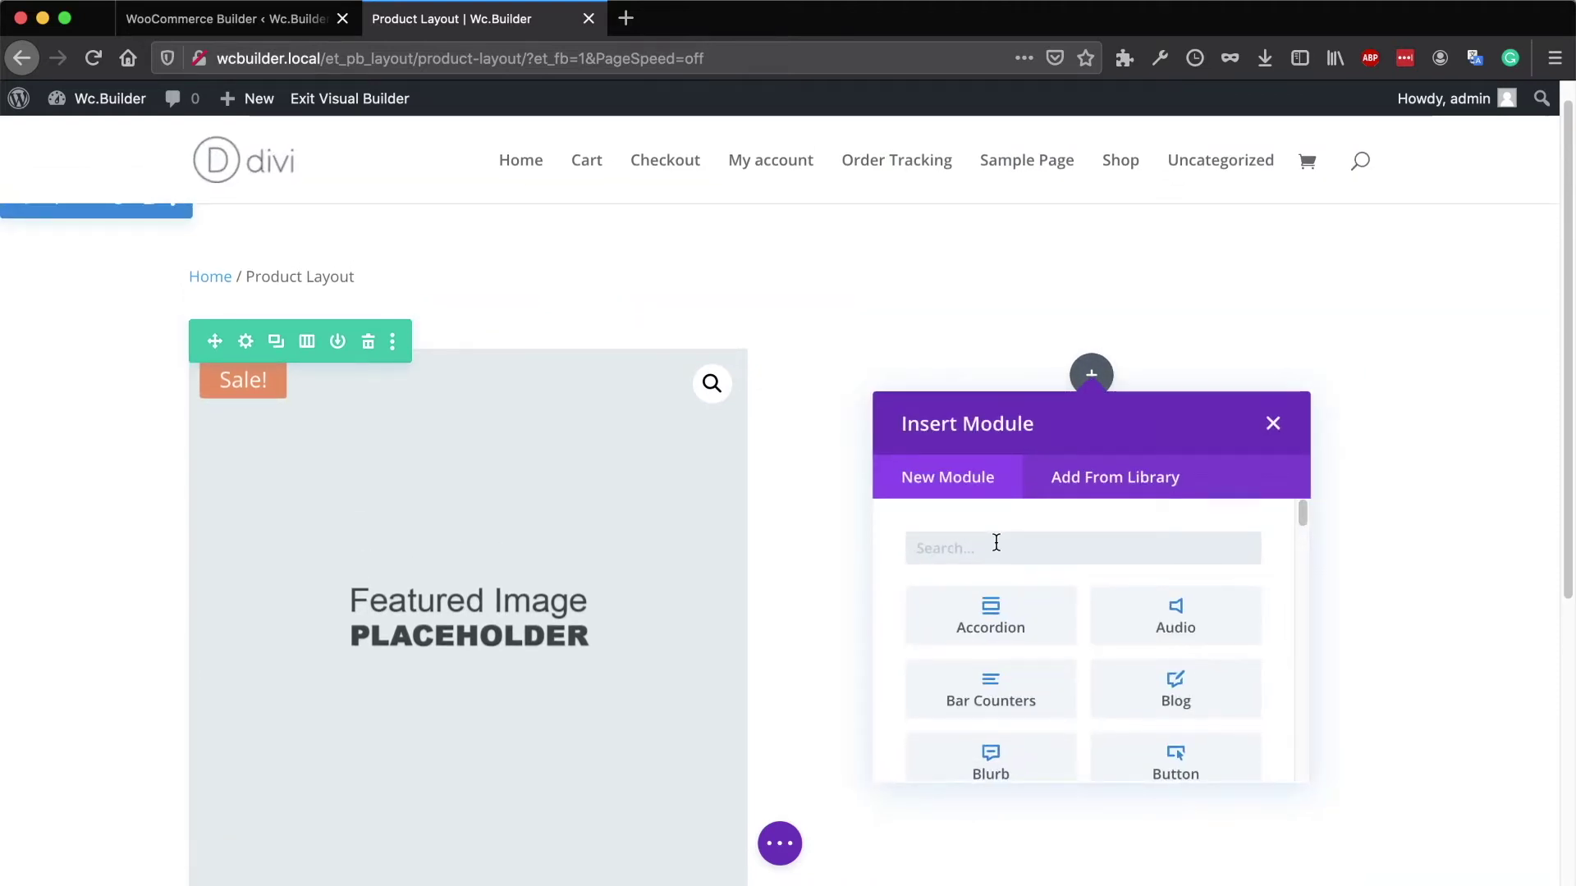
text(title)
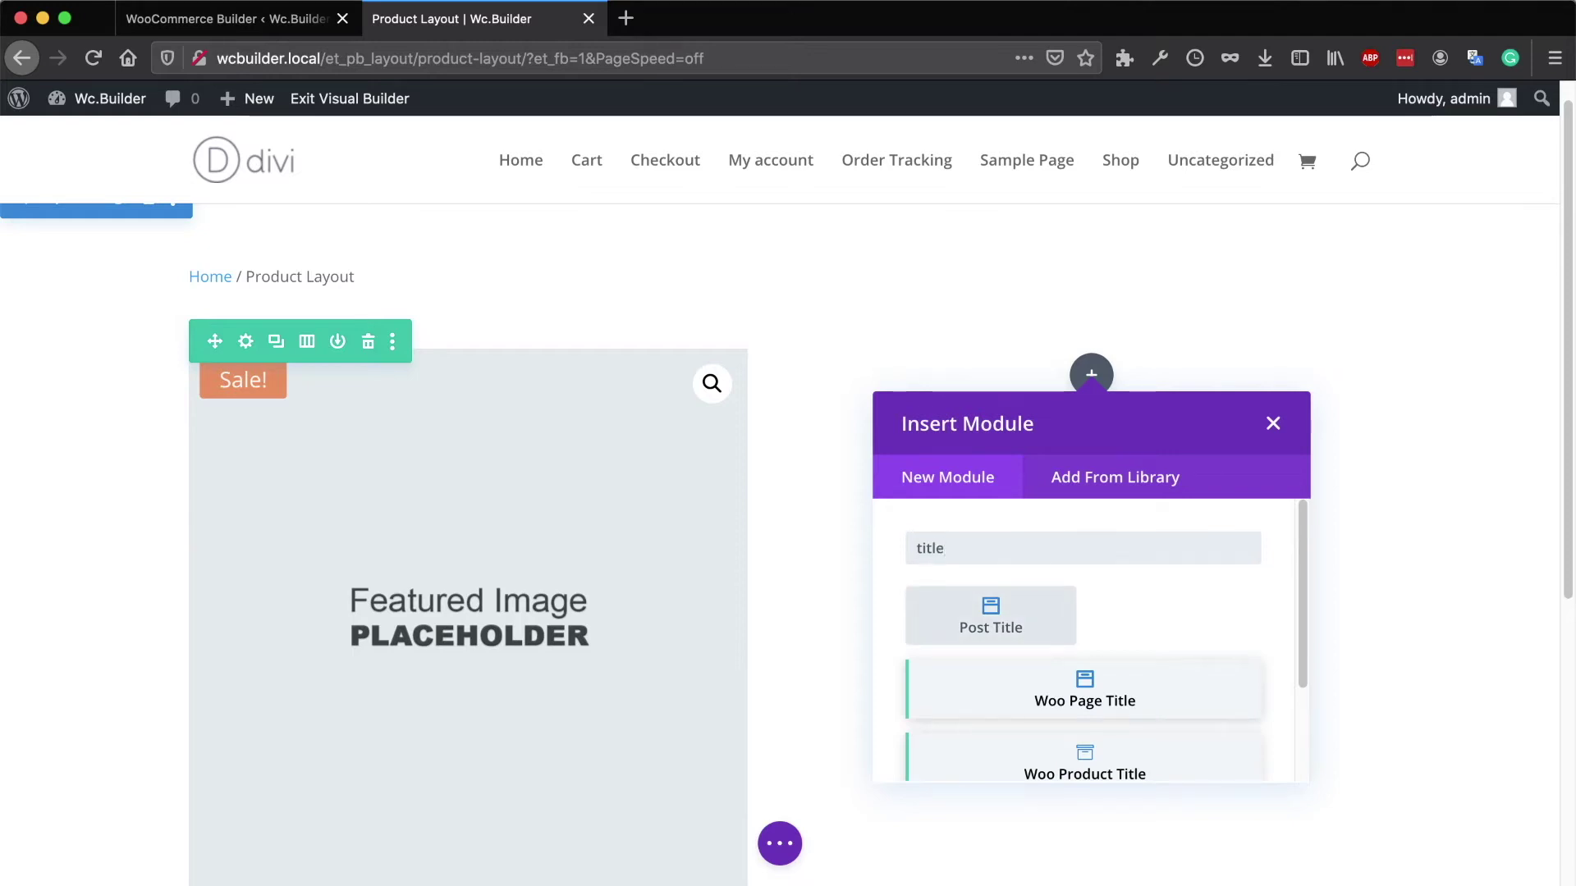
scroll(1128, 599, down, 1)
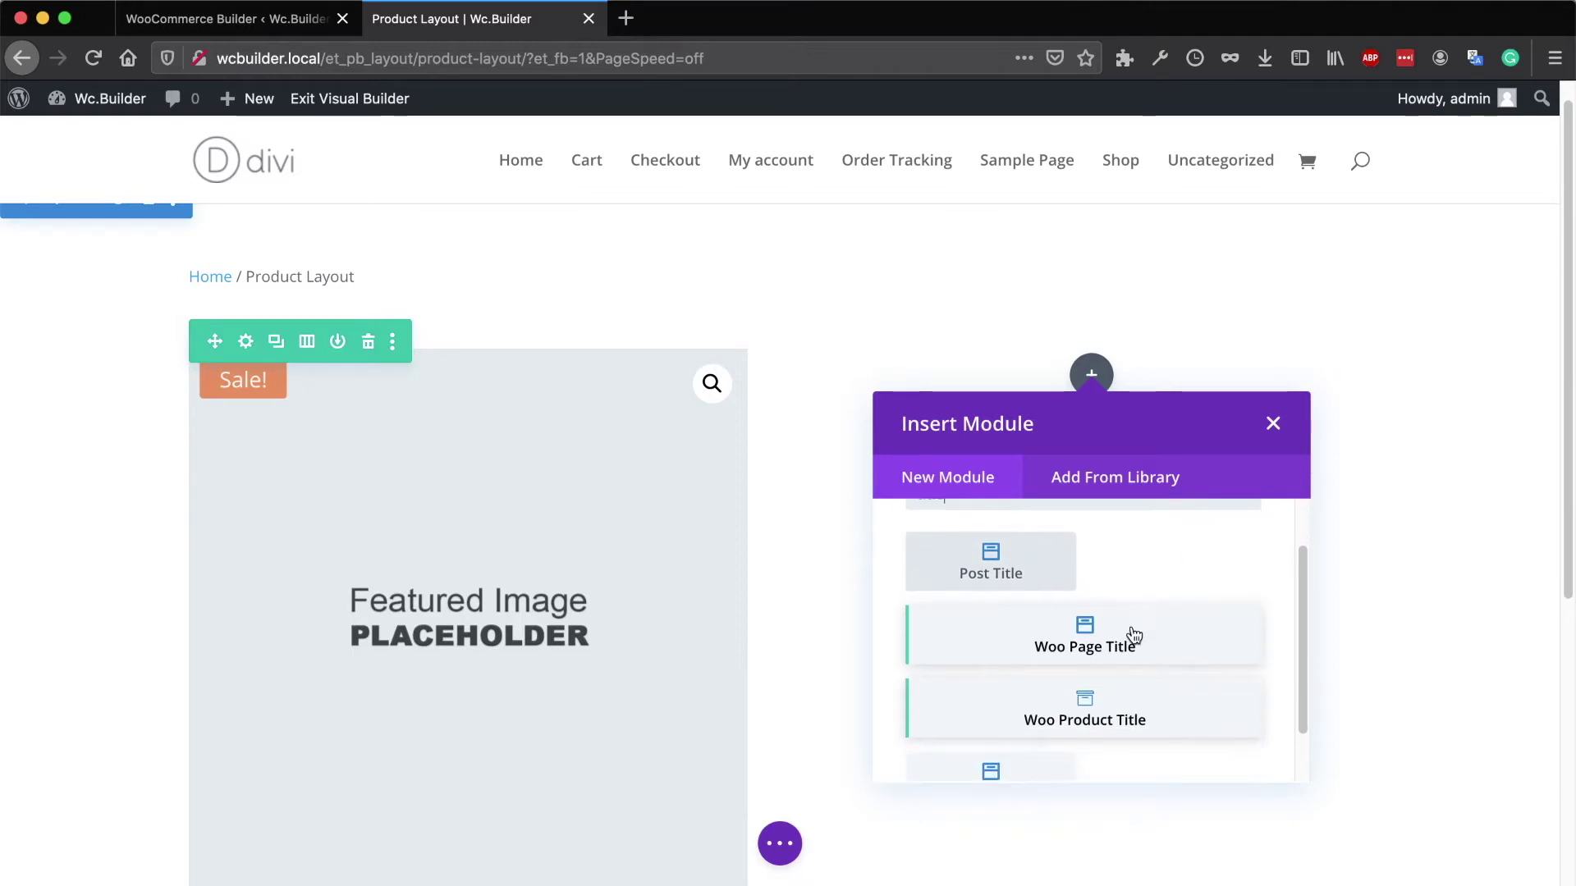
click(1084, 708)
drag(1085, 111, 426, 171)
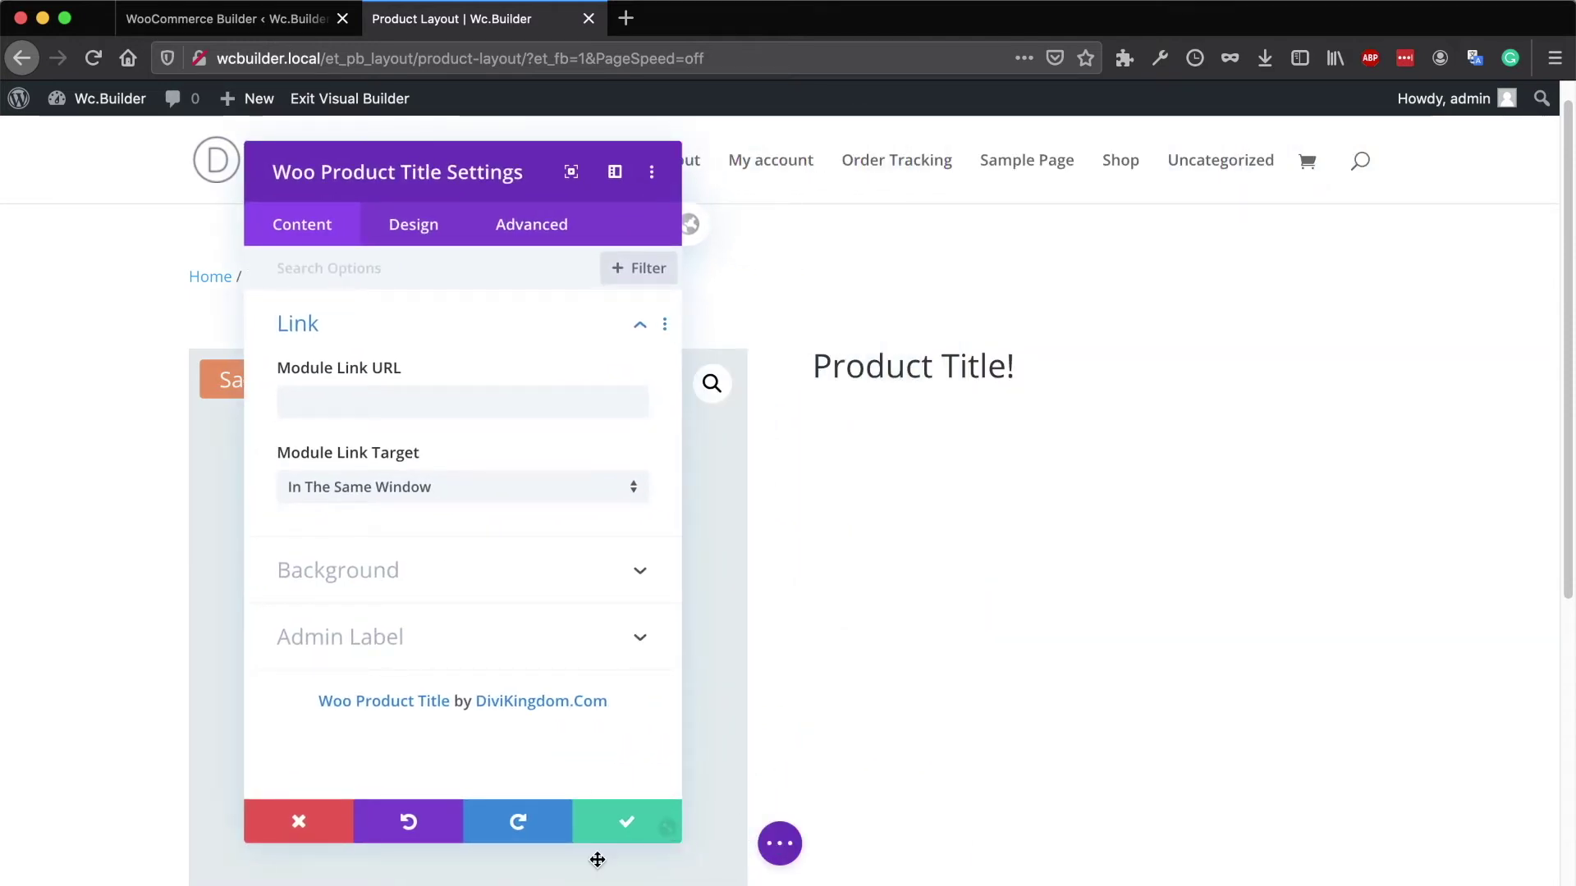
click(617, 830)
- Insert a Woo Product Rating module below the product title, enable its Placeholder option and save the module settings
click(1098, 420)
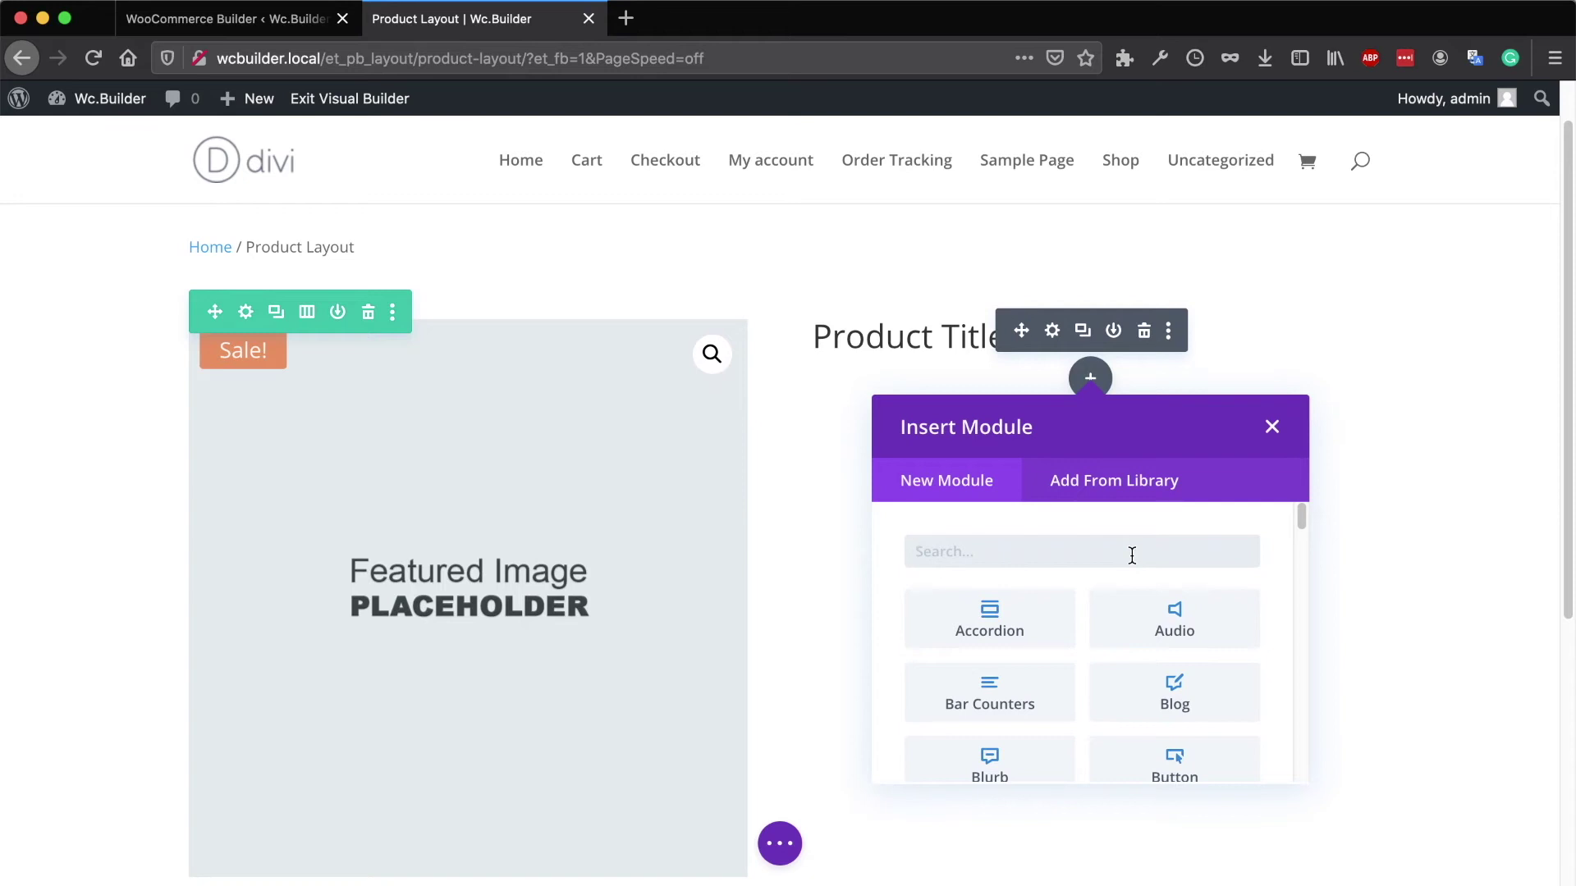
text(ra)
scroll(1160, 579, down, 2)
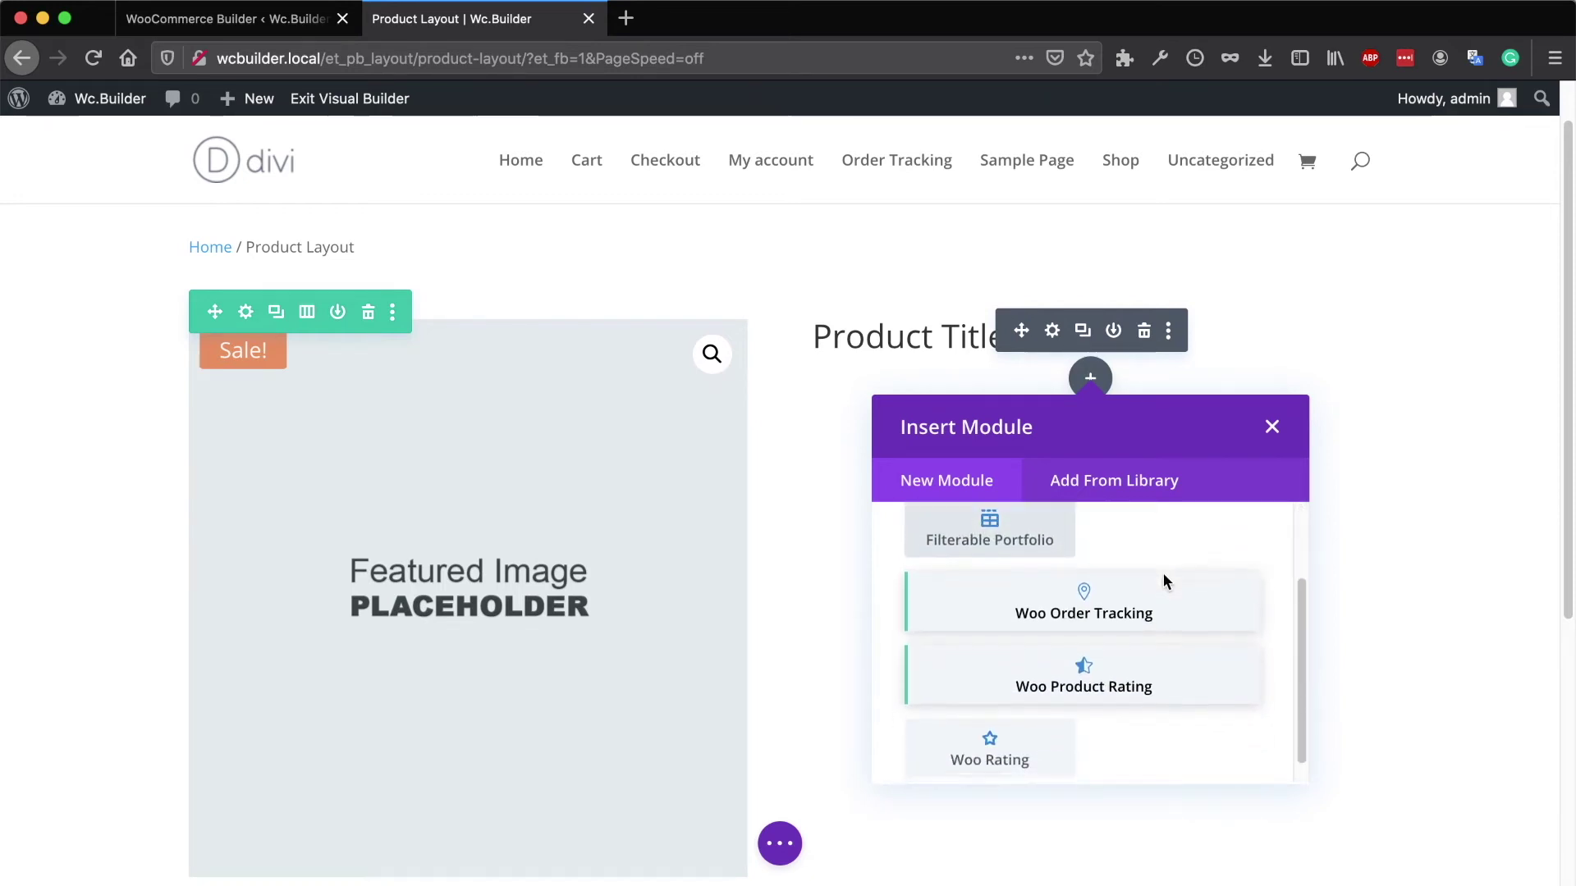
click(1097, 675)
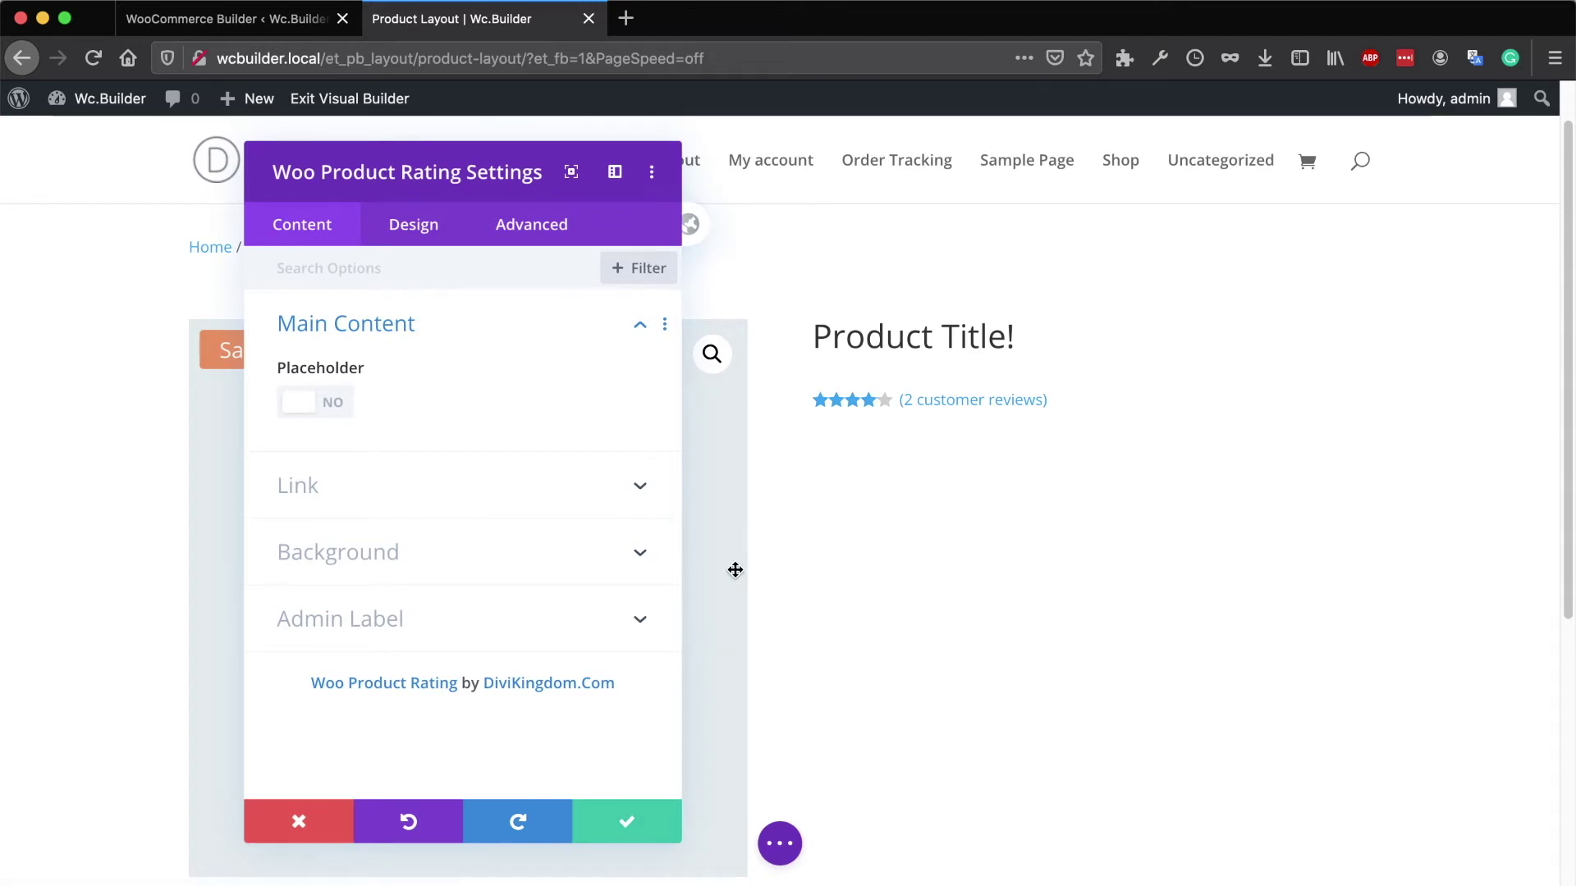
click(307, 410)
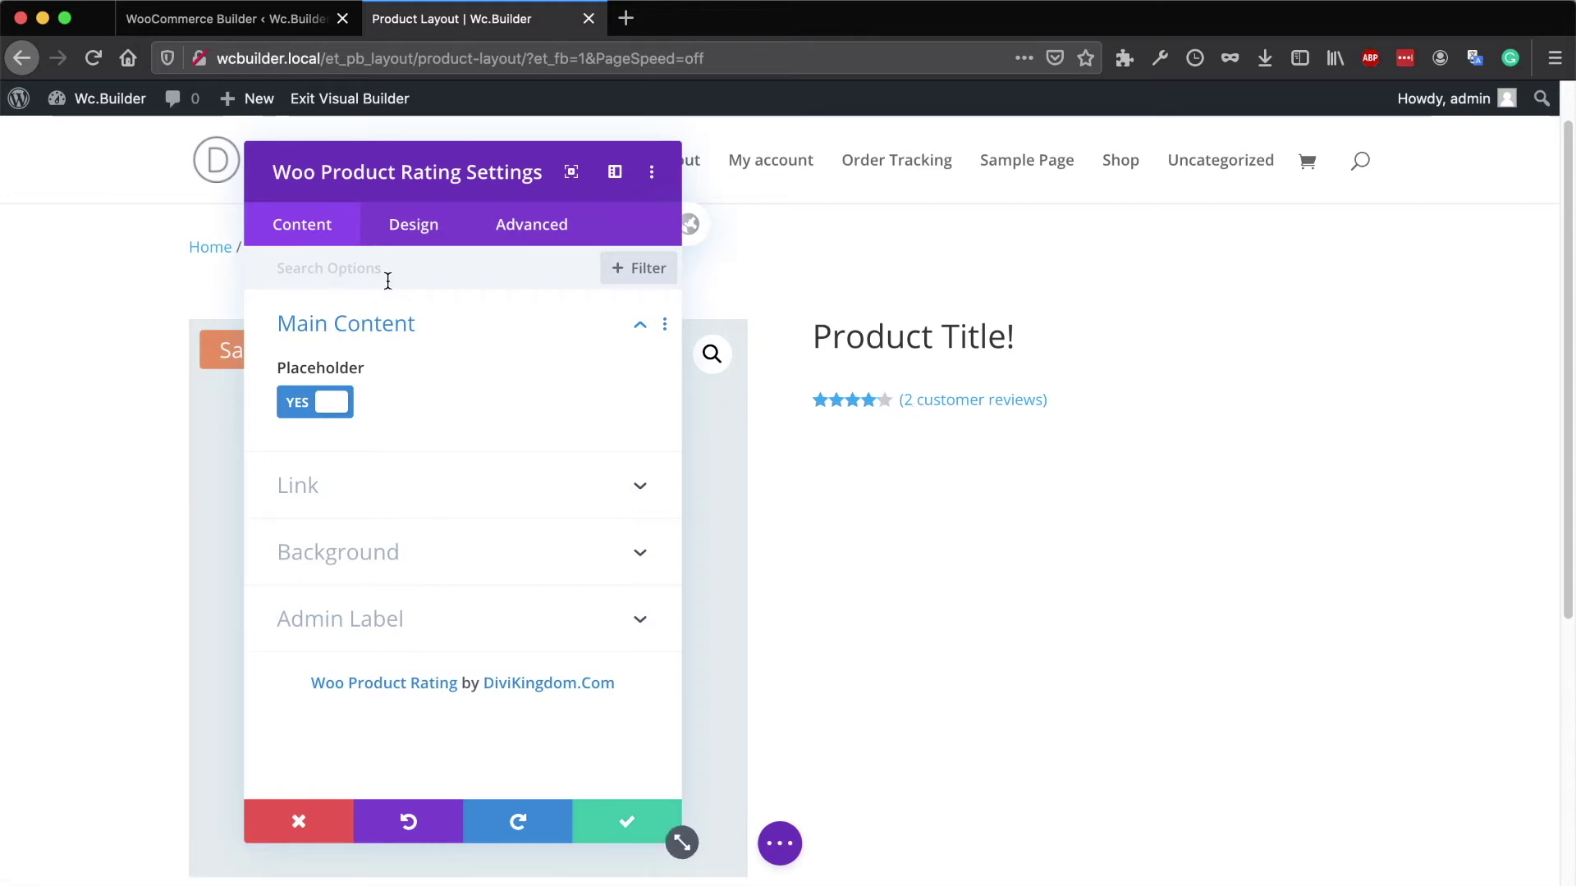
click(408, 225)
click(403, 344)
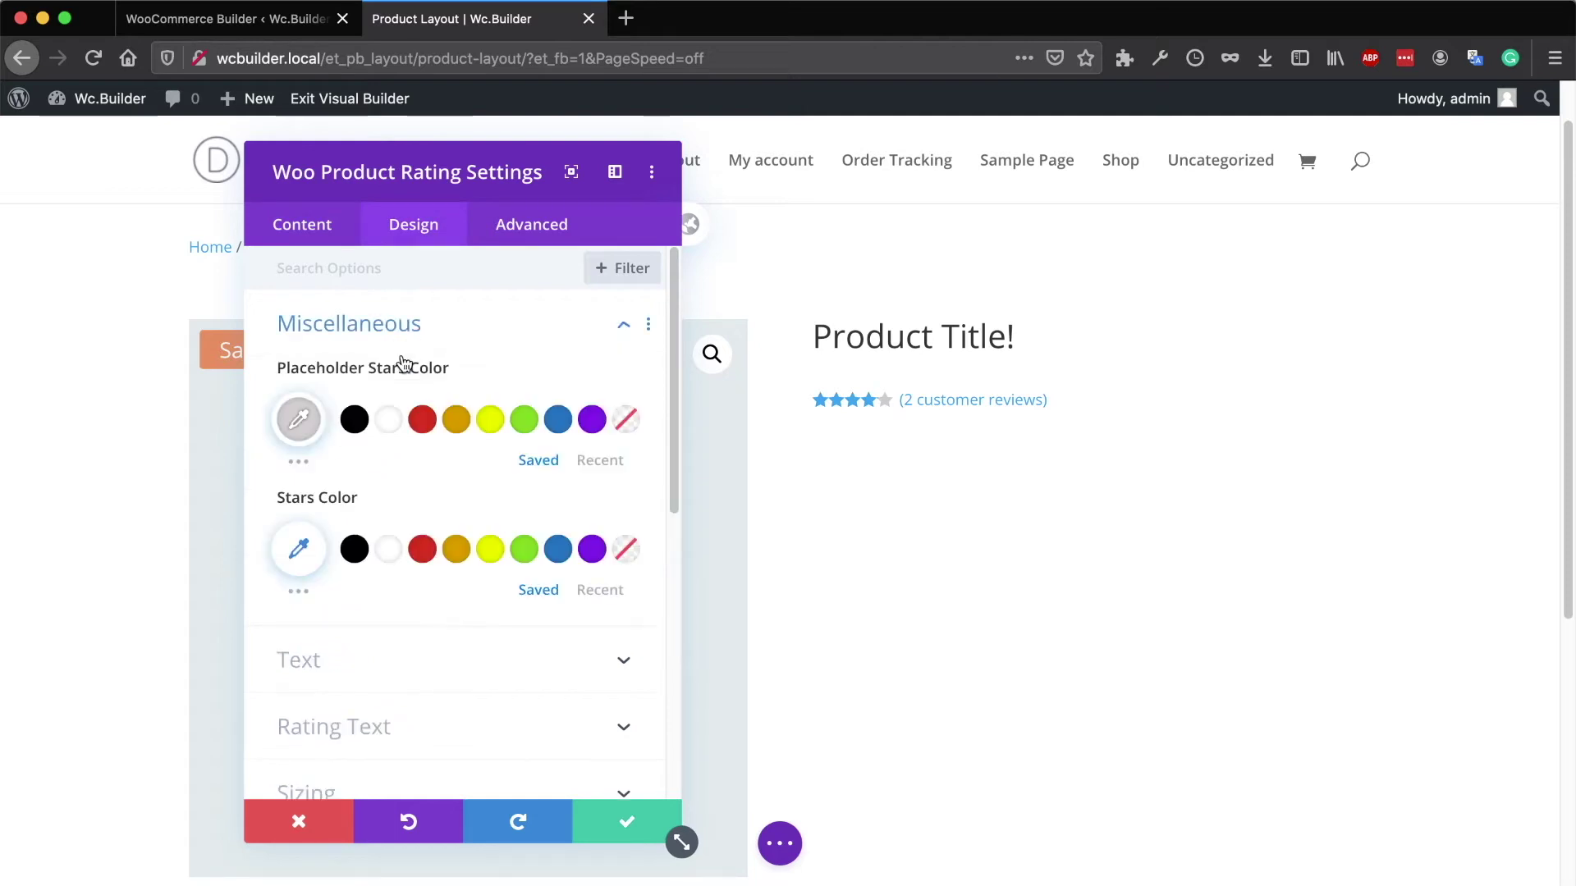
click(623, 819)
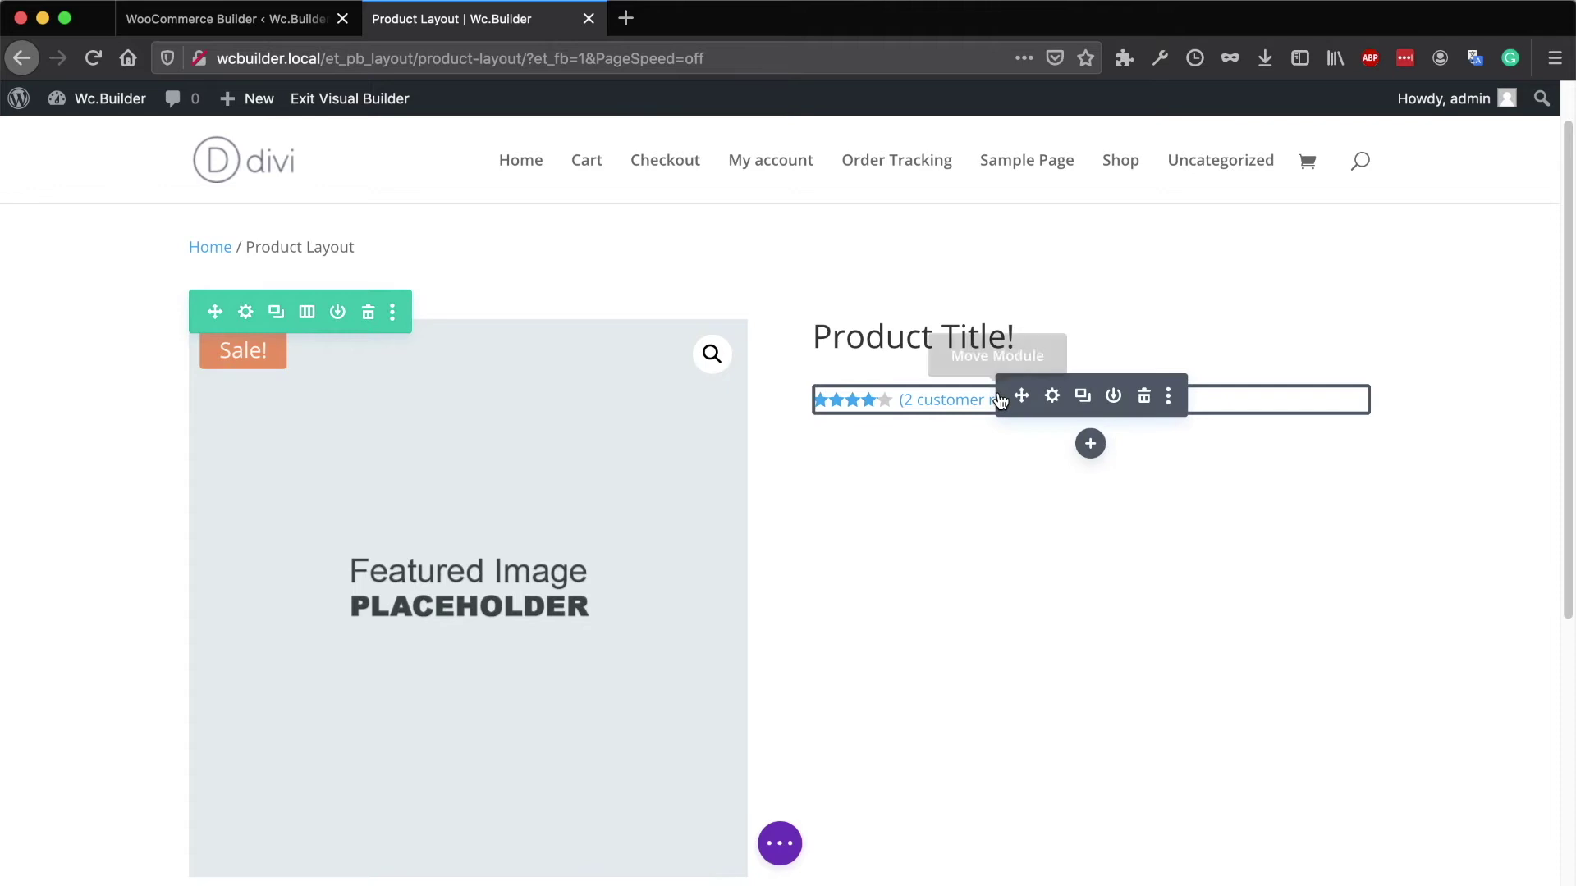
- Insert a Woo Product Excerpt module with default settings below the product rating
click(1090, 444)
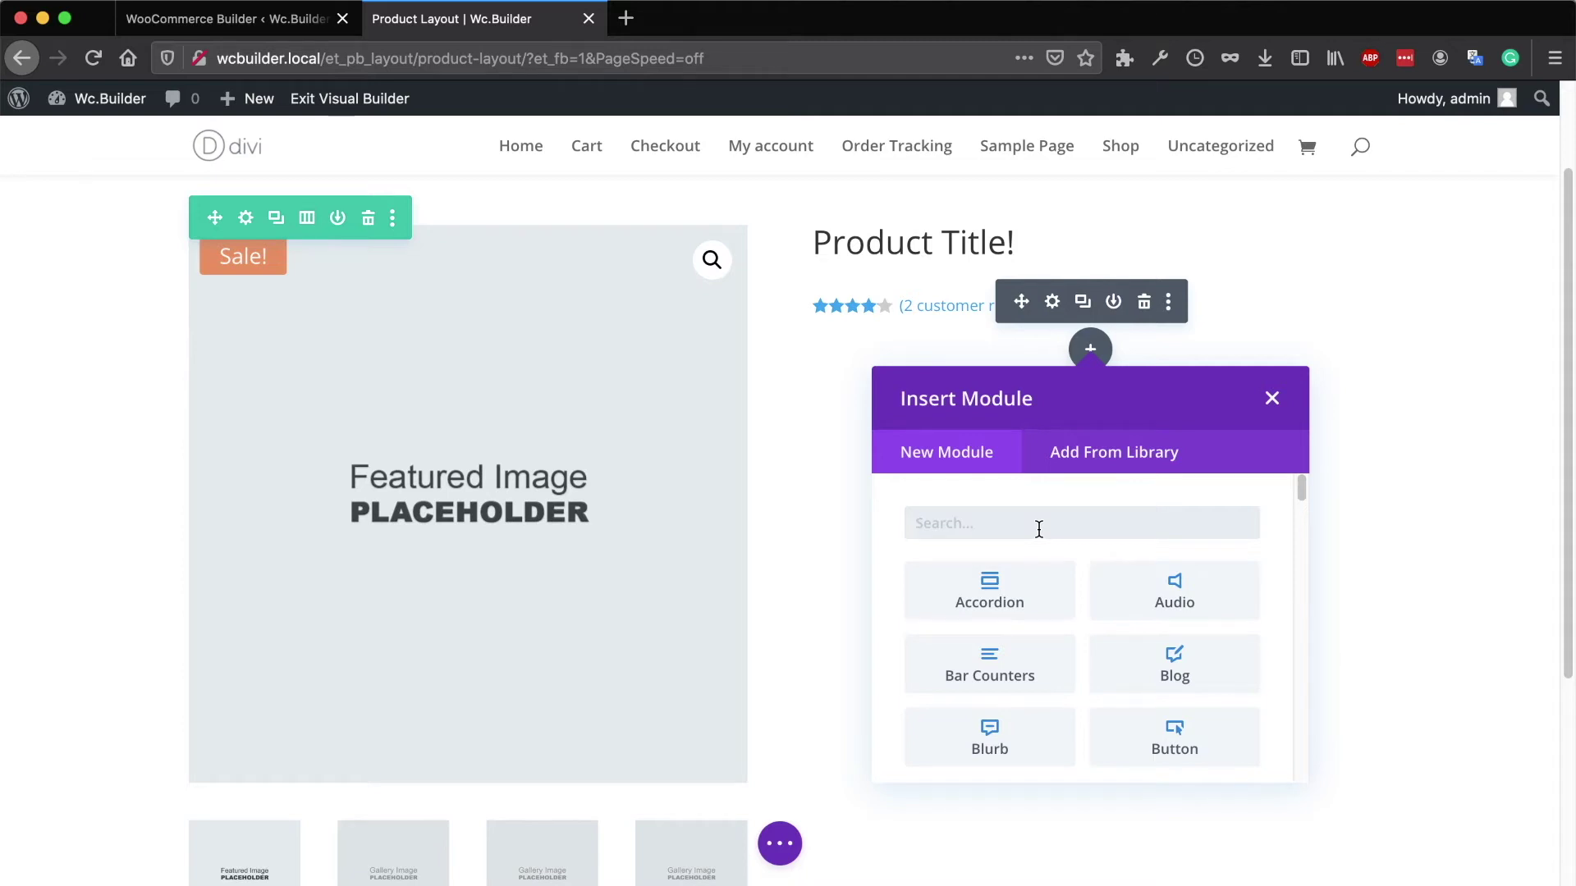
text(ec)
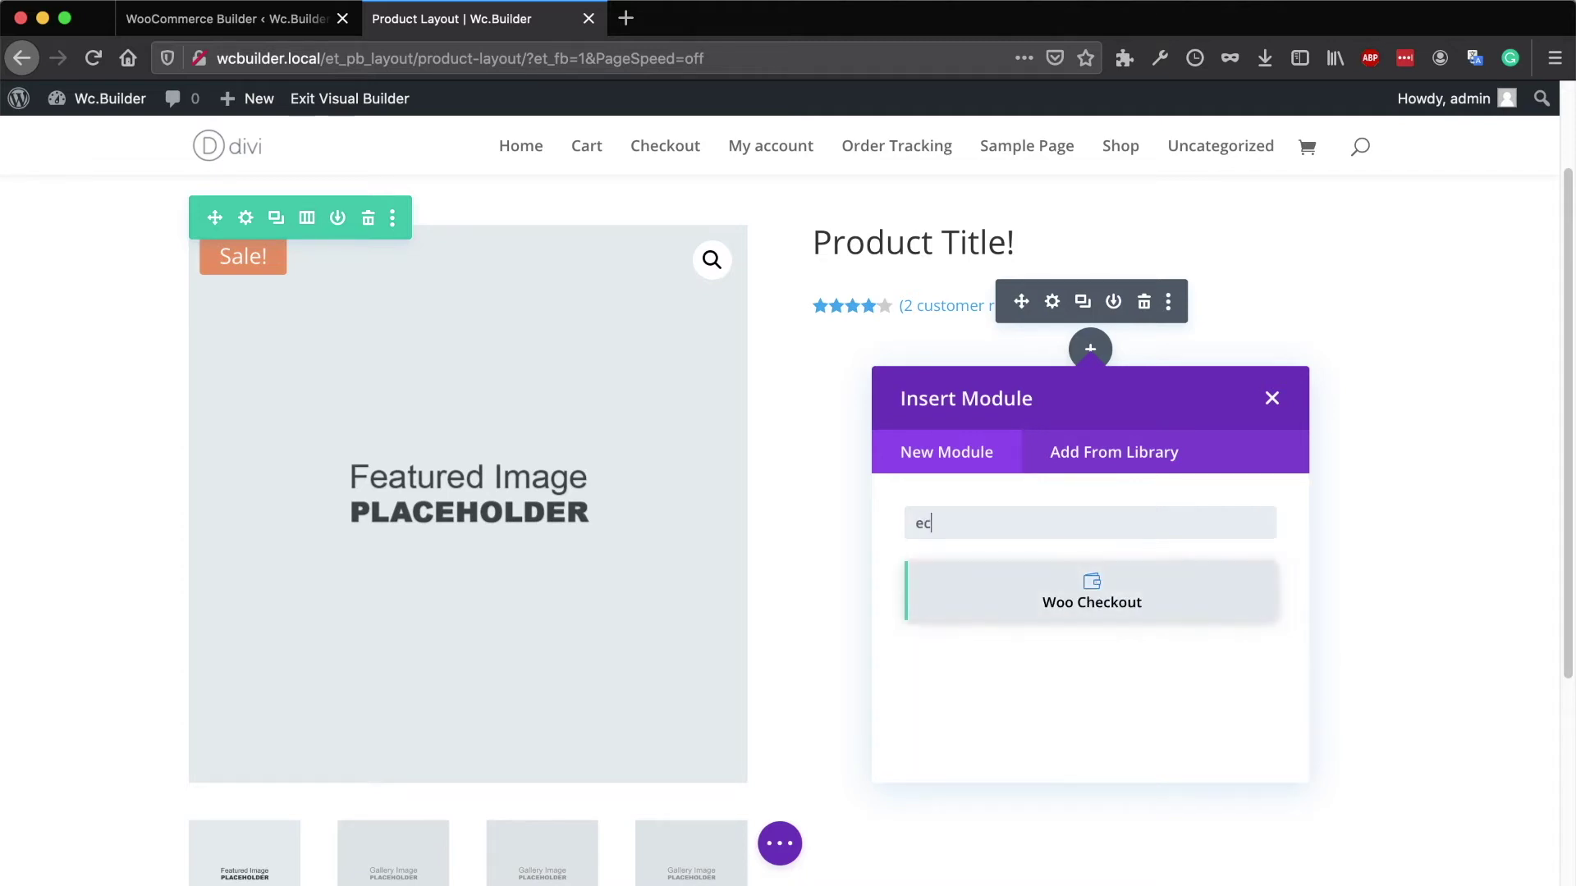
text(xce)
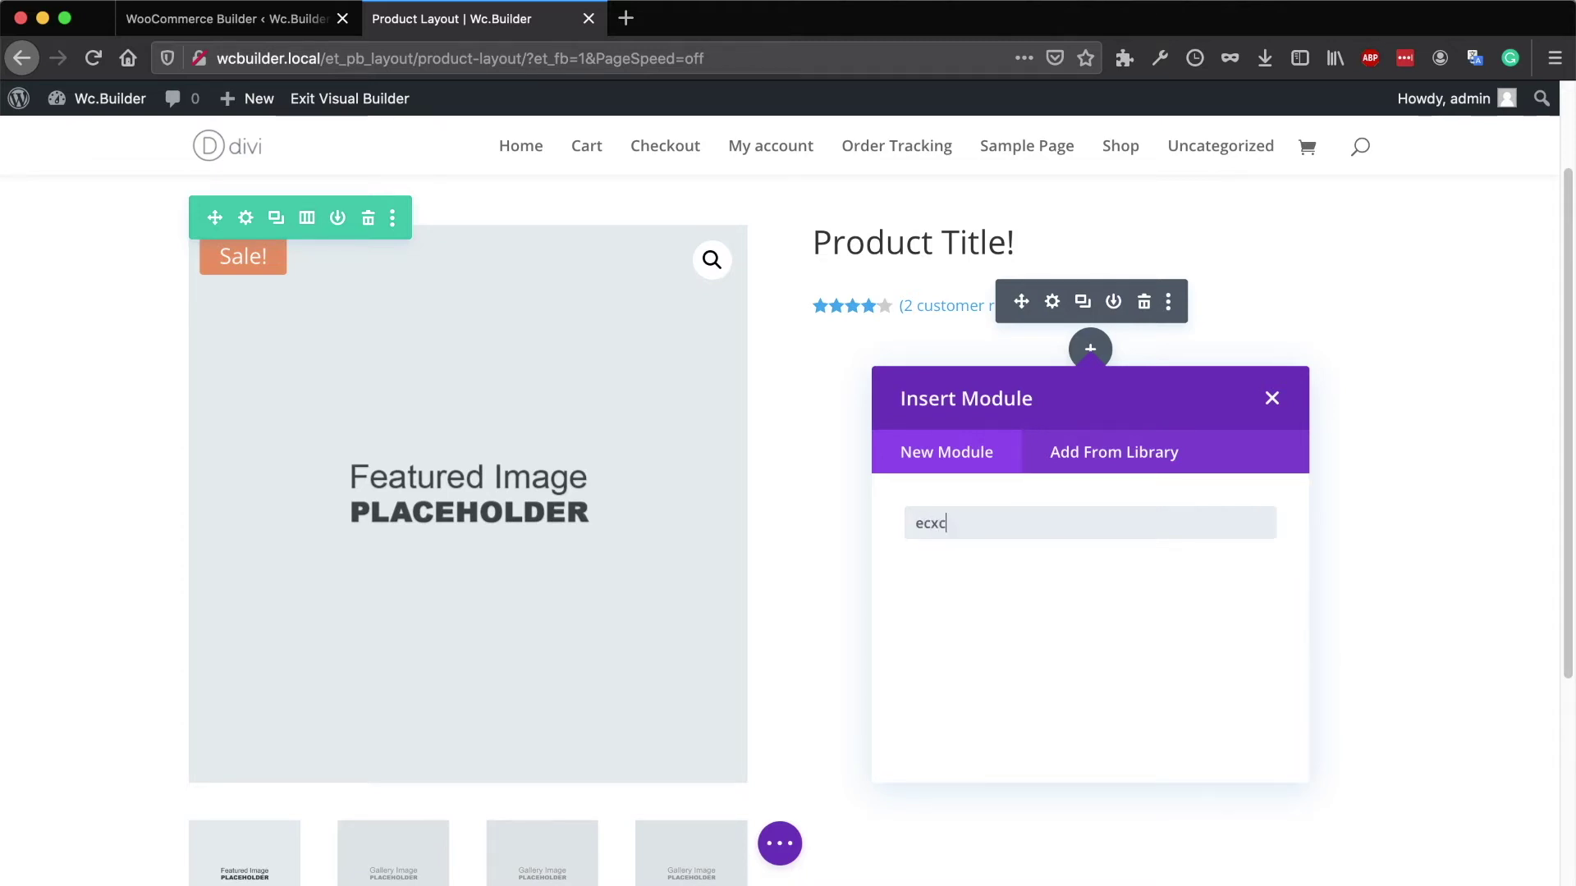
key(BackSpace)
key(BackSpace)
key(BackSpace)
key(BackSpace)
text(x)
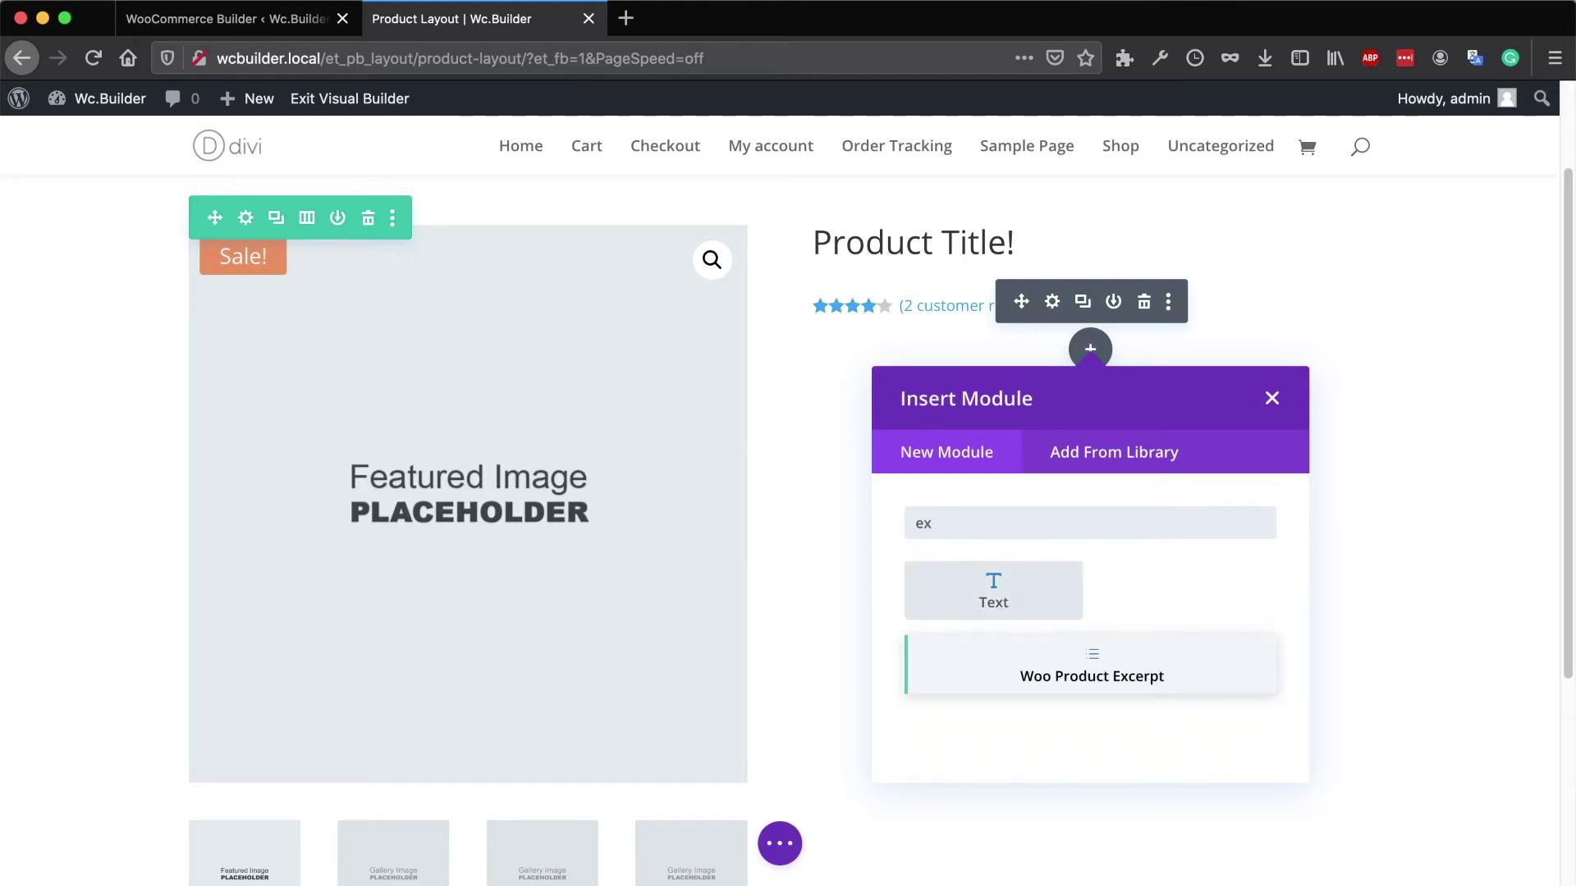
click(1136, 691)
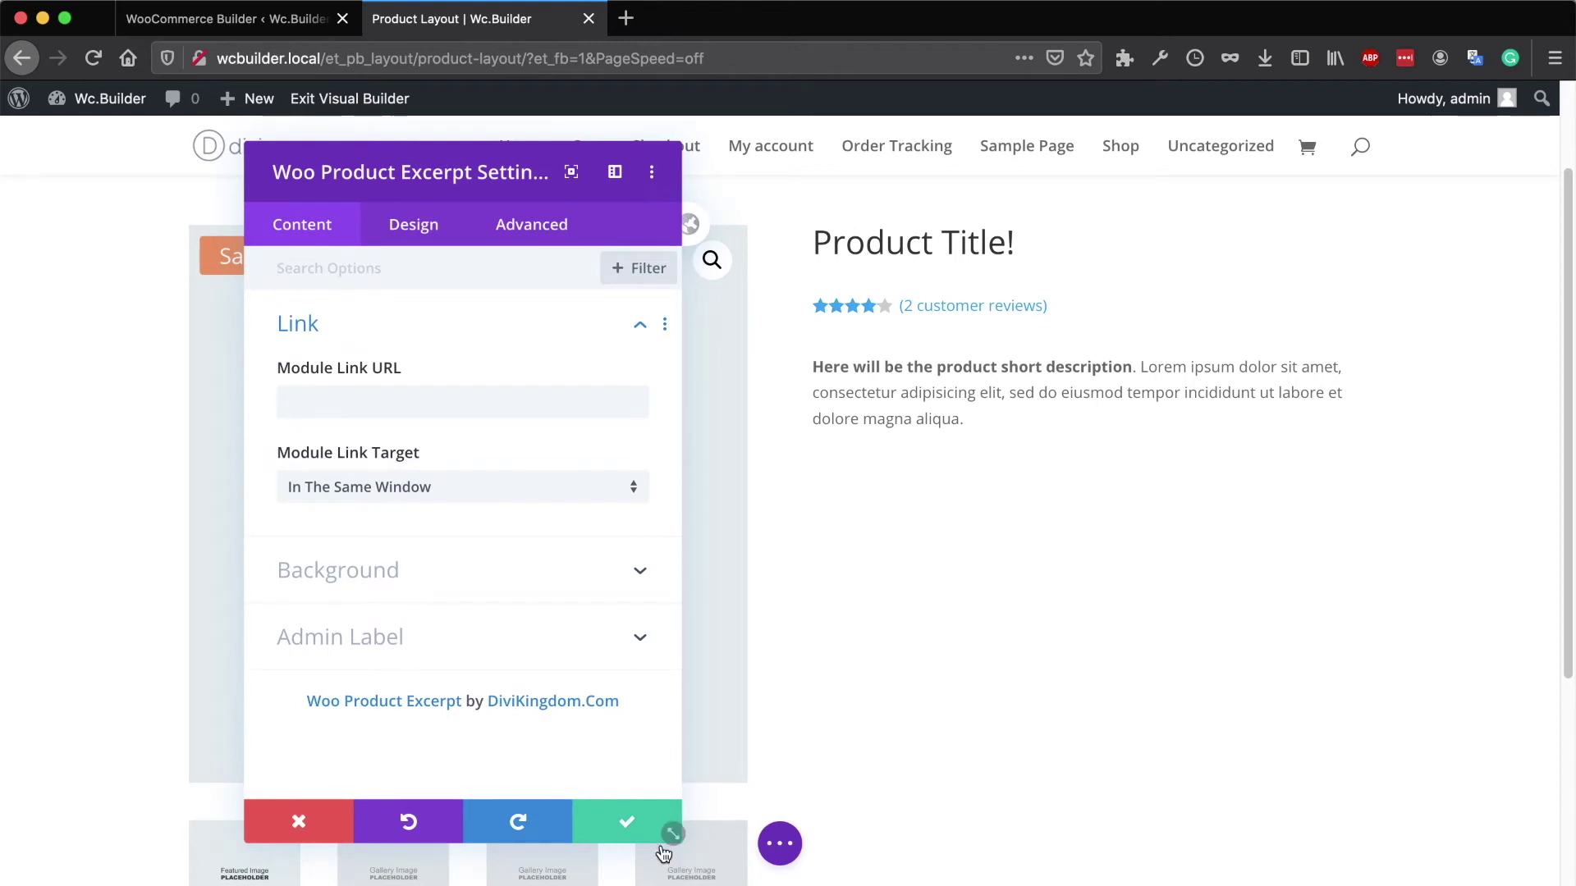
click(657, 823)
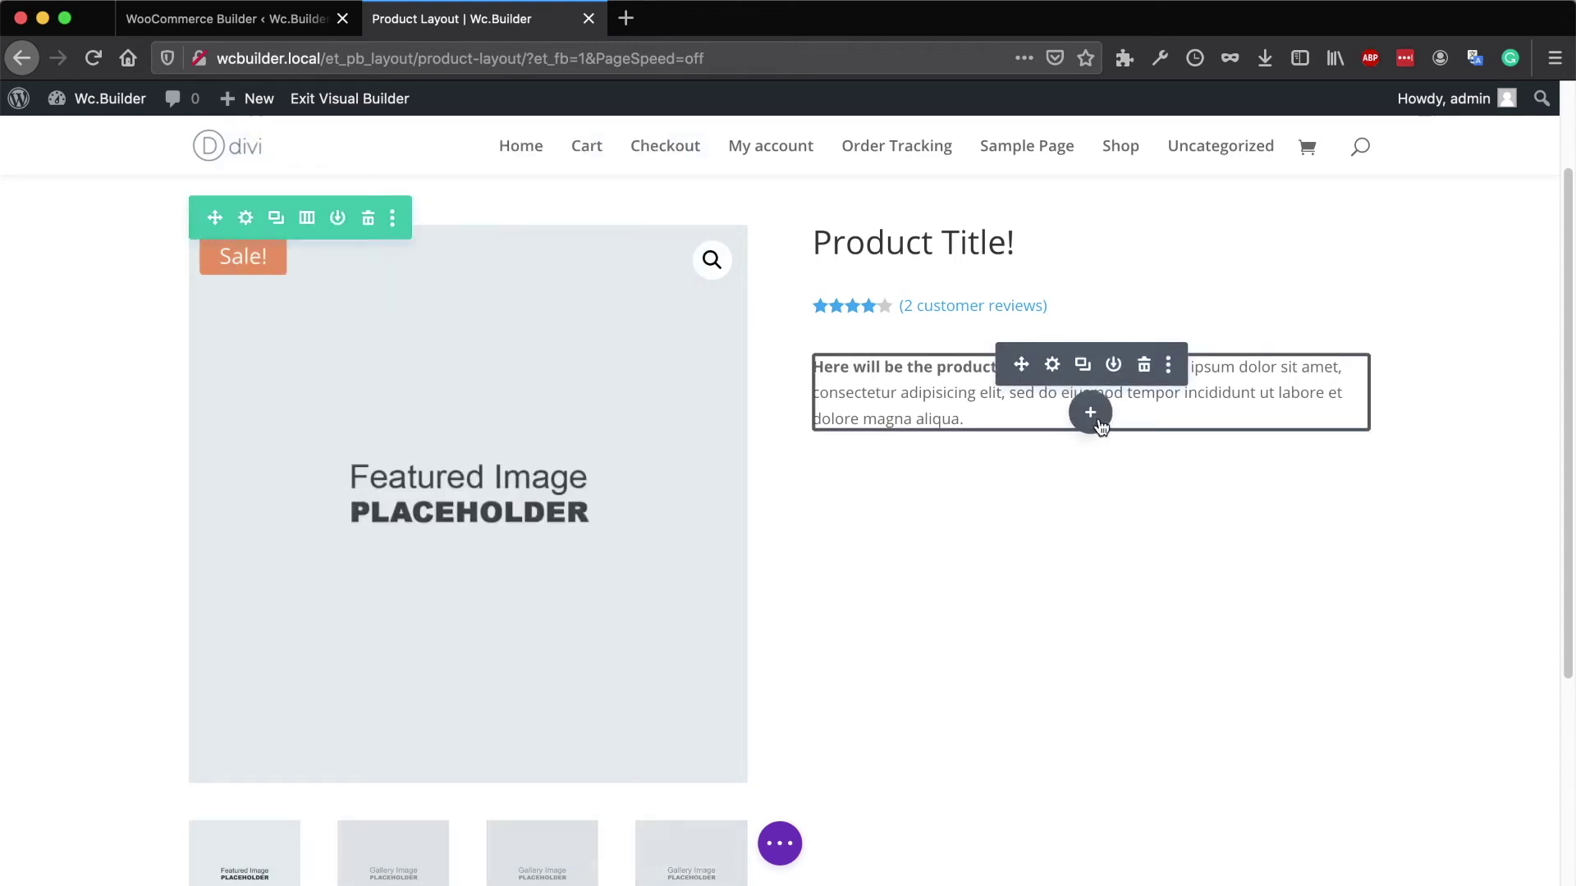
- Insert a Woo Add To Cart Button module below the product excerpt, leaving its button text at the default
click(1090, 412)
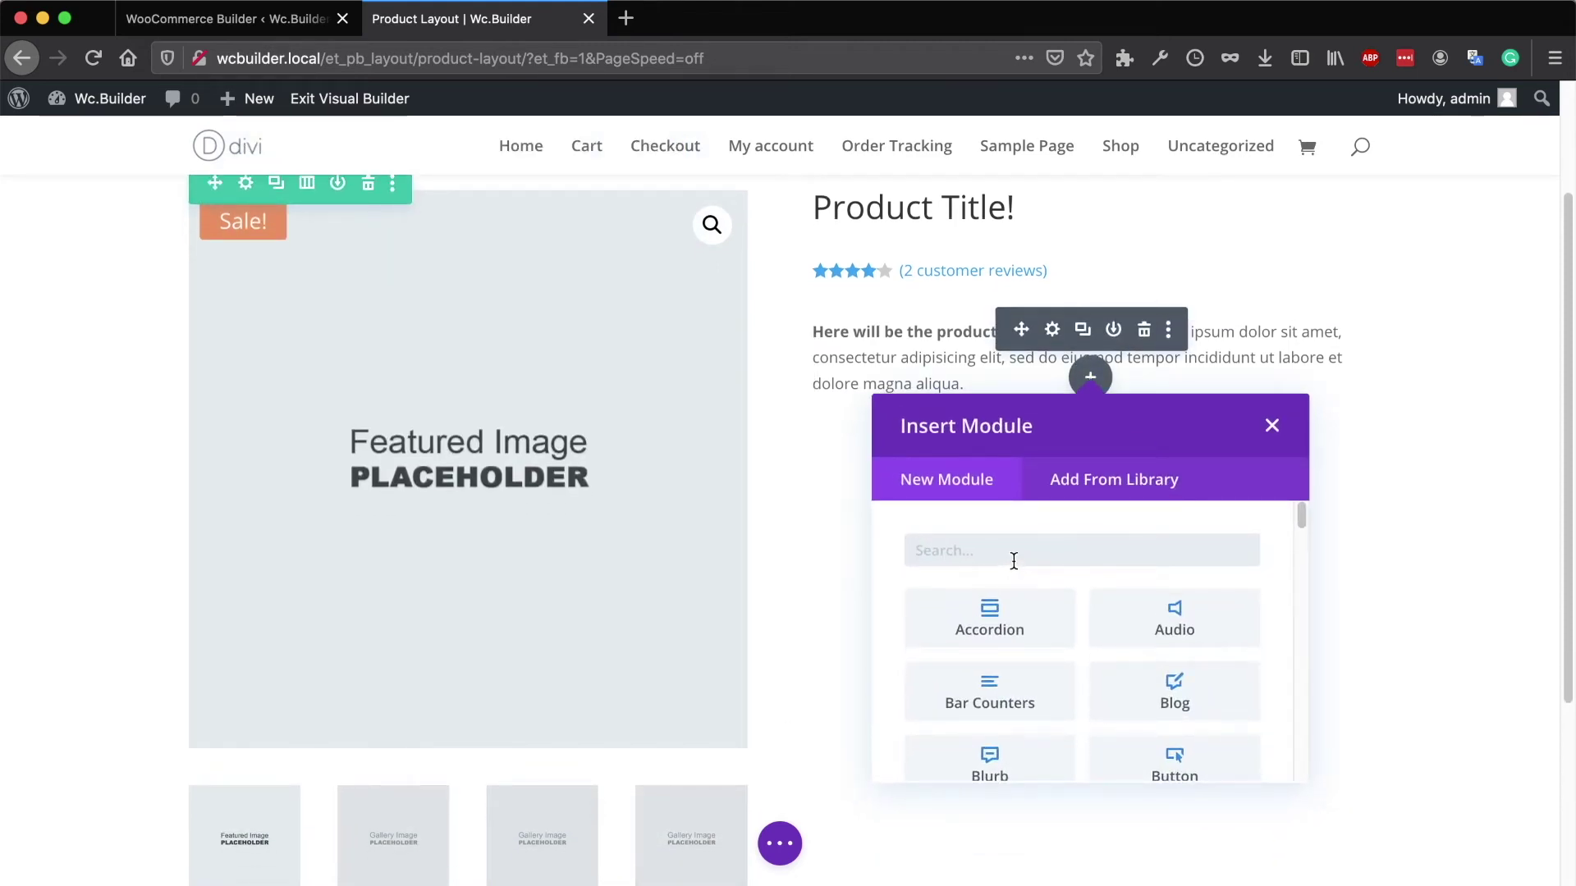
text(add to)
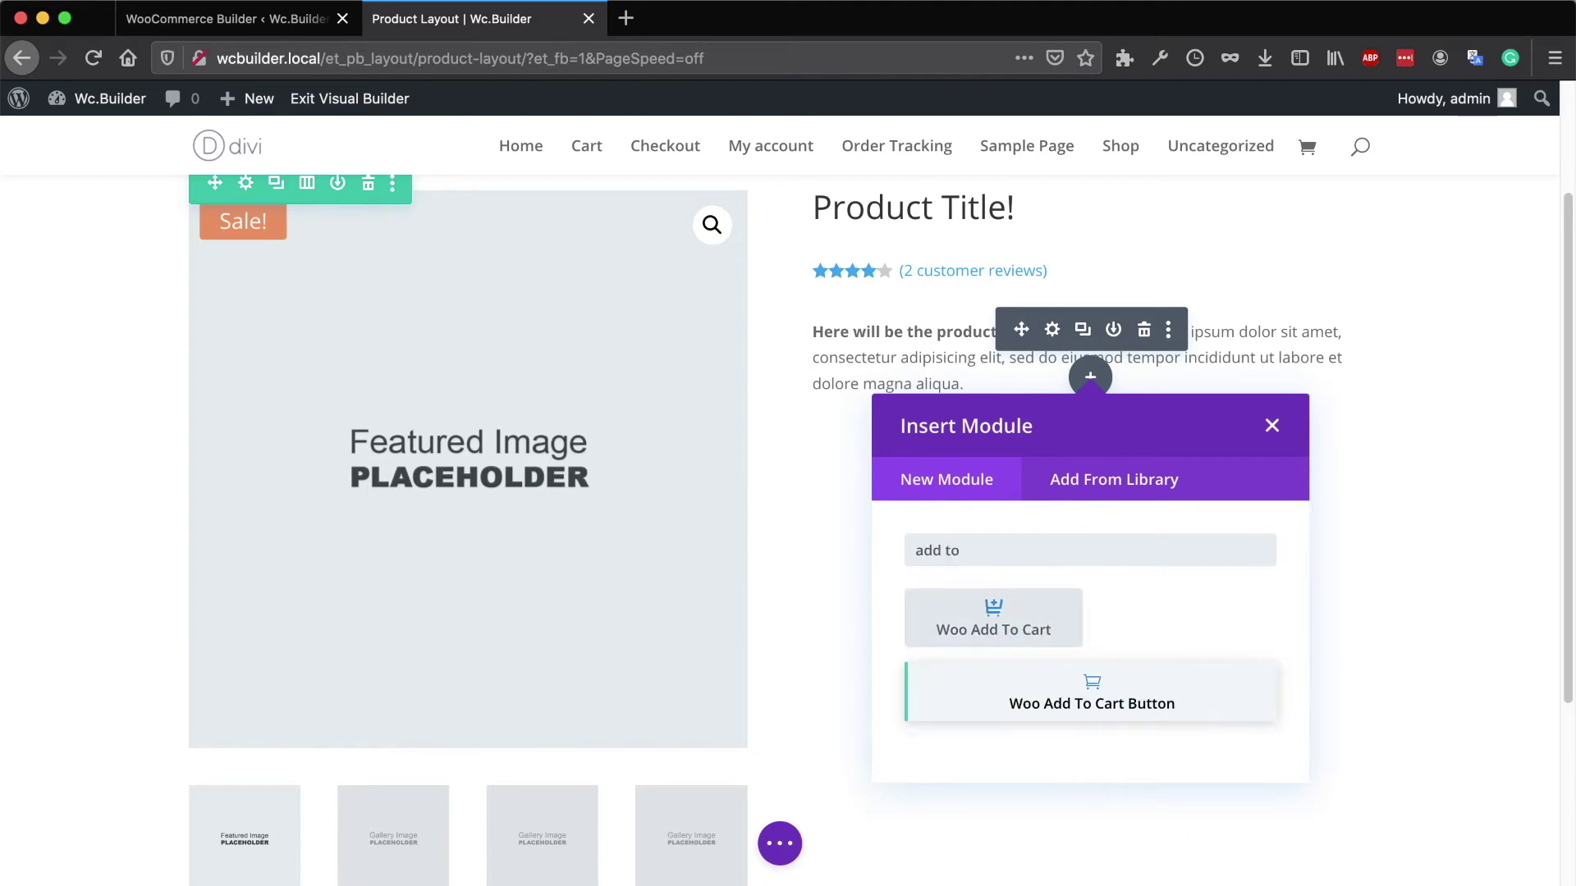
click(1157, 706)
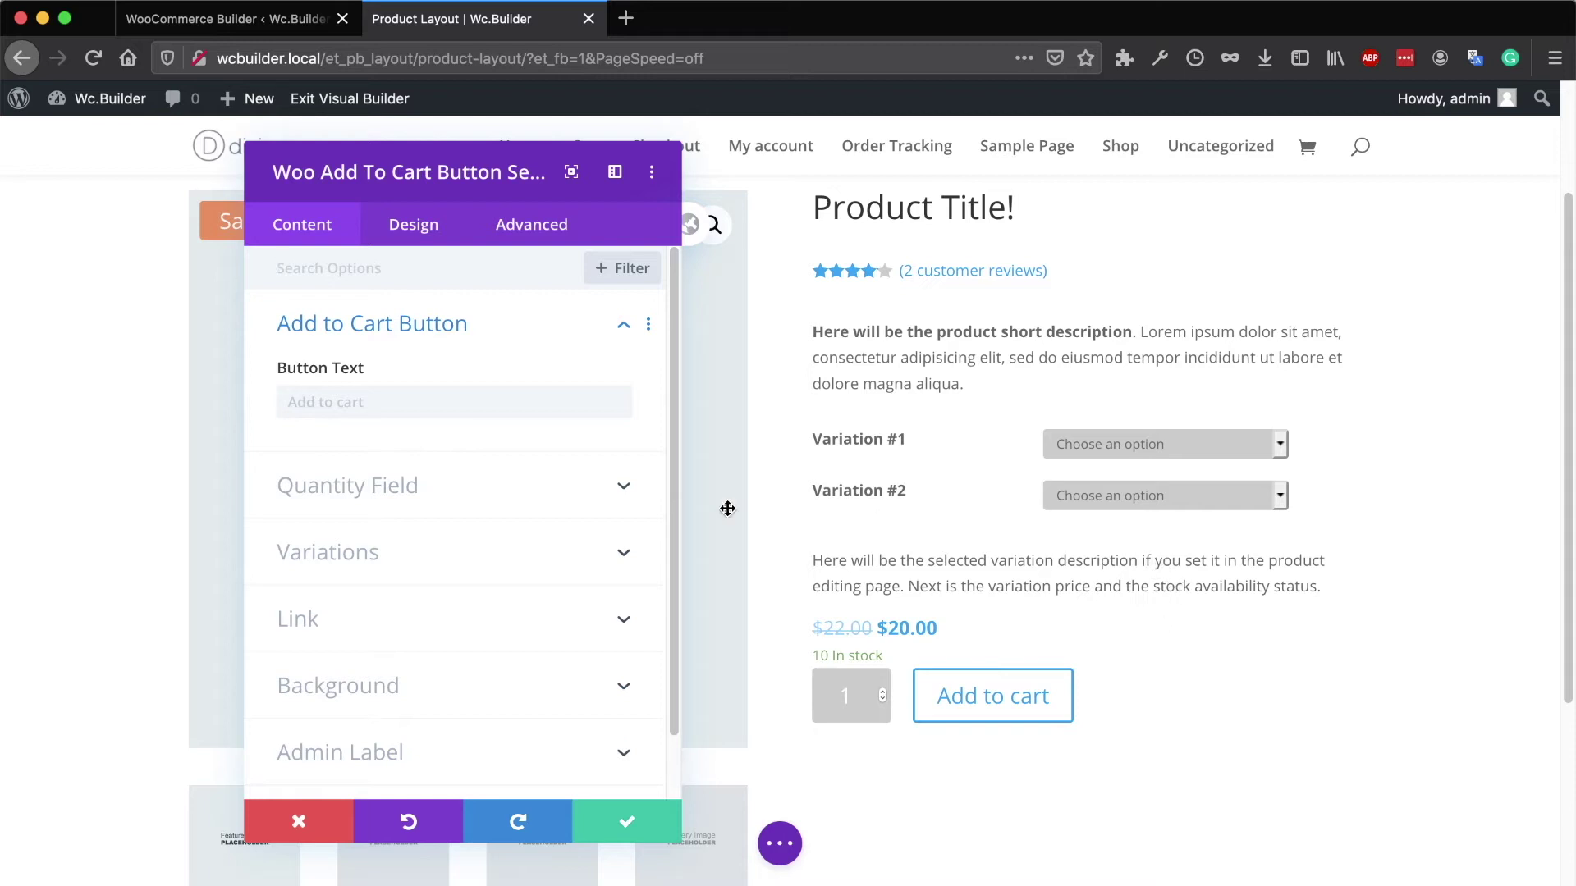
click(293, 402)
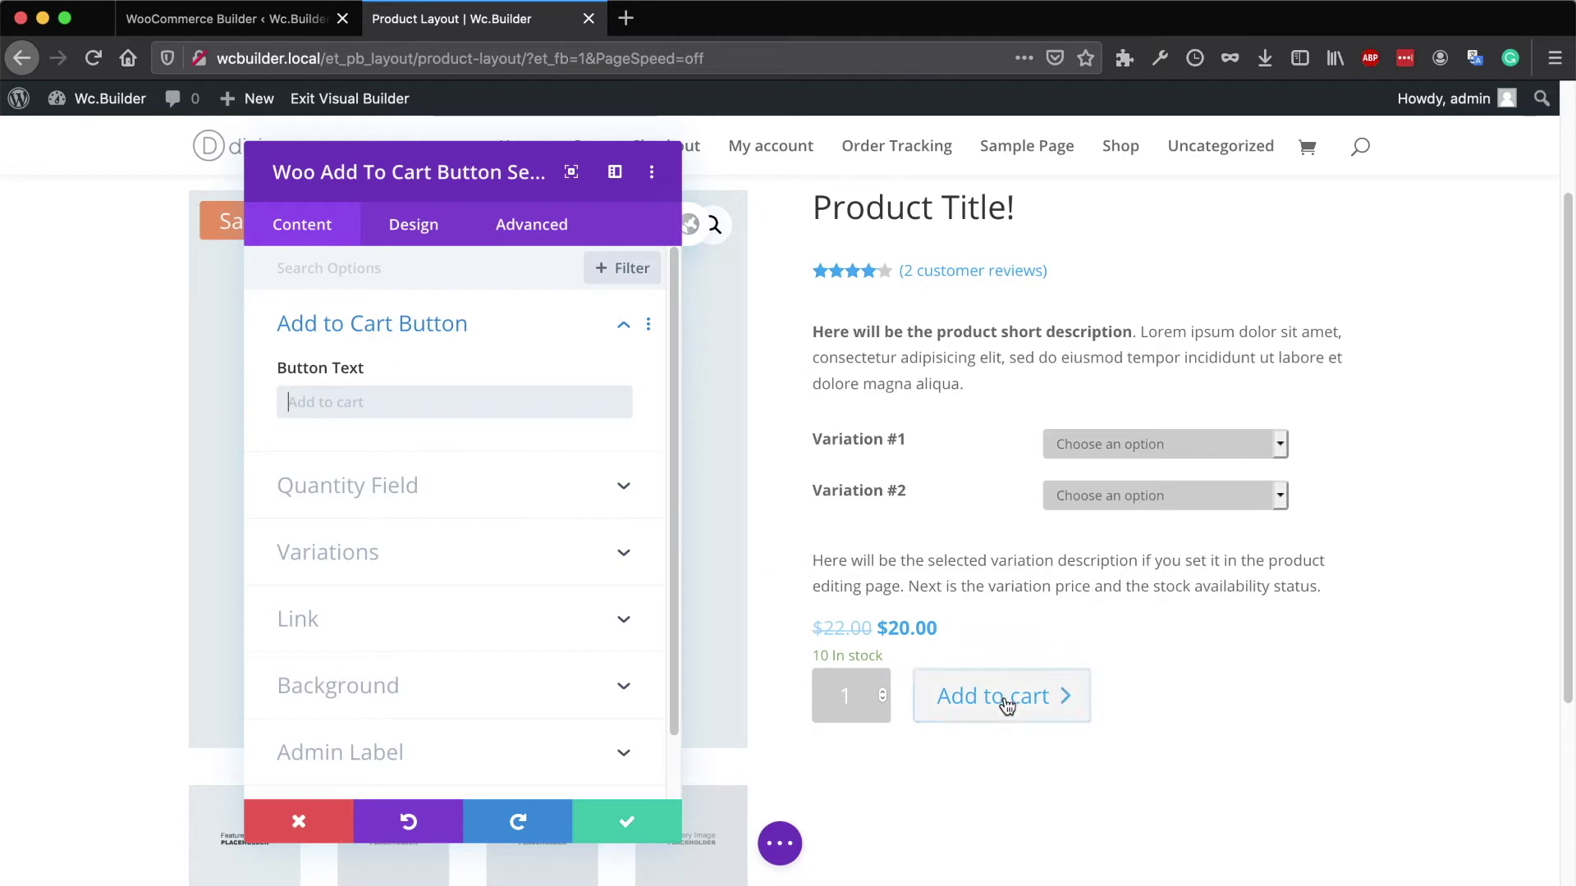
- Try hiding the quantity field in the add to cart module and turn it back on
click(408, 488)
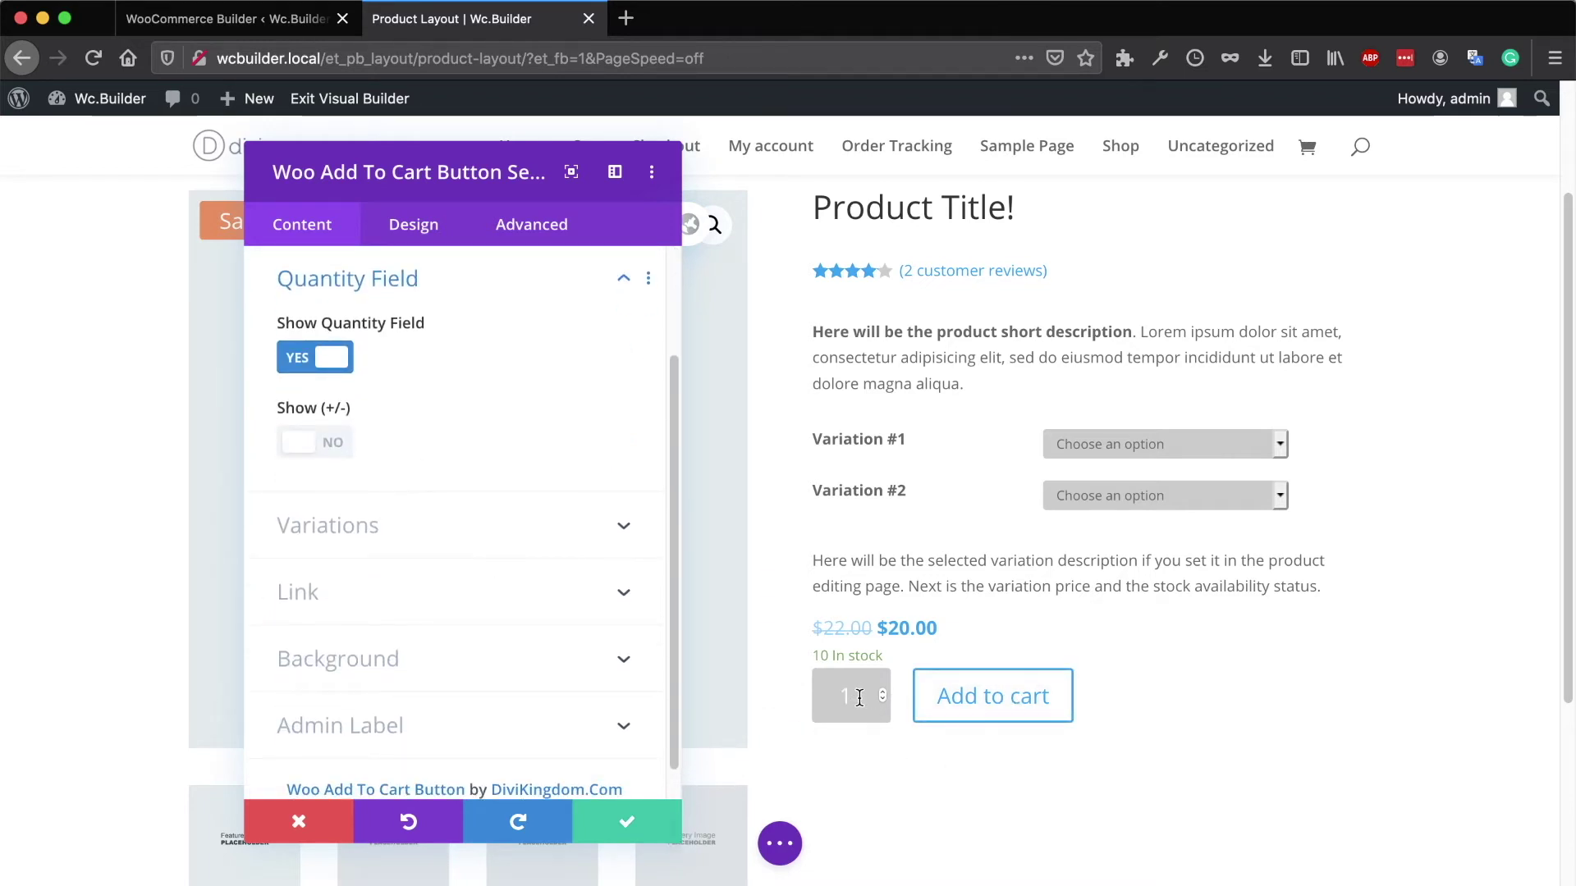
click(312, 361)
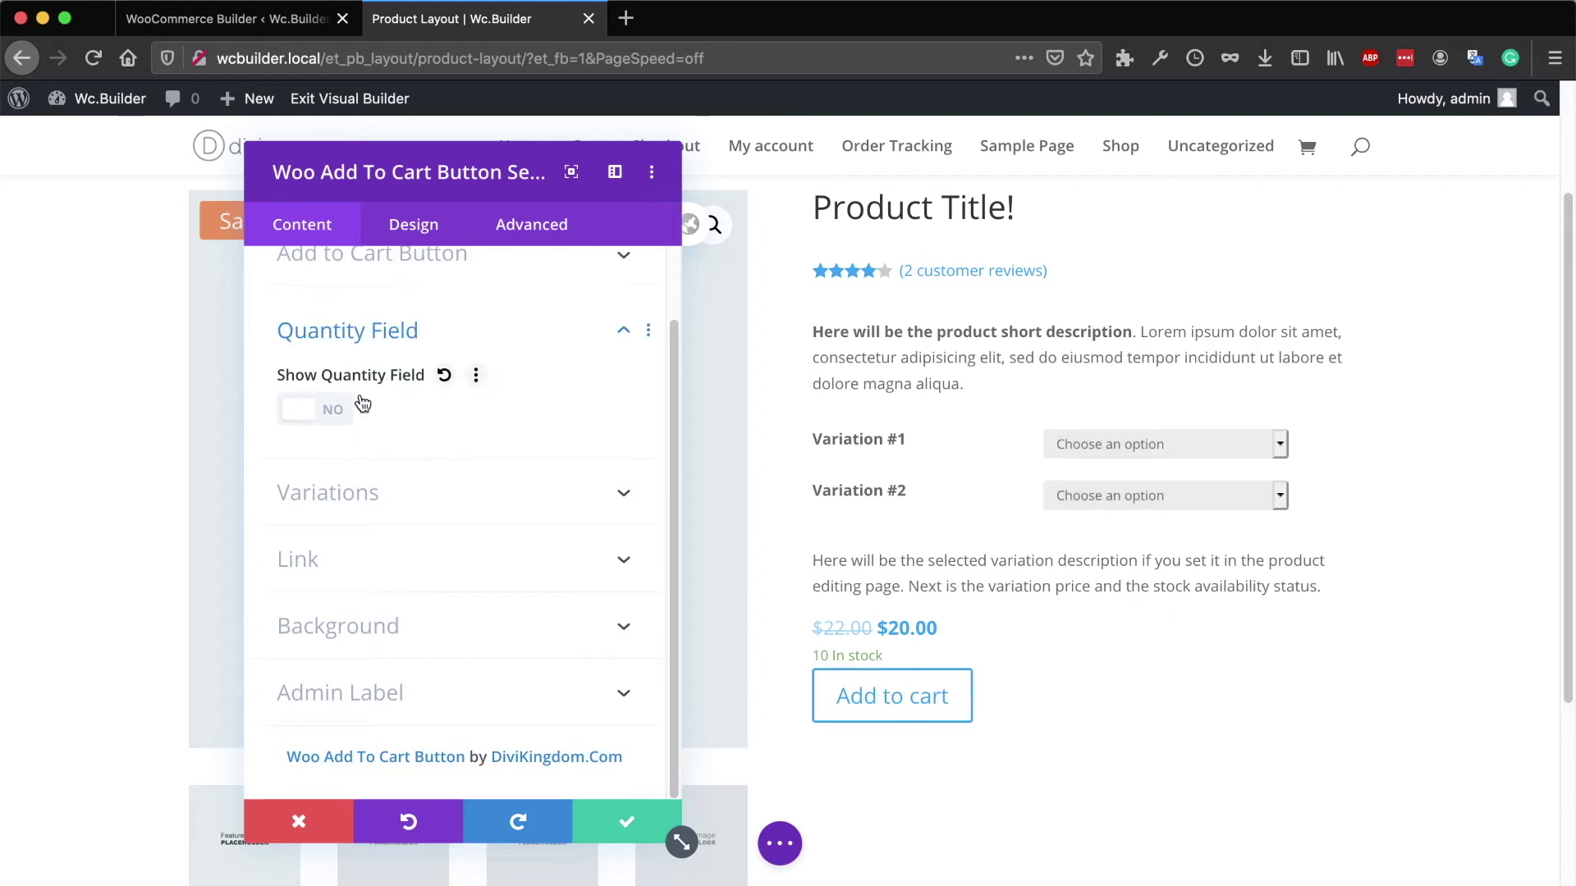
click(311, 408)
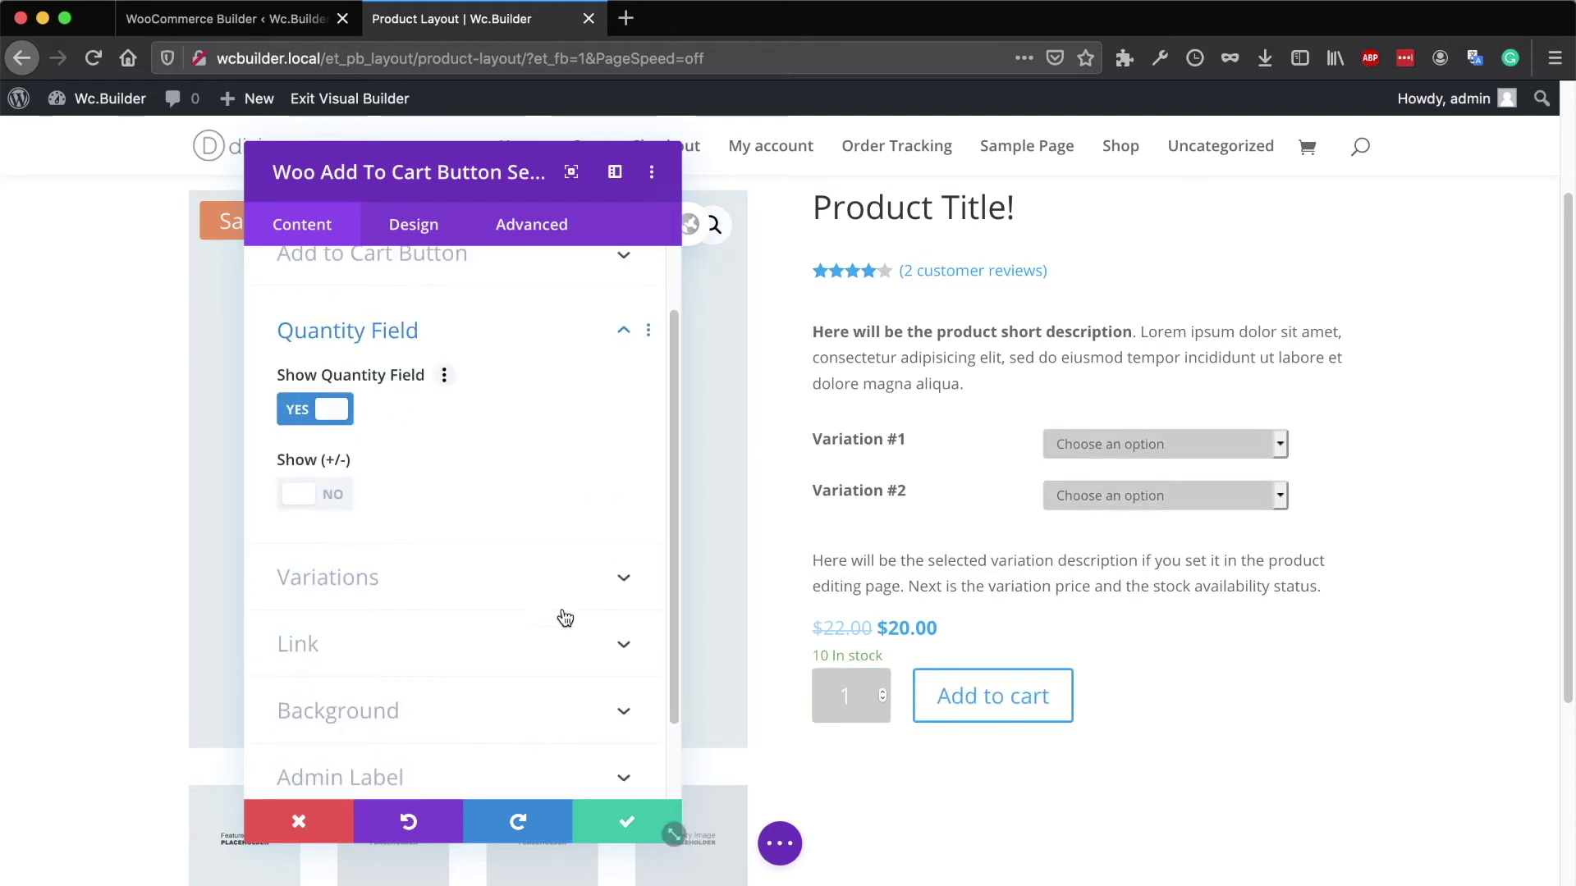
double_click(882, 693)
- Enable Show (+/-) for the add to cart quantity field and set the (+/-) Style to Style 2
click(312, 494)
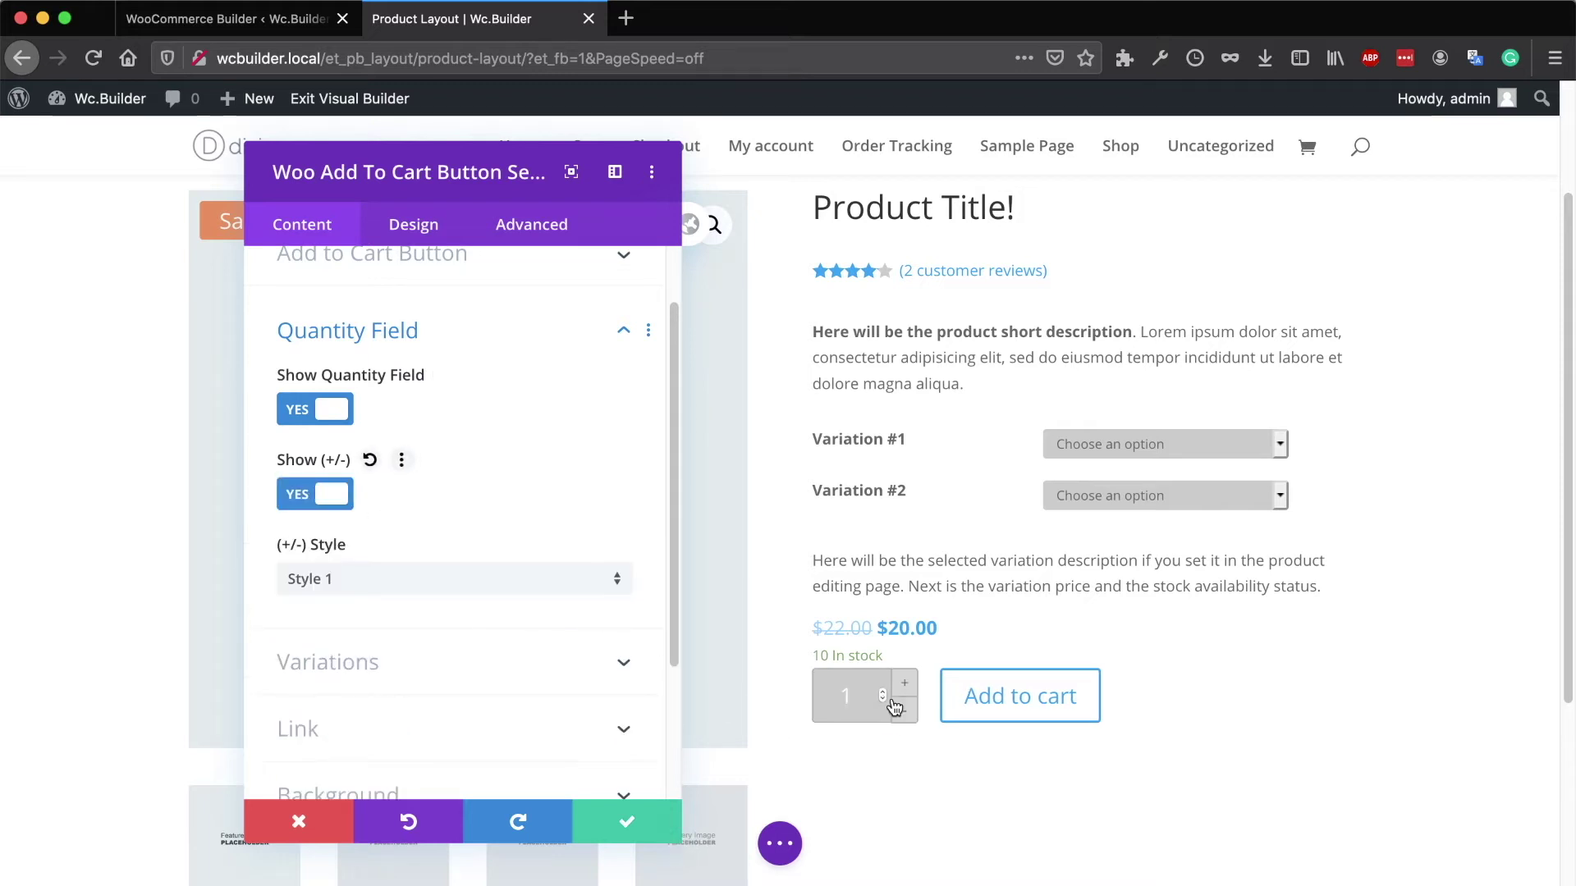
click(387, 579)
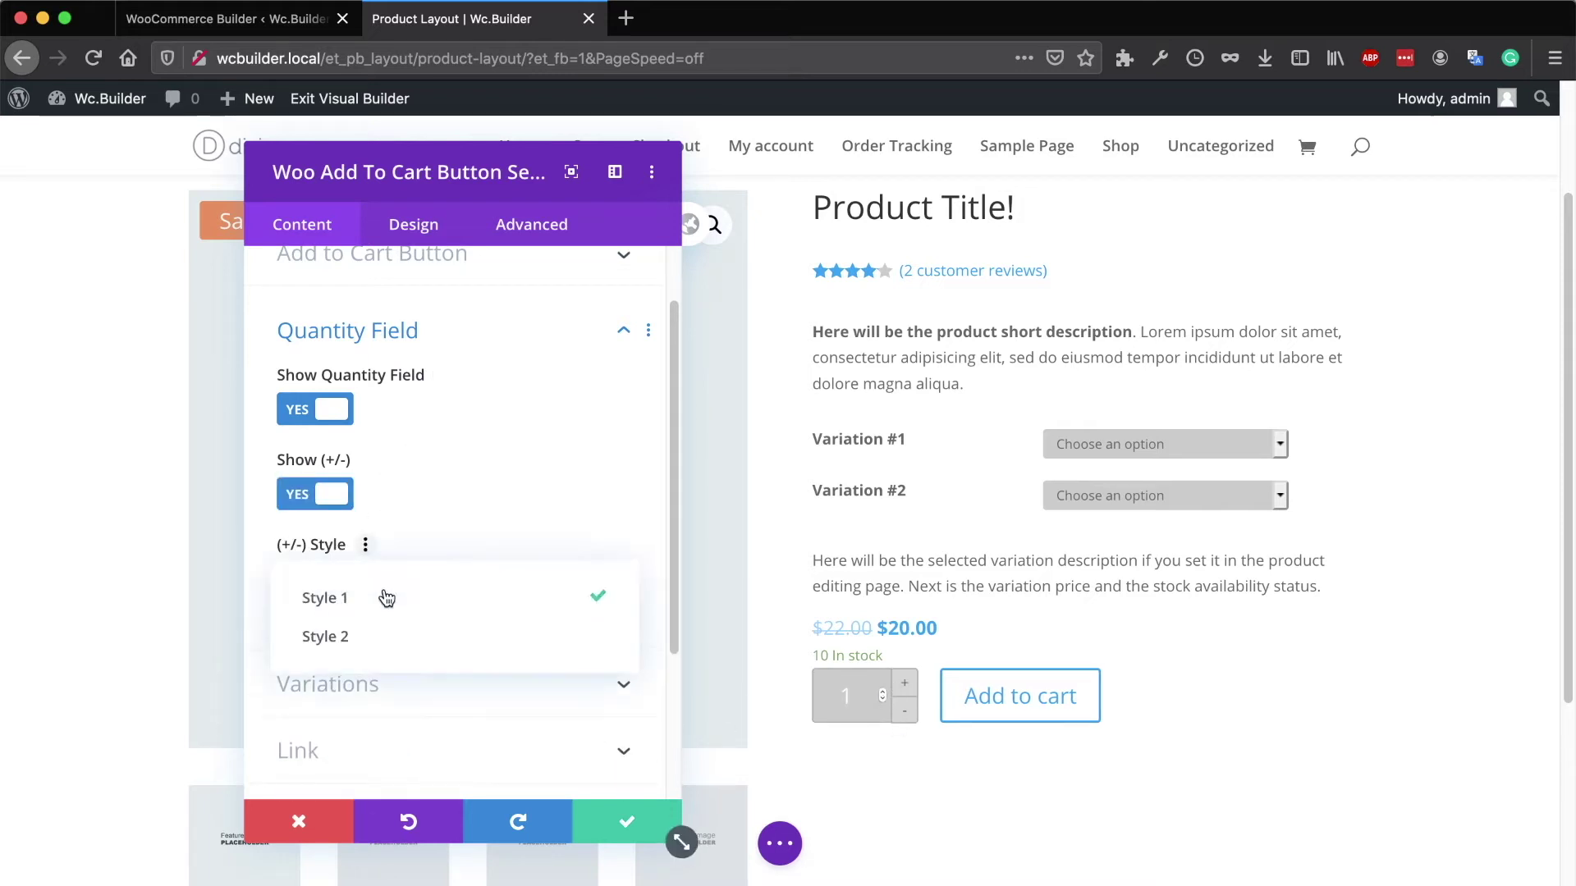
click(376, 640)
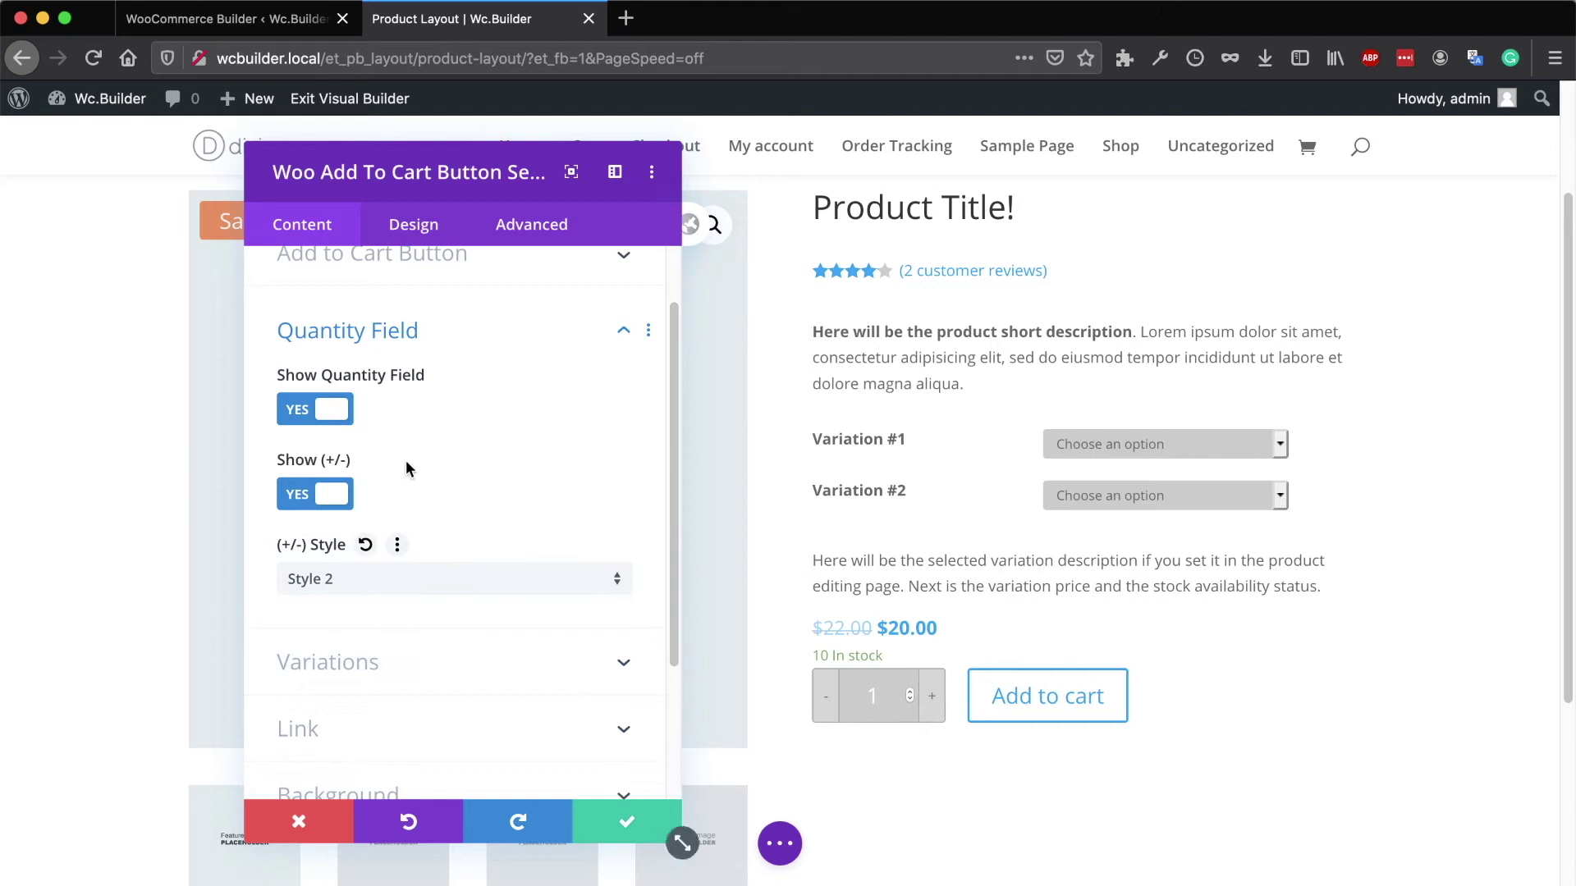
- Review the design options for the (+/-) buttons and save the Woo Add To Cart Button module settings
click(409, 235)
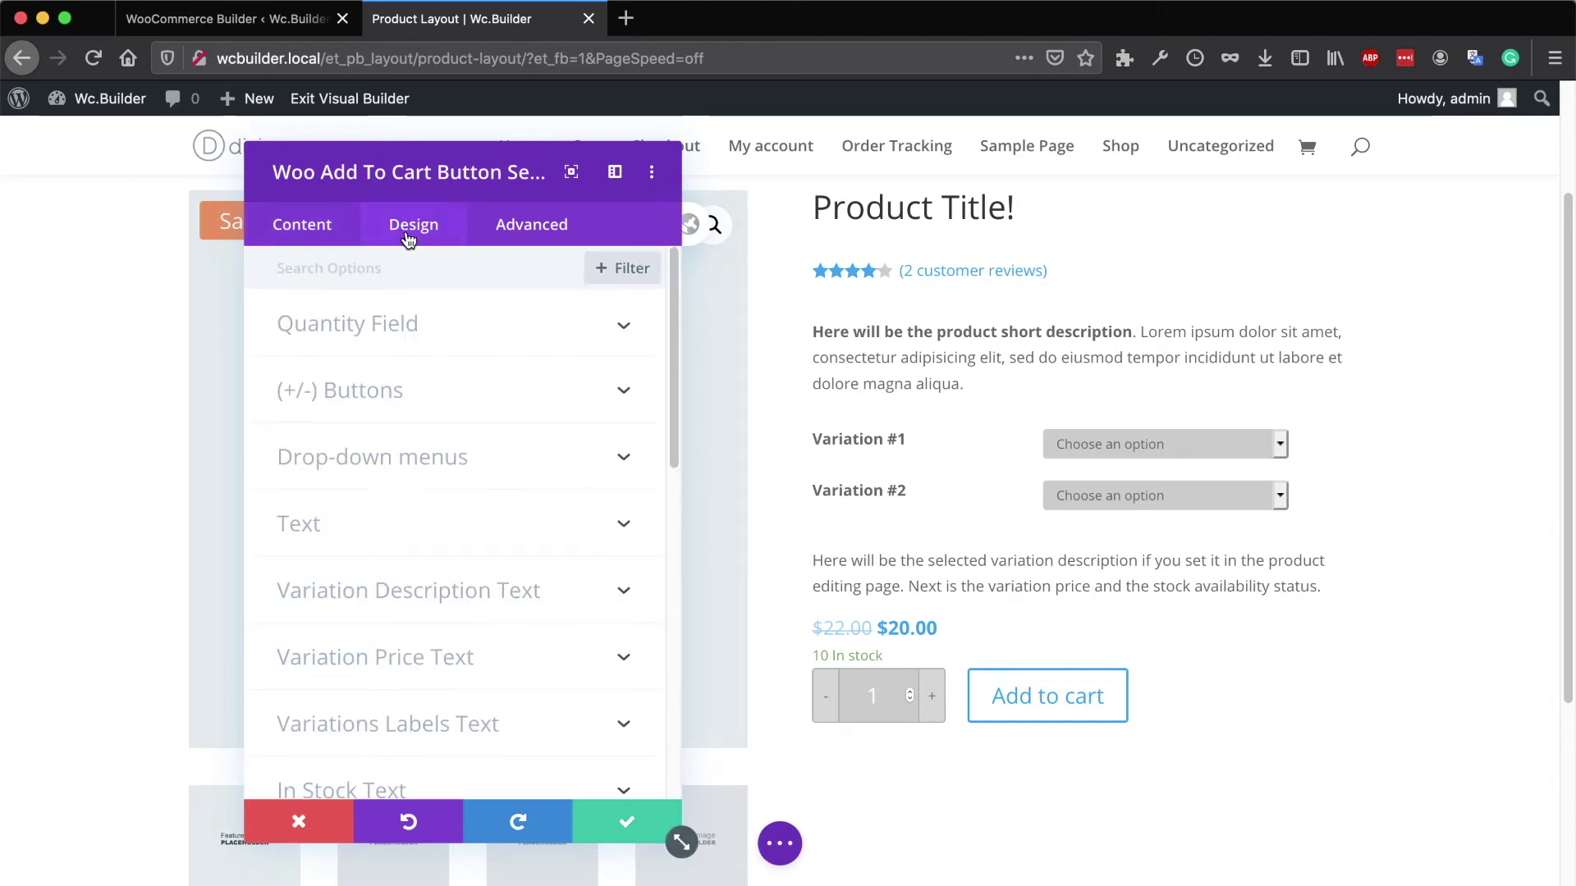
click(380, 392)
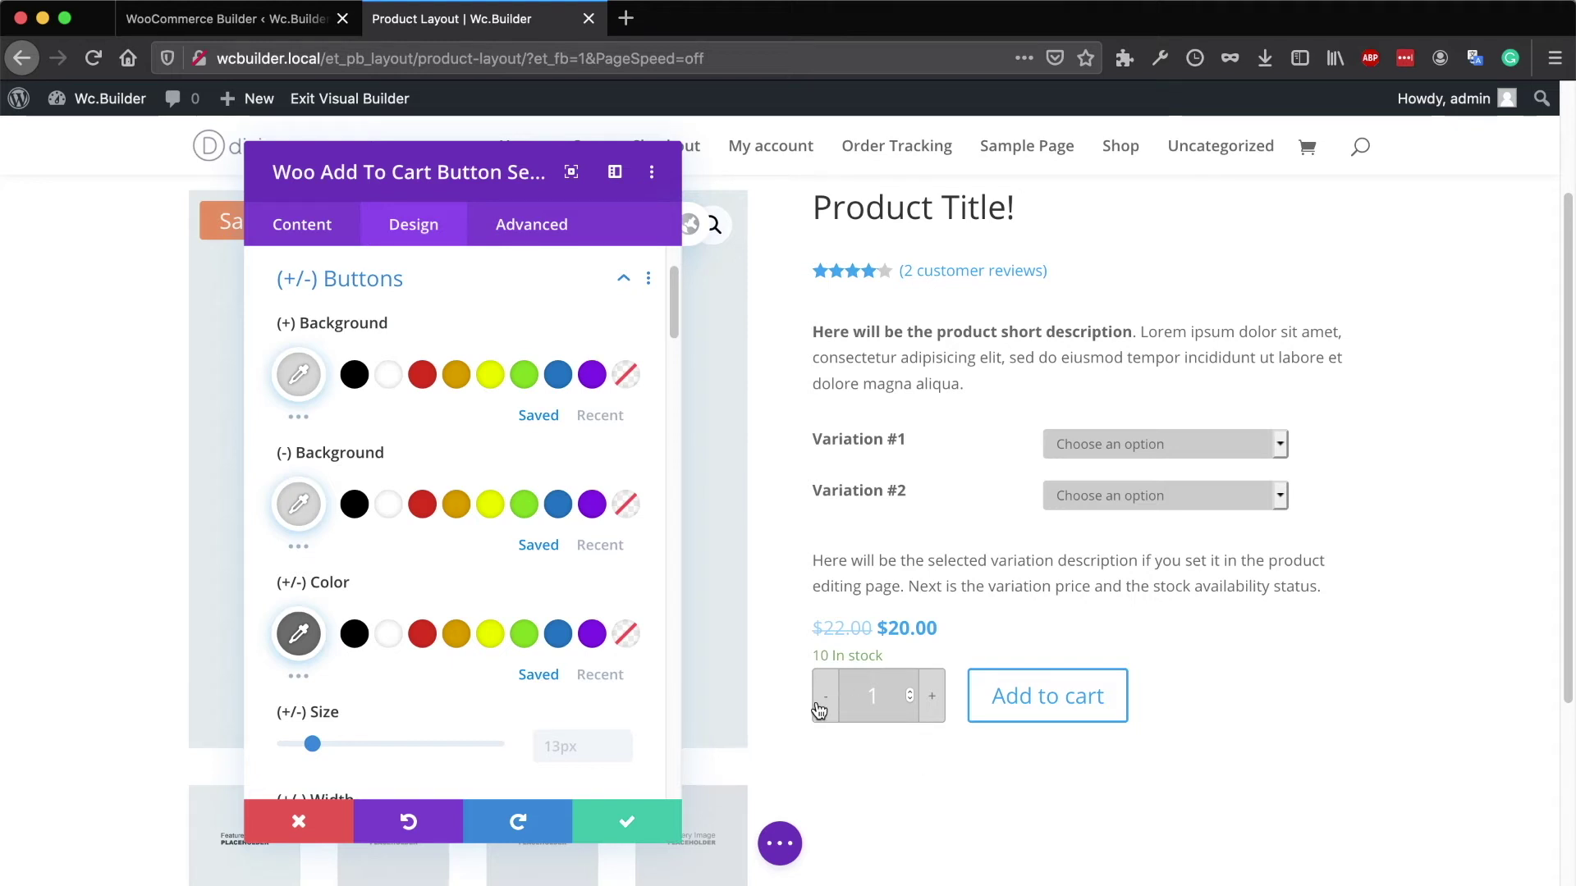
scroll(434, 599, down, 5)
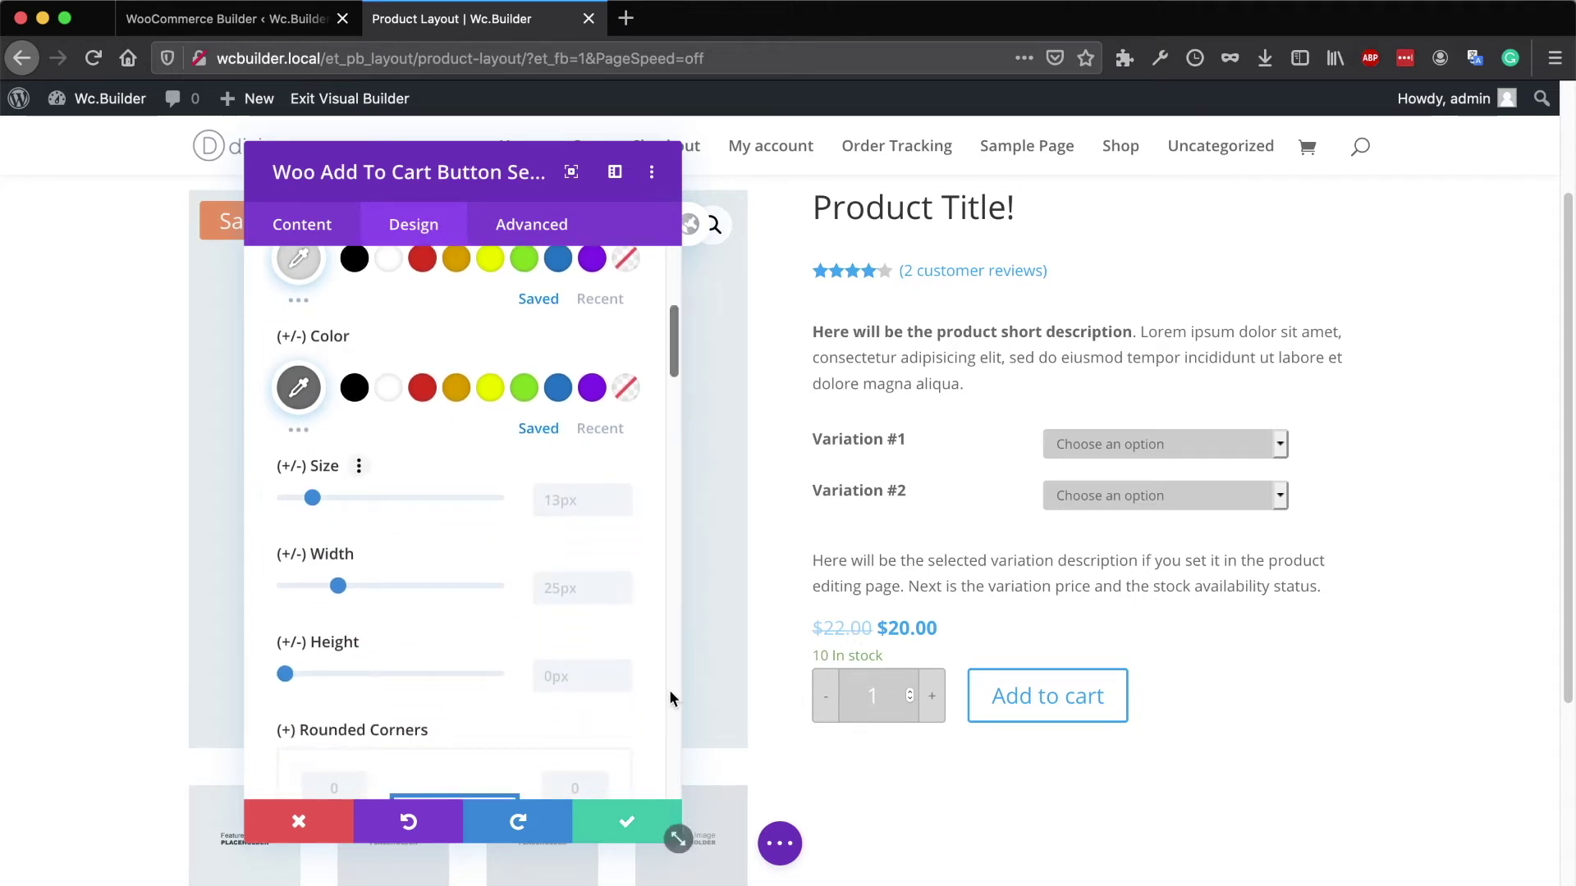
click(626, 822)
- Insert a Woo Notices module with default settings below the add to cart button
scroll(1125, 685, down, 1)
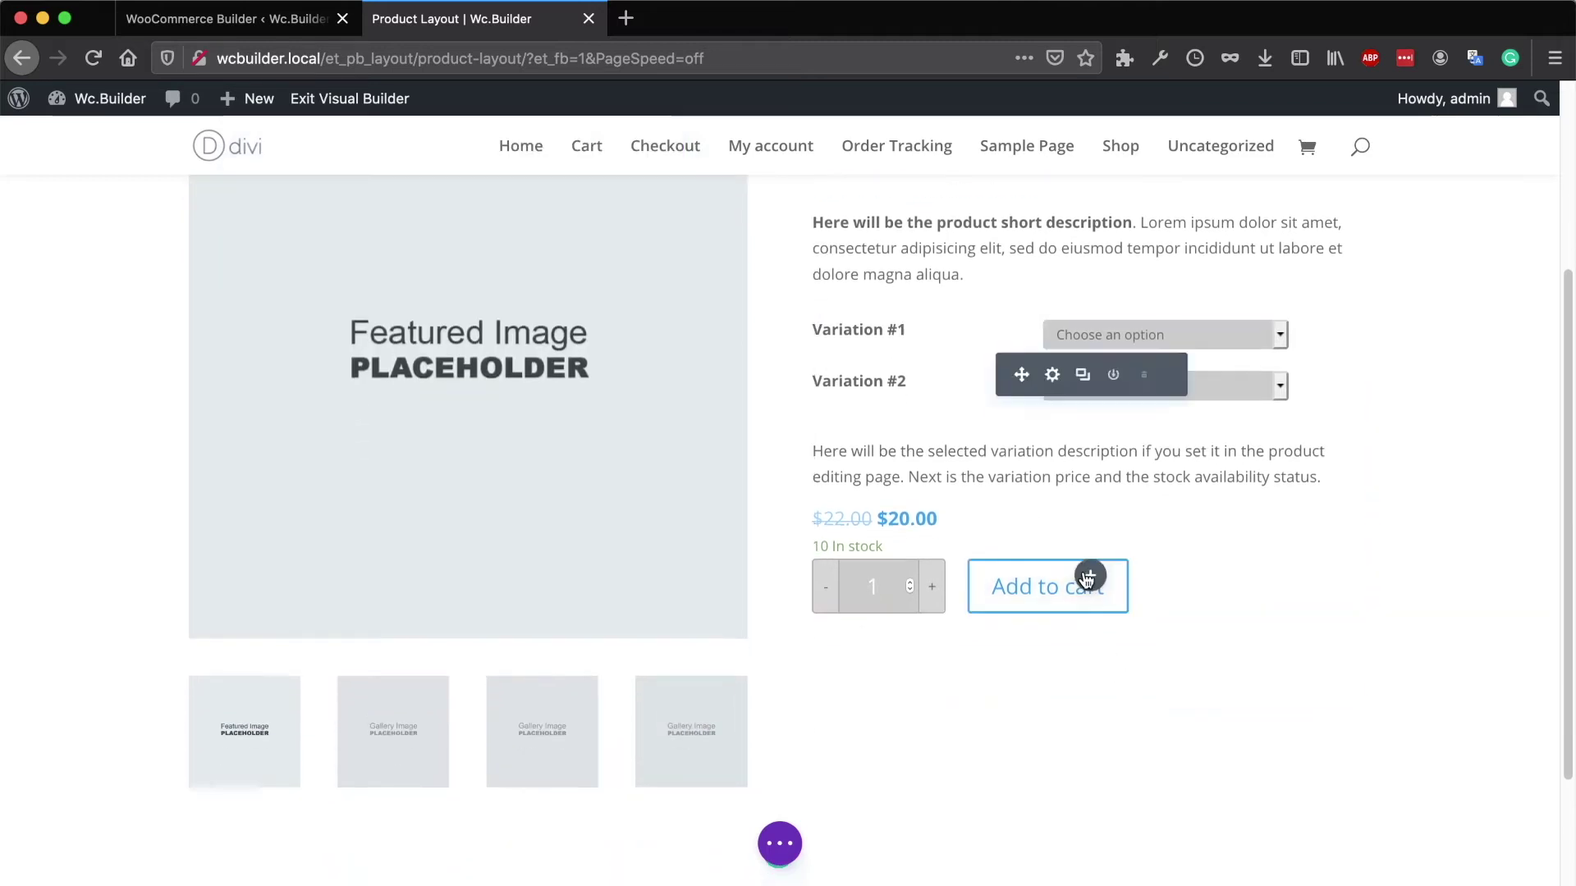
click(1089, 585)
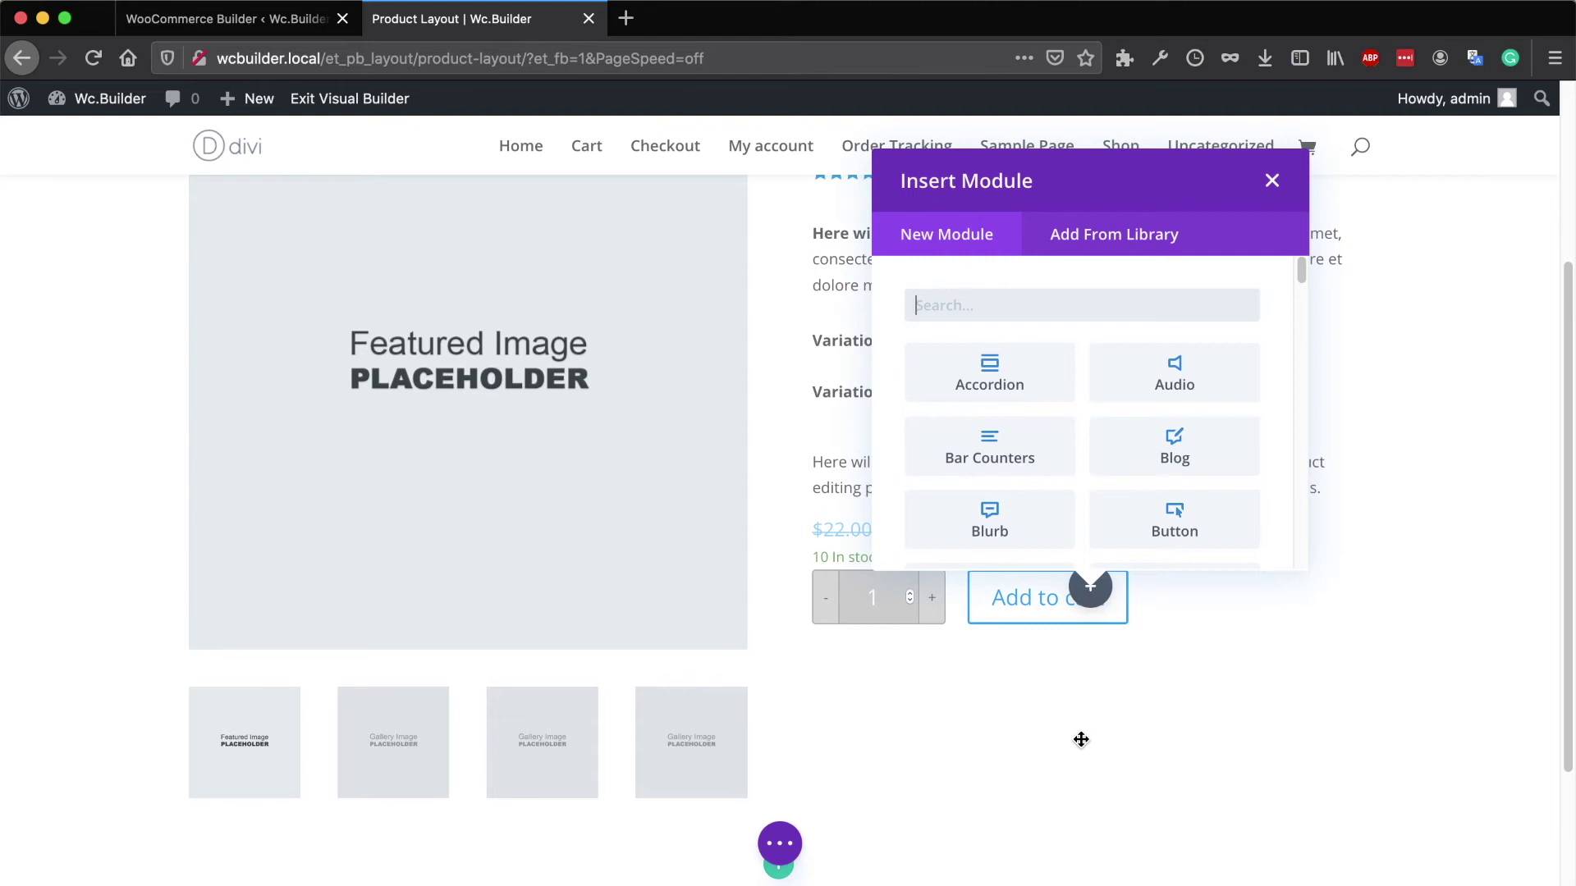
text(woo no)
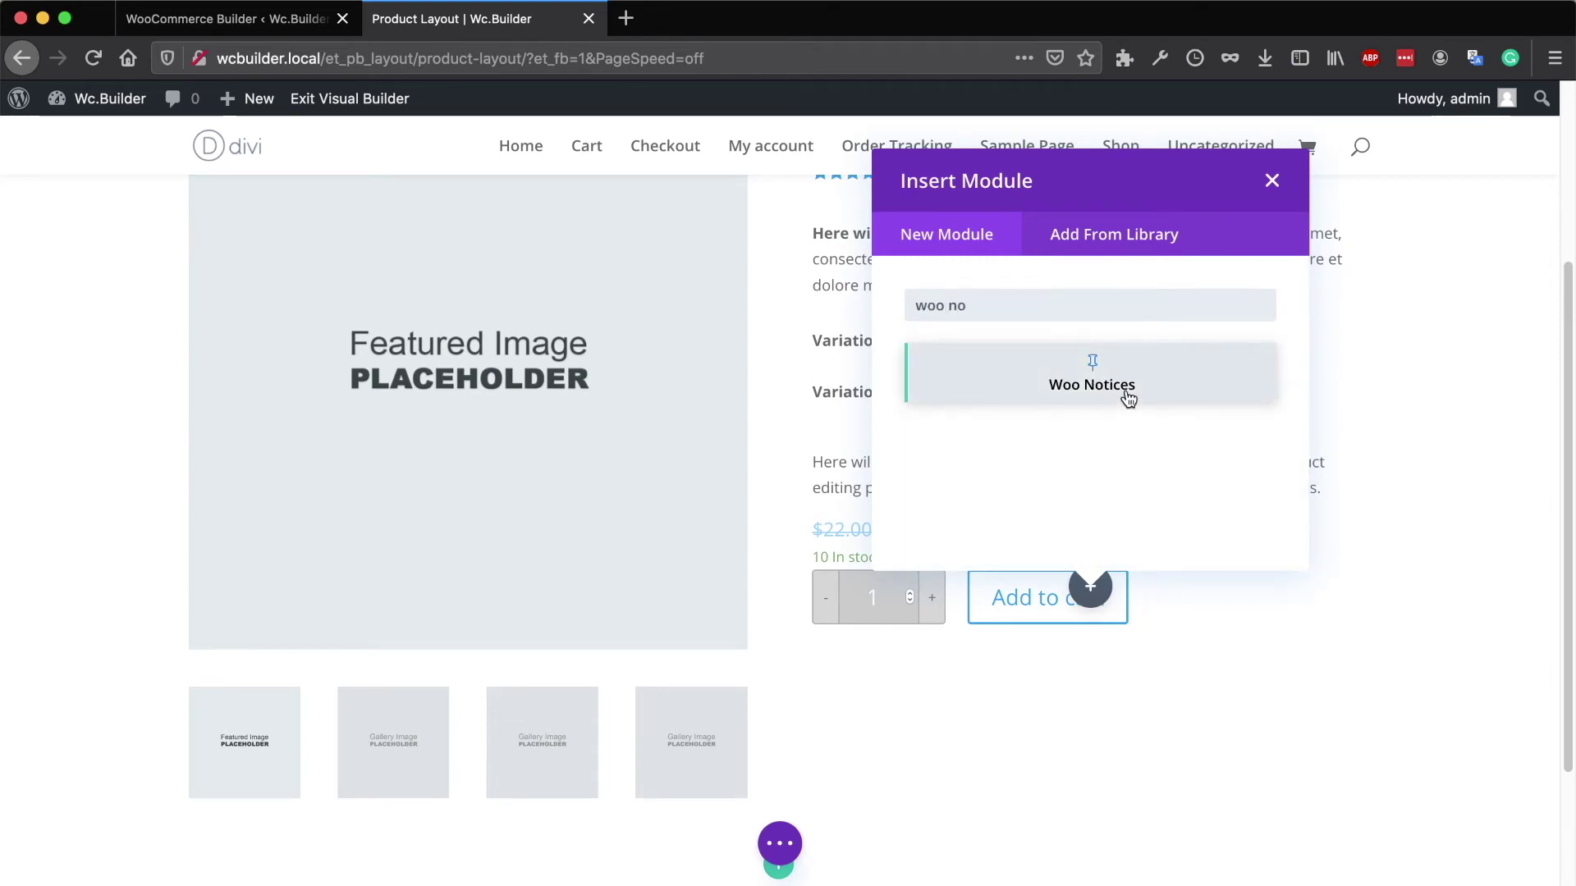
click(1128, 398)
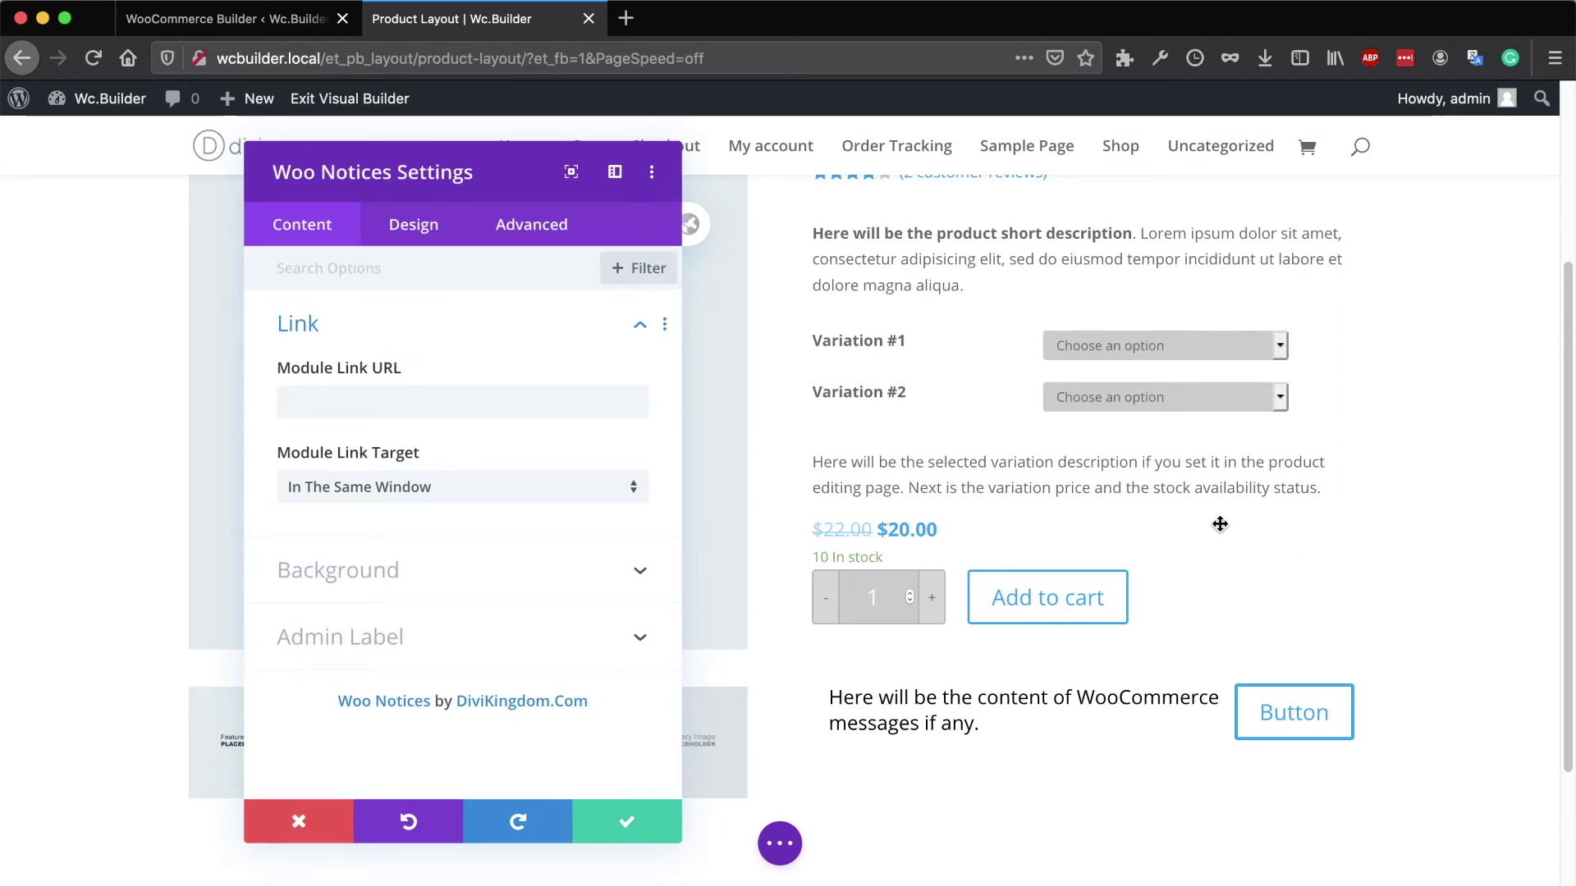
click(657, 823)
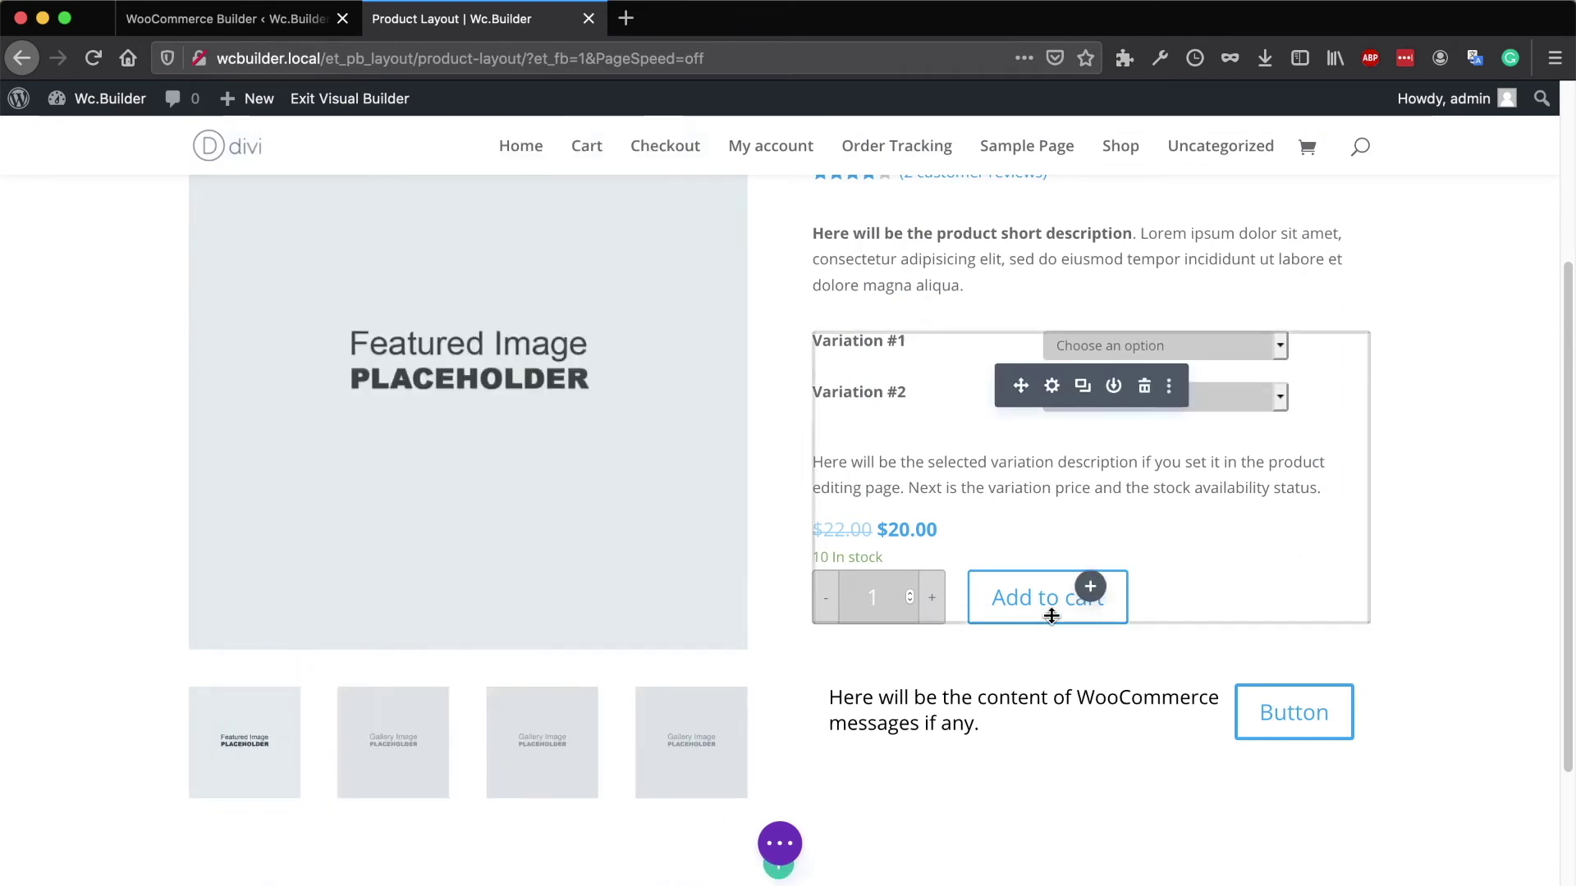
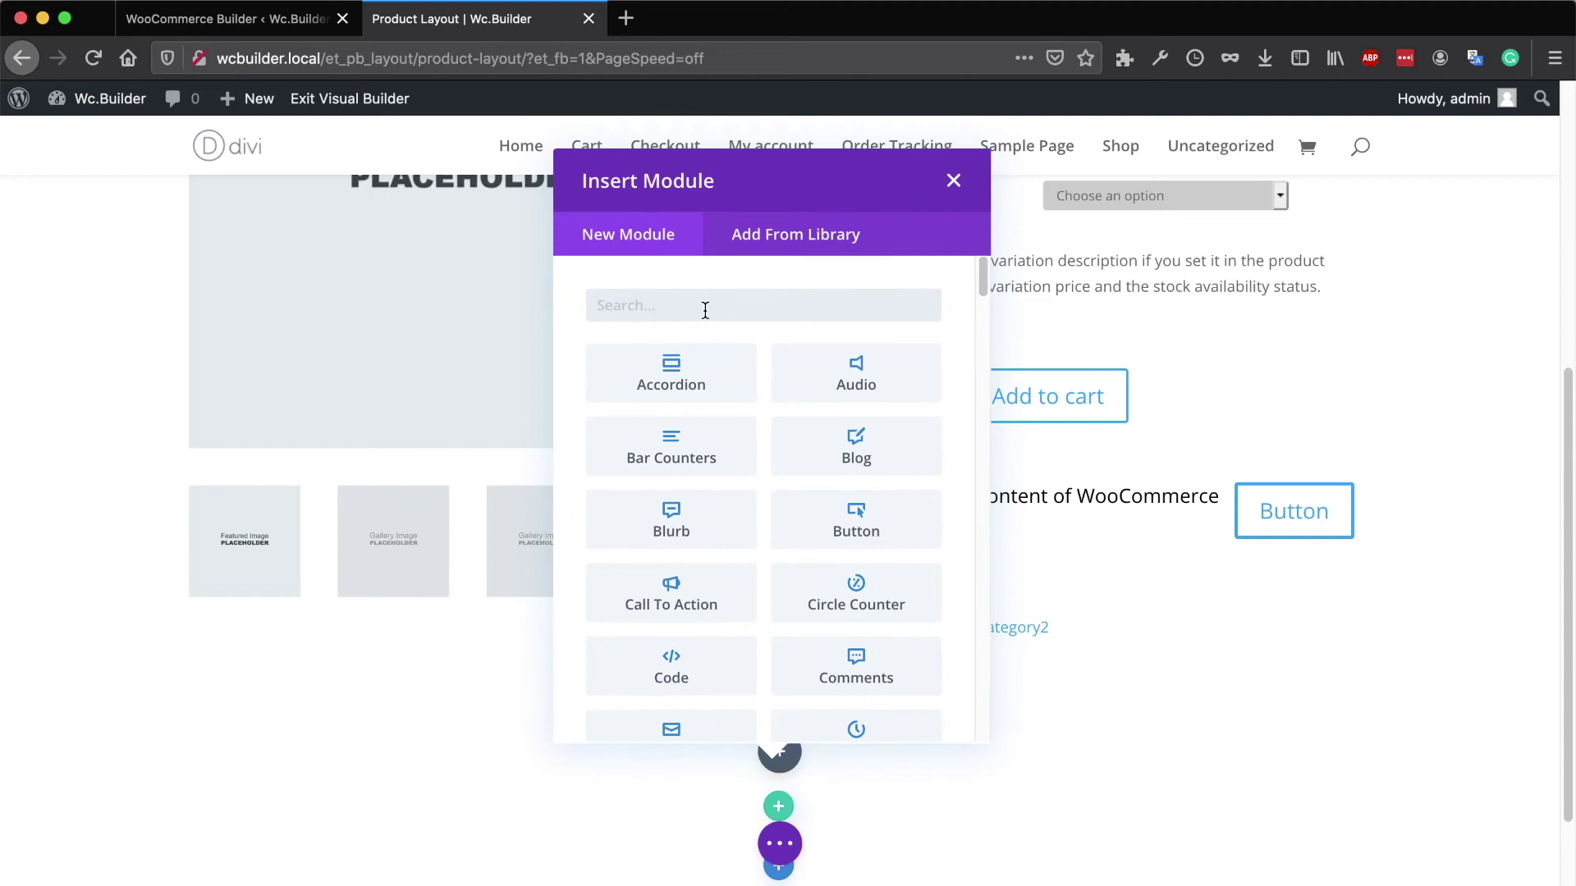
- Insert a Woo Product Description module with its heading shown and default settings in the empty row below the product columns
text(o d)
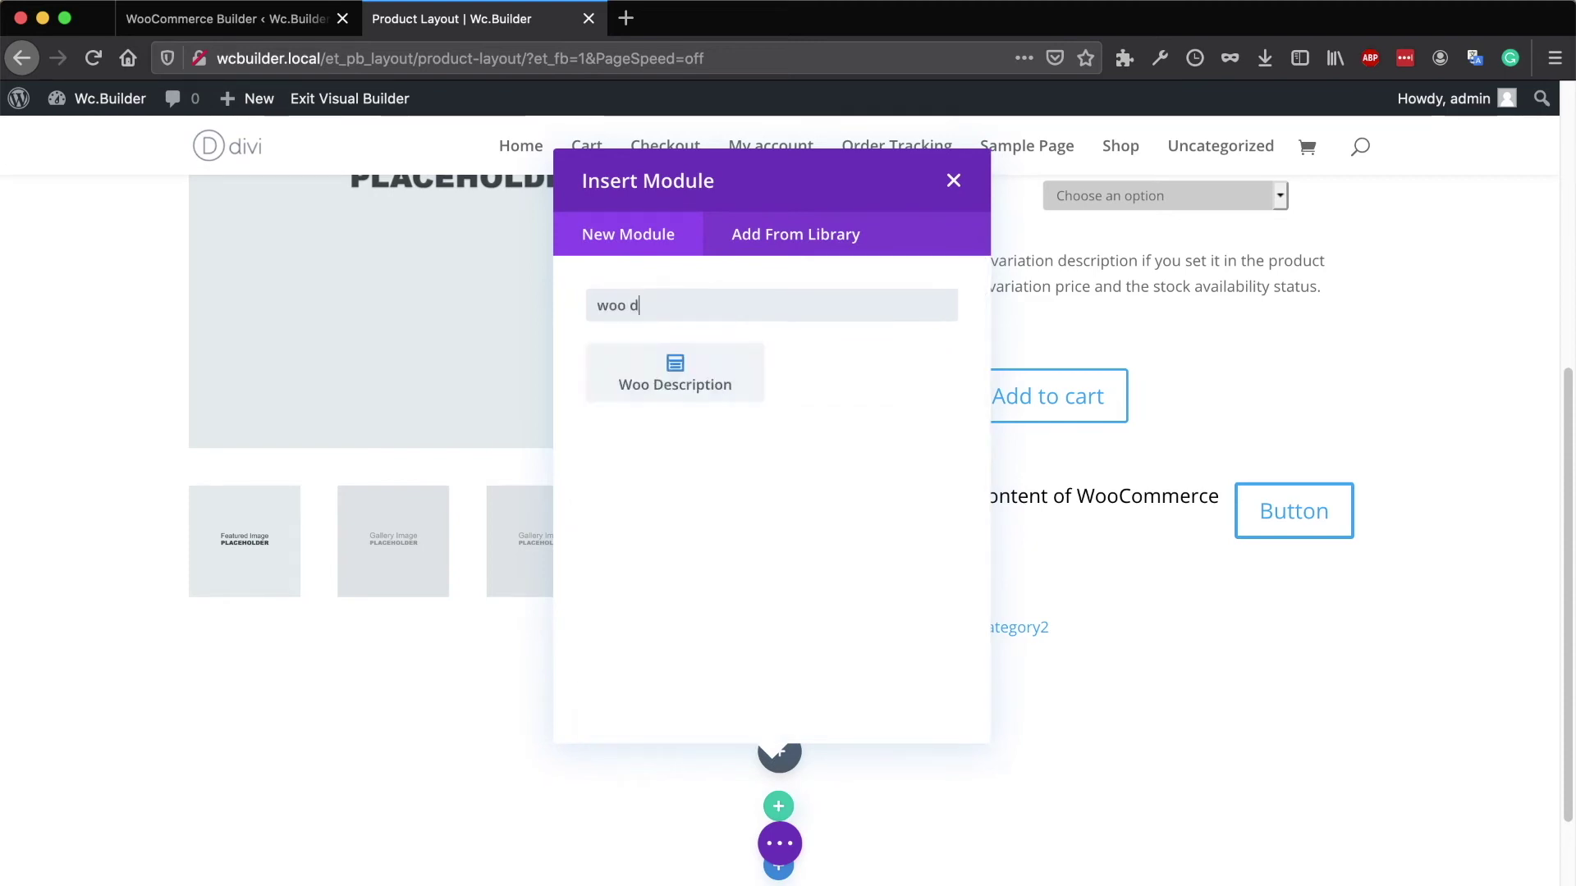
key(BackSpace)
text(prod)
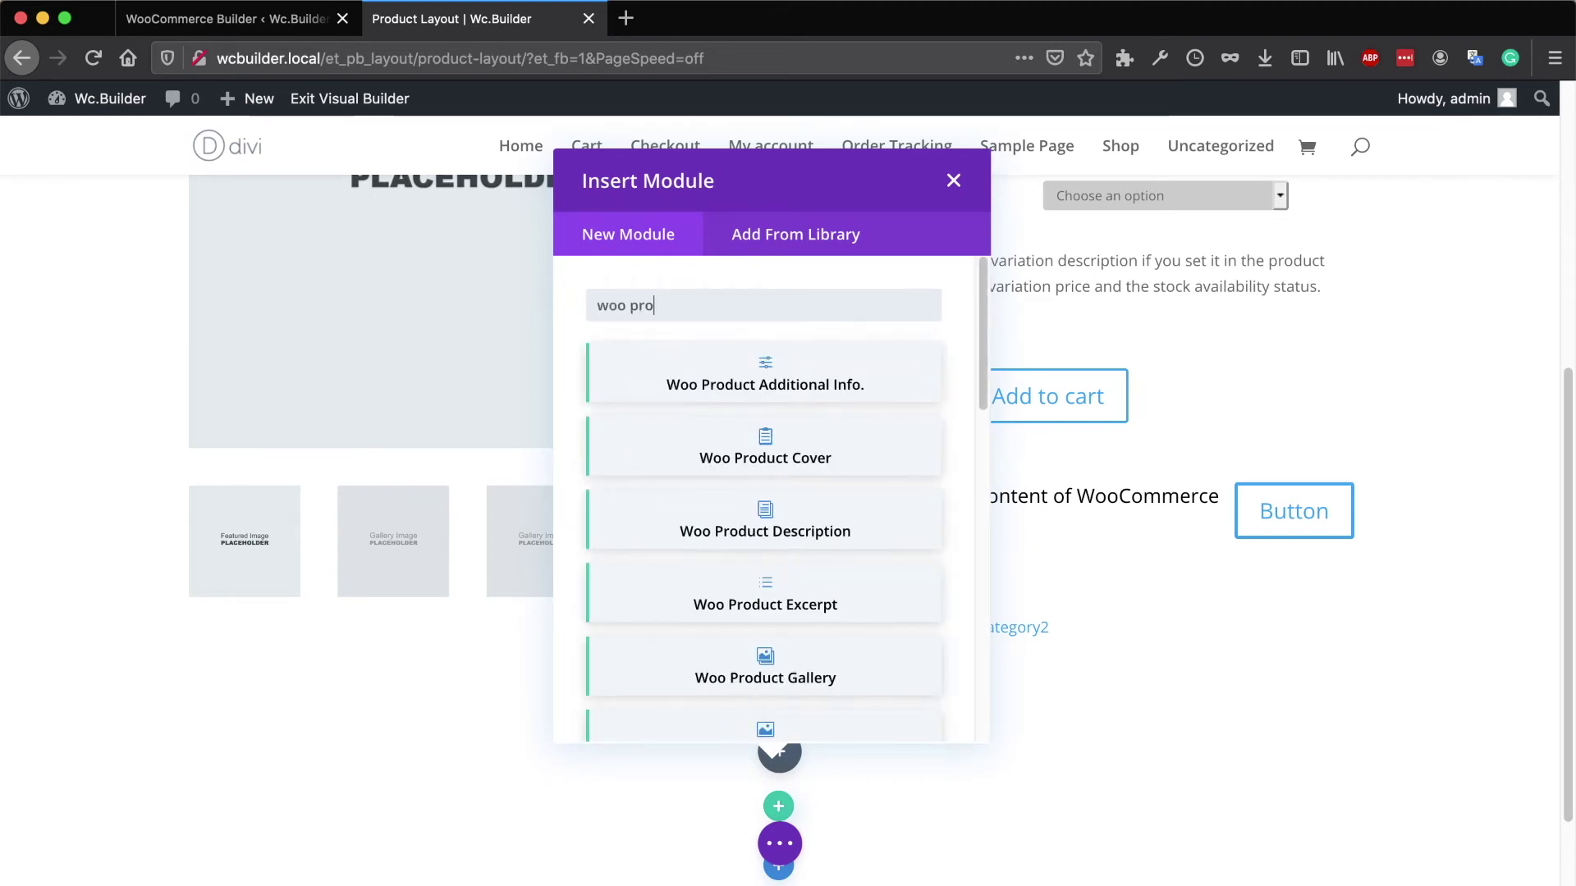
click(776, 544)
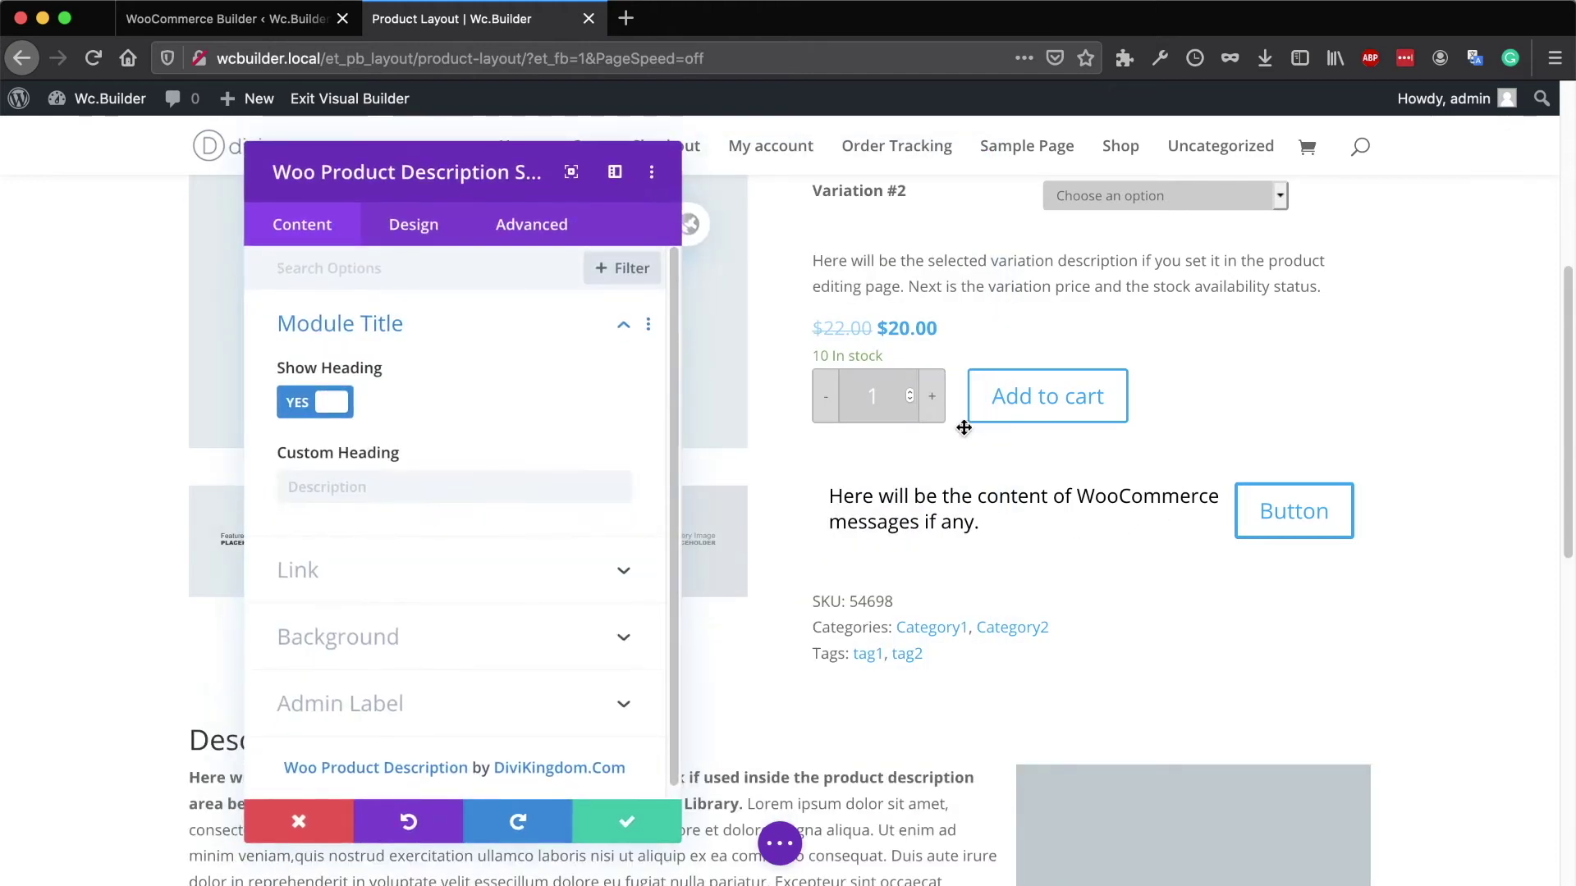
drag(317, 158, 968, 185)
scroll(654, 429, down, 8)
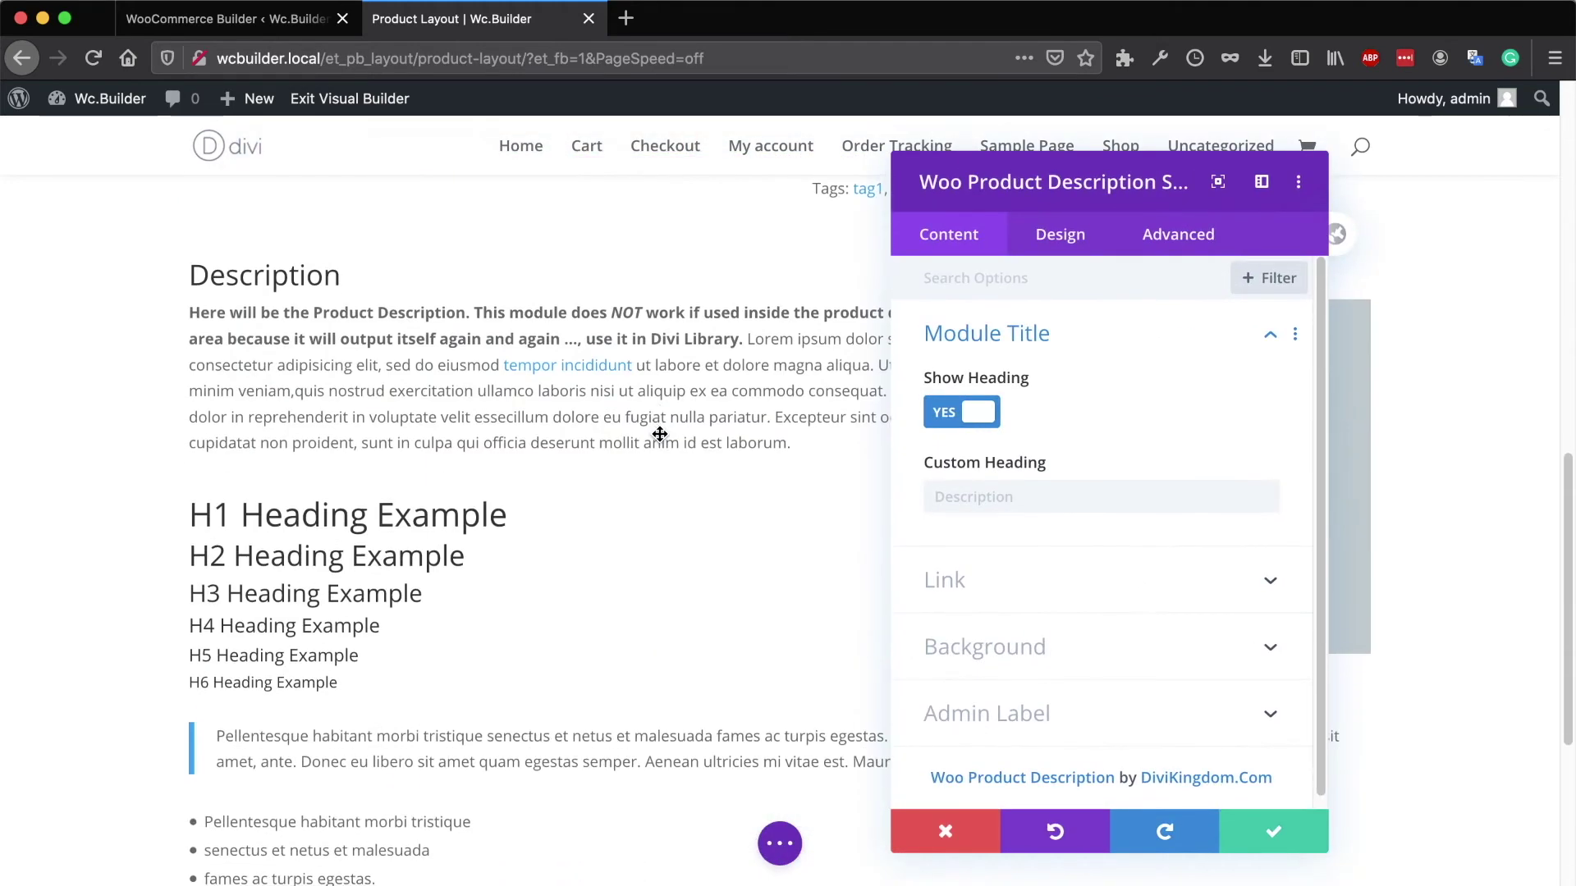
scroll(749, 482, up, 5)
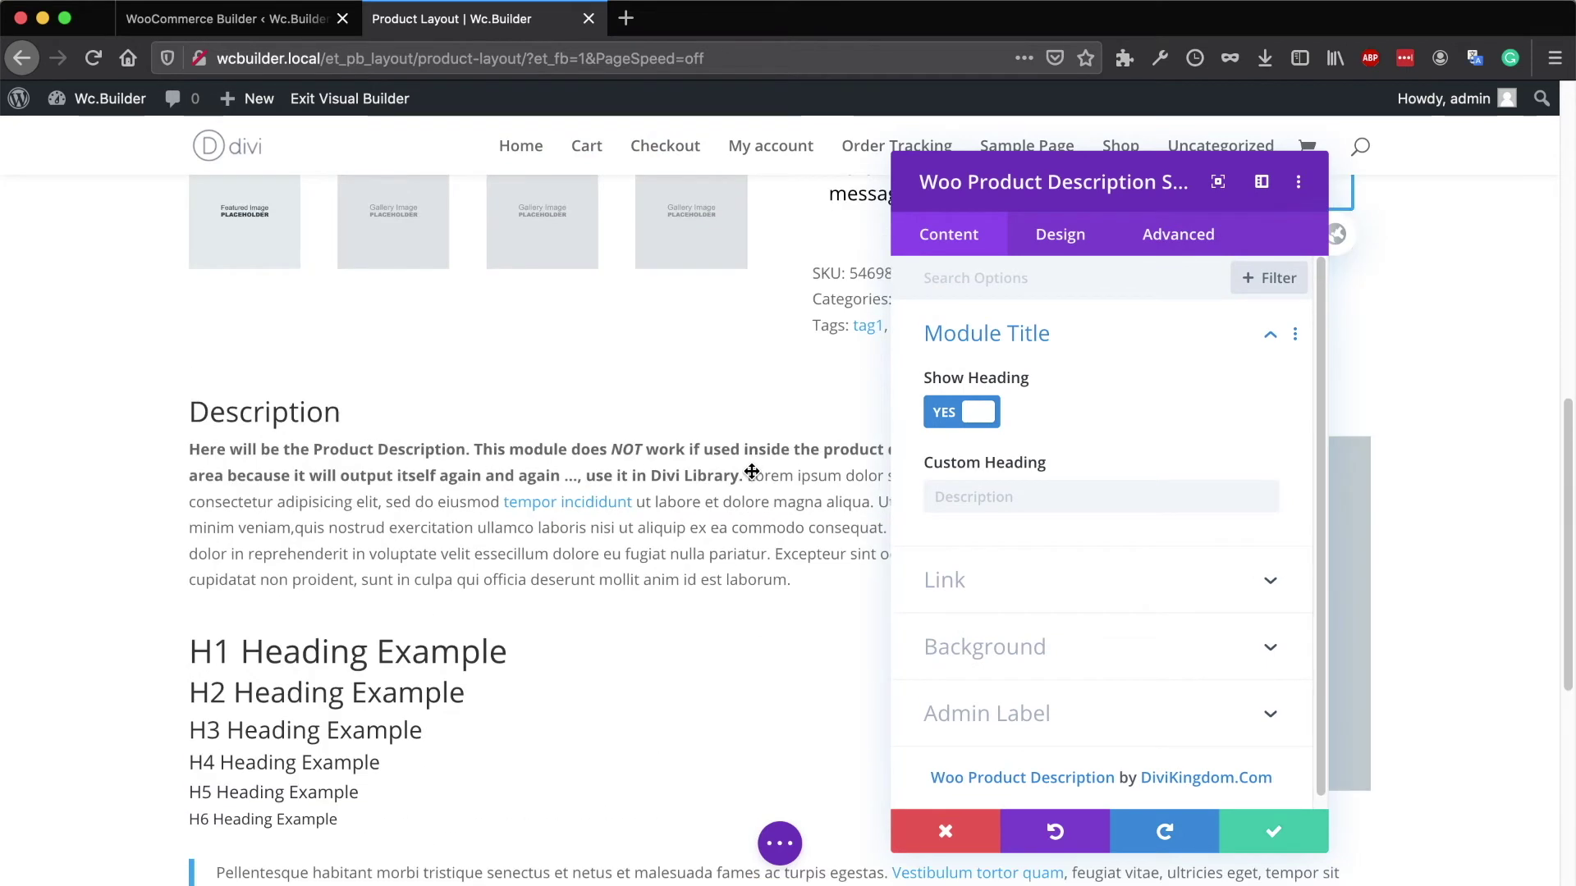
click(1258, 828)
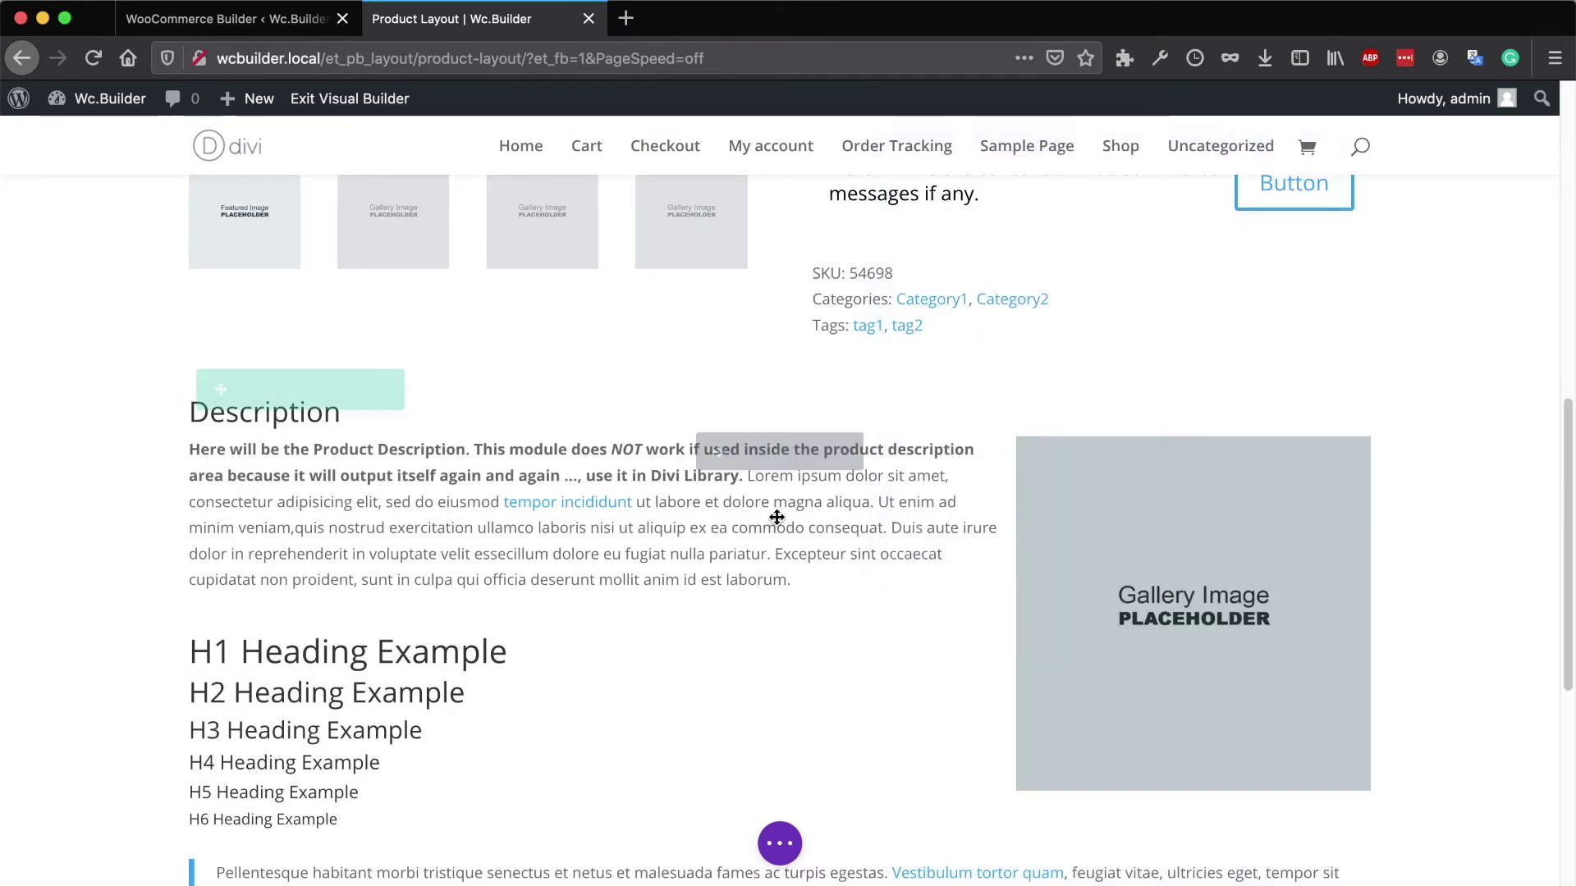
- Insert a Woo Product Tabs module below the product description module
scroll(780, 517, down, 6)
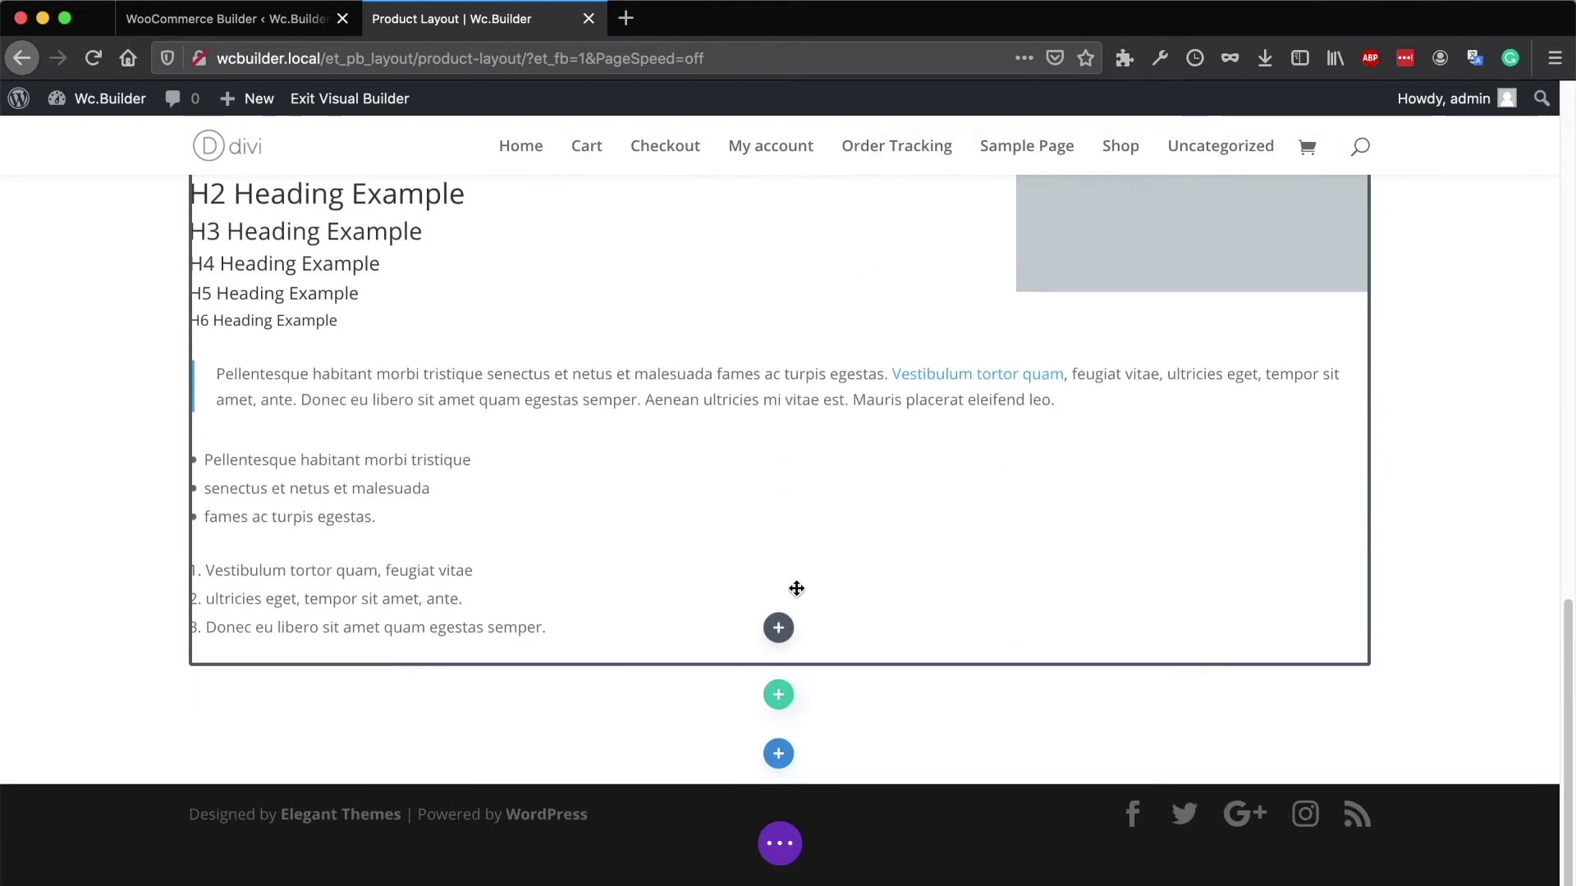
click(778, 629)
text(woo product tab)
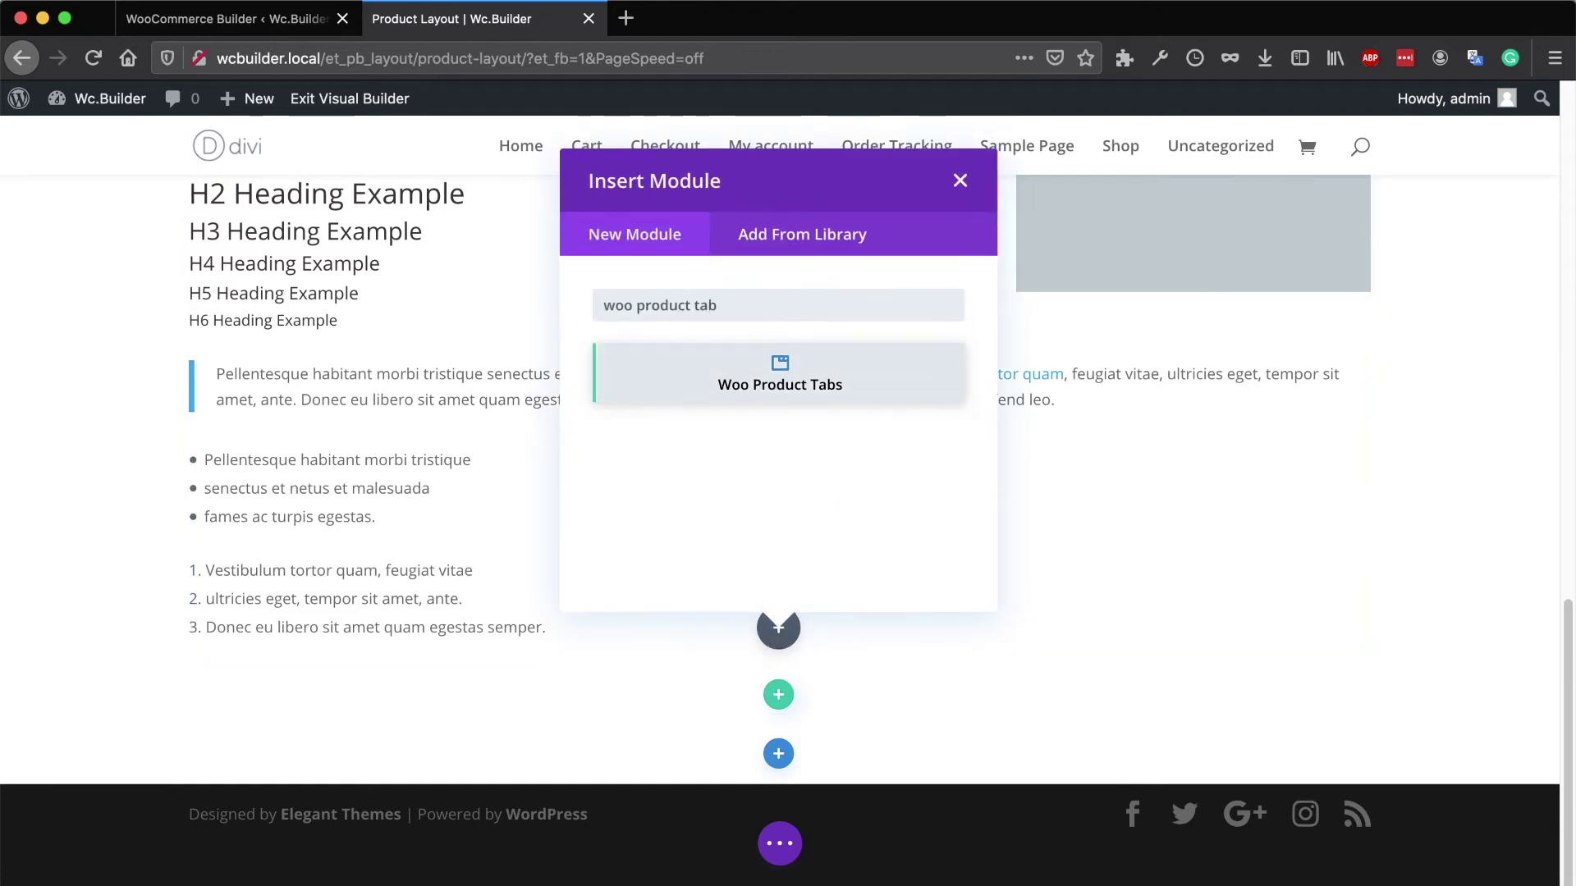
click(805, 394)
scroll(492, 467, down, 3)
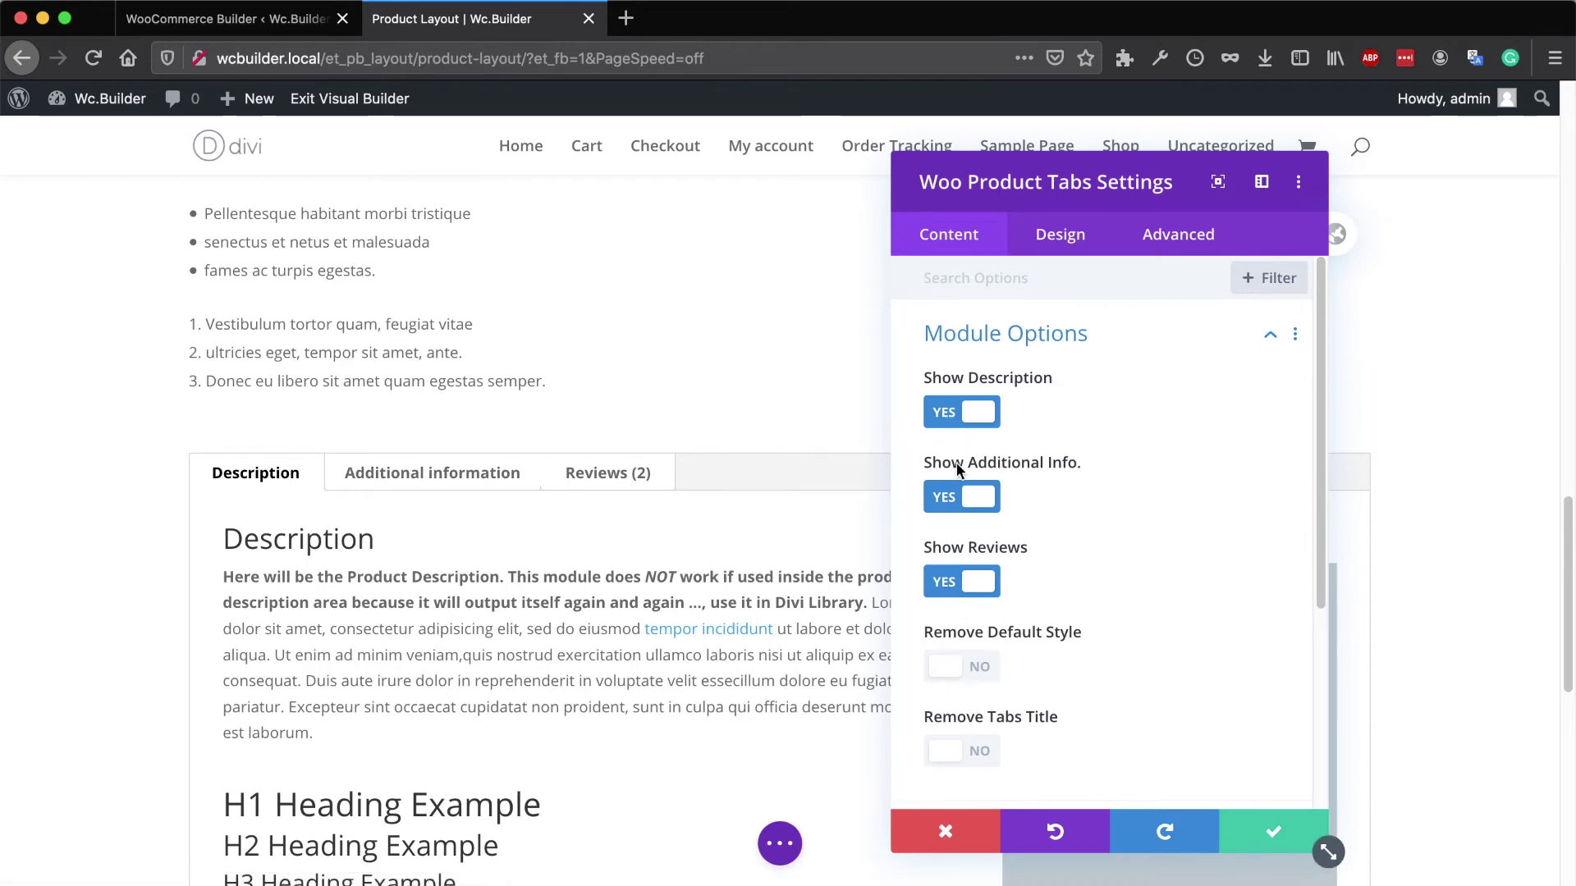
- Try hiding the Description, Additional Info. and Reviews tabs, and turn all three back on
click(952, 412)
click(951, 498)
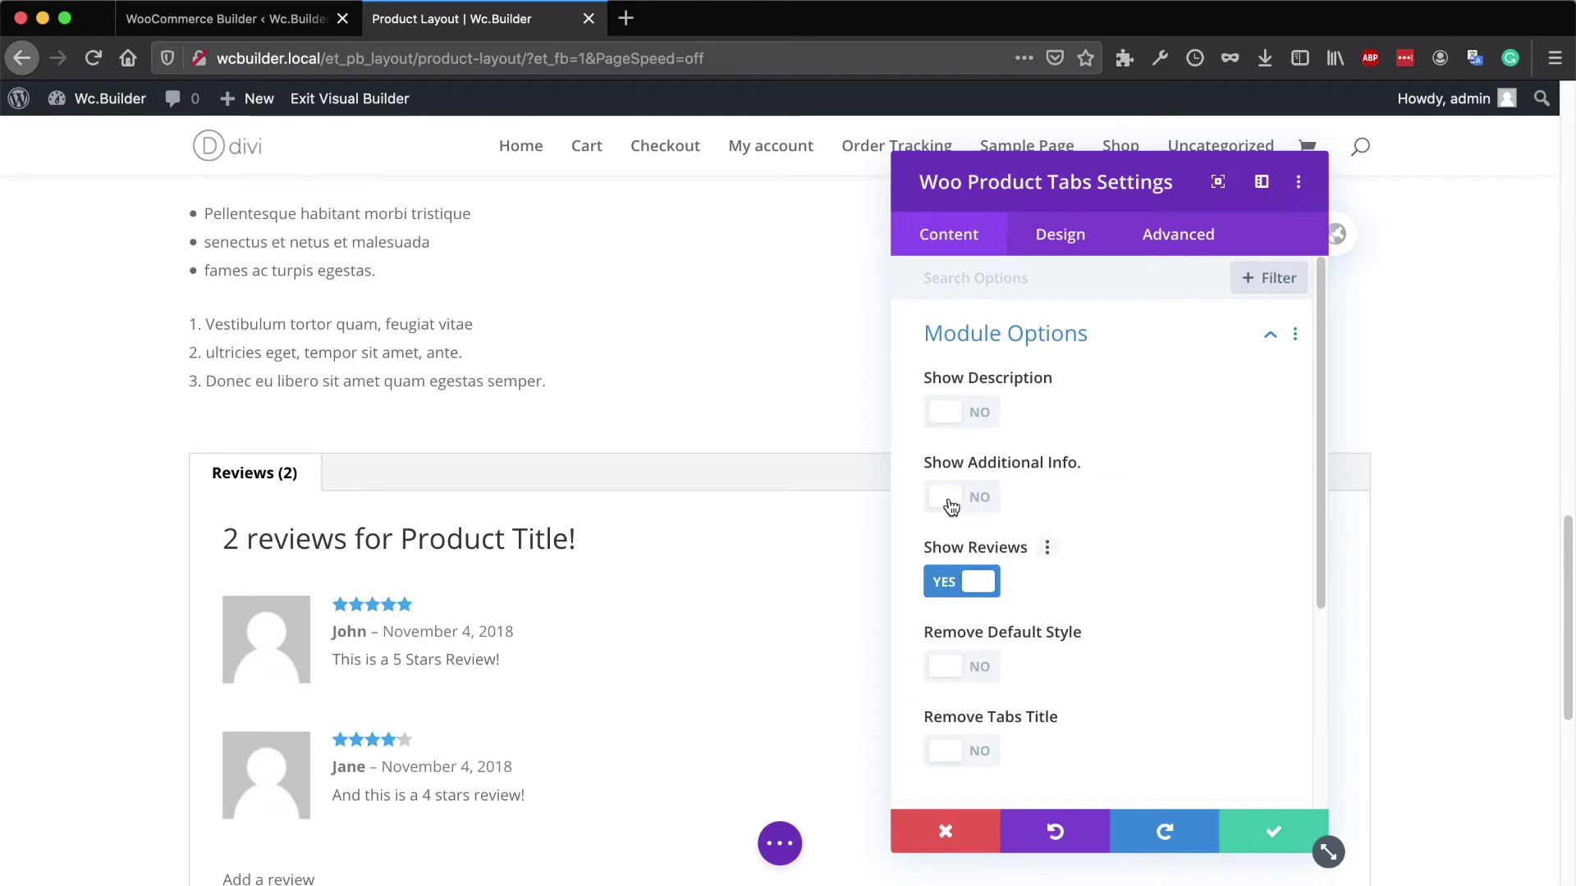
click(950, 499)
click(954, 415)
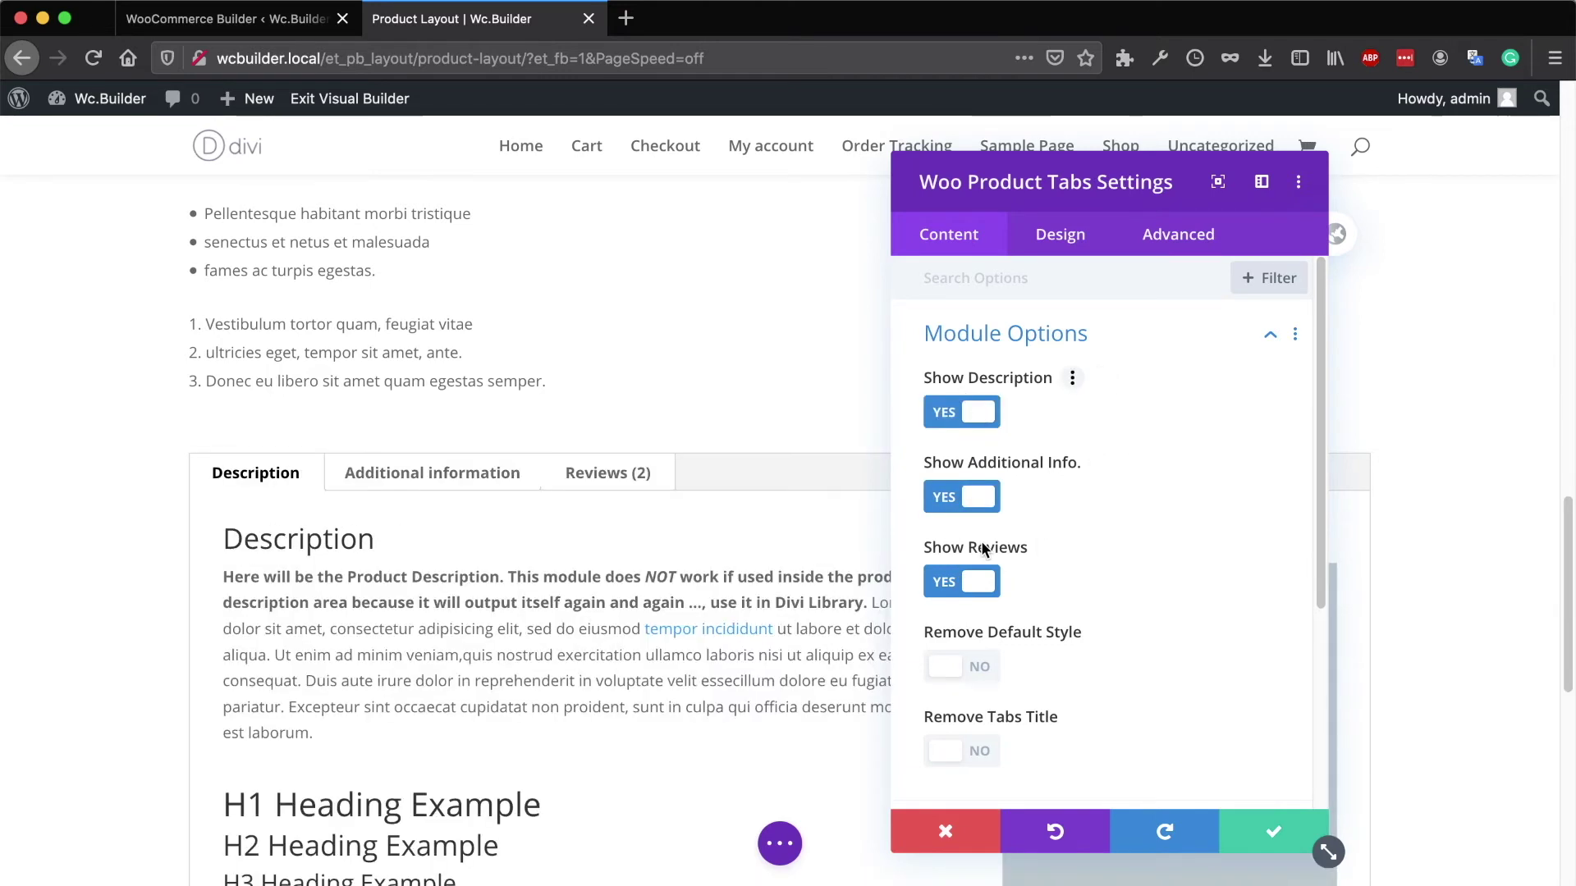
click(962, 580)
click(962, 580)
- Try the Remove Default Style option on the product tabs and switch it back off
click(953, 669)
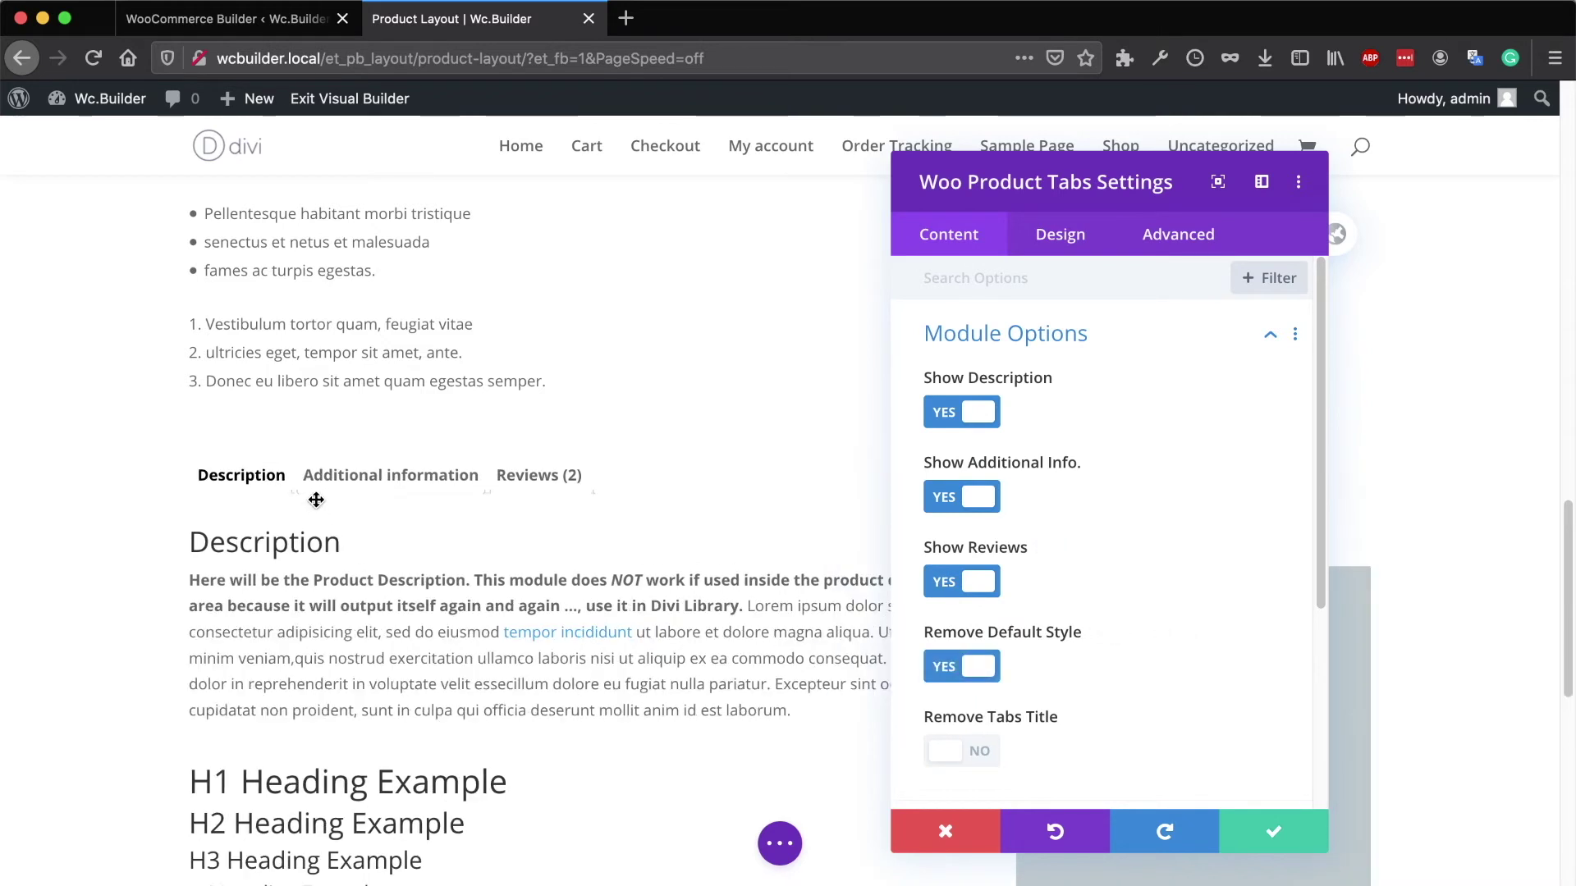
scroll(648, 509, down, 3)
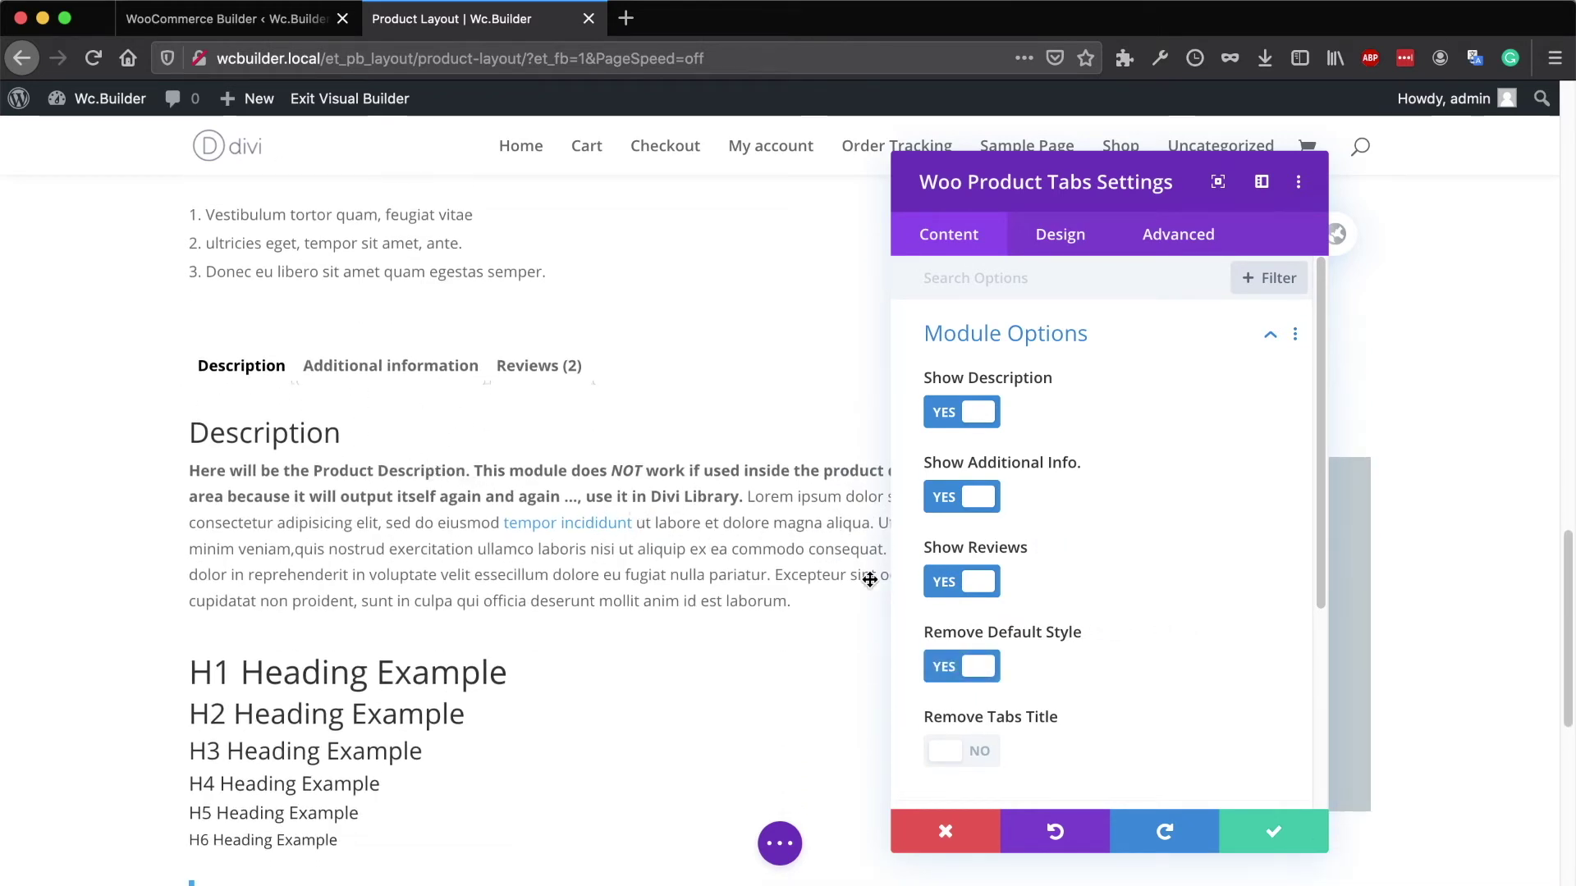
click(956, 668)
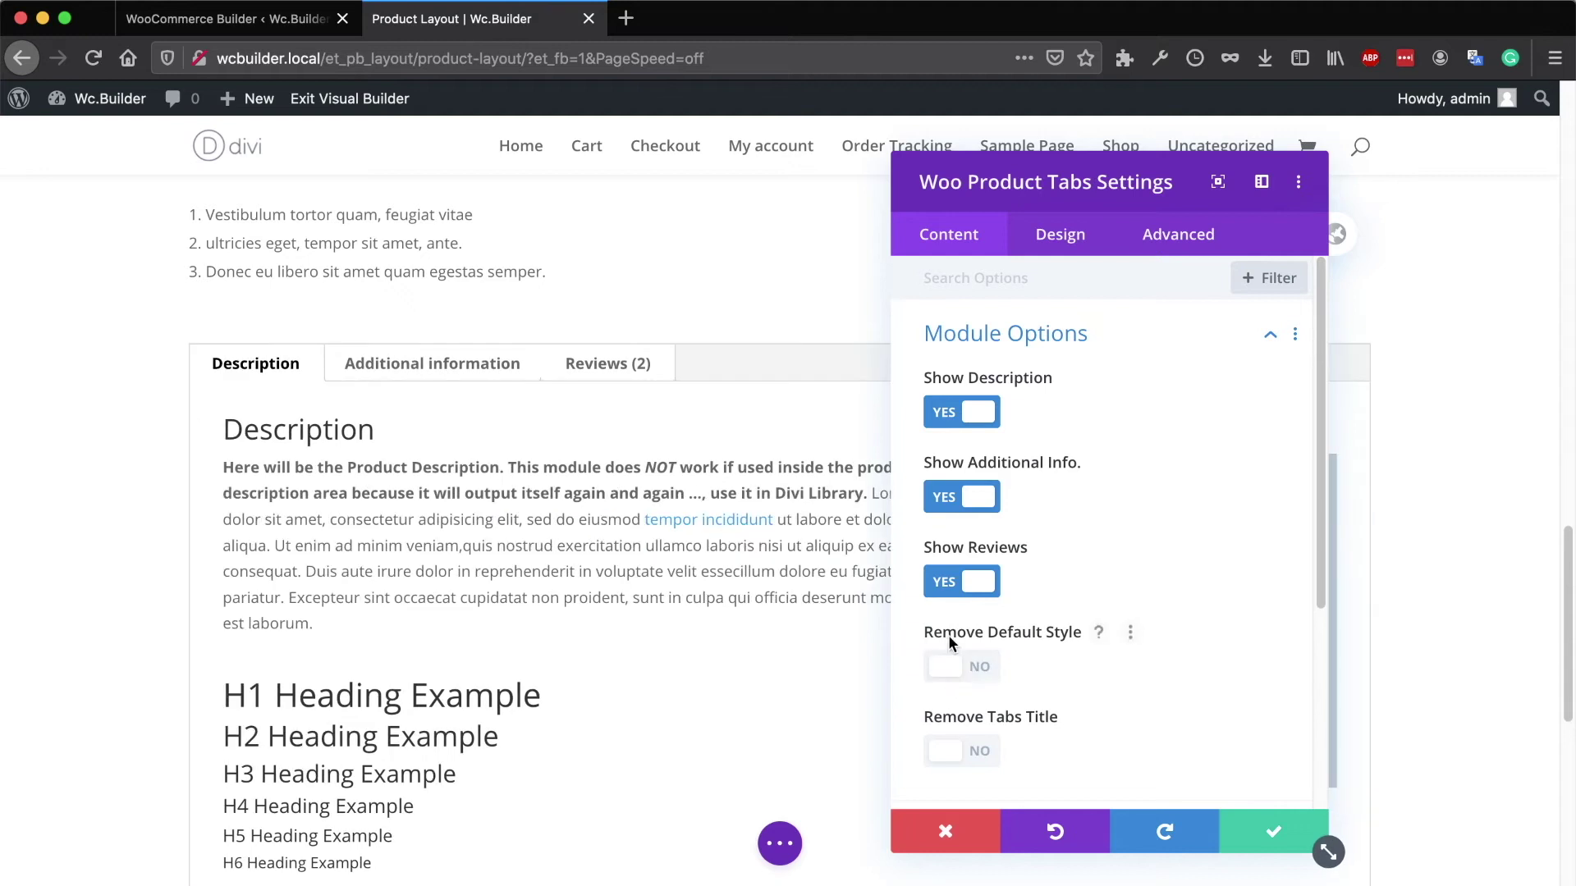
- Save the Woo Product Tabs module settings with the default tab style and look over the description and tabs on the page
click(1059, 235)
click(948, 234)
click(1260, 833)
scroll(775, 493, up, 6)
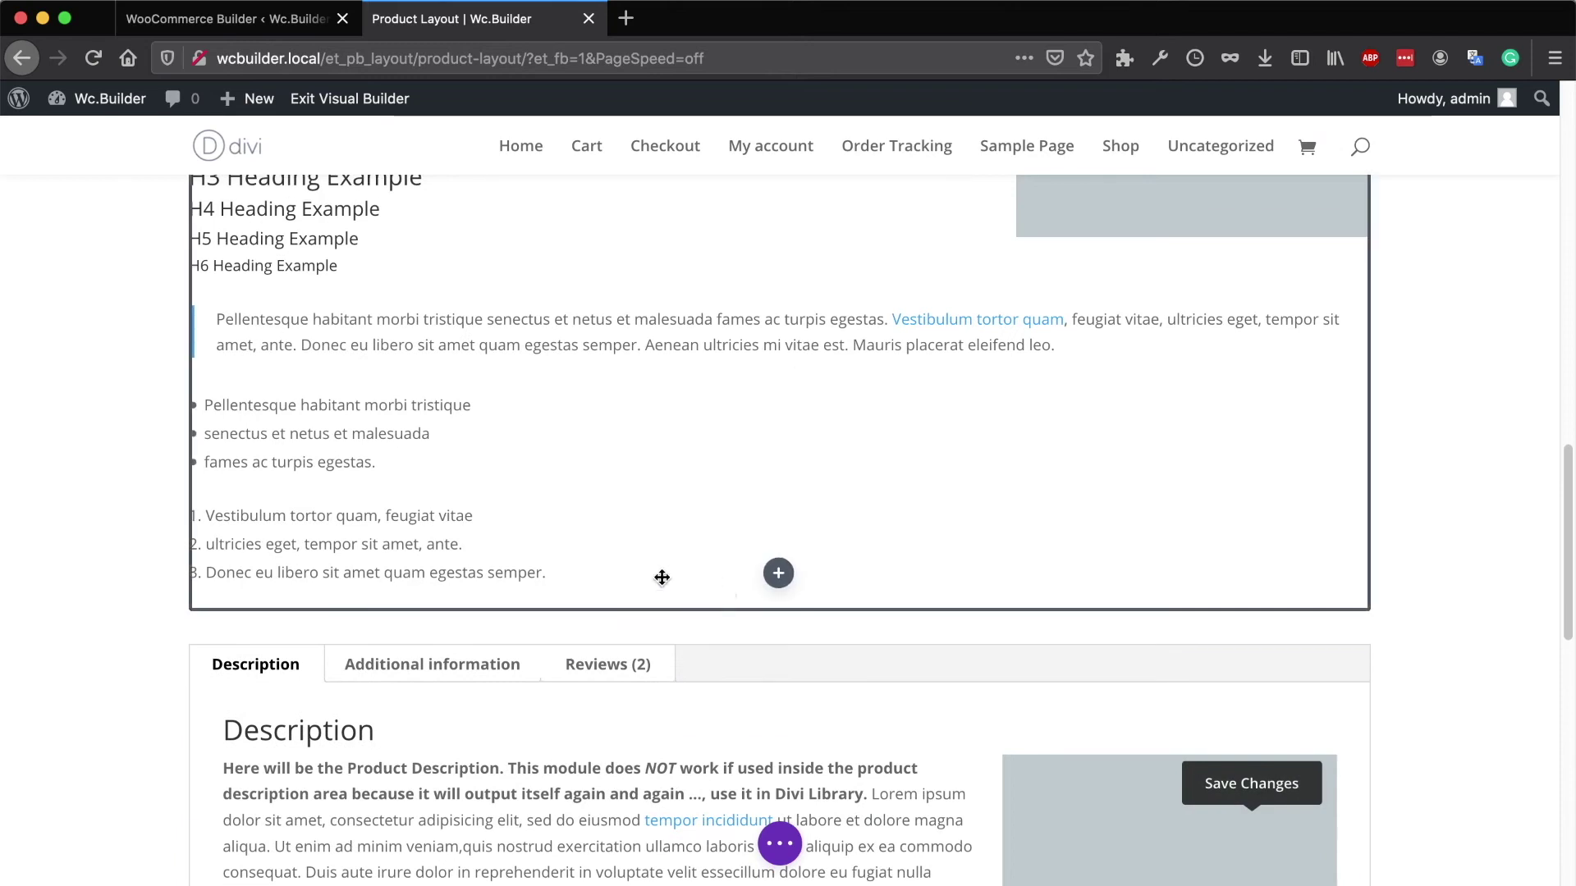
scroll(558, 573, up, 2)
scroll(688, 566, down, 6)
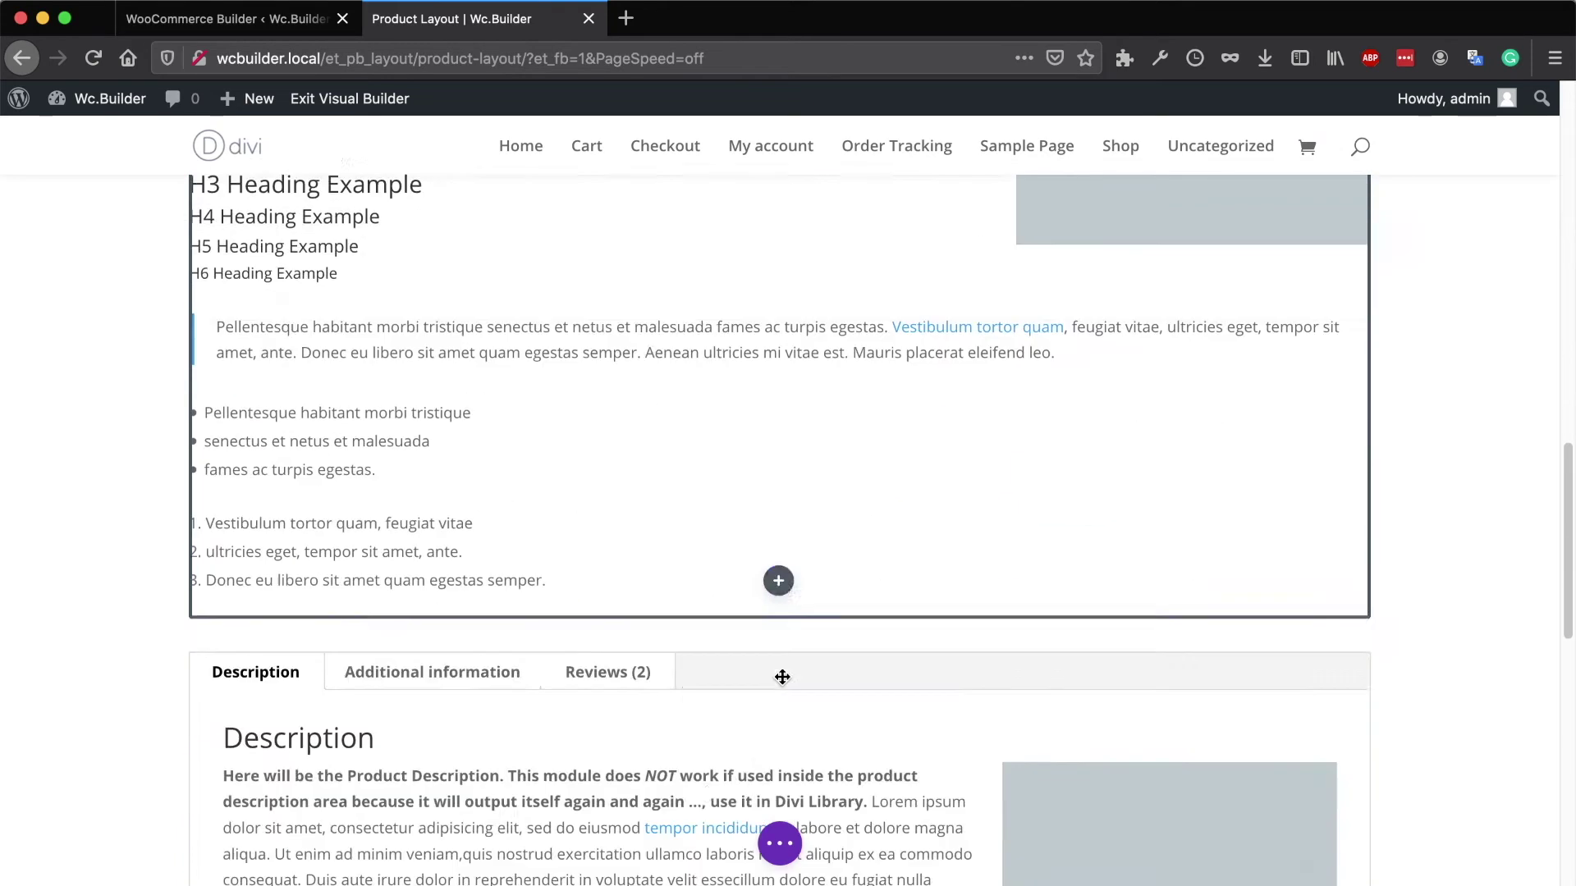
- Add a new row with two equal columns below the product description and tabs row
scroll(663, 625, down, 10)
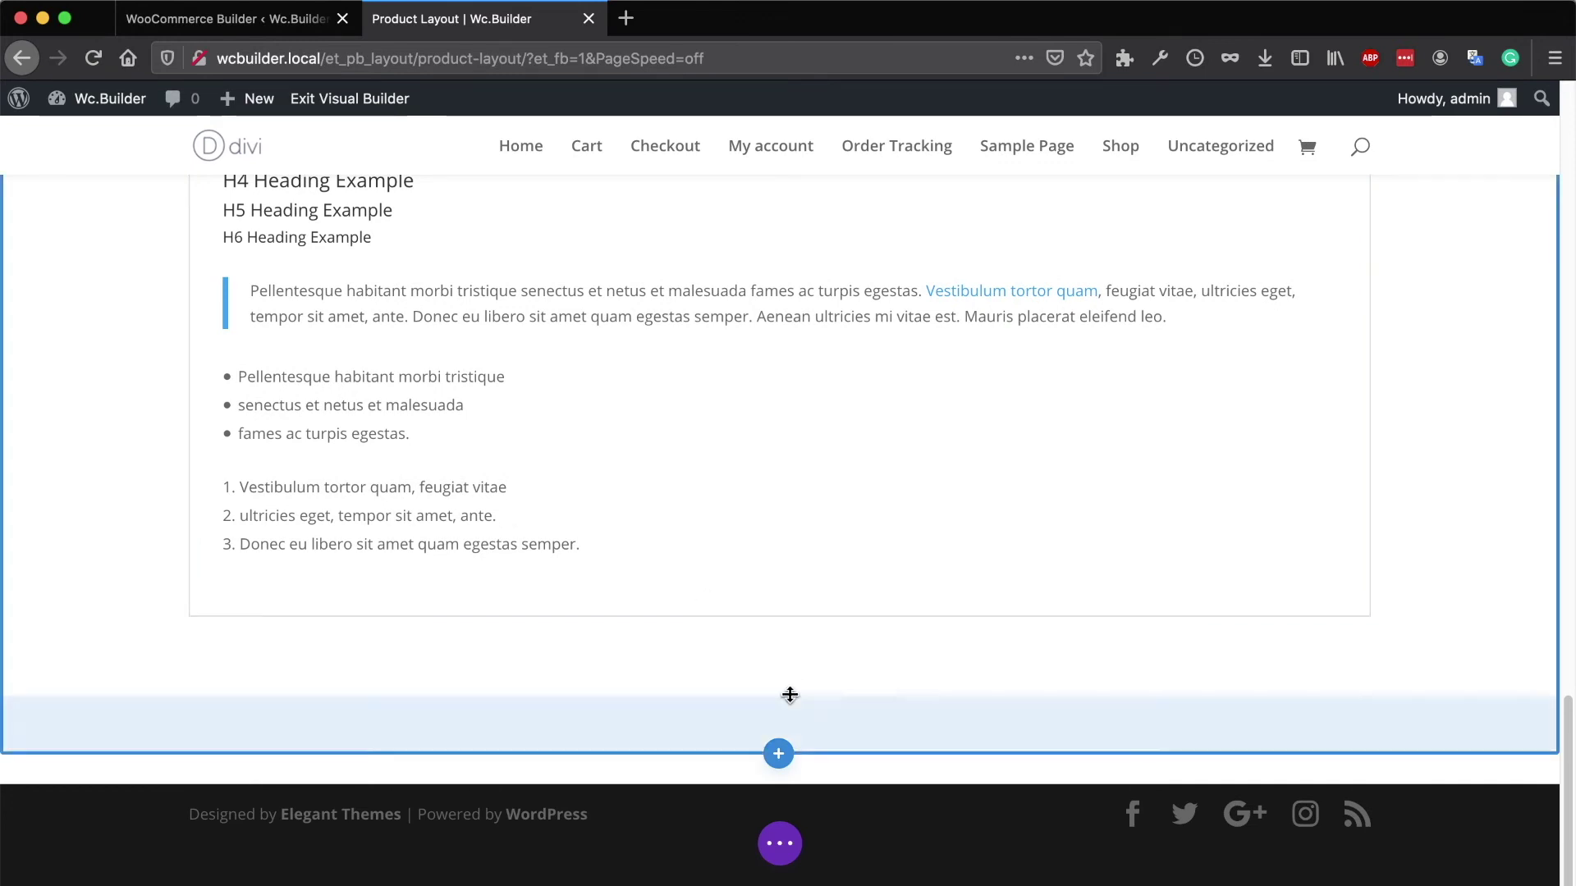
click(779, 694)
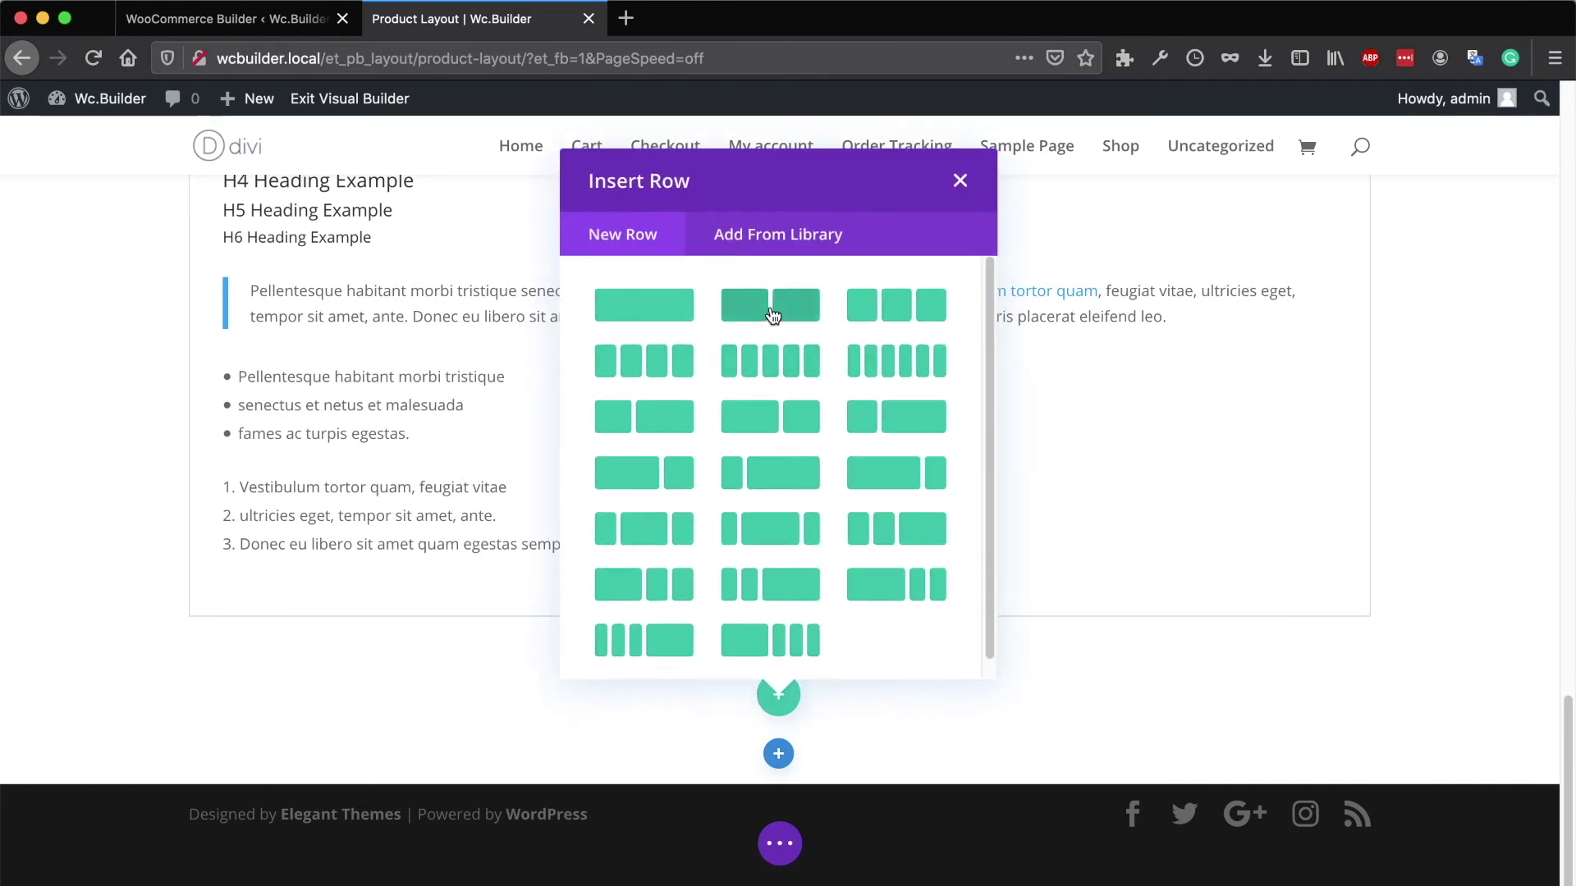
click(769, 313)
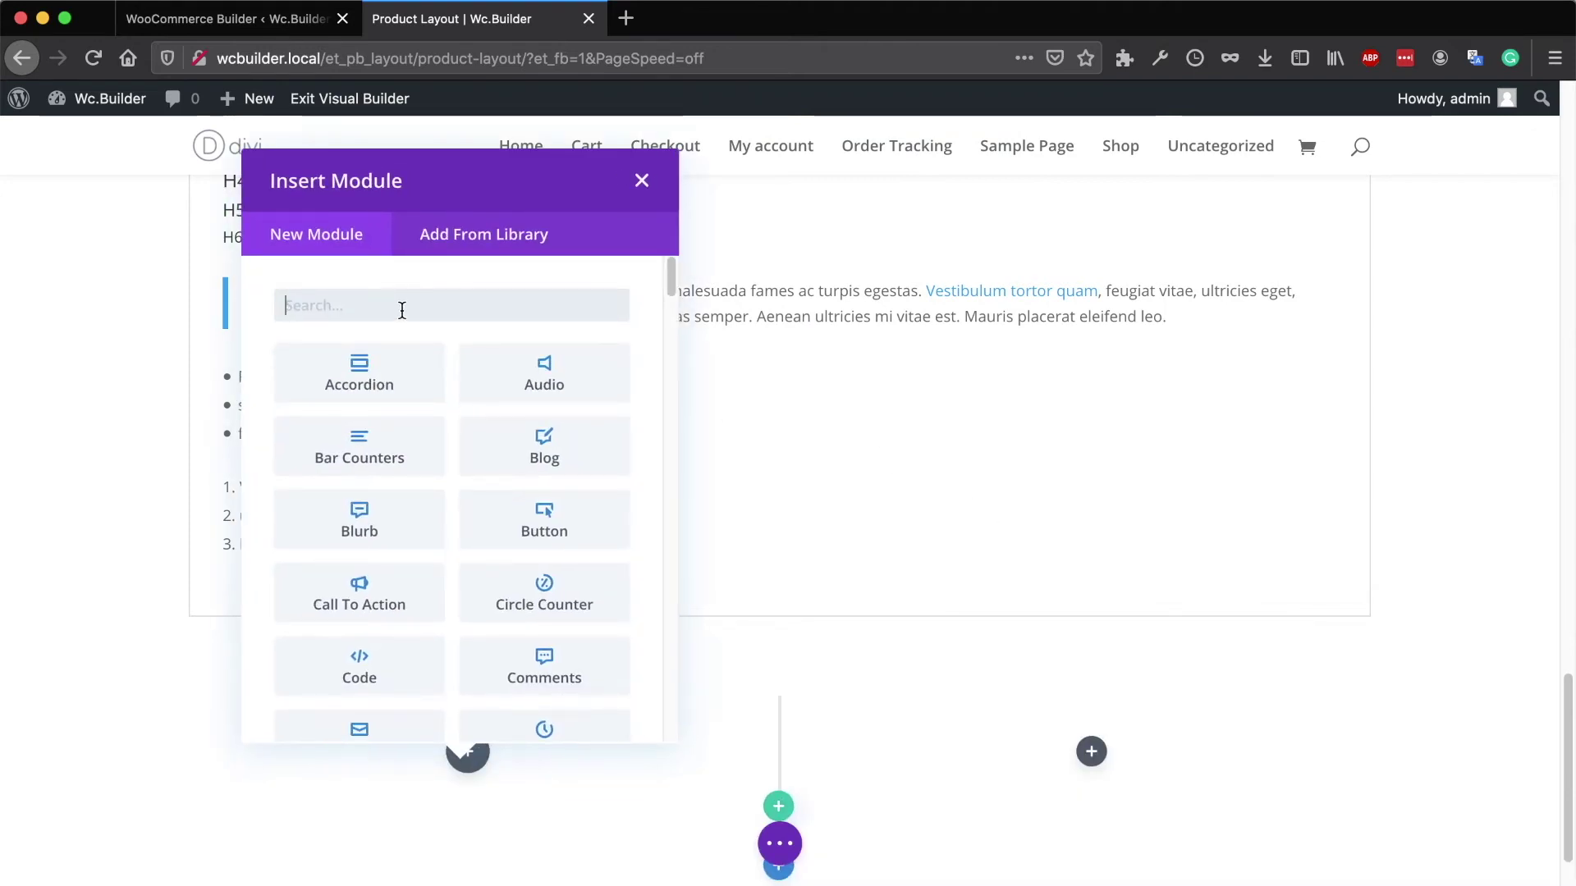
- Insert a Woo Related Products module in the first column of the new row and save its default settings
text(r)
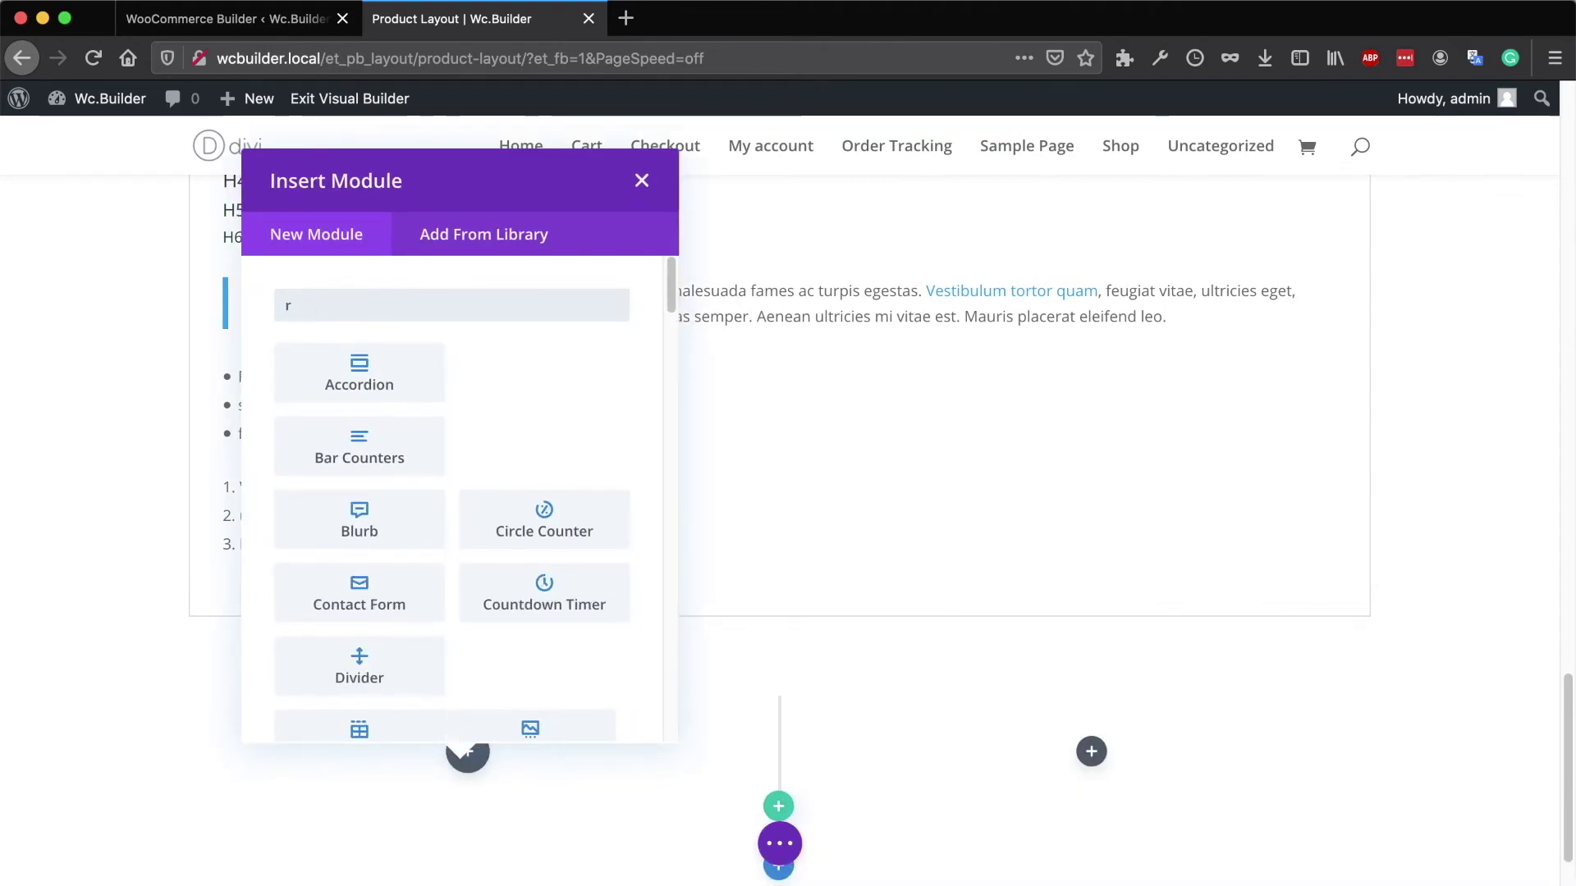
text(ela)
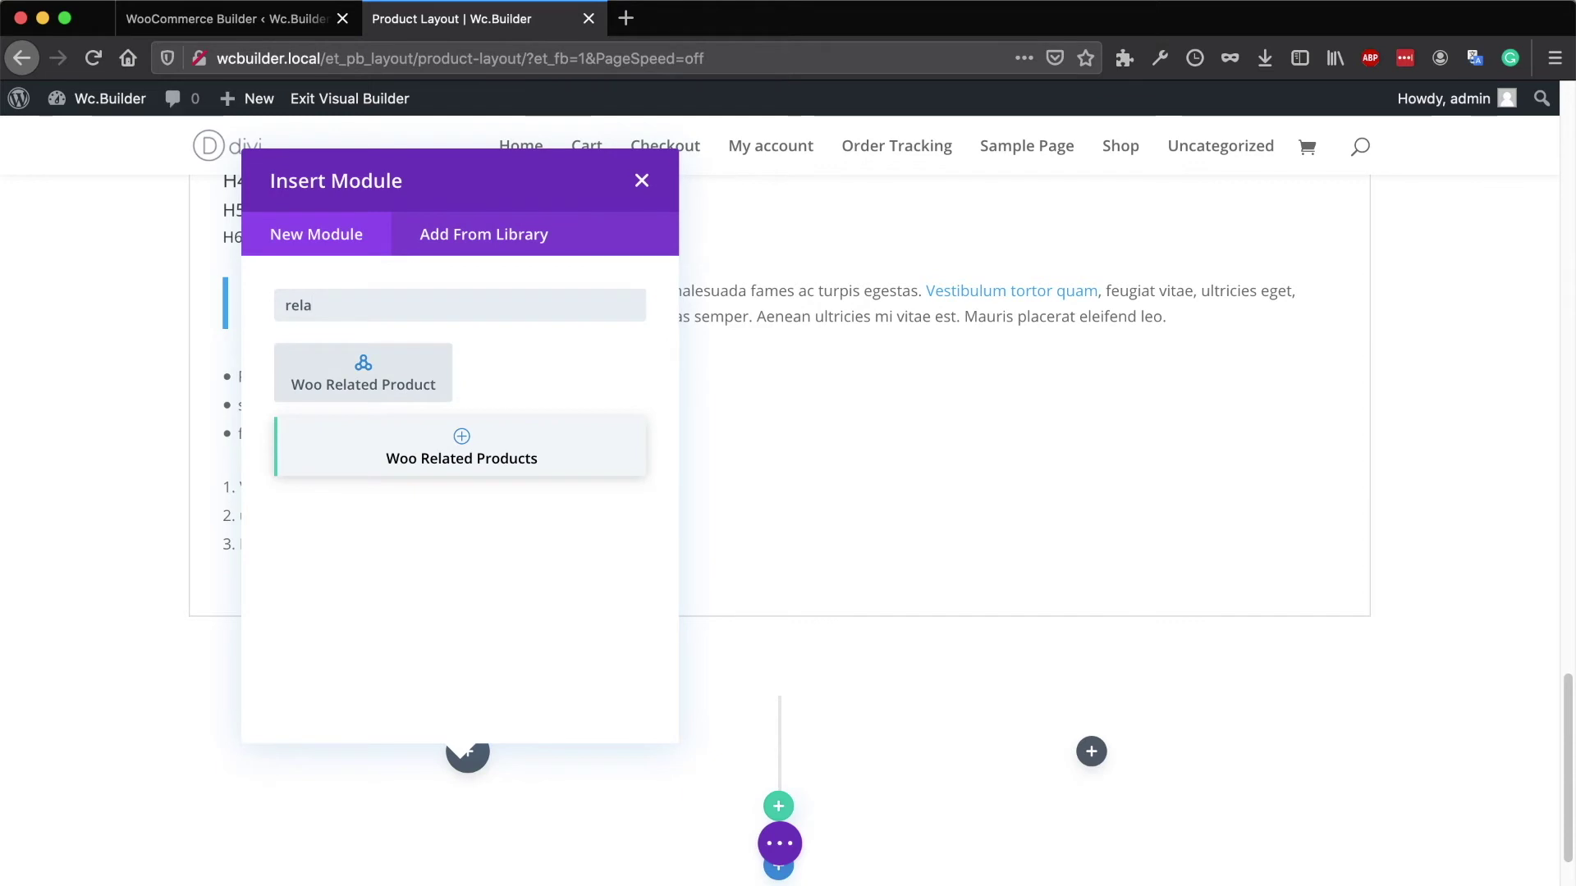
click(538, 462)
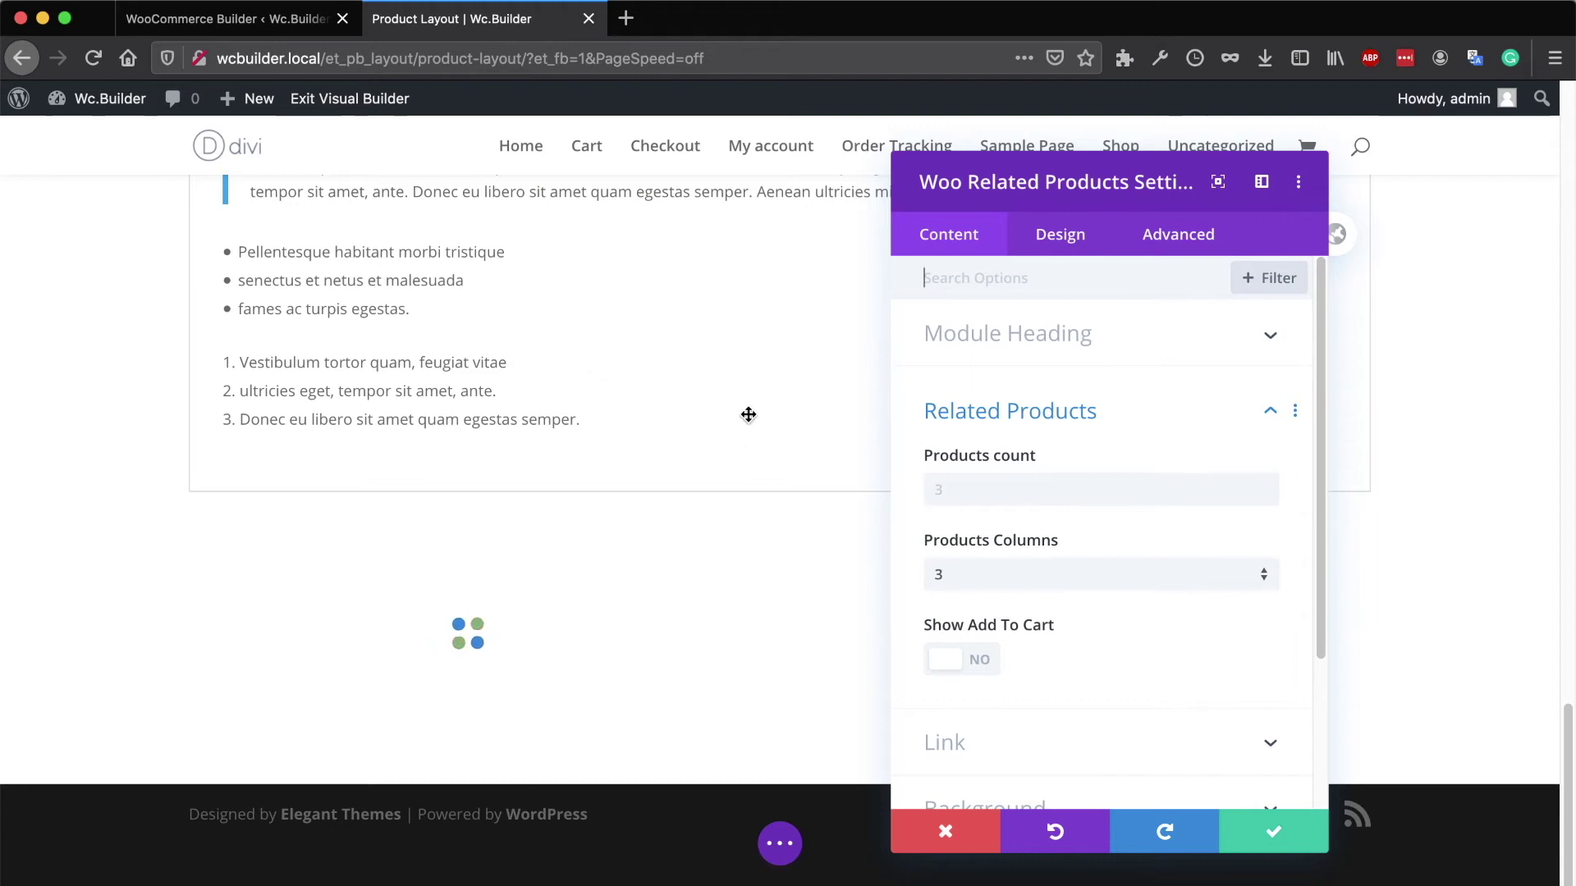
scroll(731, 448, down, 3)
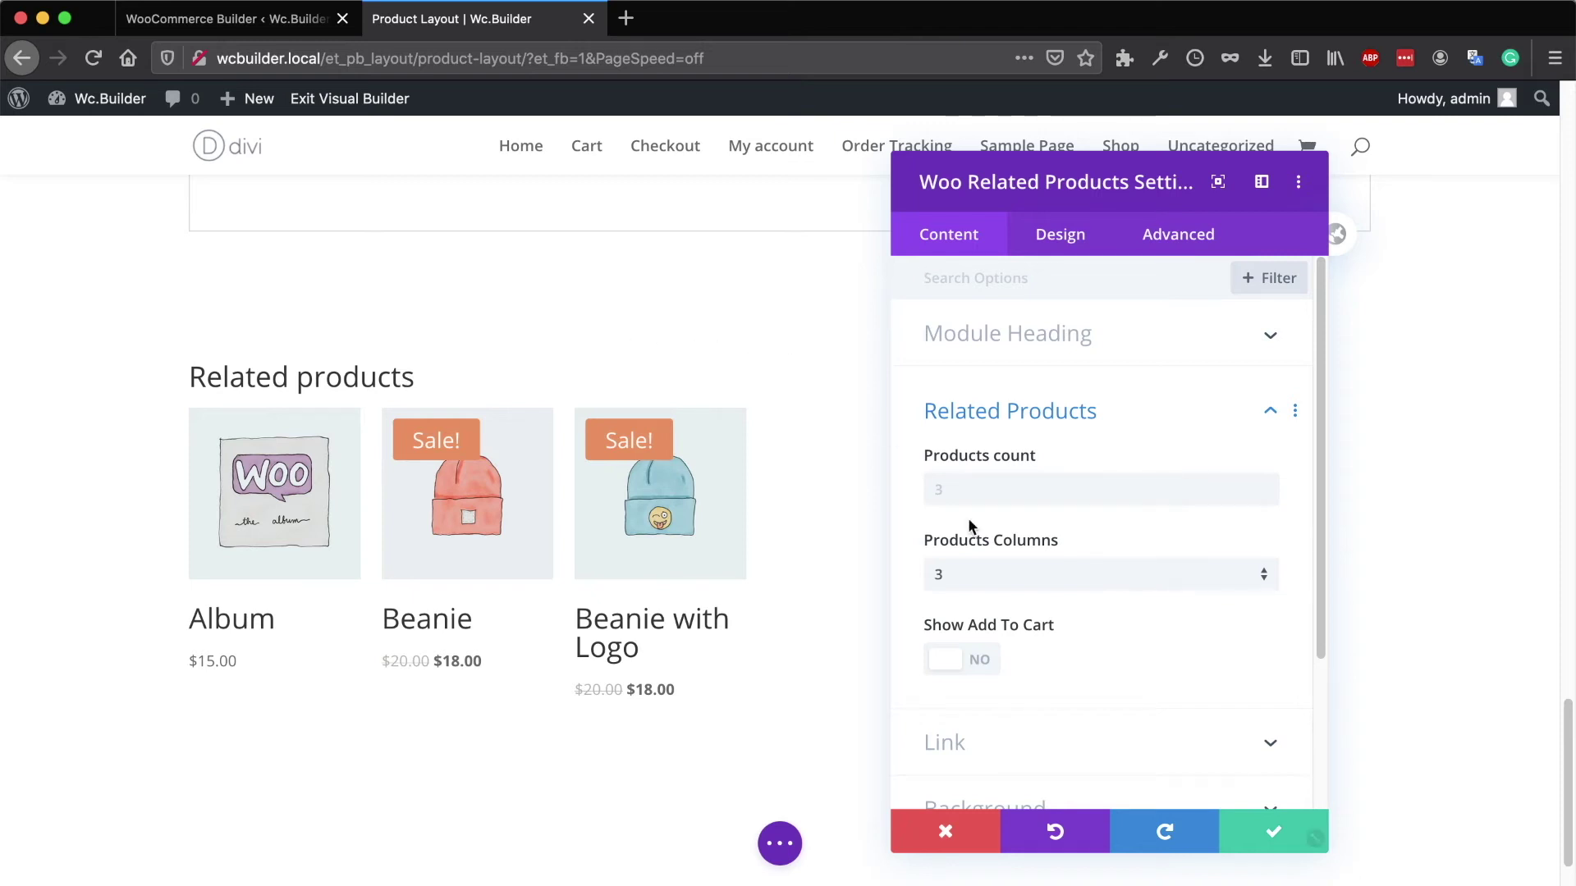
click(1273, 831)
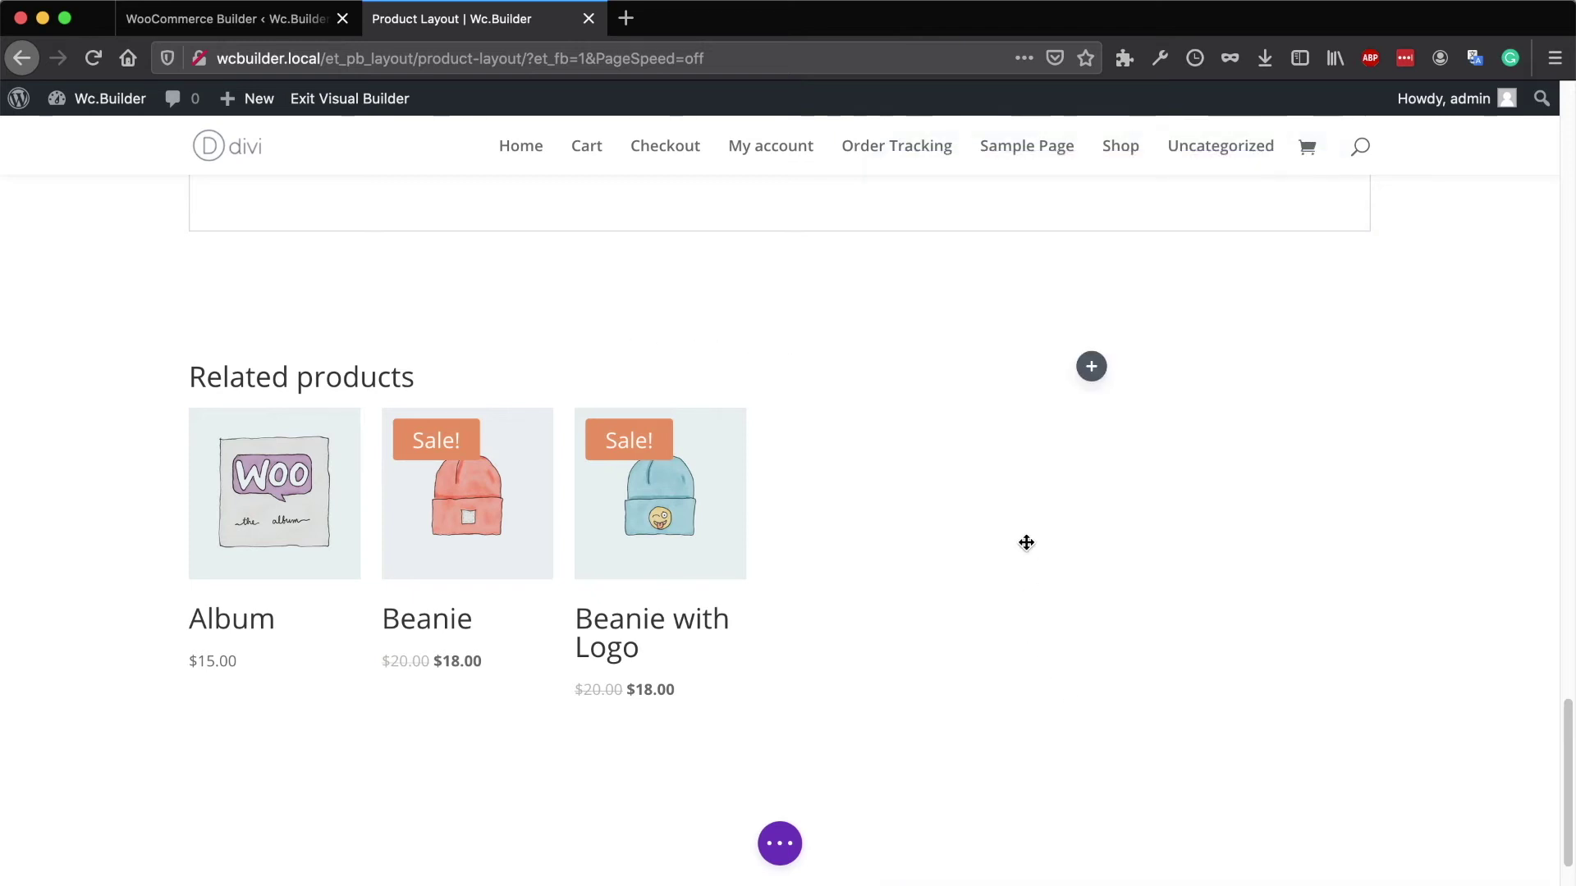
- Insert a Woo Product Up-sells module in the second column beside the related products and save its default settings
click(1091, 366)
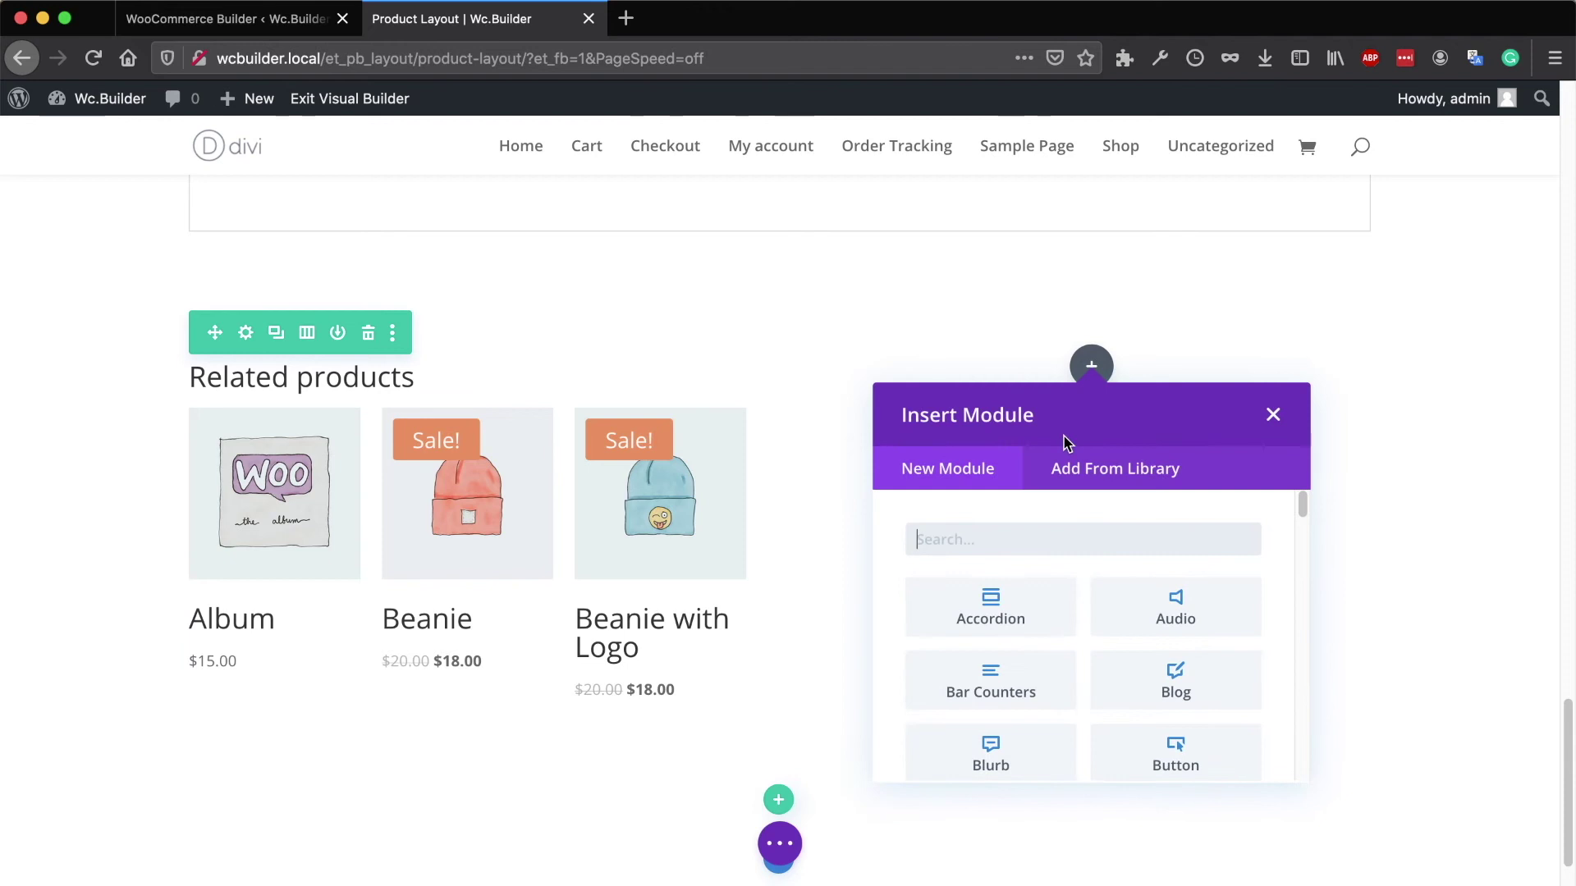
text(ups)
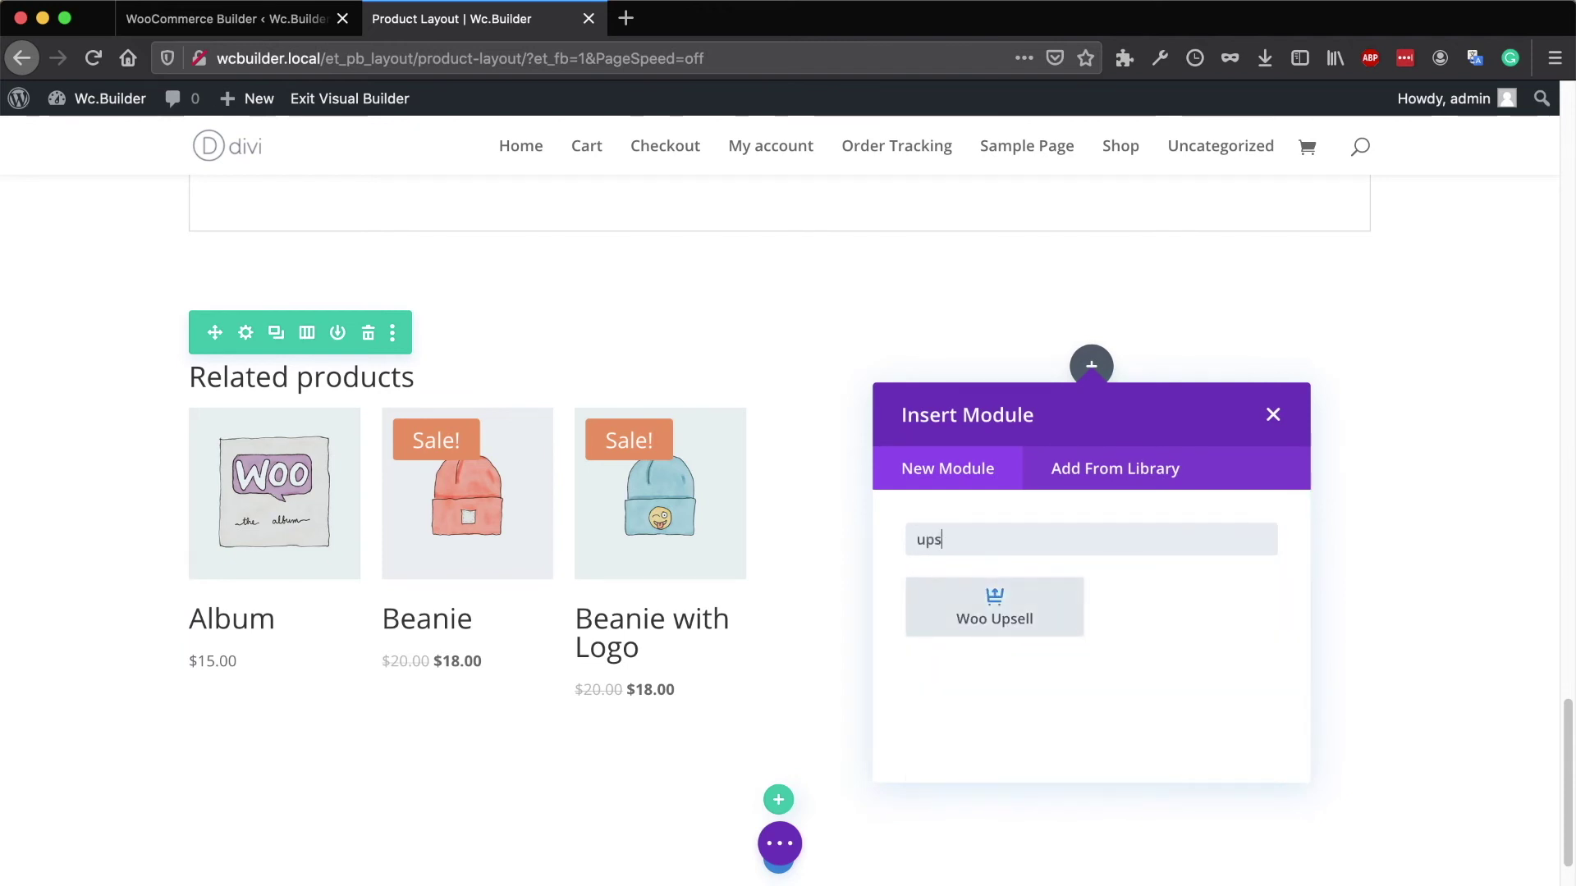
key(BackSpace)
text(-s)
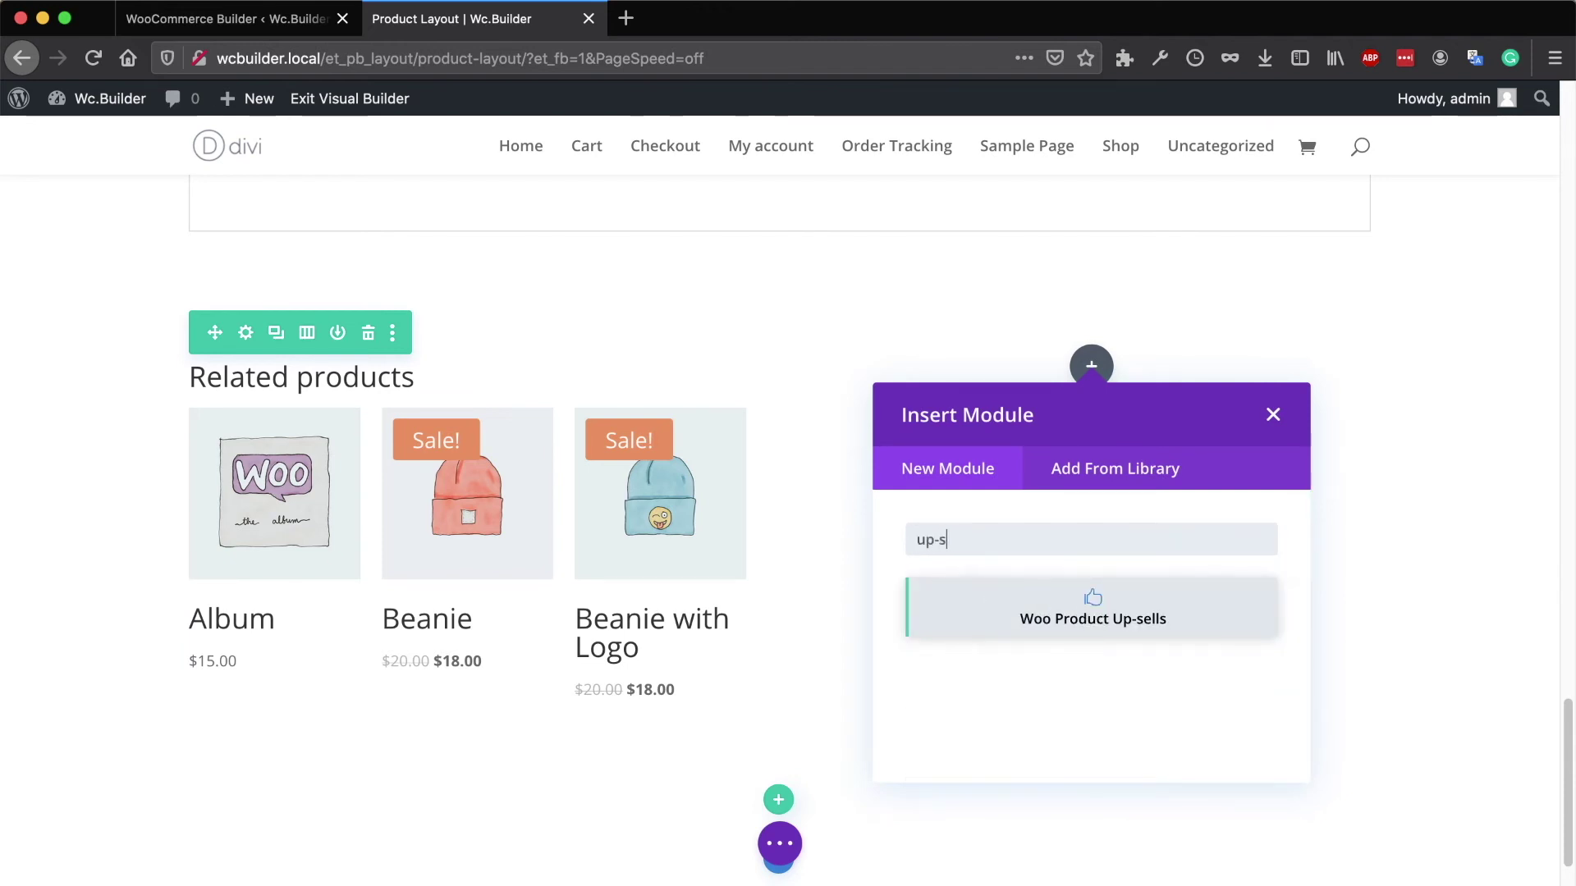
click(1110, 632)
drag(907, 205, 226, 177)
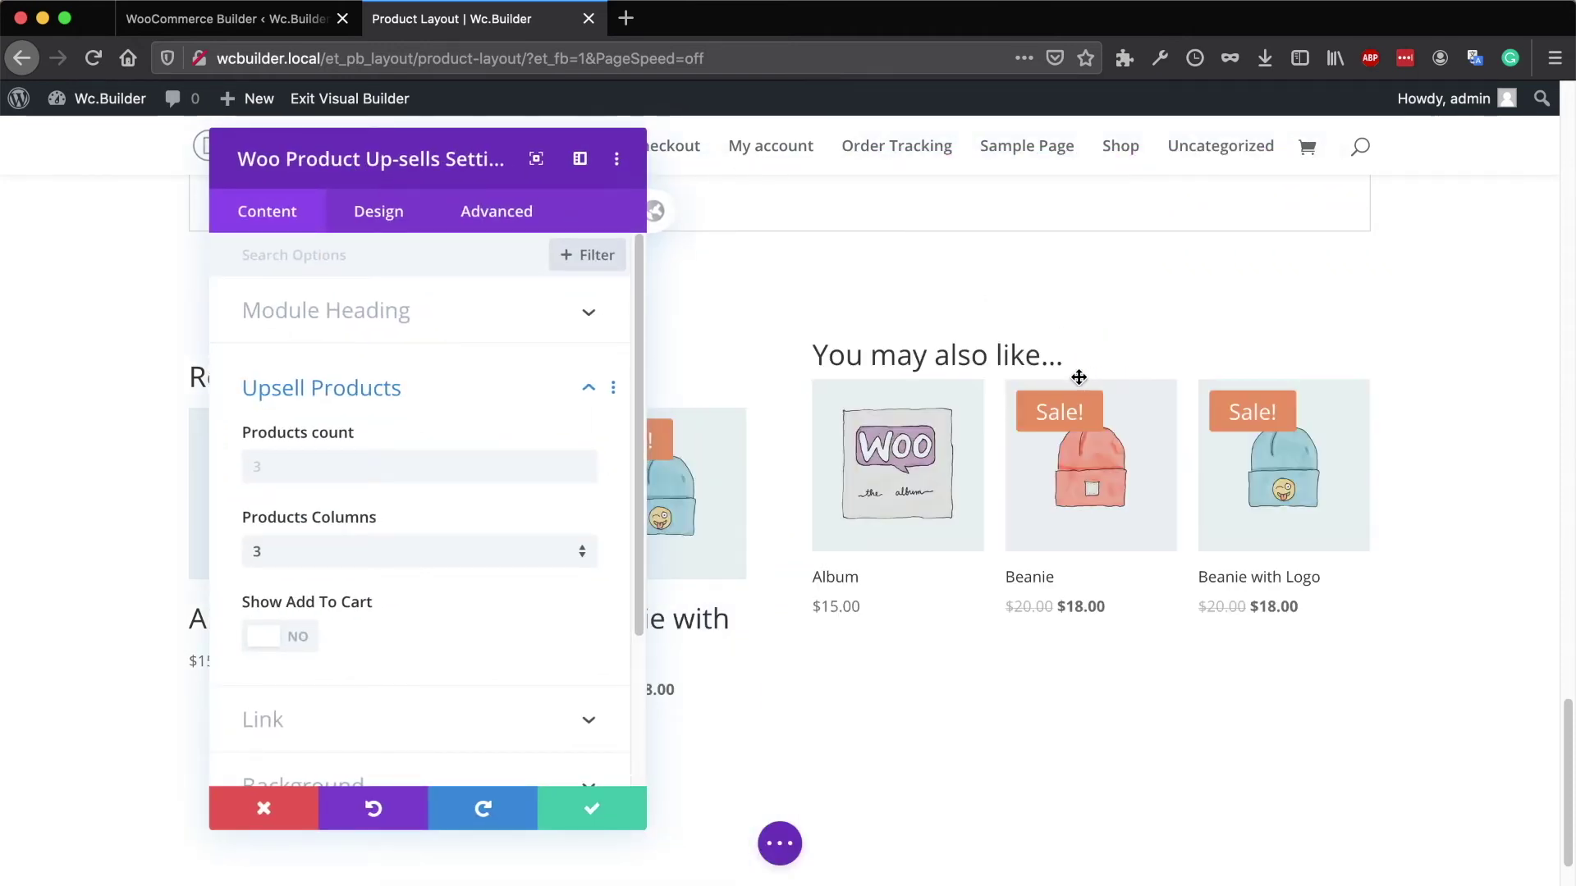
click(587, 811)
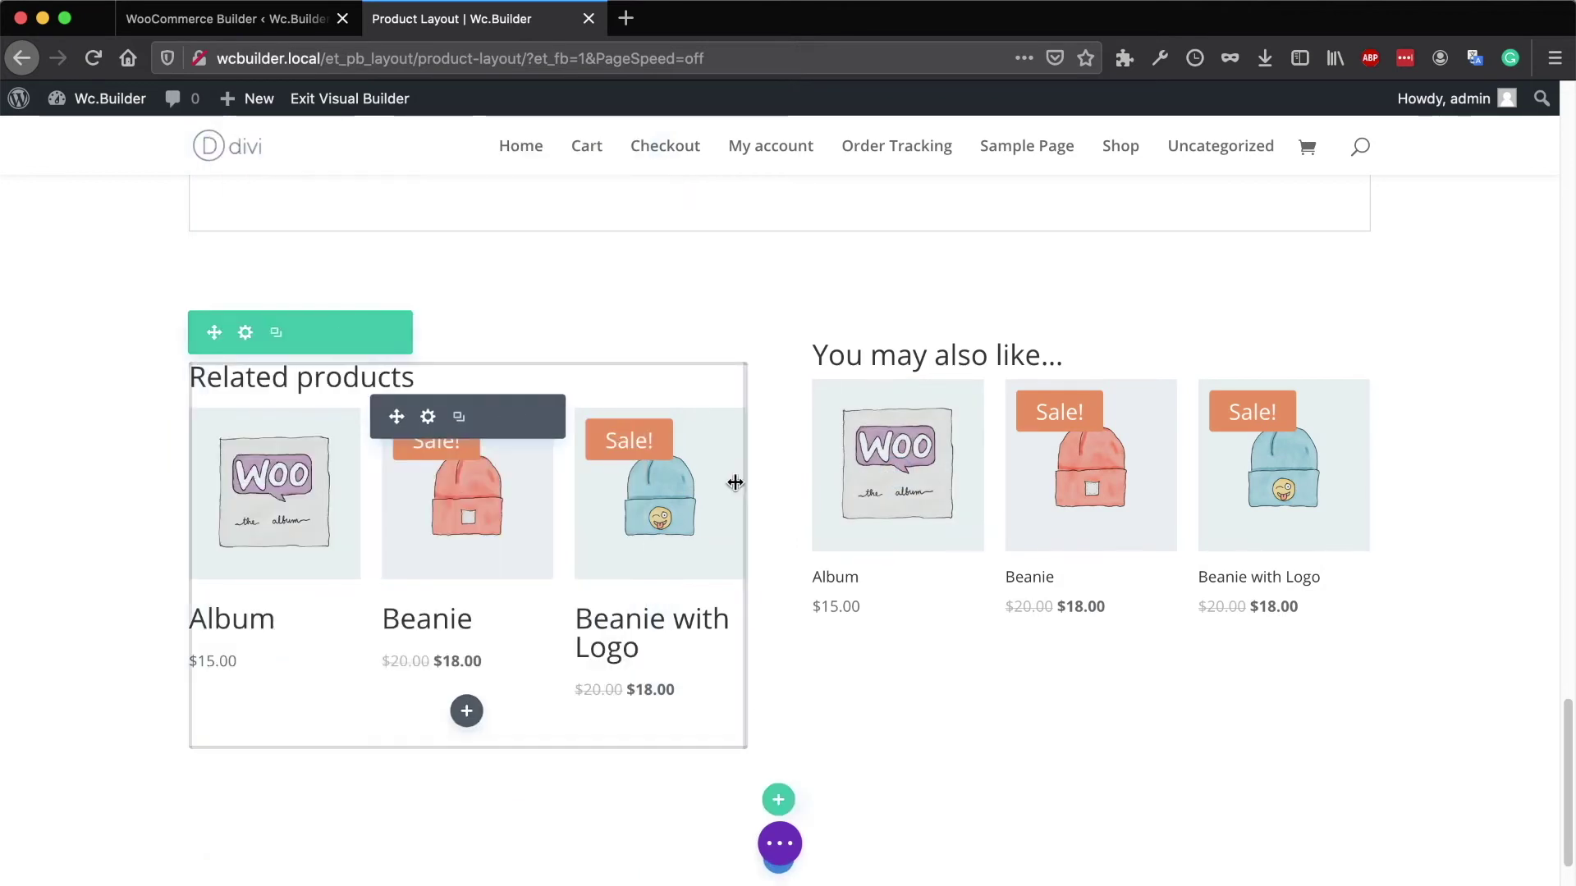
- Look back over the product page and switch the builder to wireframe view
scroll(721, 411, up, 10)
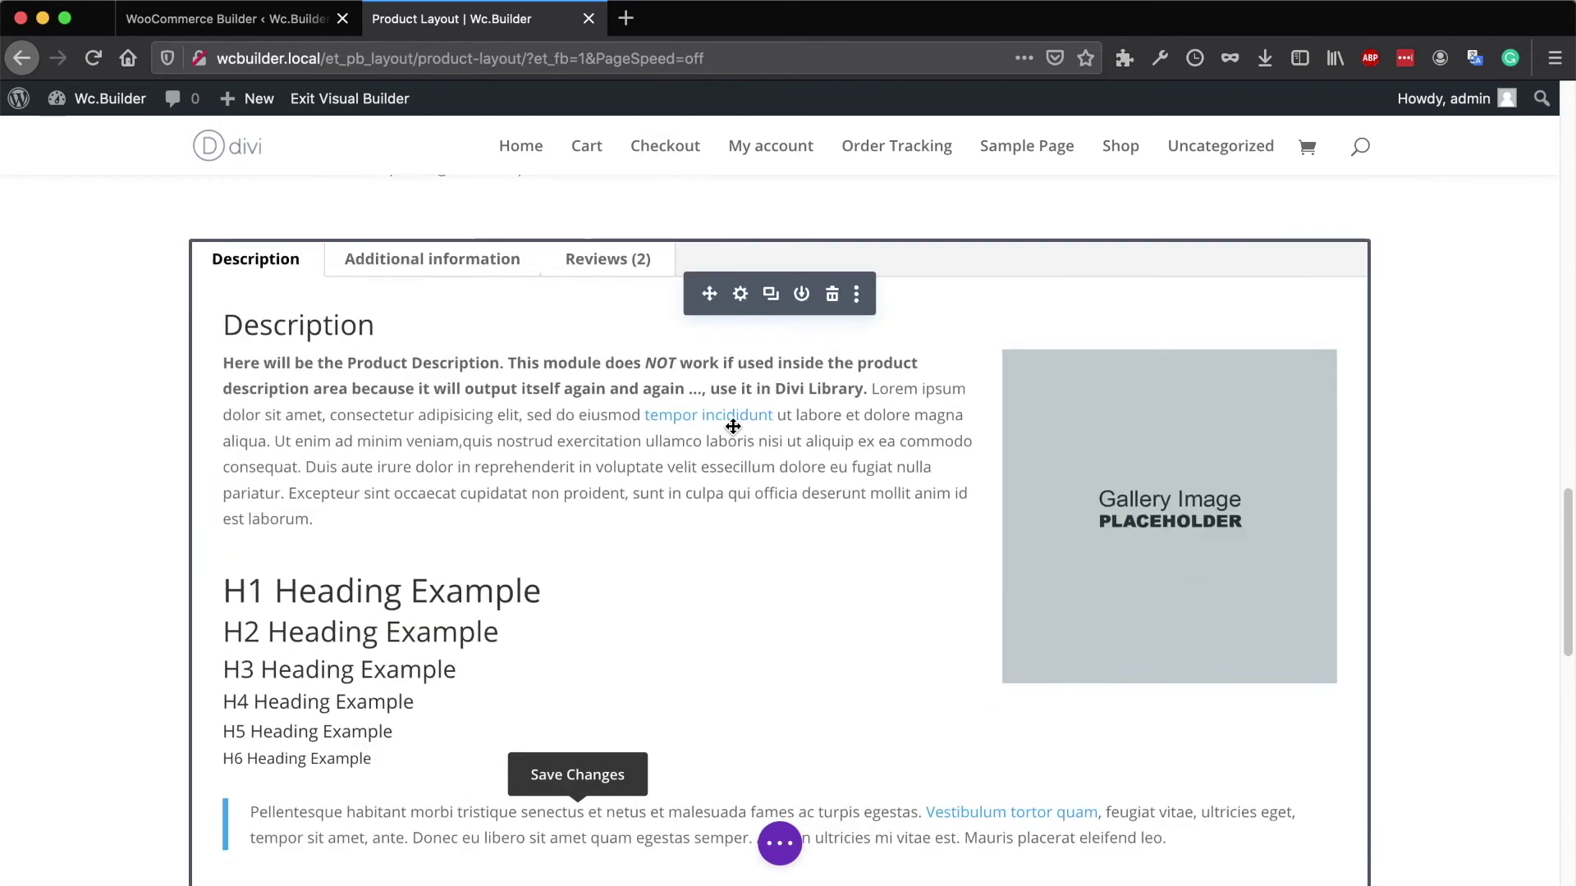
scroll(733, 426, down, 2)
scroll(856, 492, down, 2)
scroll(837, 538, up, 9)
click(778, 843)
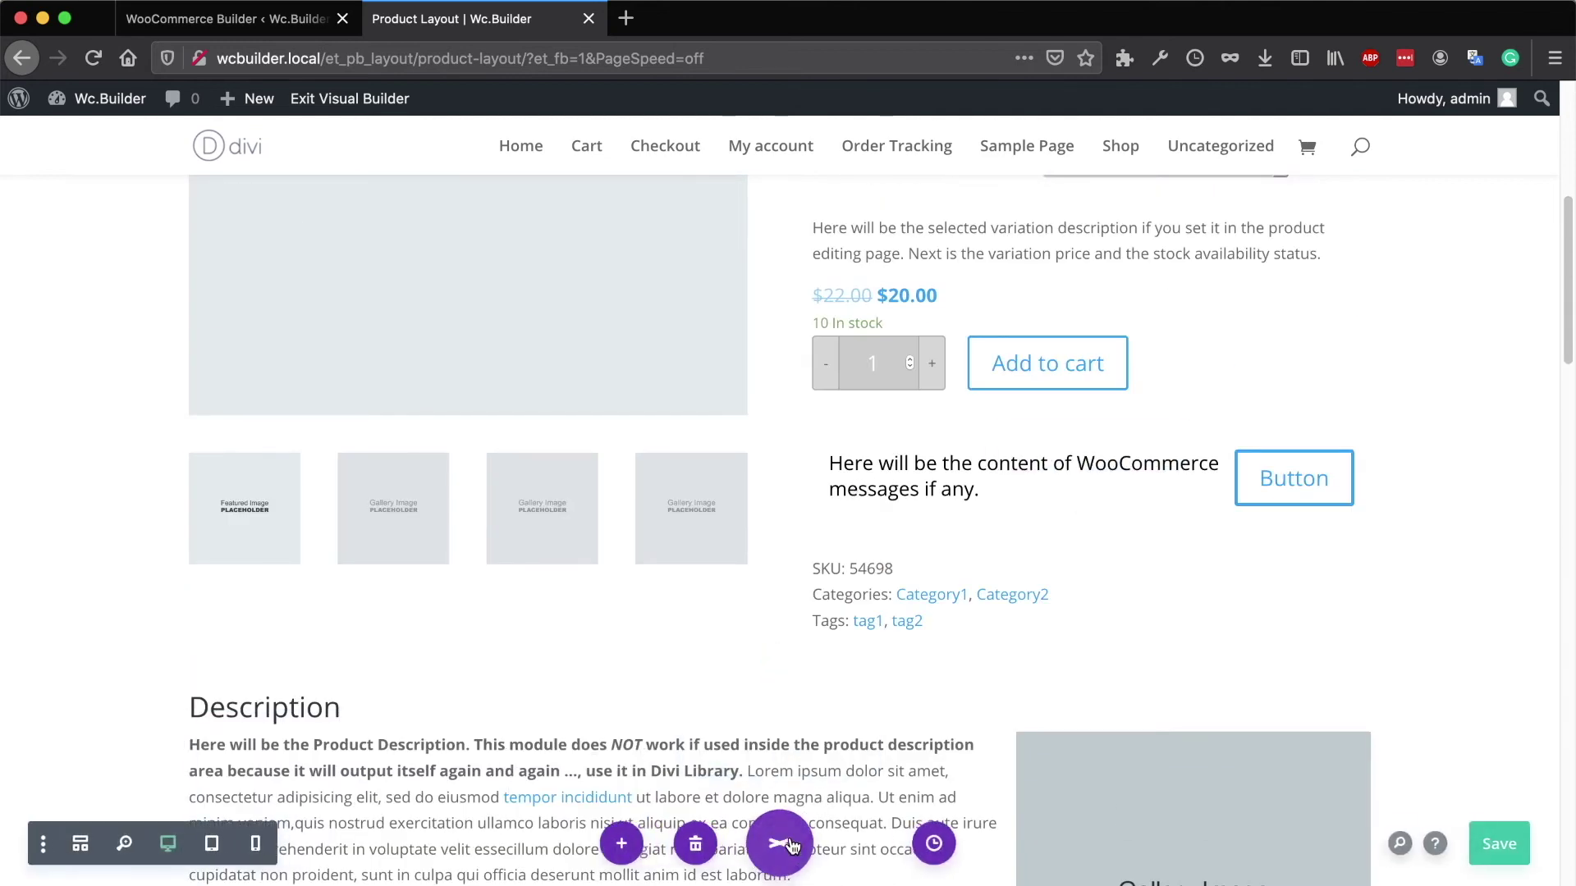
key(ctrl+shift+w)
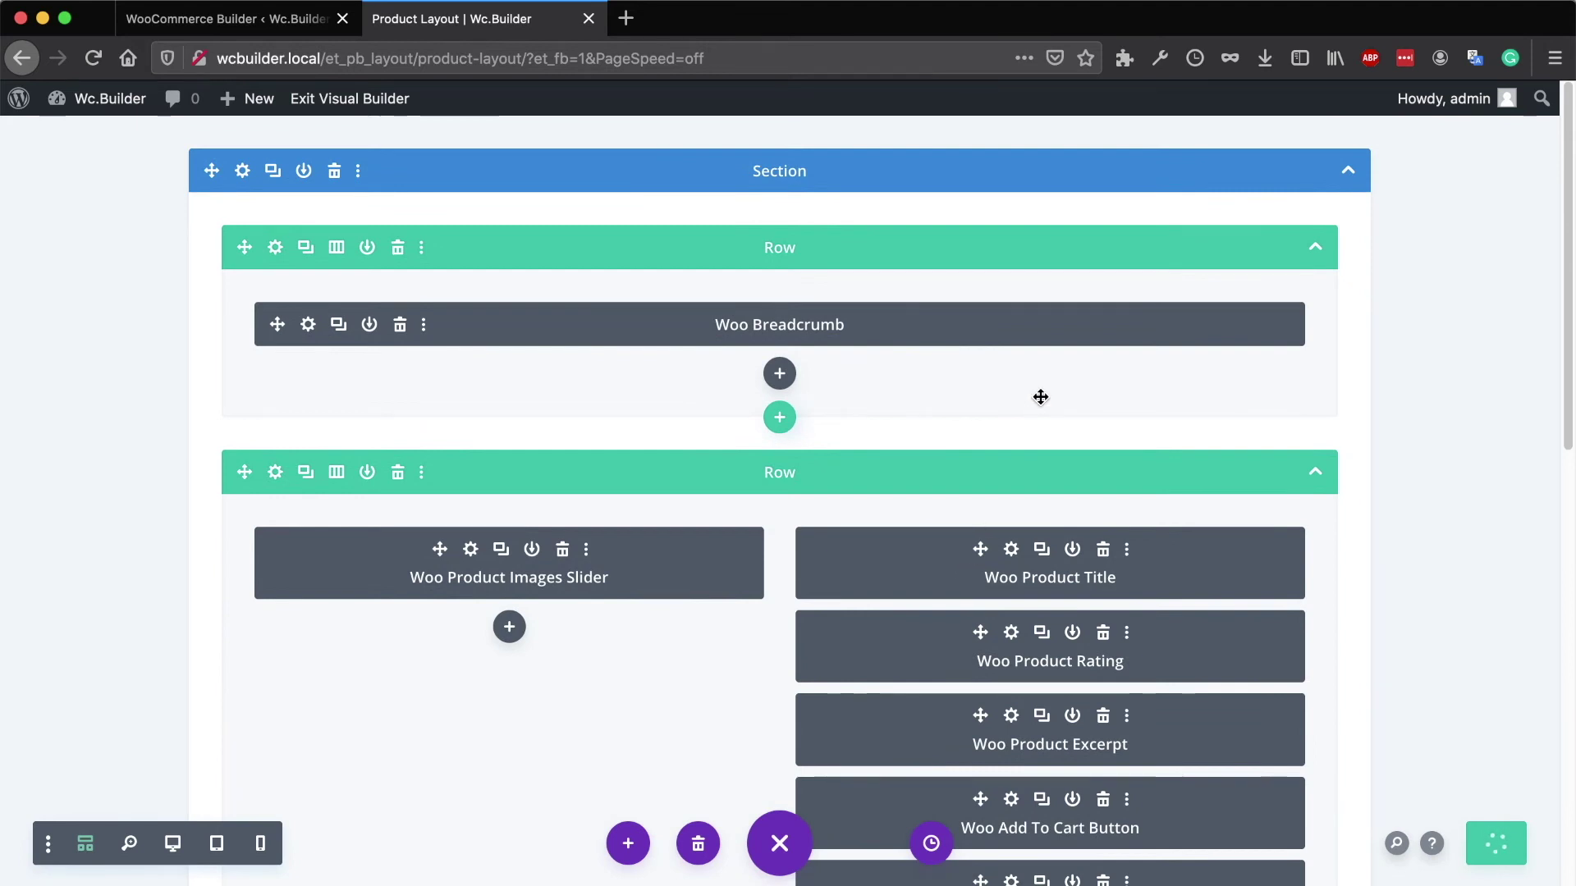
- Review the rows and modules of the whole layout in wireframe view and save the layout
scroll(1040, 397, down, 10)
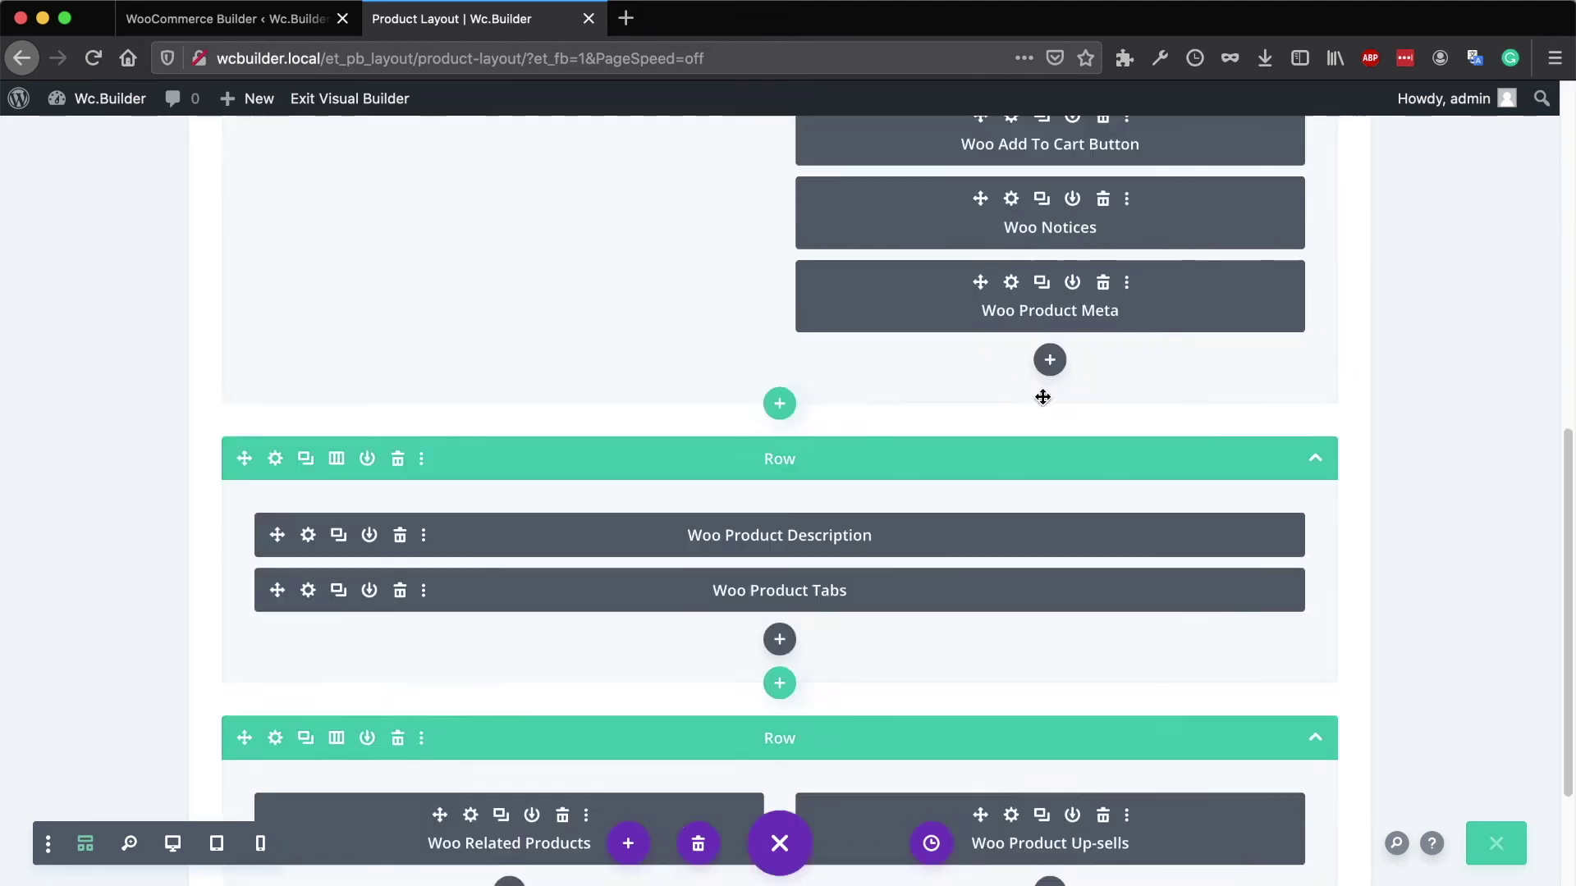
scroll(1042, 397, down, 2)
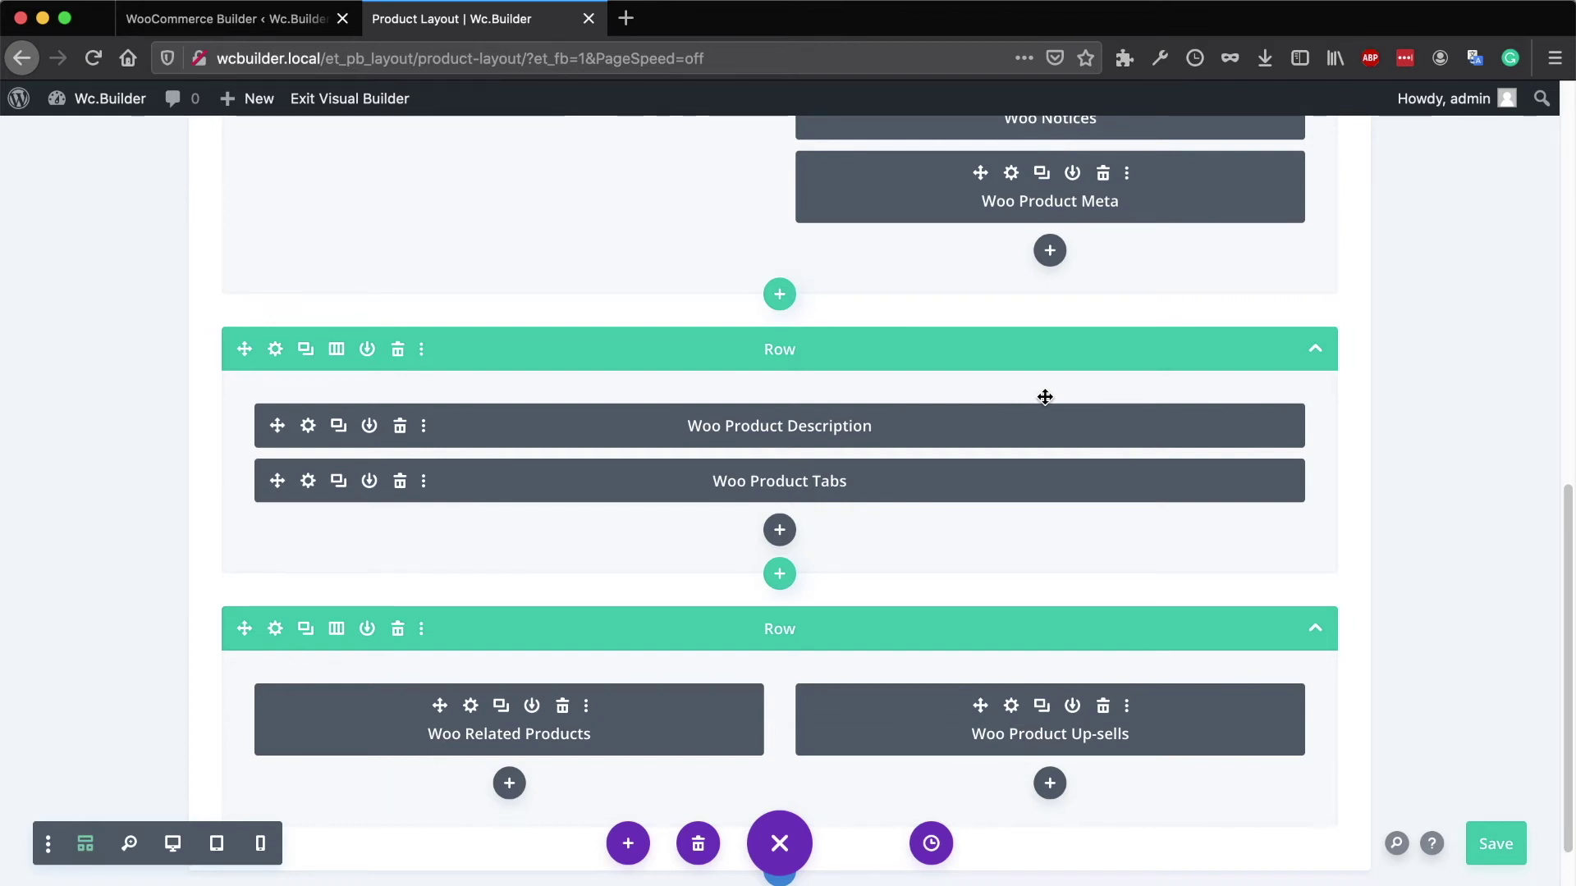
scroll(1045, 398, down, 2)
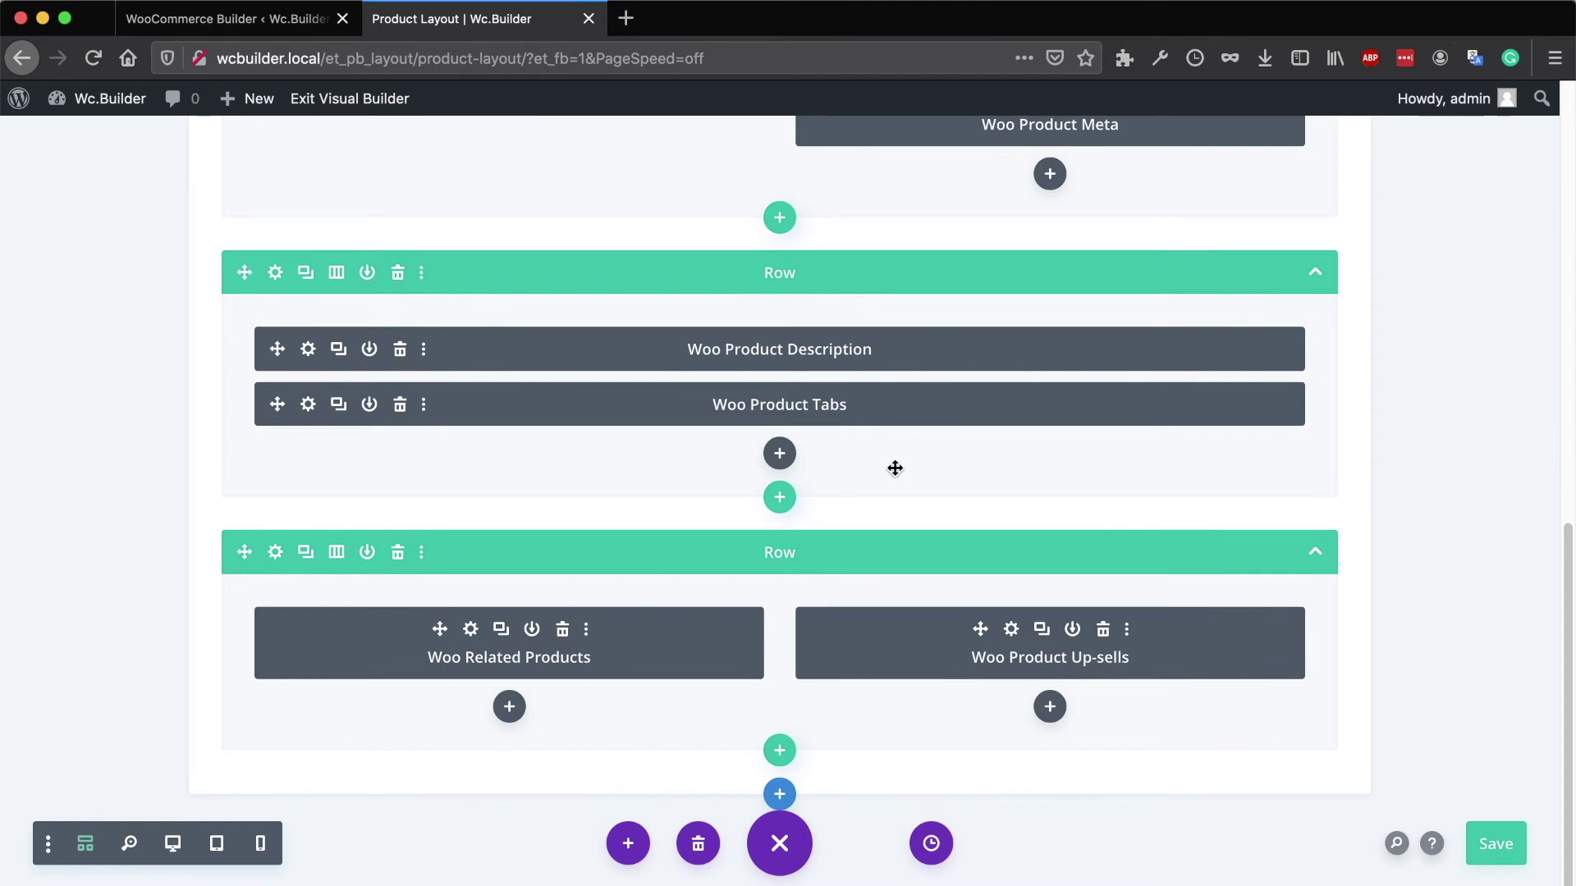
scroll(893, 468, up, 15)
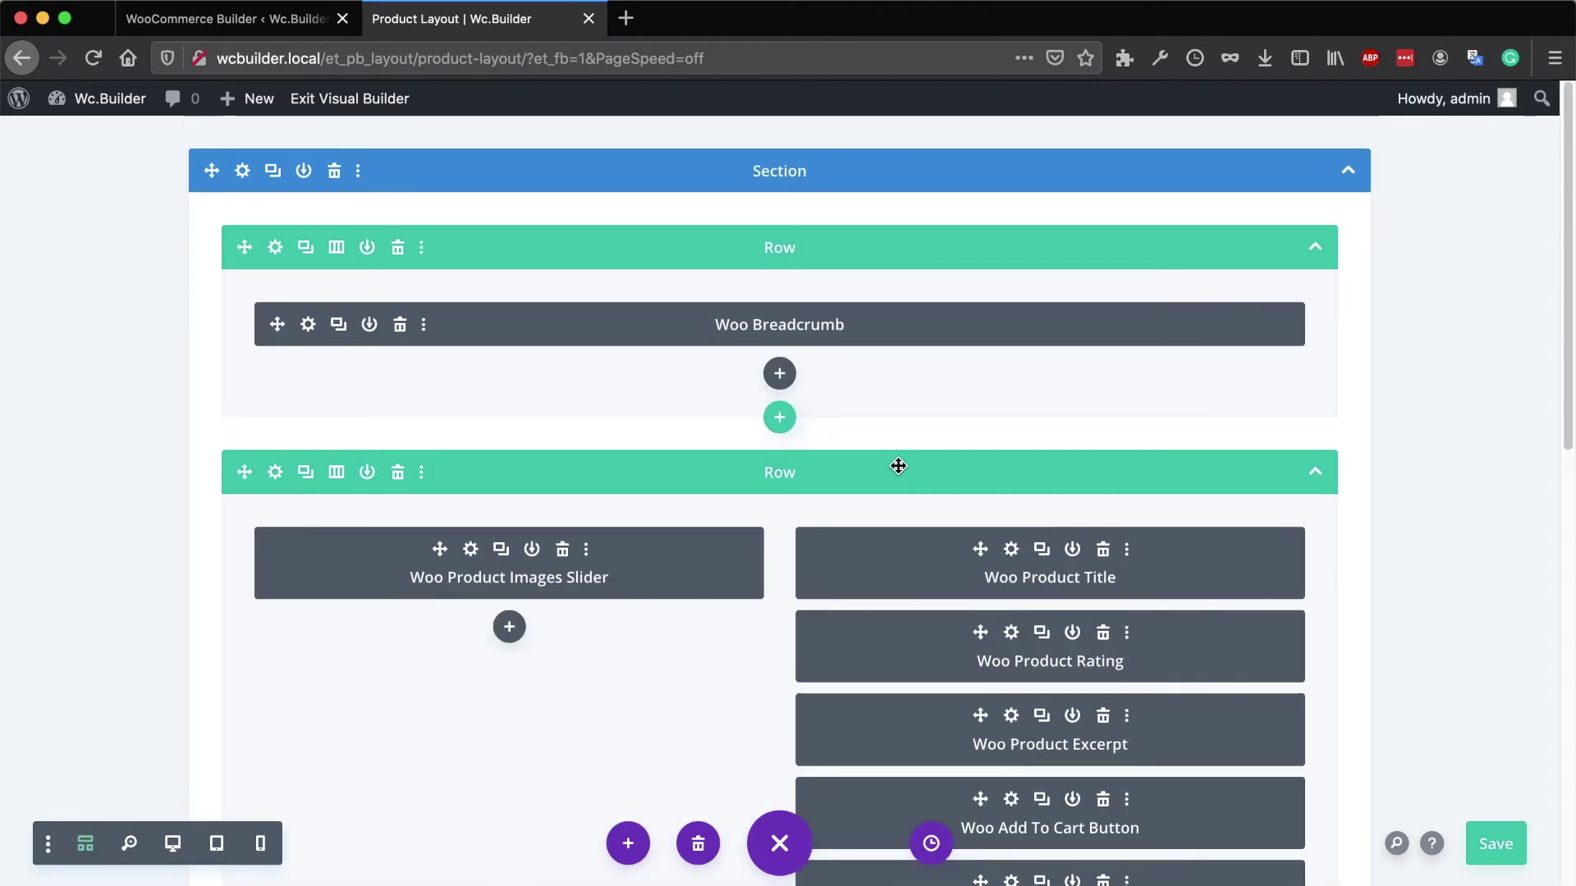
click(1487, 842)
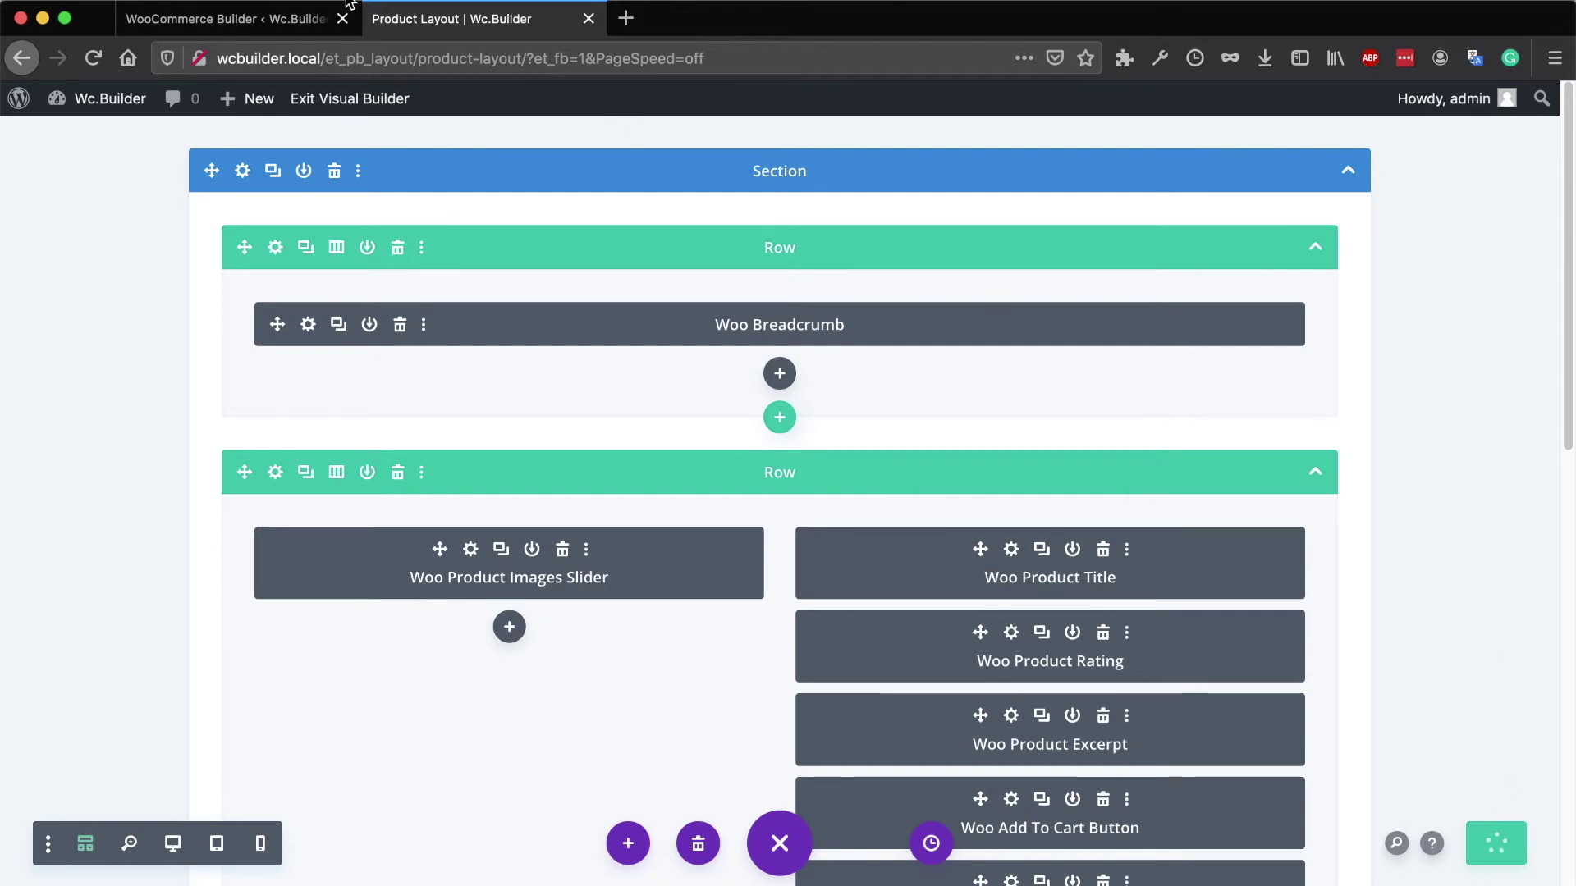
- Switch to the WooCommerce Builder Settings page and reload it, checking on the layout's save in between
click(324, 16)
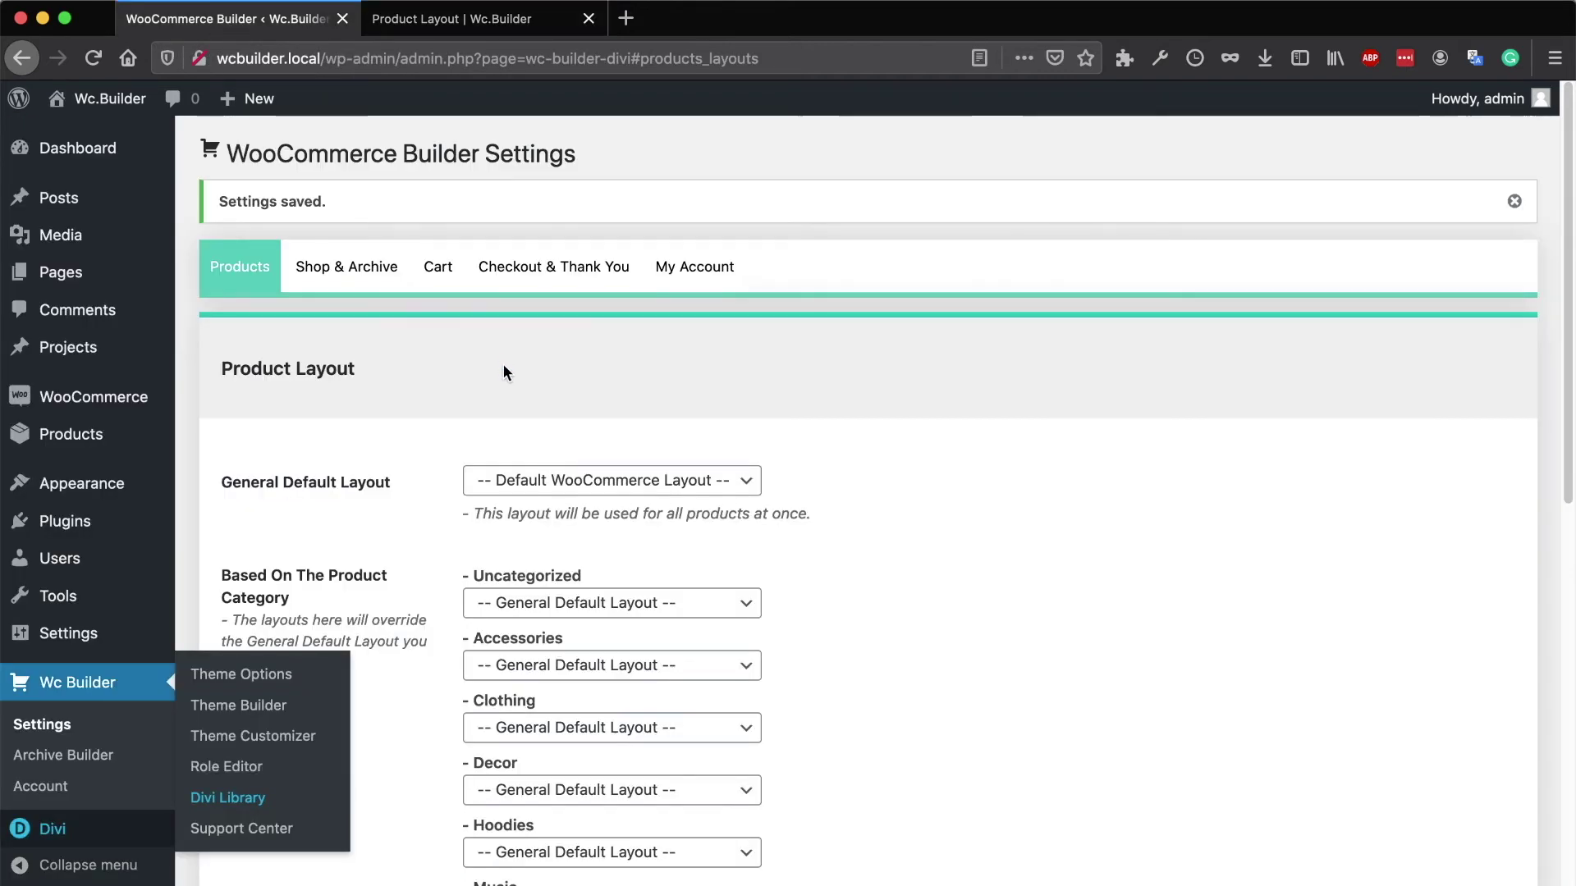
click(92, 58)
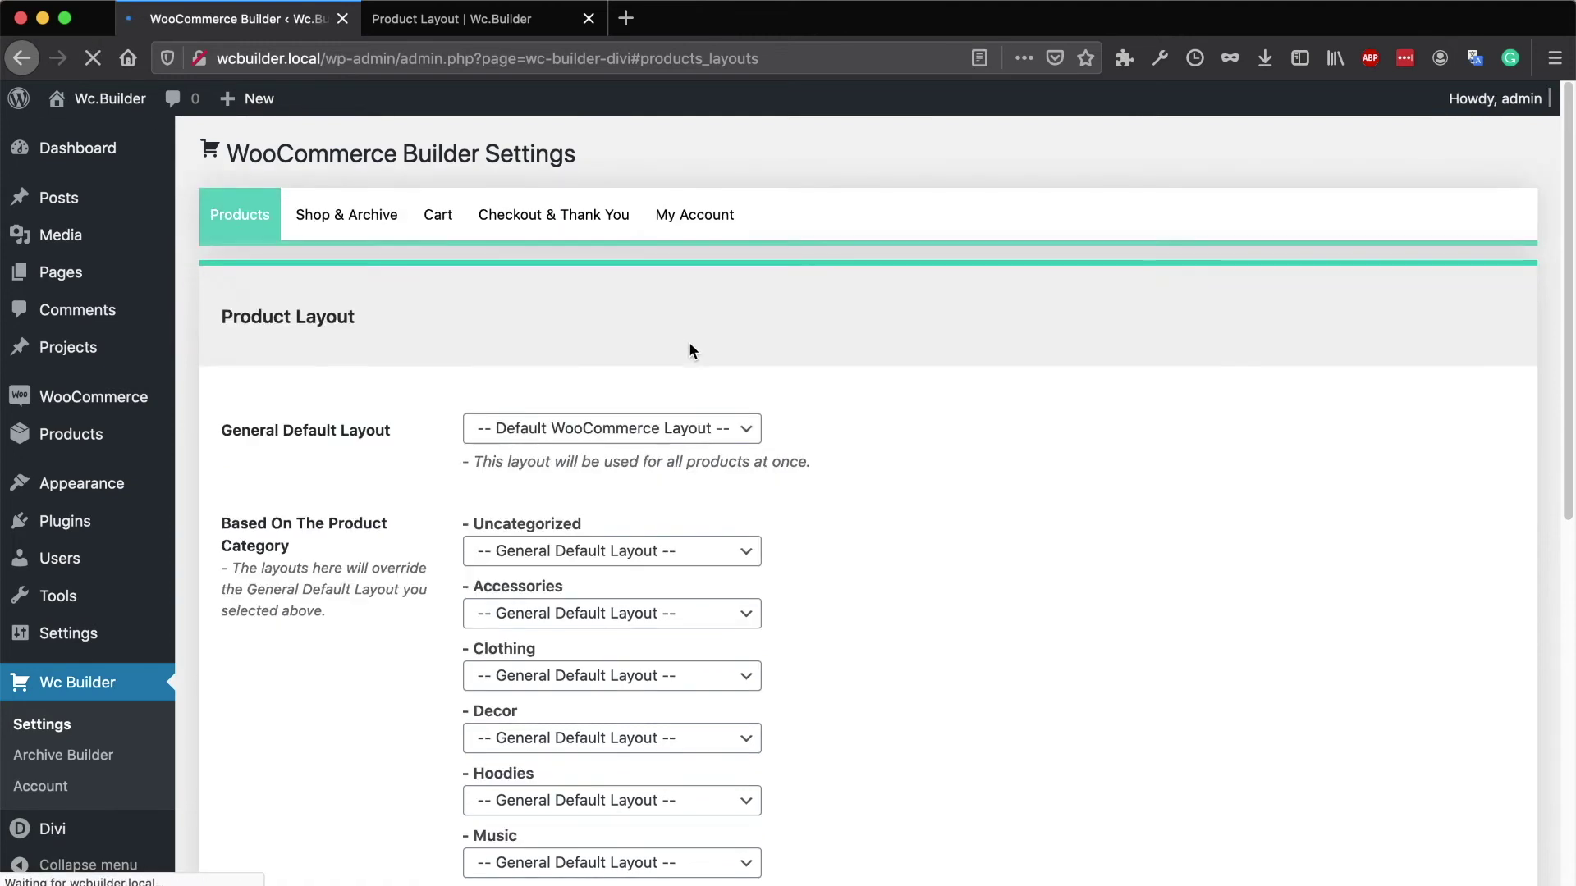
click(484, 19)
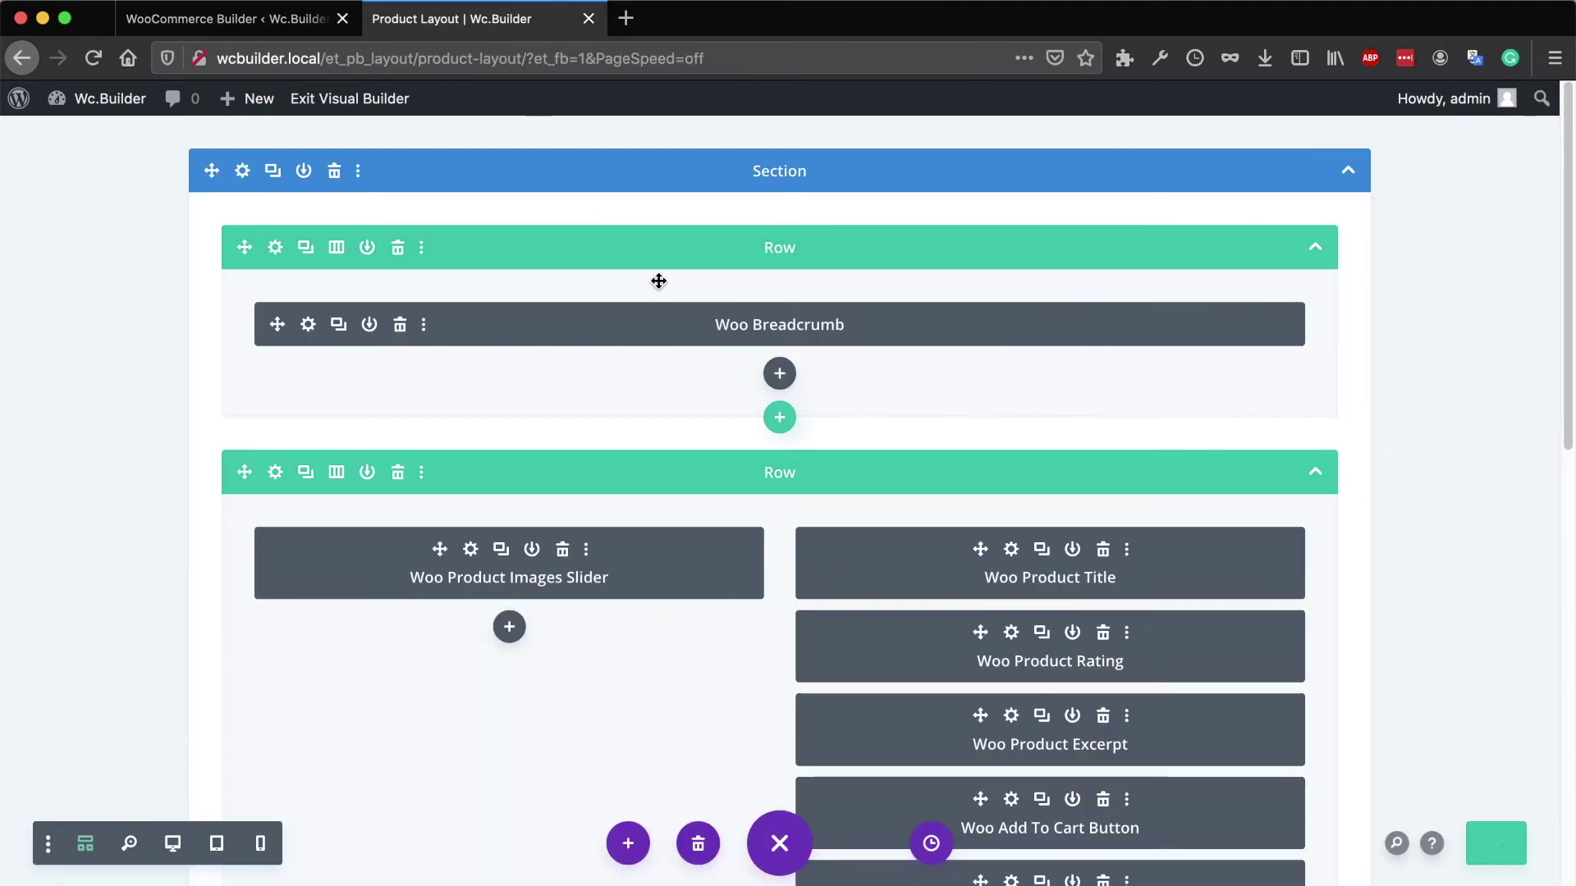
click(238, 18)
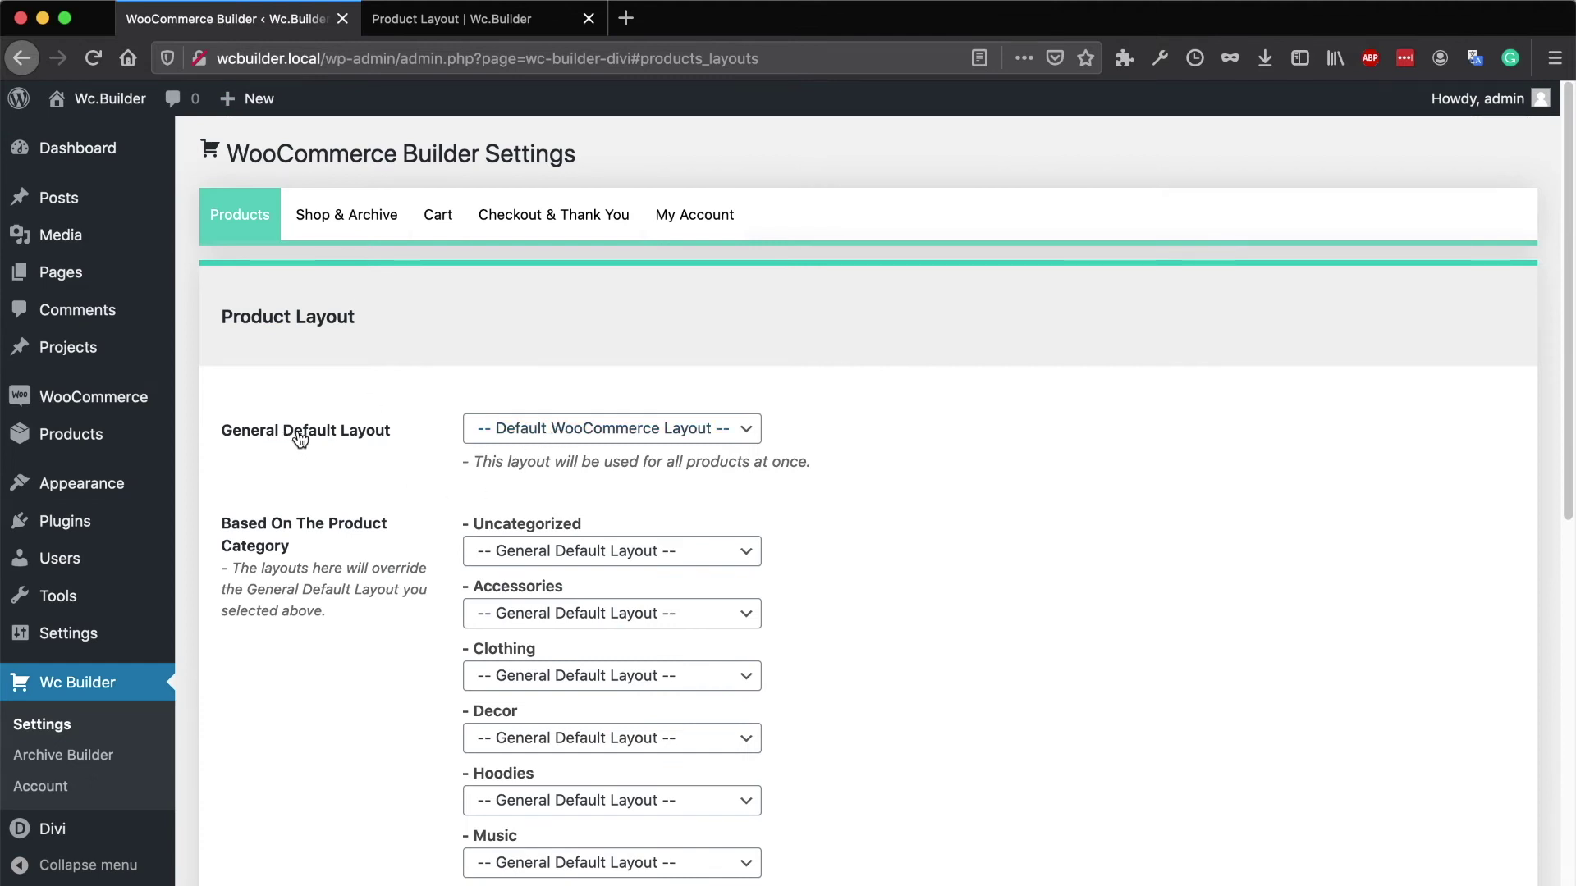
- Set the General Default Layout for products to Product Layout and save the settings
click(535, 447)
click(555, 453)
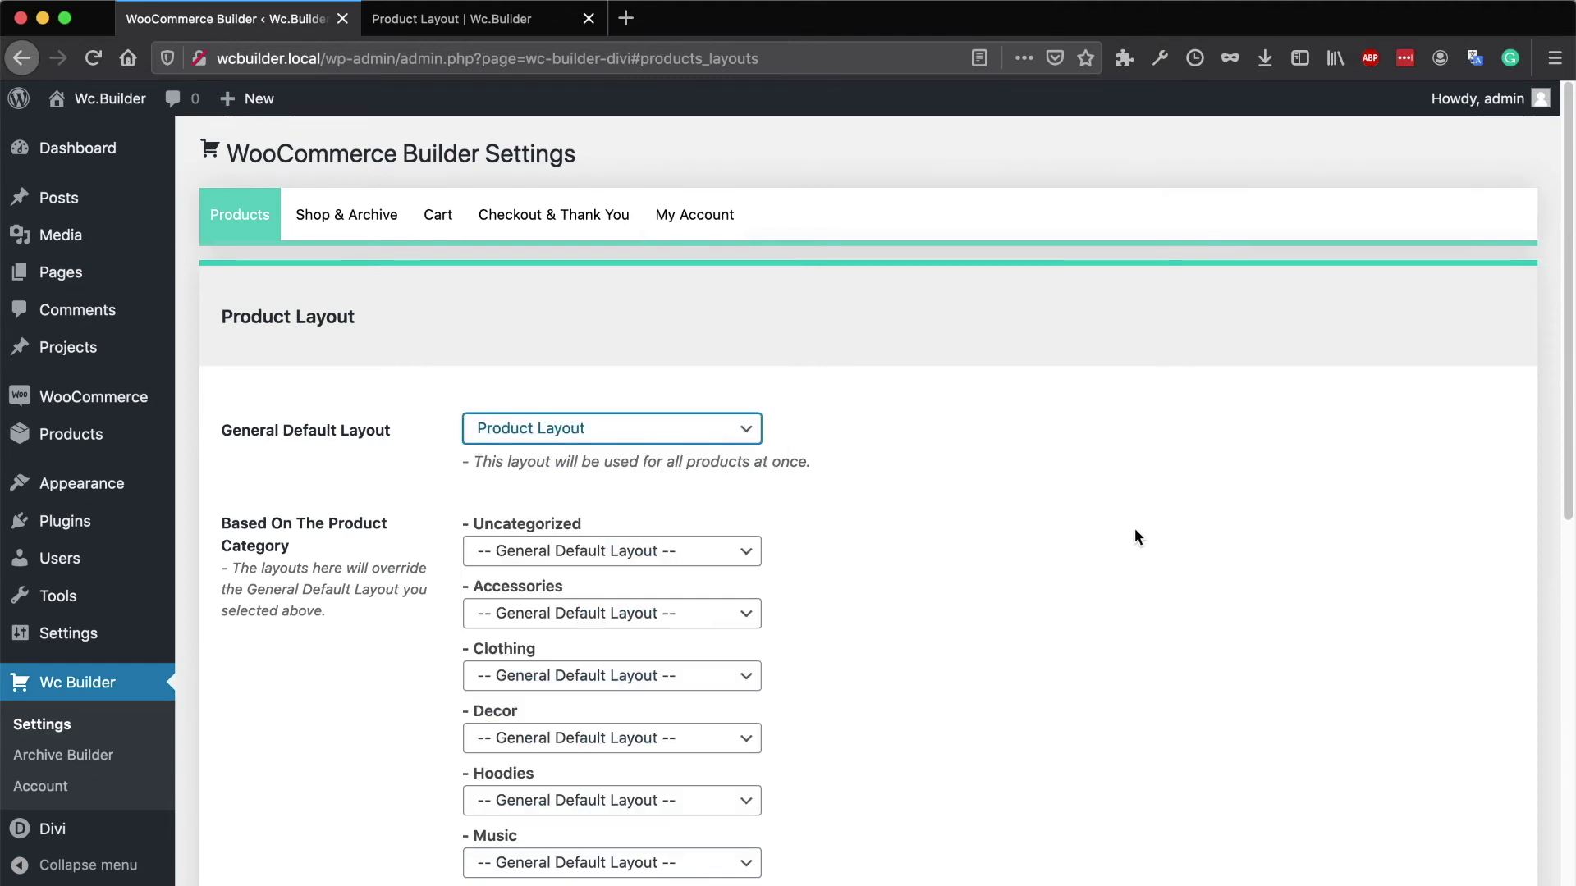
scroll(1022, 533, down, 1)
scroll(1022, 534, down, 6)
click(308, 769)
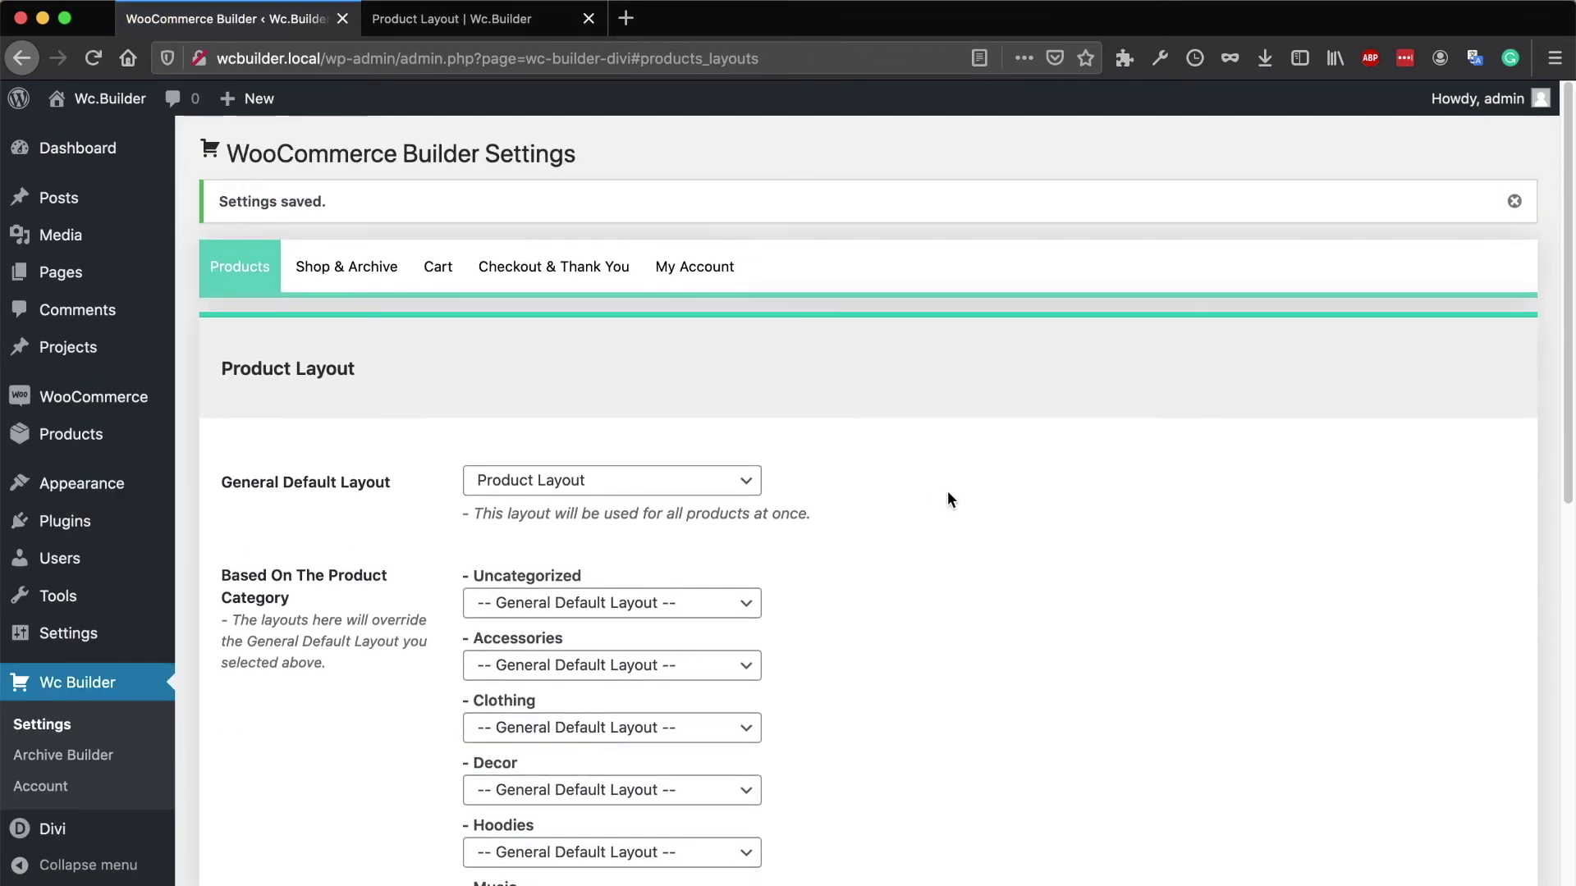
- Change the General Default Layout for products to Product Layout #1
scroll(948, 489, down, 1)
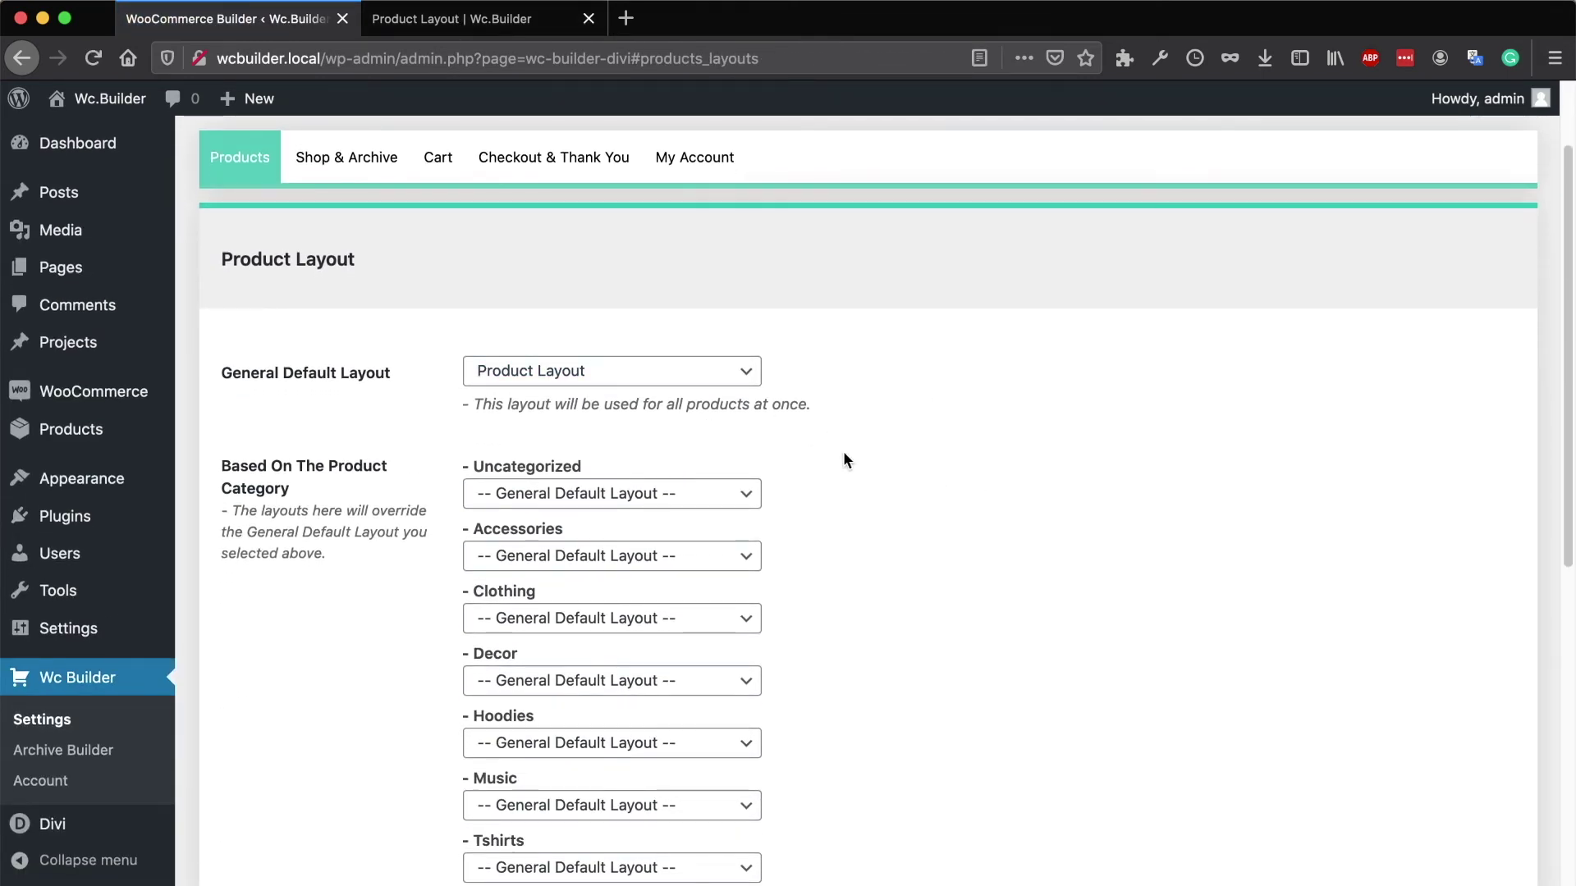
click(721, 376)
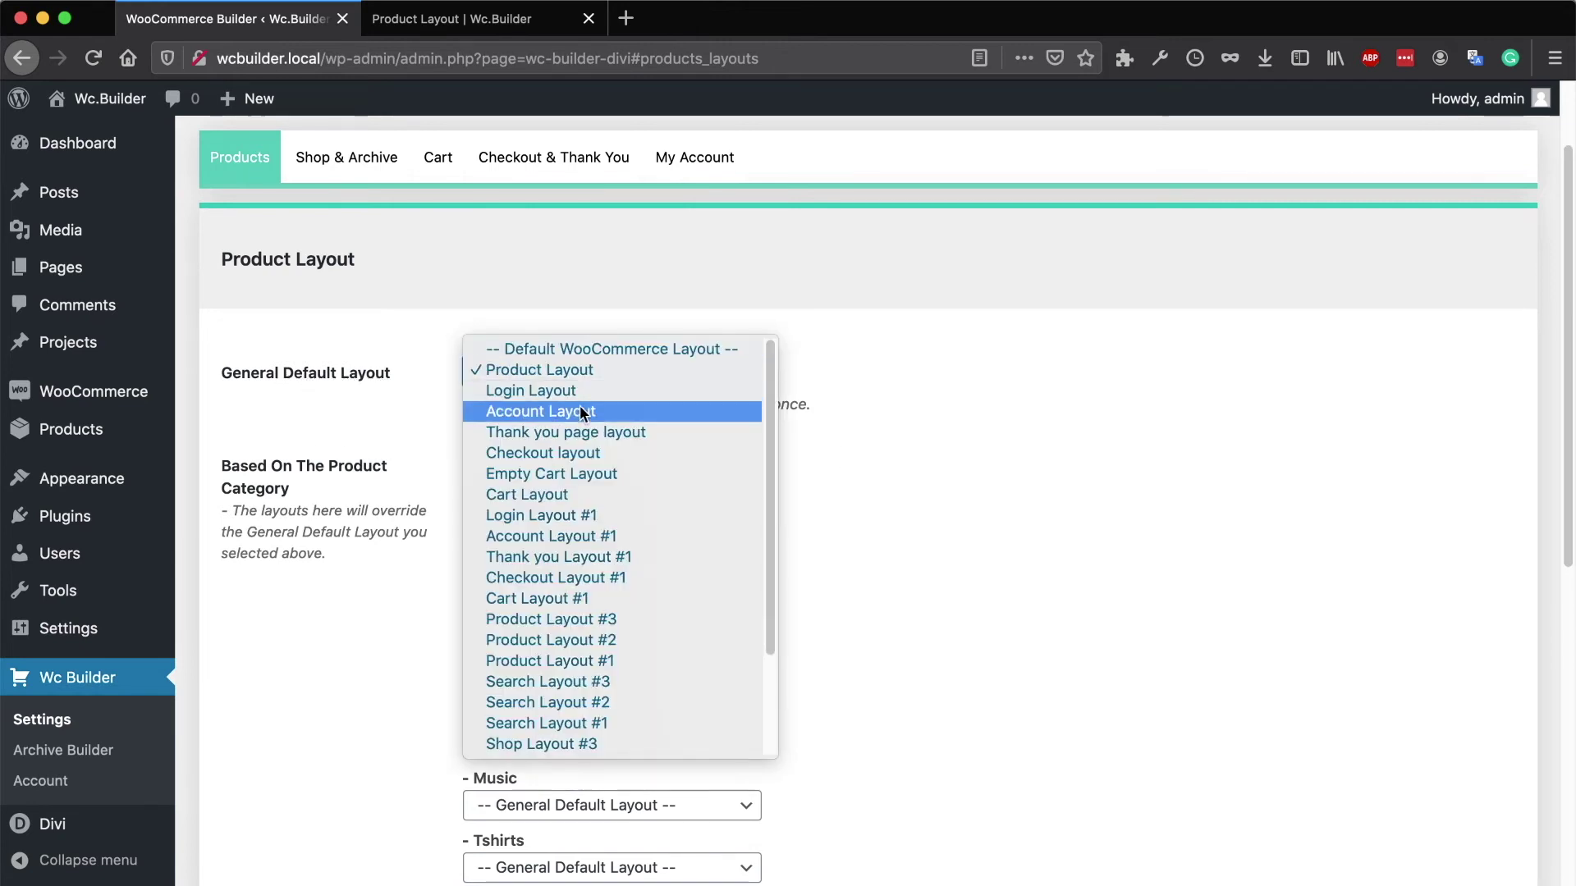
click(596, 661)
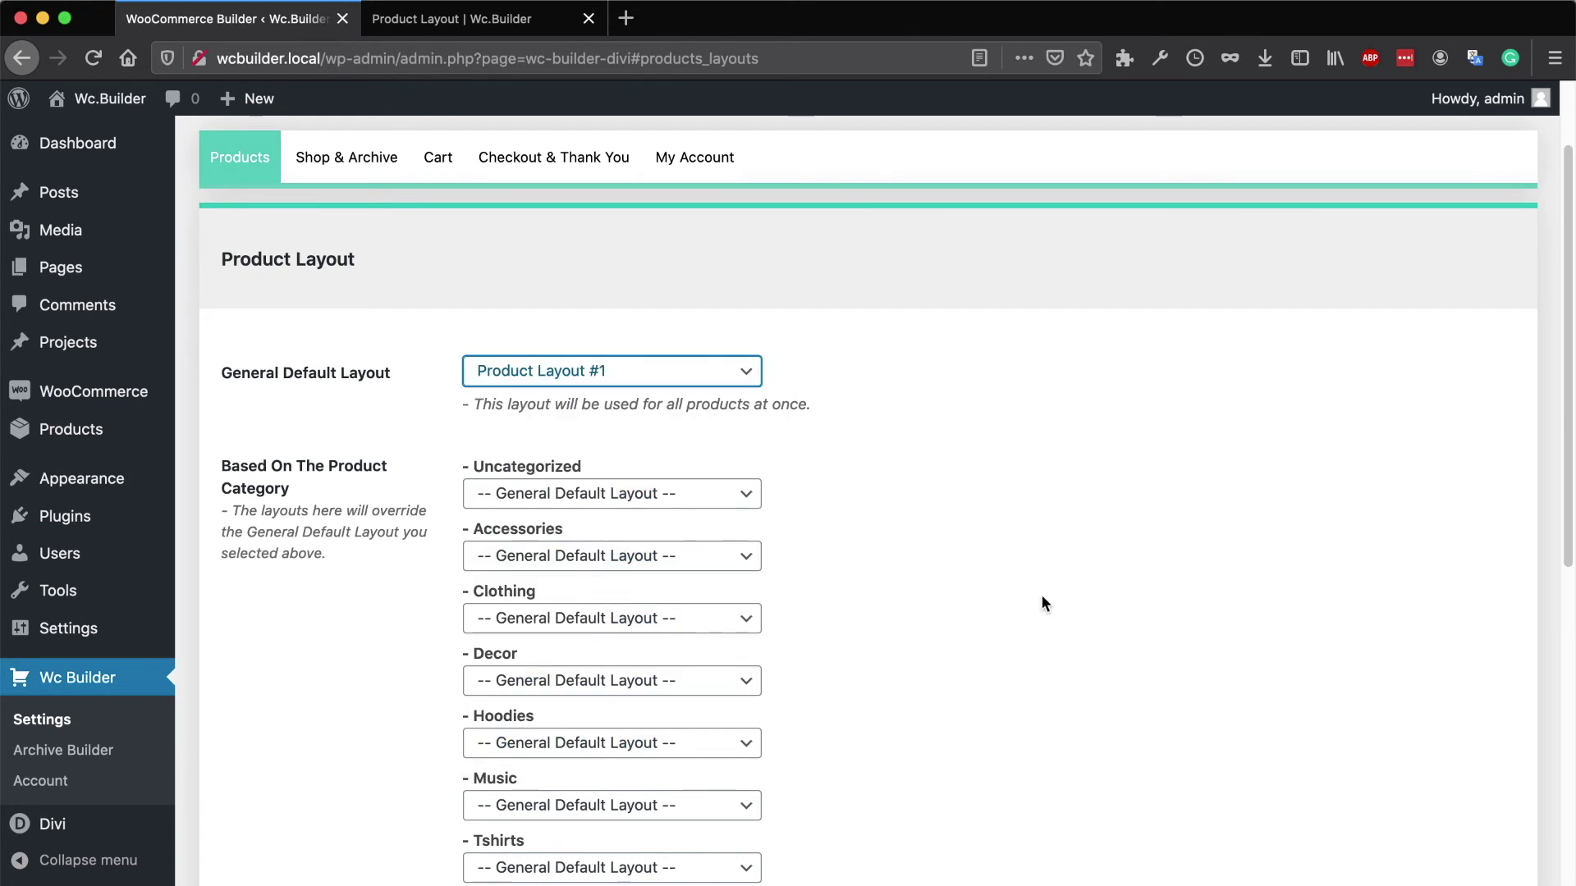
scroll(978, 534, down, 3)
- Glance at the custom layout in the builder and assign Product Layout to the Music product category
click(427, 18)
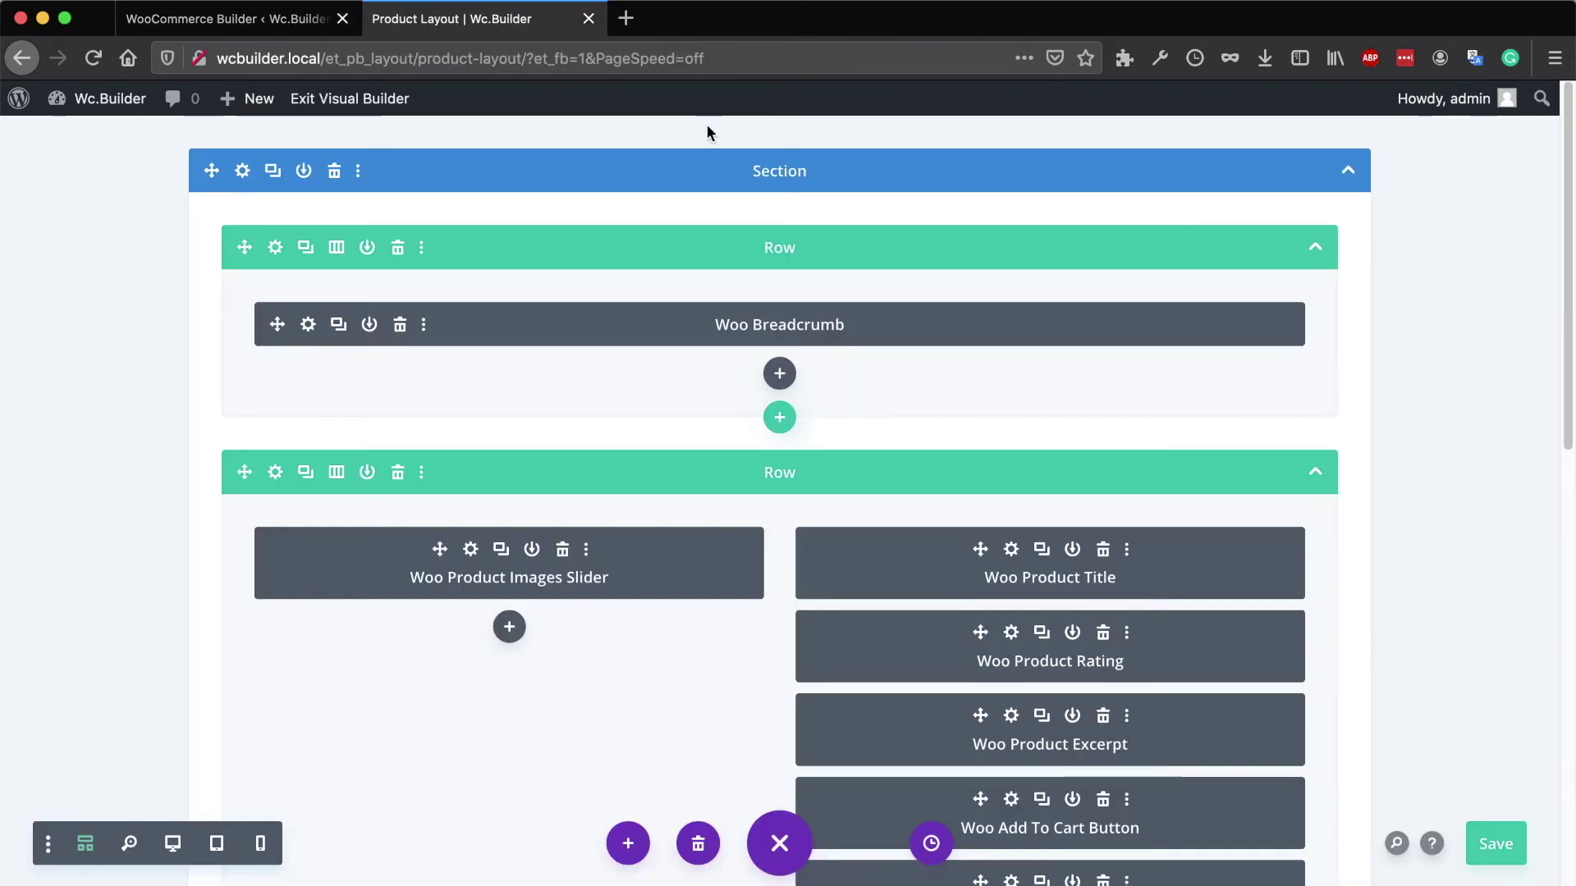
click(263, 26)
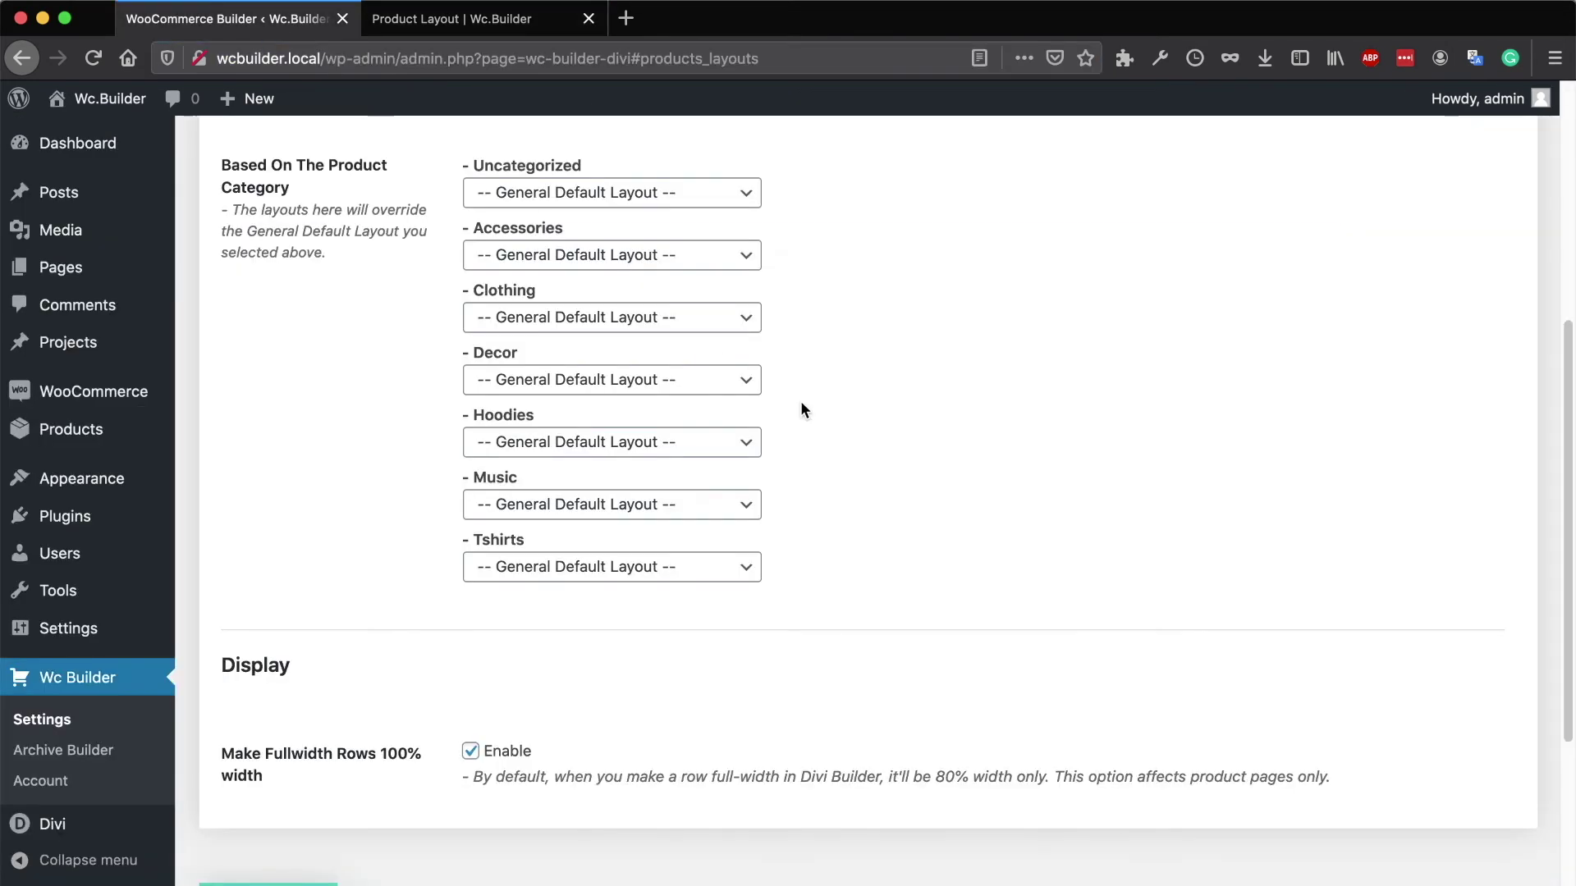
click(539, 504)
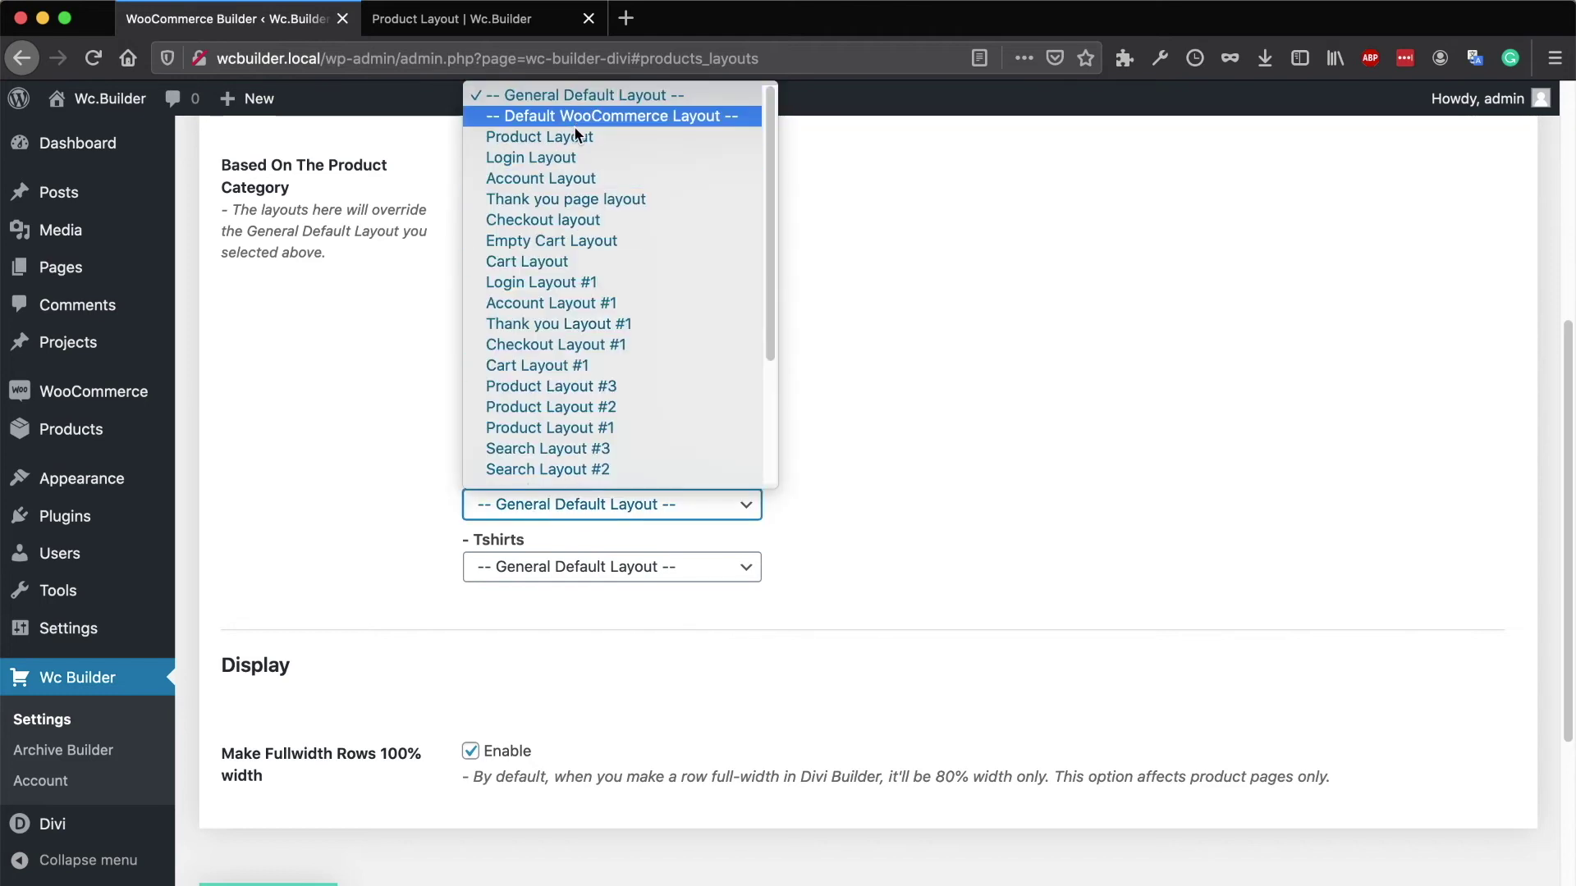
click(573, 97)
key(Down)
scroll(510, 366, up, 1)
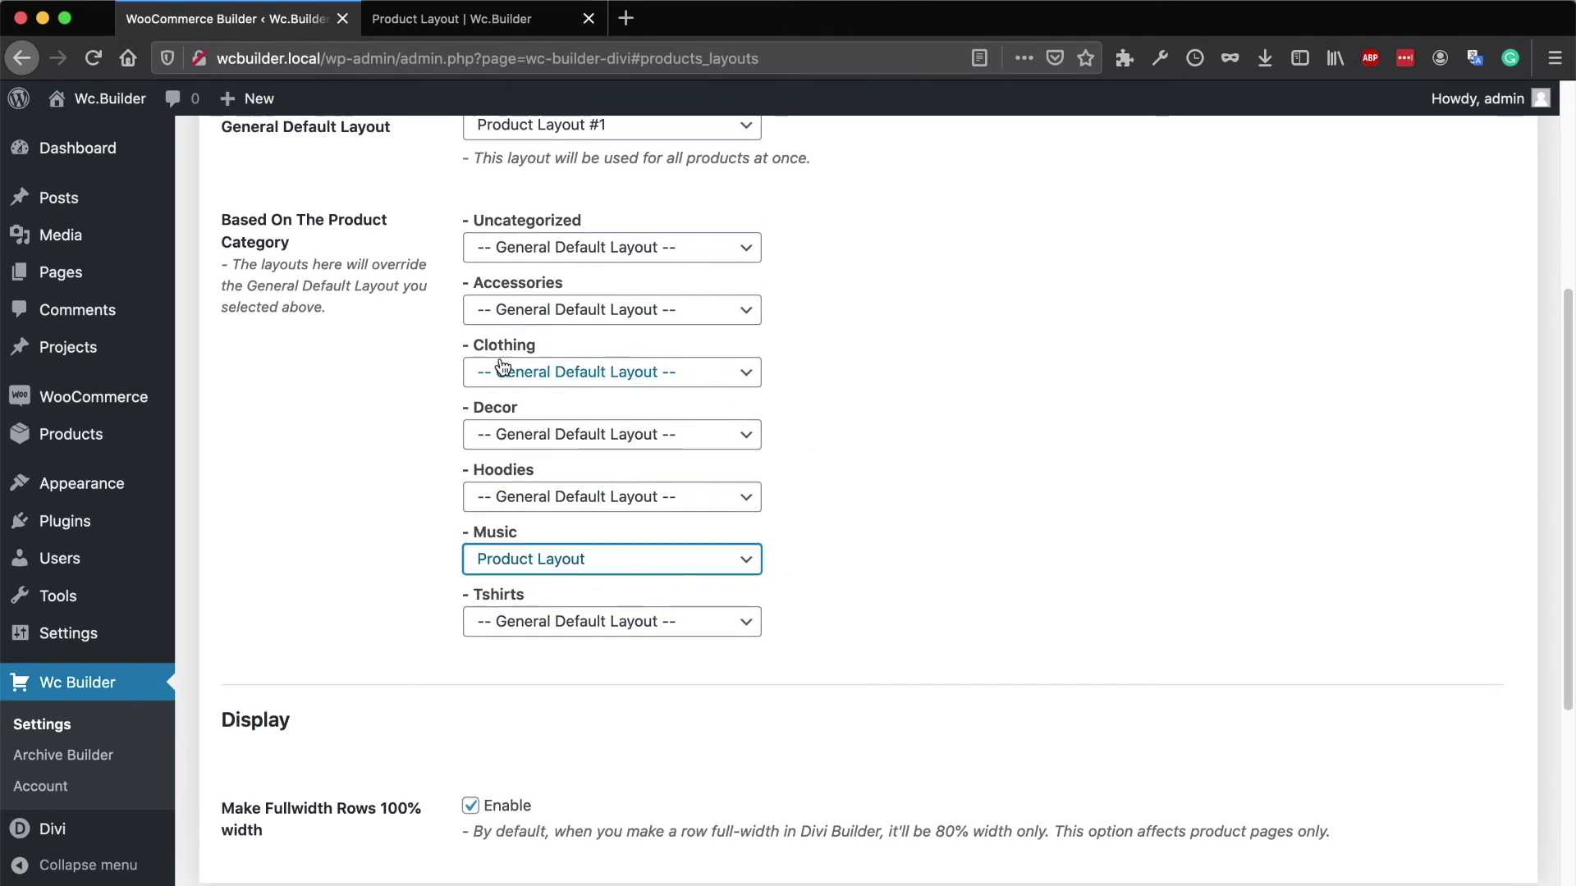
drag(954, 515, 913, 499)
scroll(913, 499, down, 5)
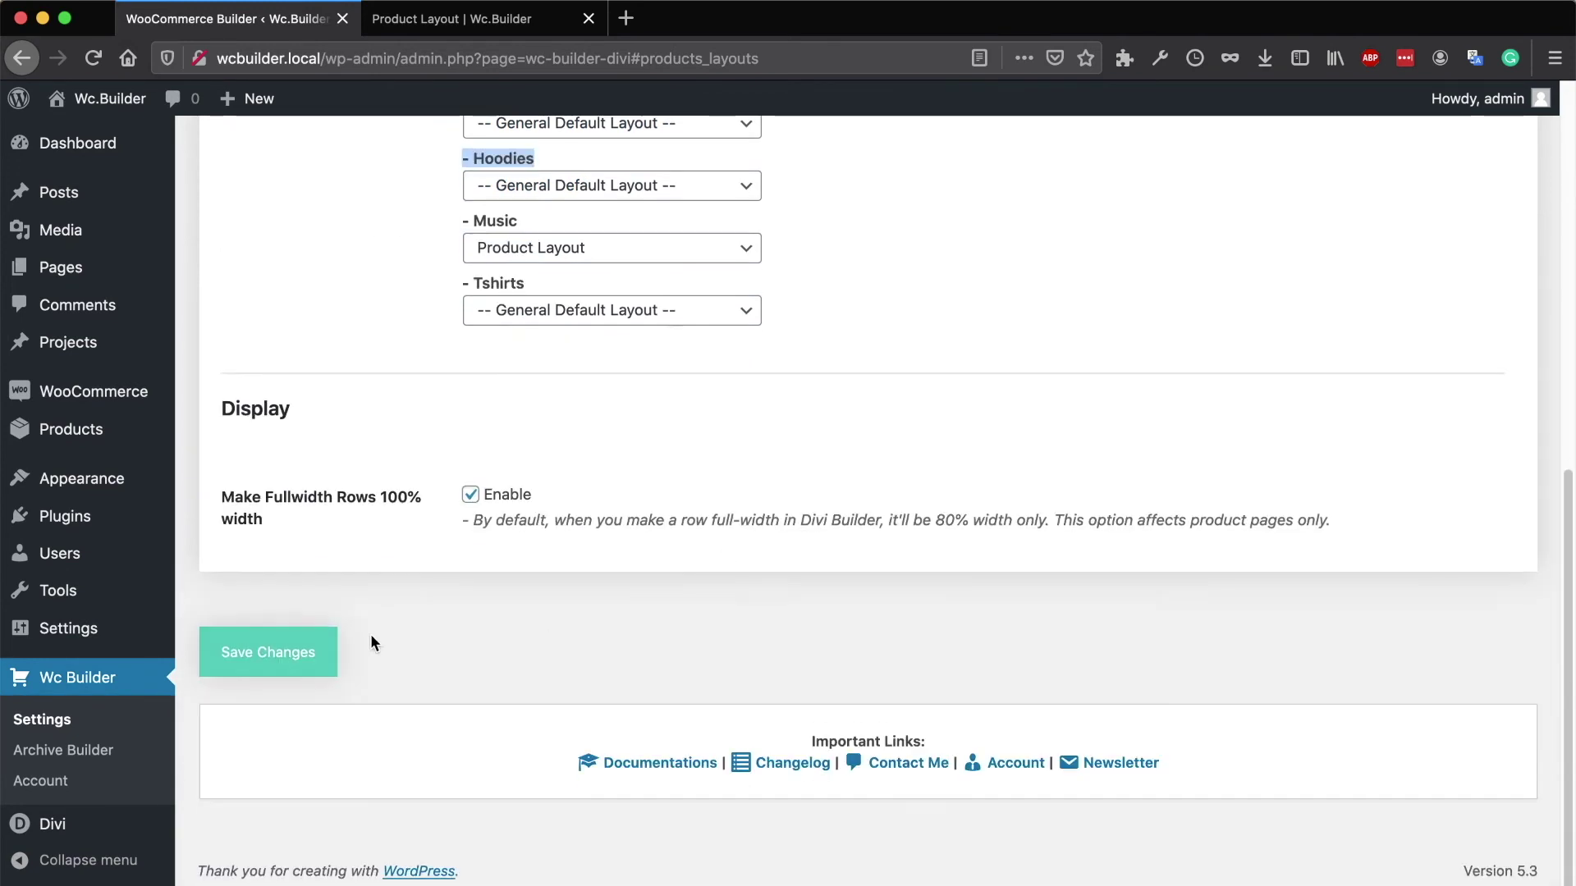
- Save the product layout settings and glance at the custom layout in the builder
click(259, 678)
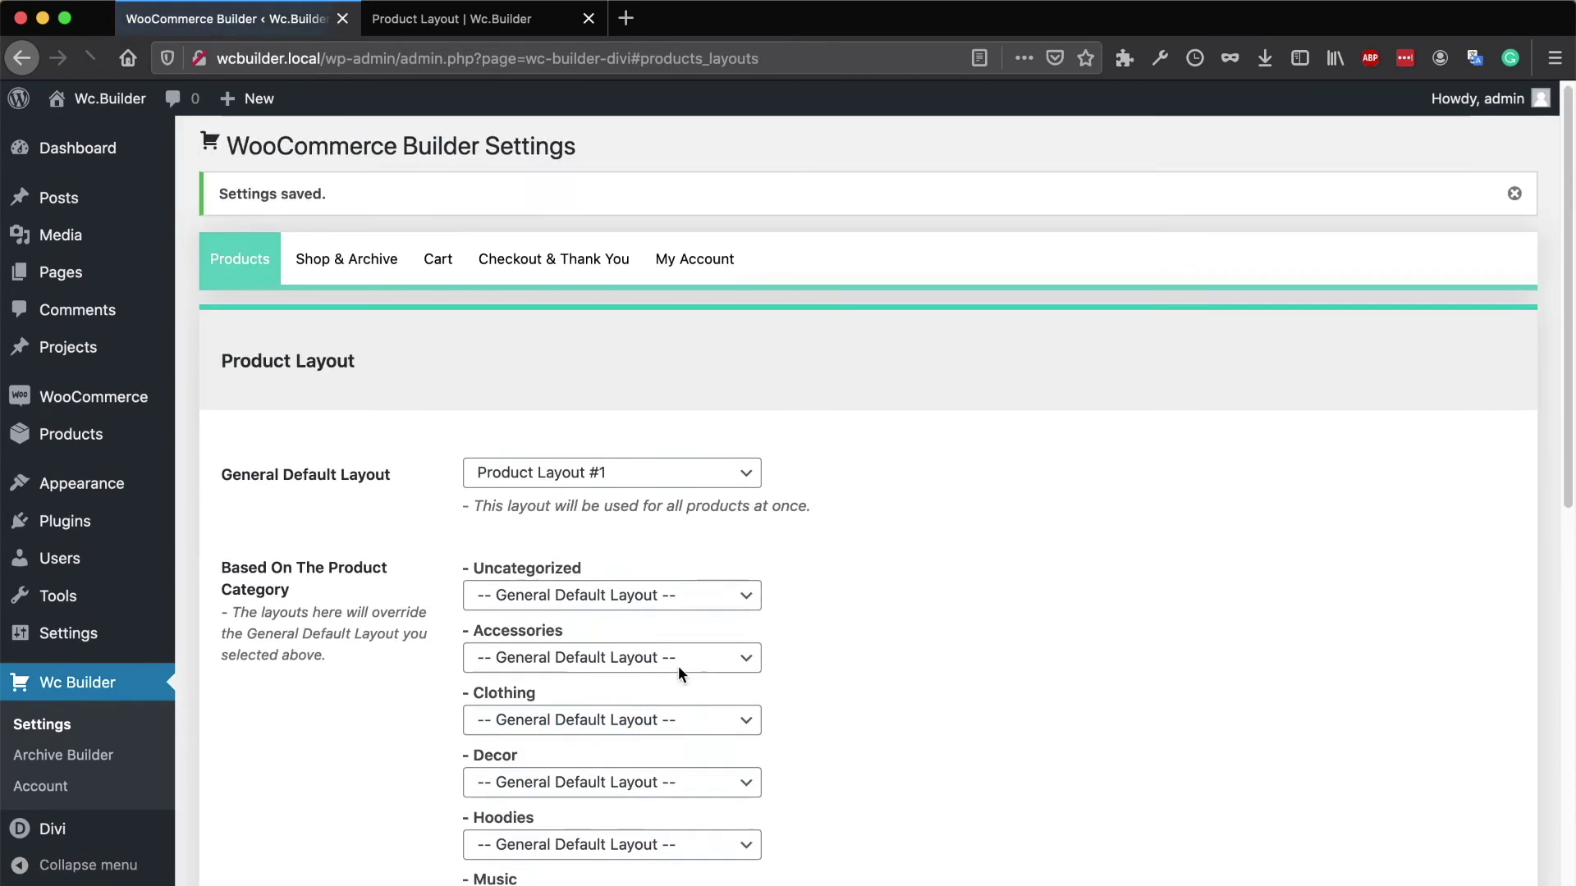
click(478, 18)
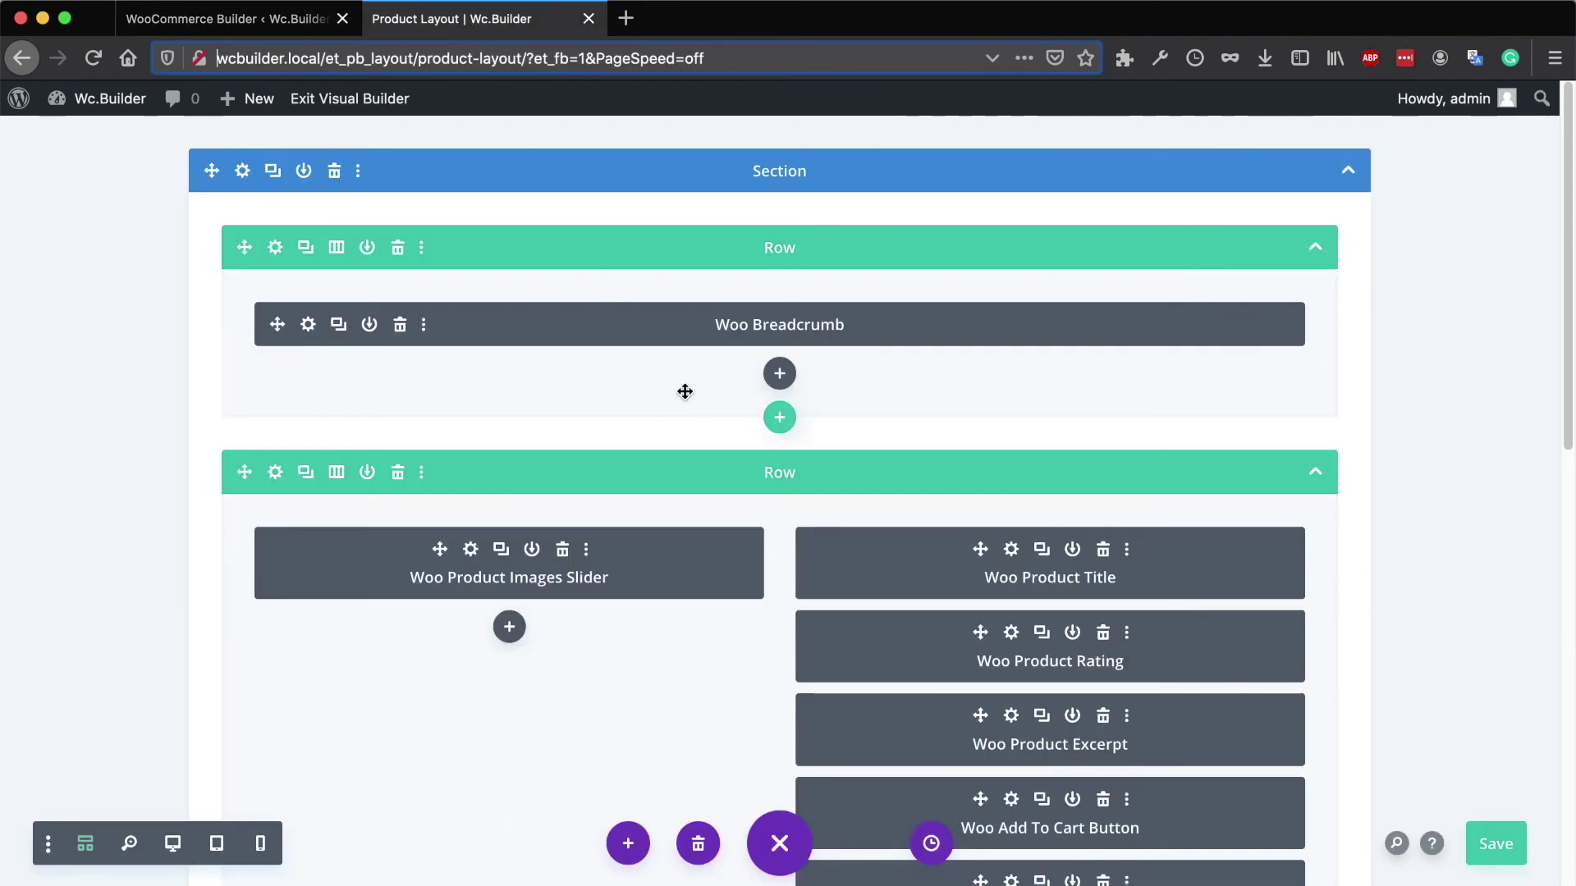
click(274, 22)
- Open the Single product for editing and select Product Layout as its WooCommerce Builder layout
mouse_move(121, 441)
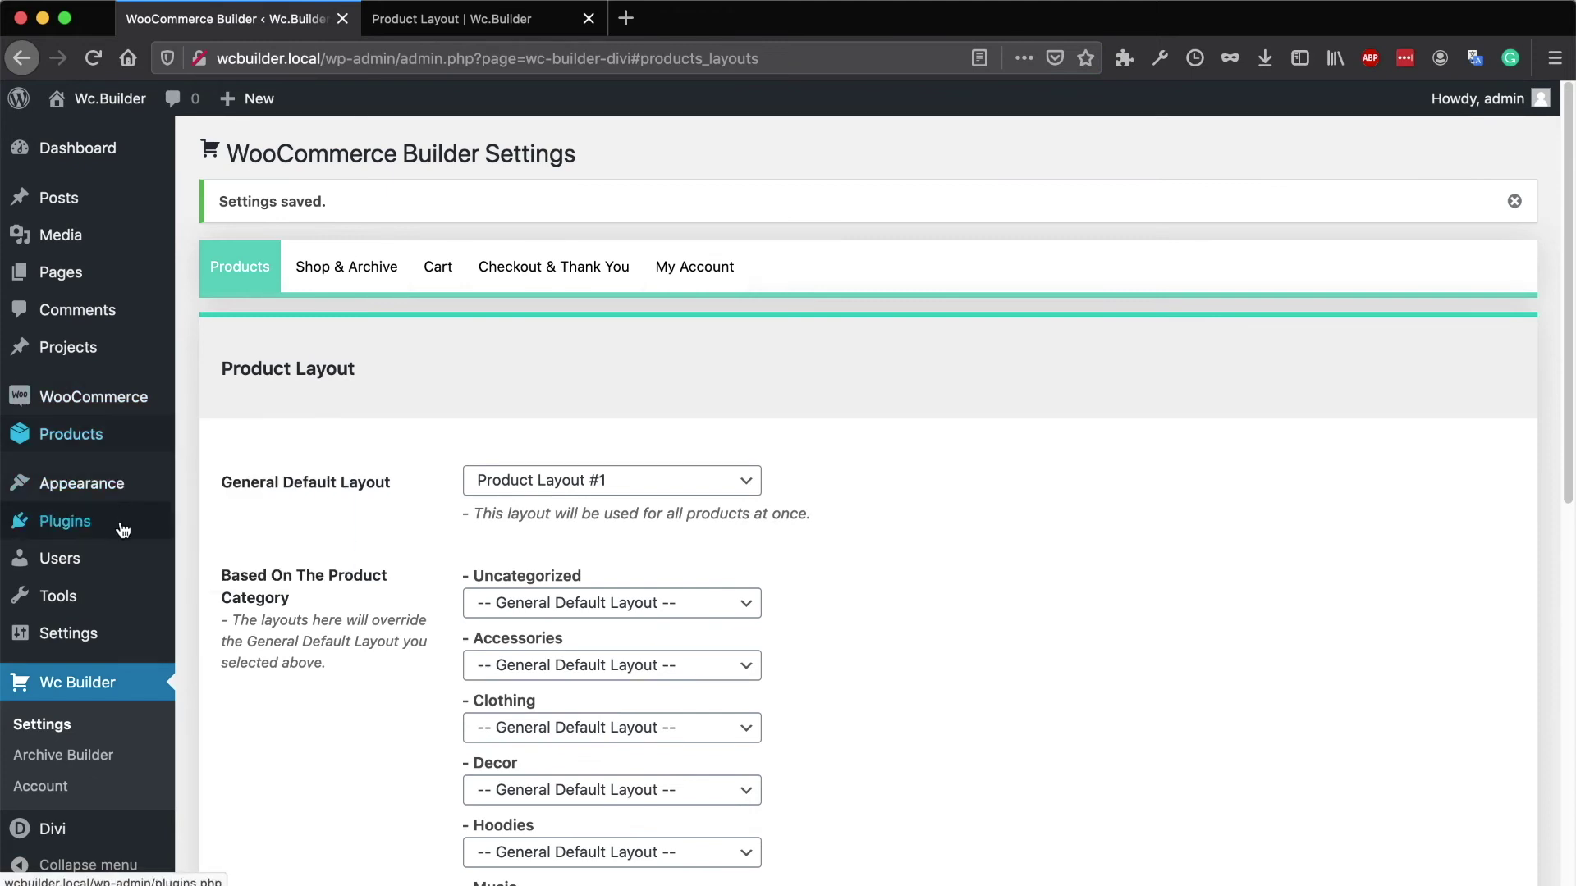
click(59, 445)
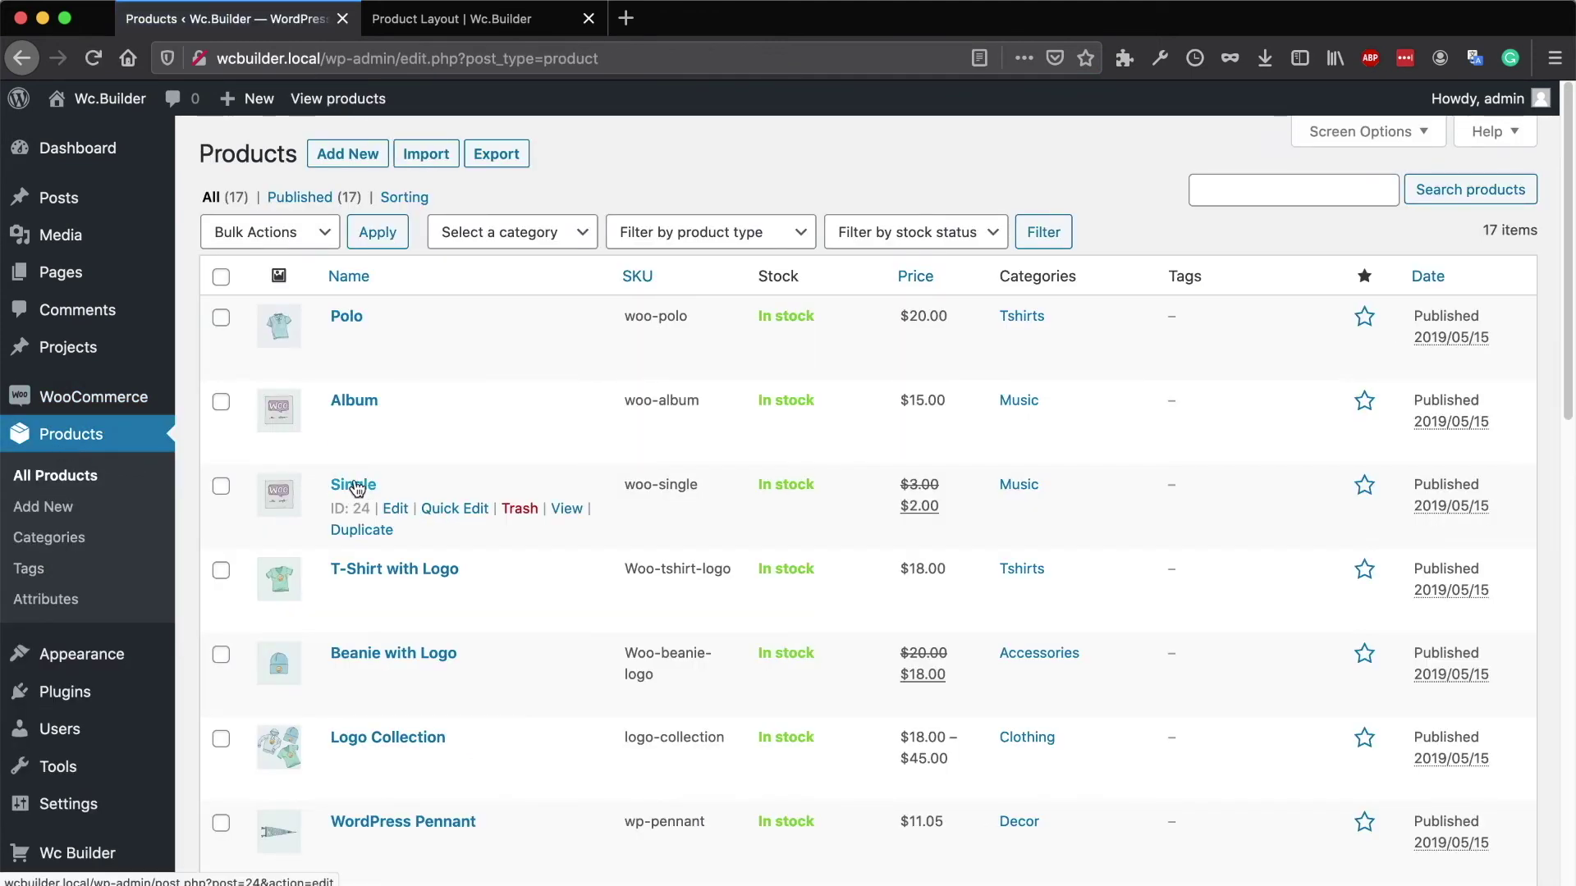
click(353, 488)
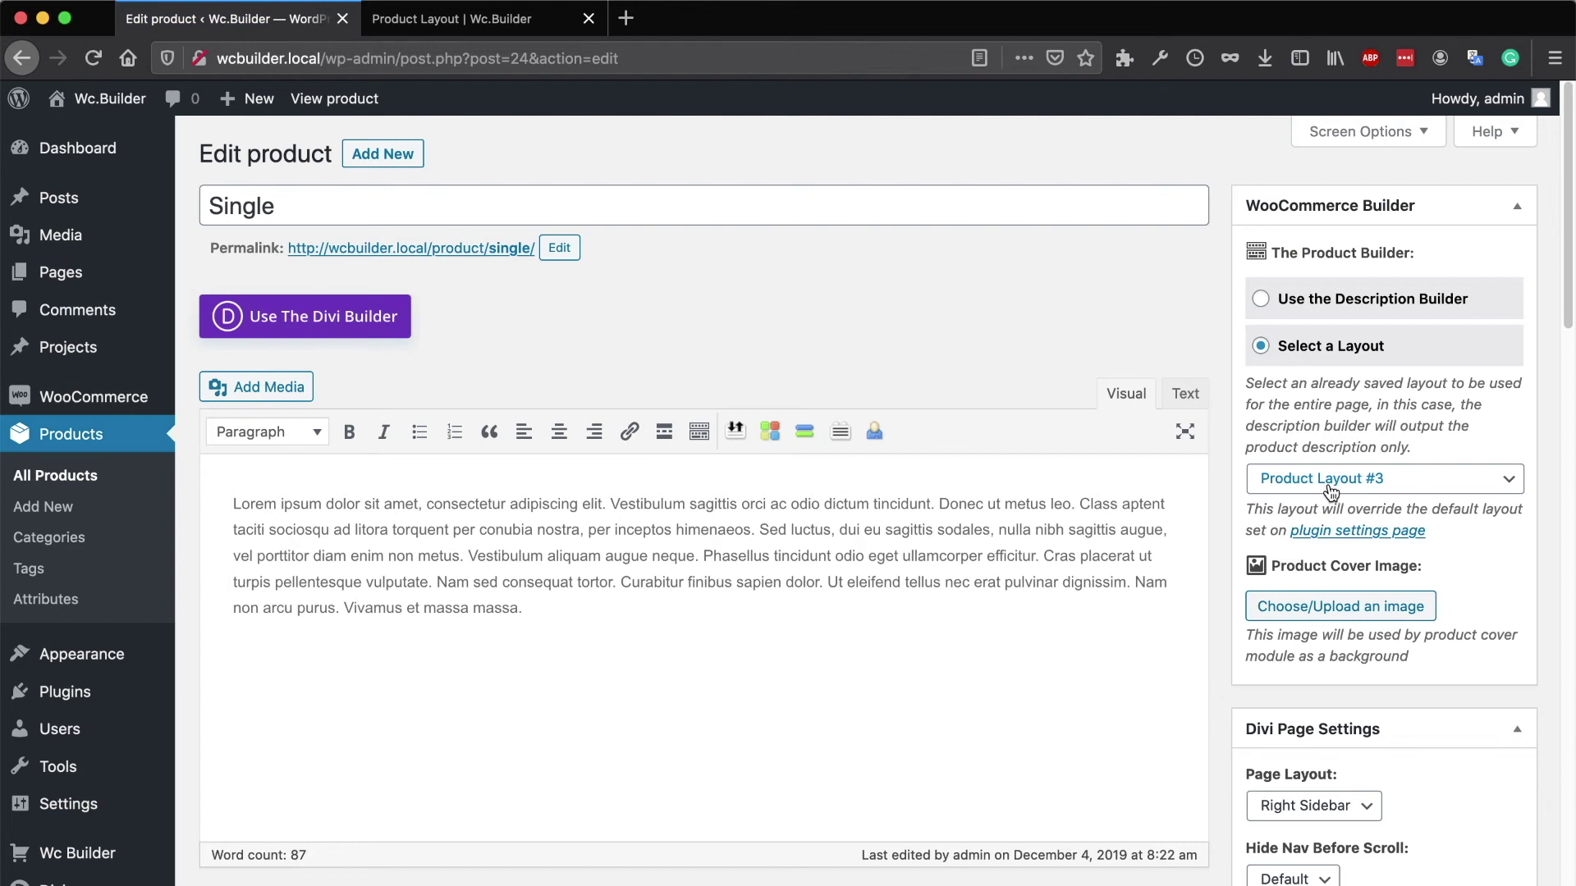
click(1327, 484)
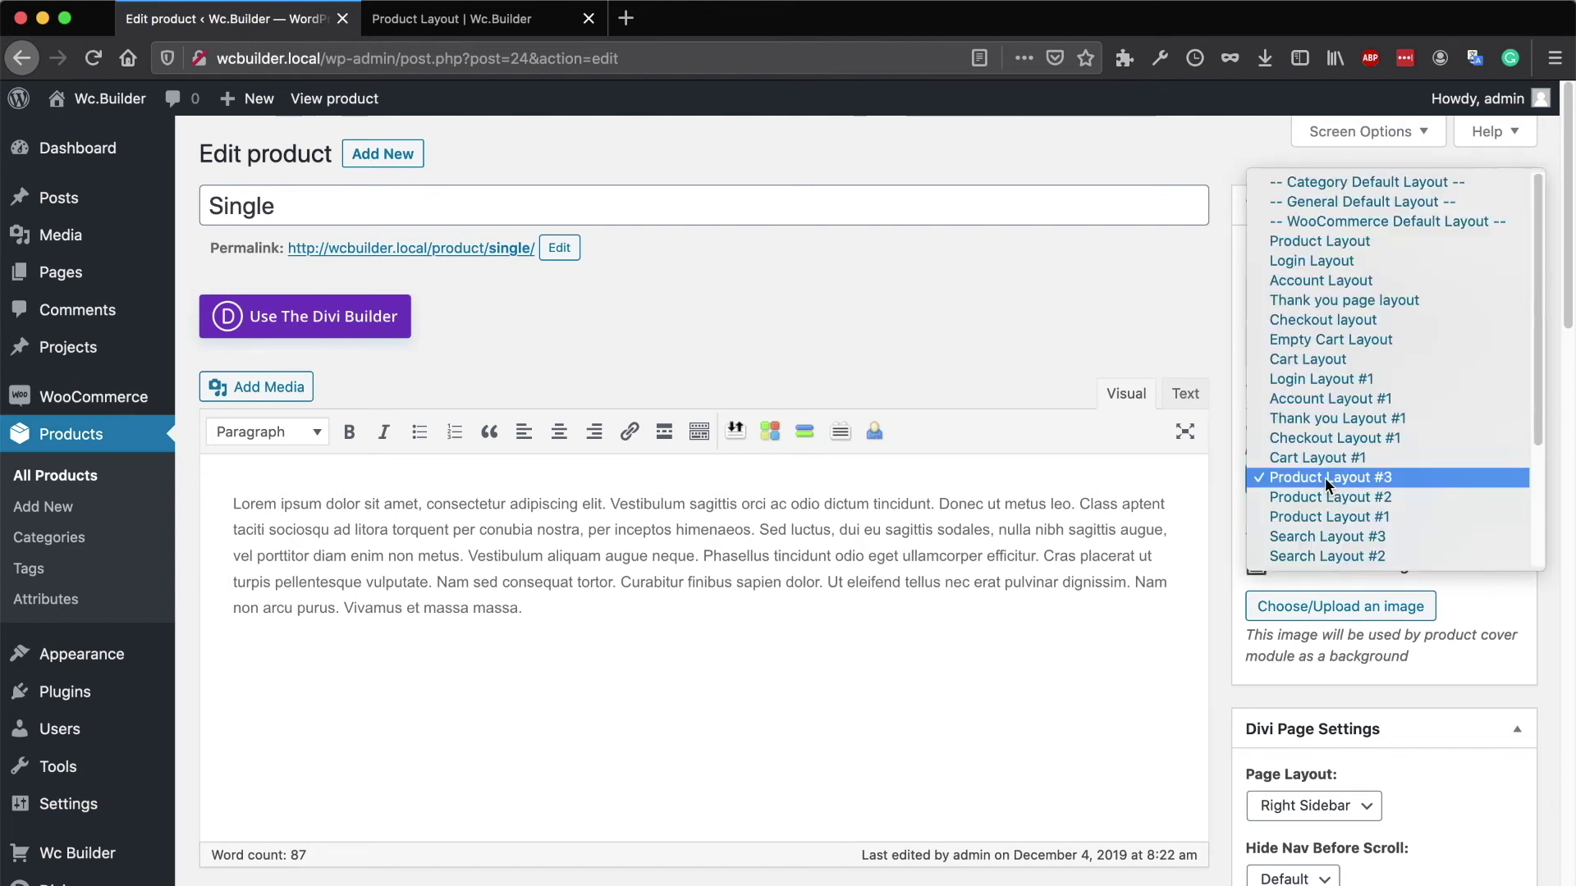
click(1318, 240)
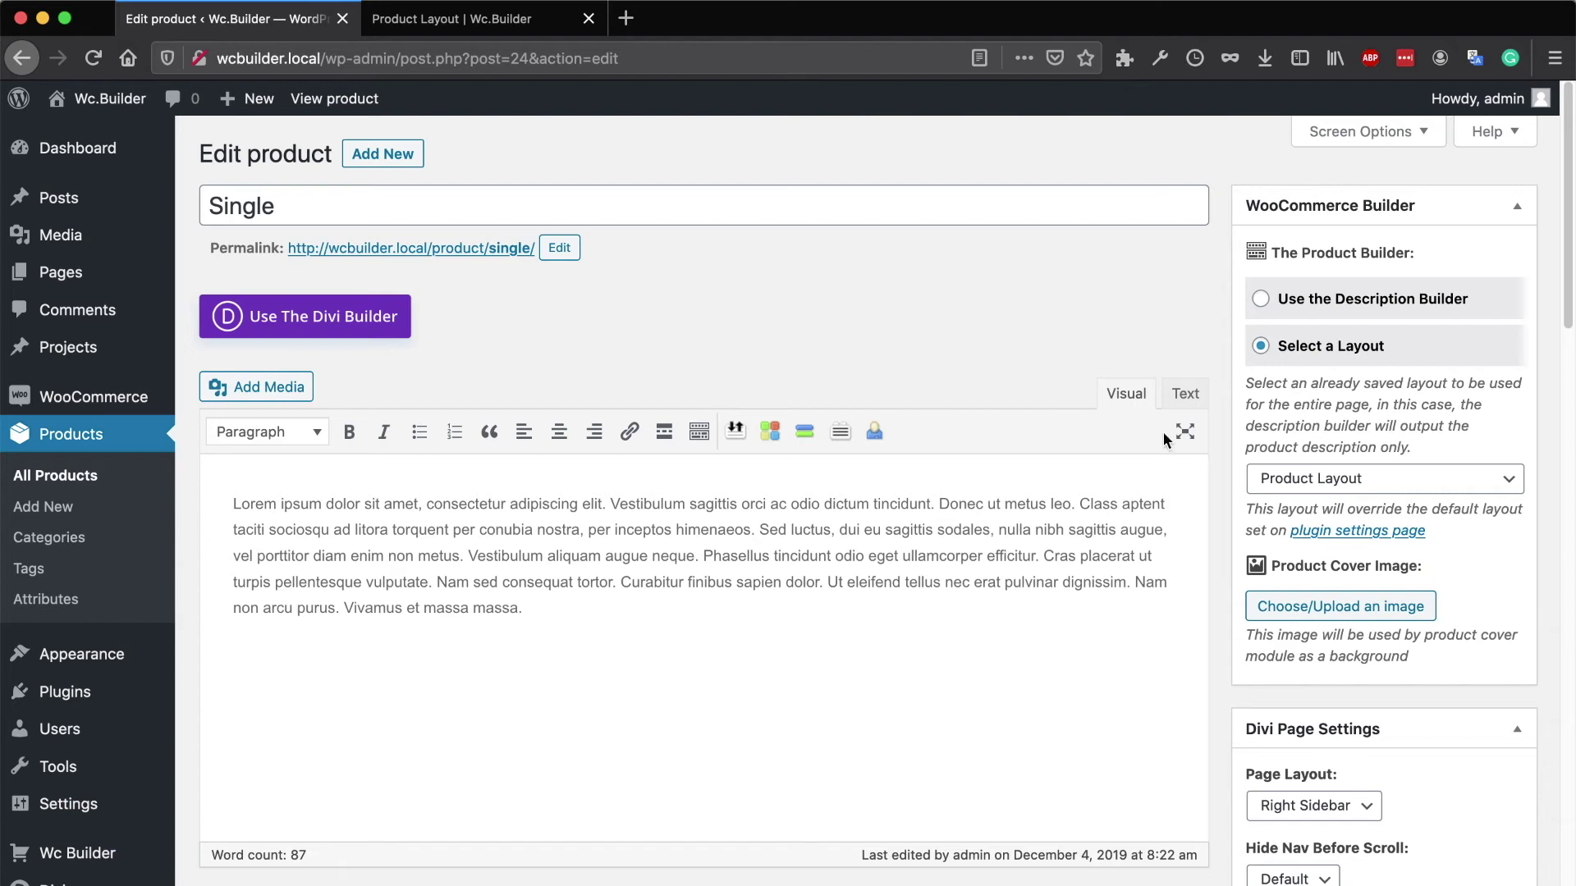
- Glance at the custom layout in the builder and update the Single product
click(447, 18)
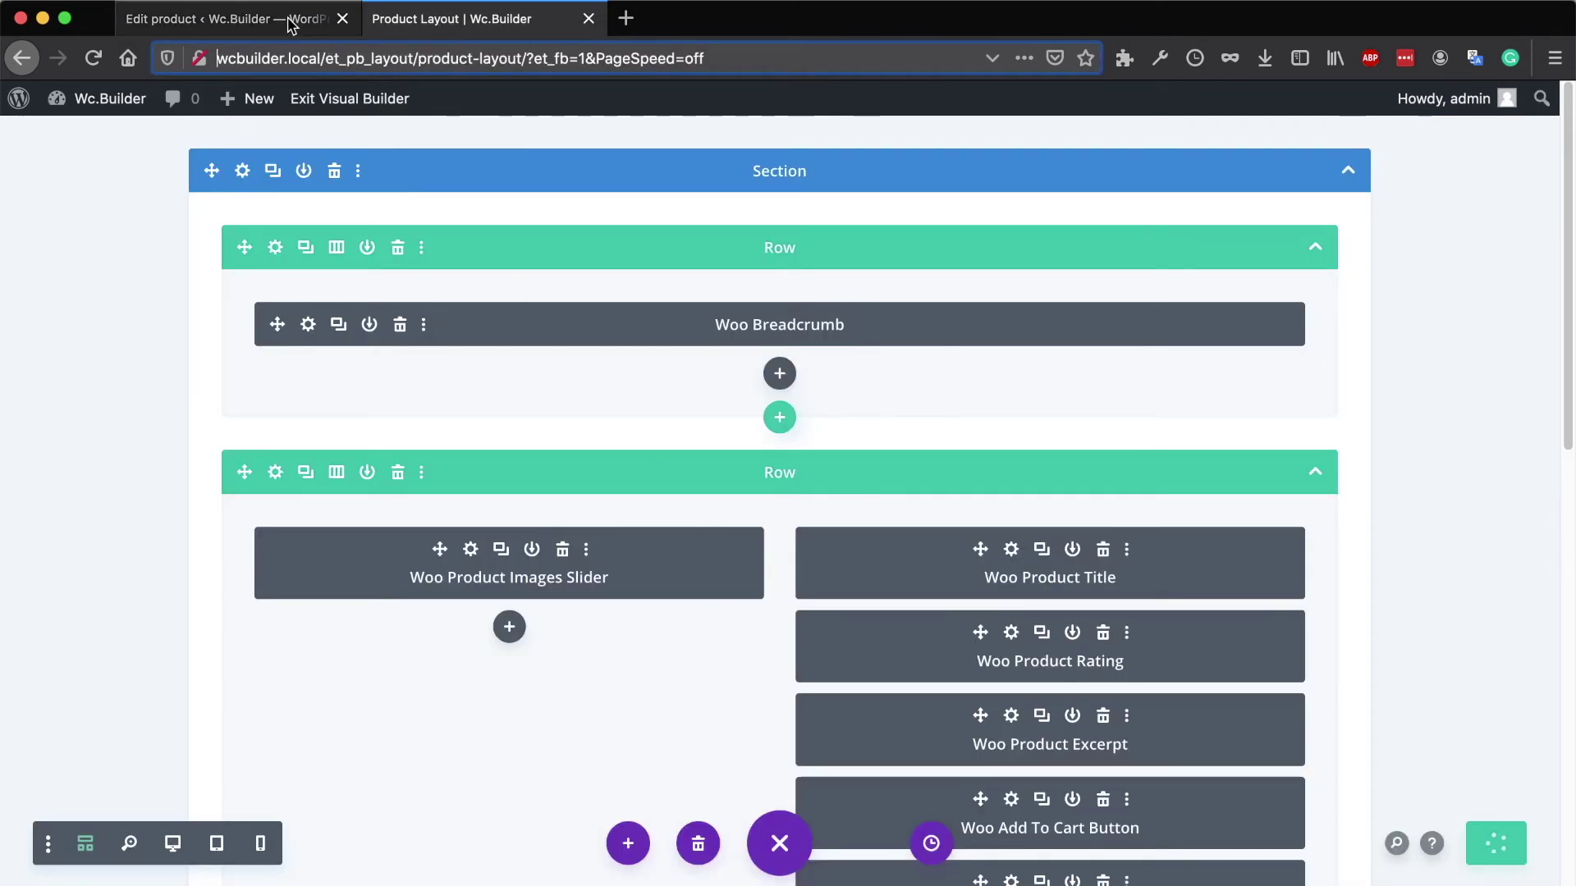
click(289, 22)
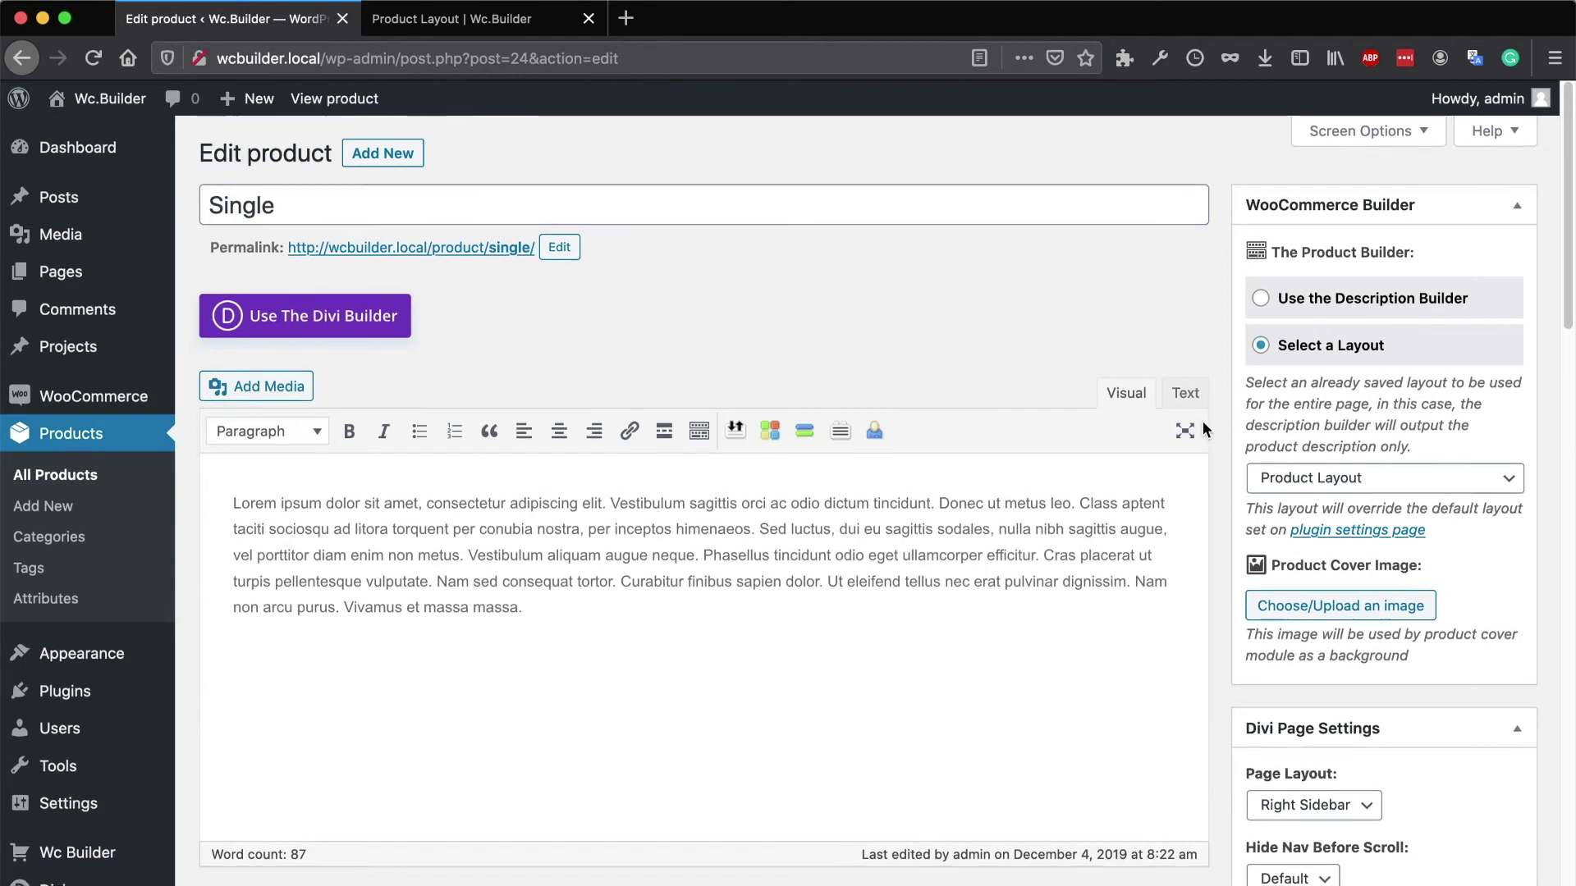
scroll(1203, 424, down, 6)
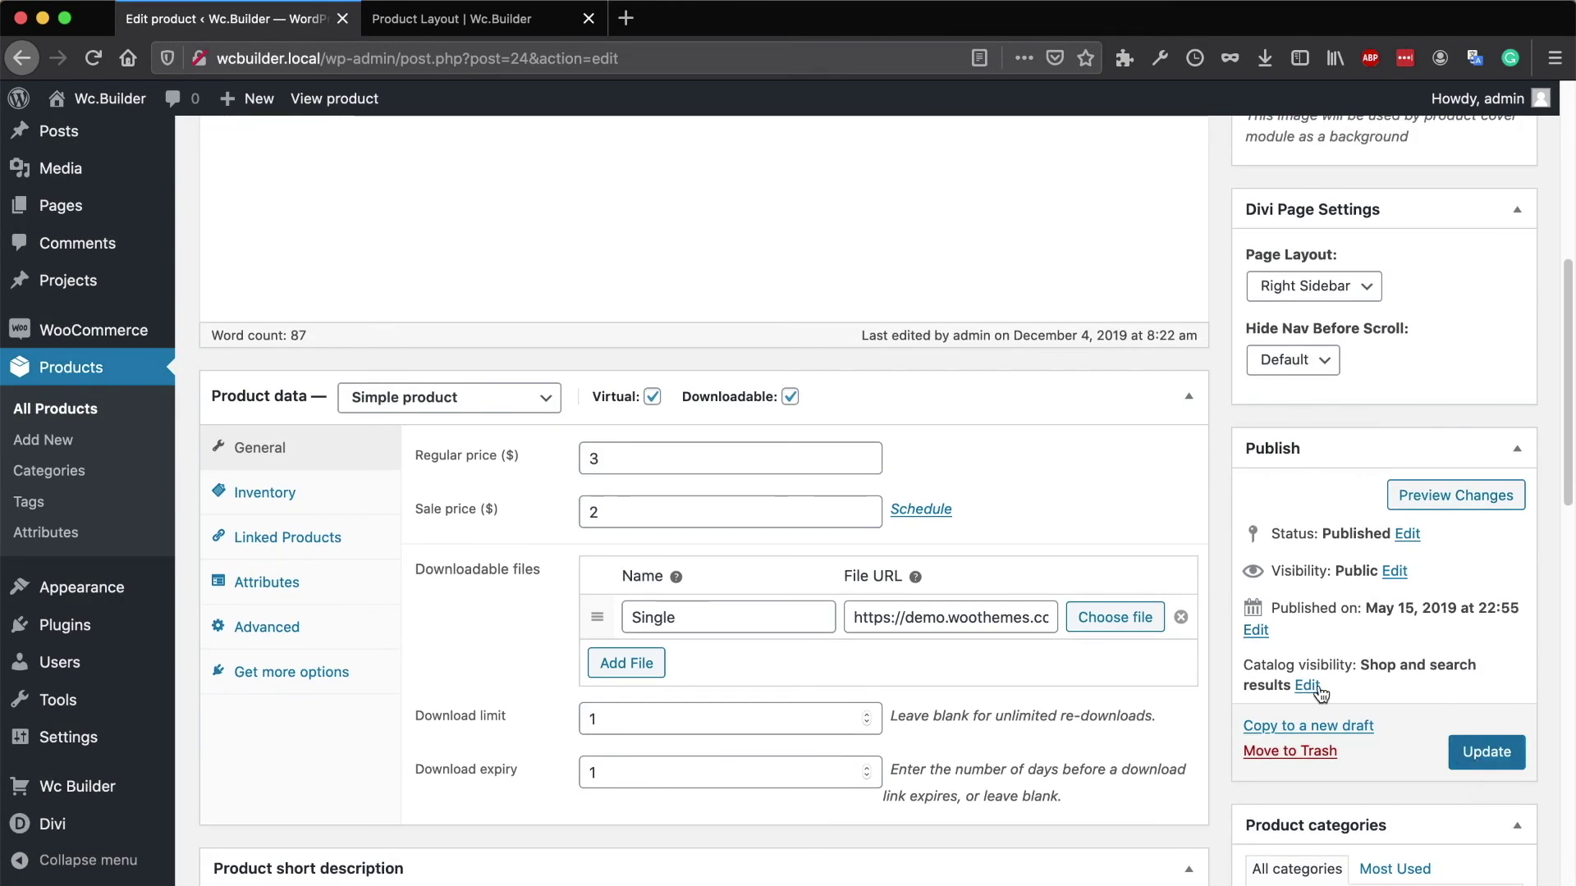
click(1486, 752)
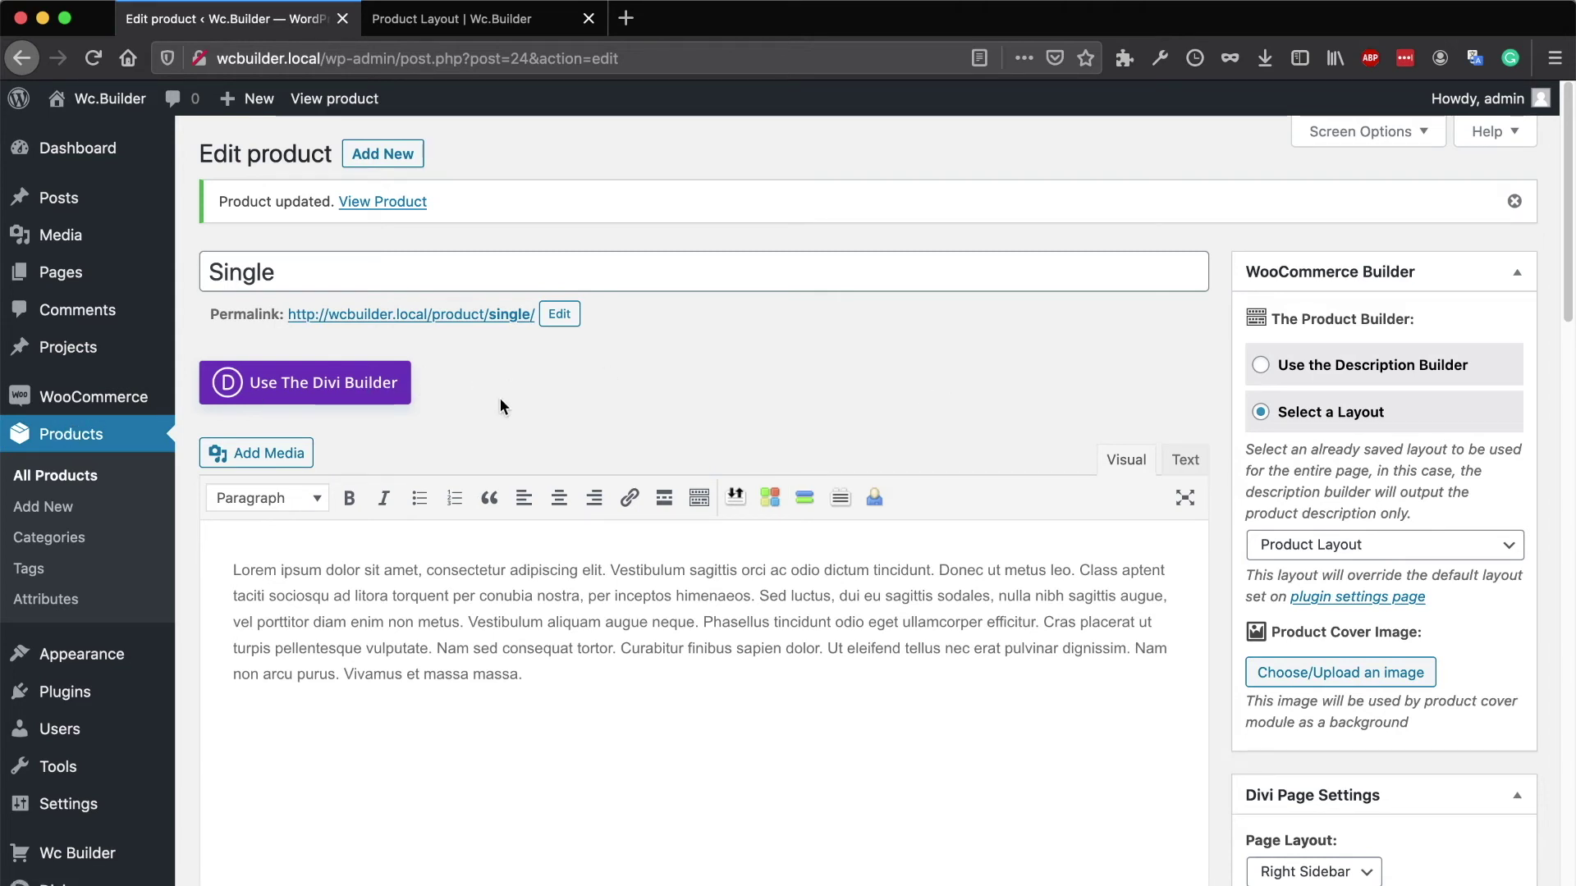
- Enable the Divi Builder for the Single product's description and clear its prebuilt layout, leaving an empty section
click(374, 392)
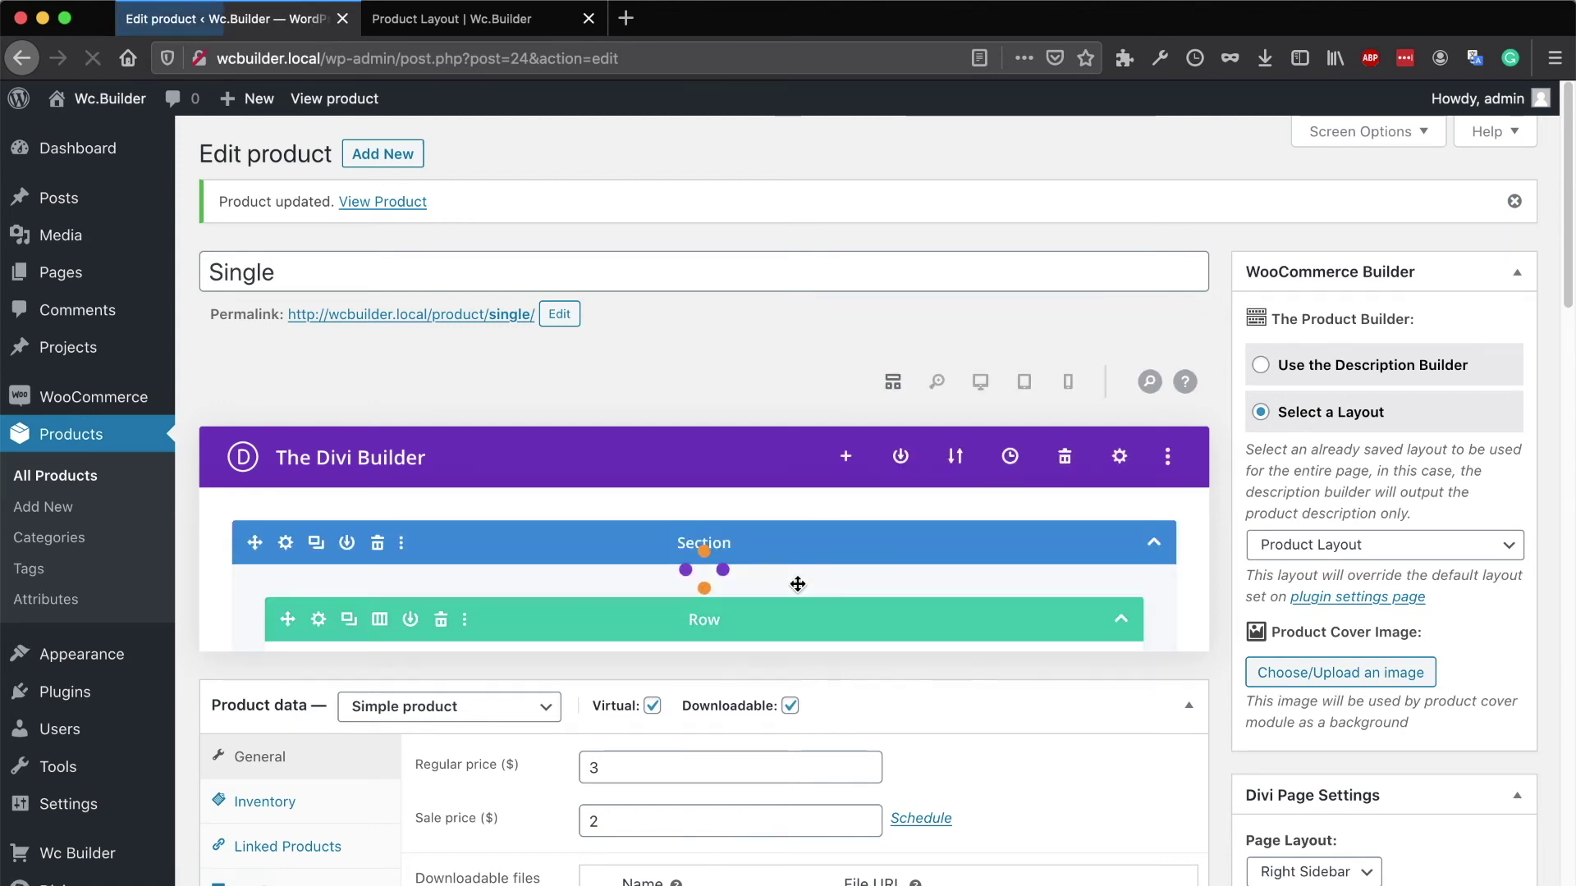
scroll(975, 593, down, 10)
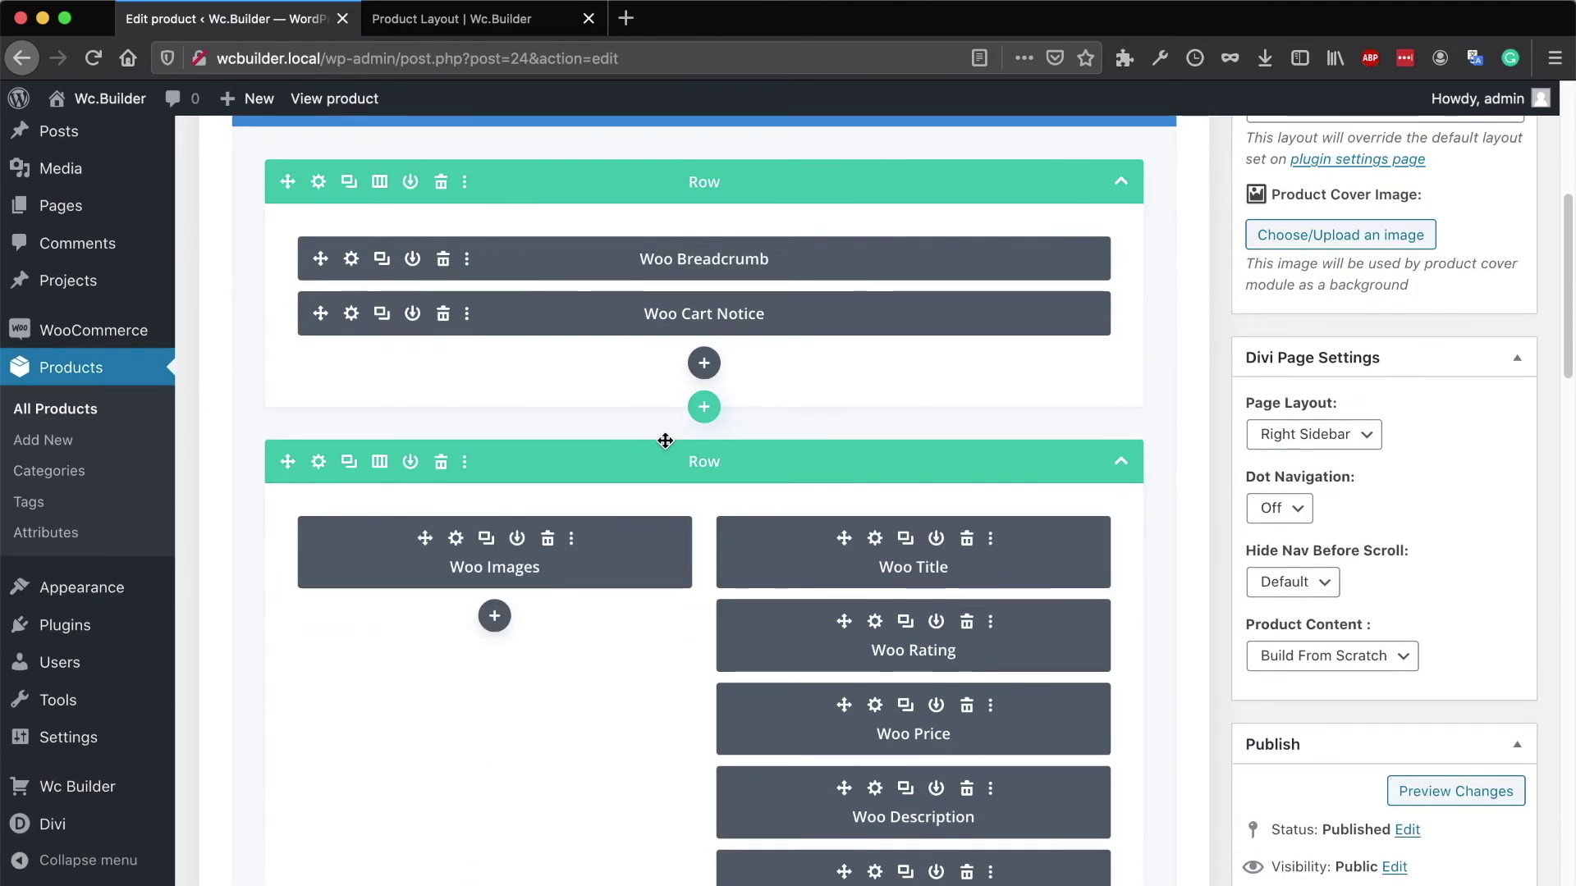
scroll(768, 490, down, 4)
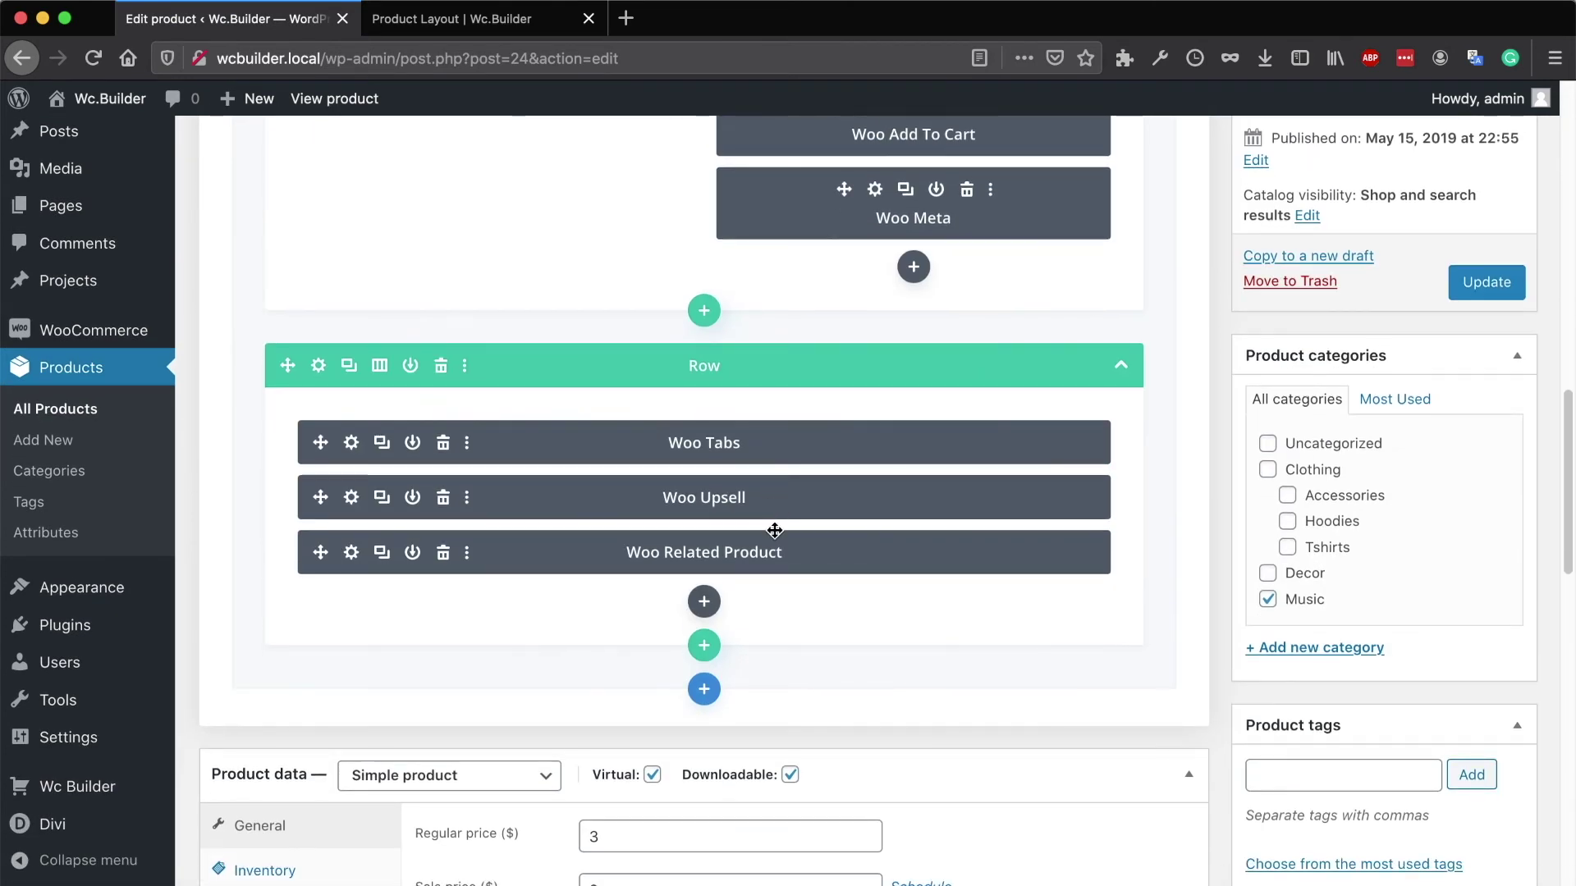
scroll(770, 492, up, 6)
scroll(774, 534, up, 8)
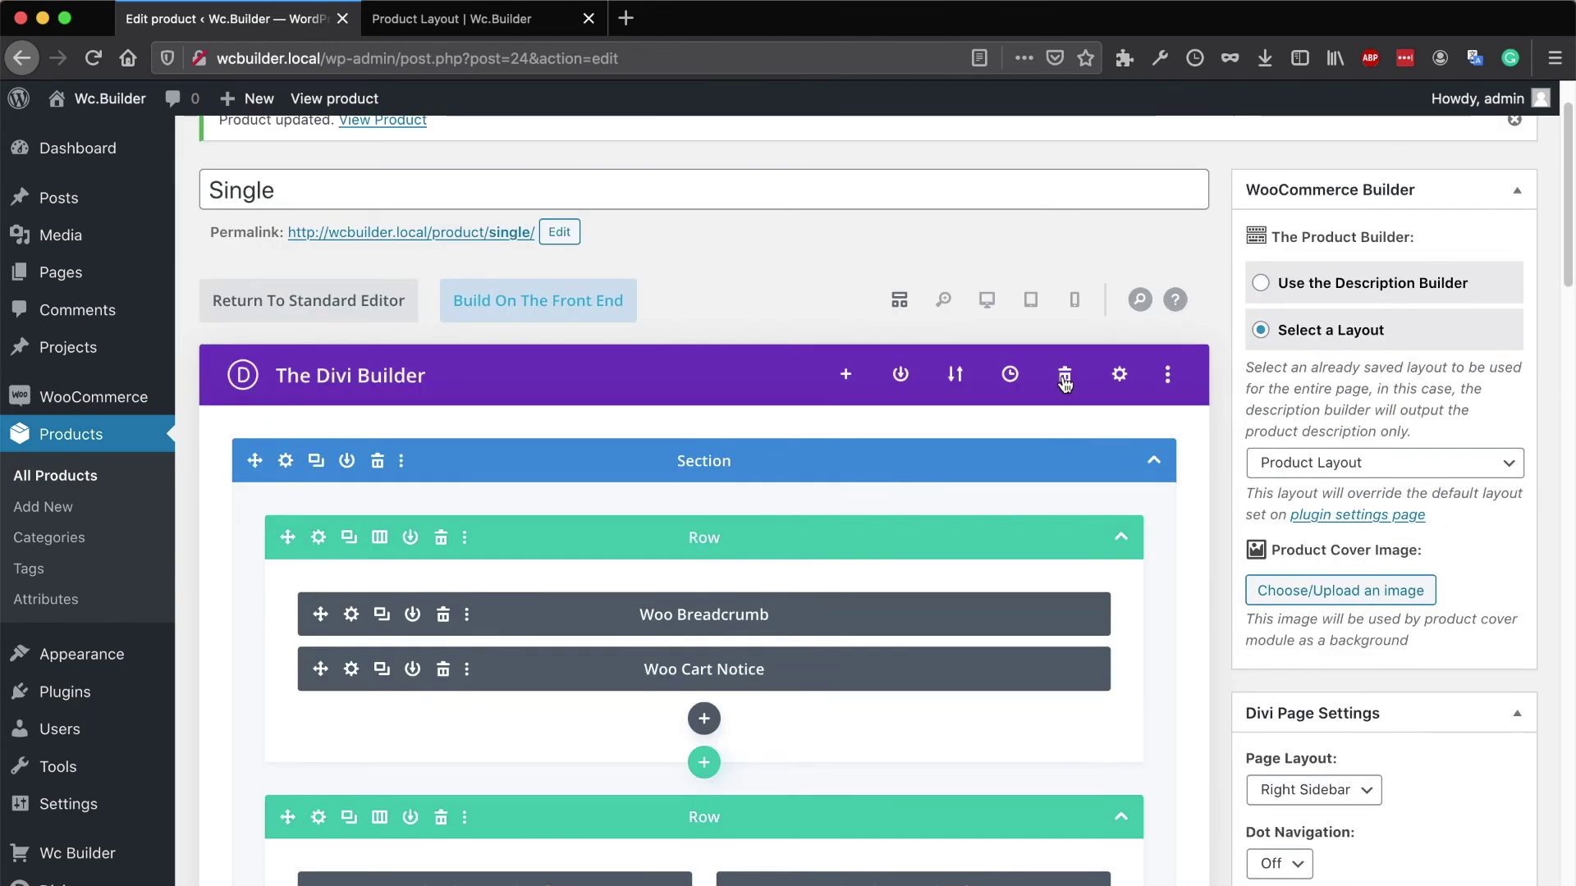
click(1065, 376)
click(1025, 627)
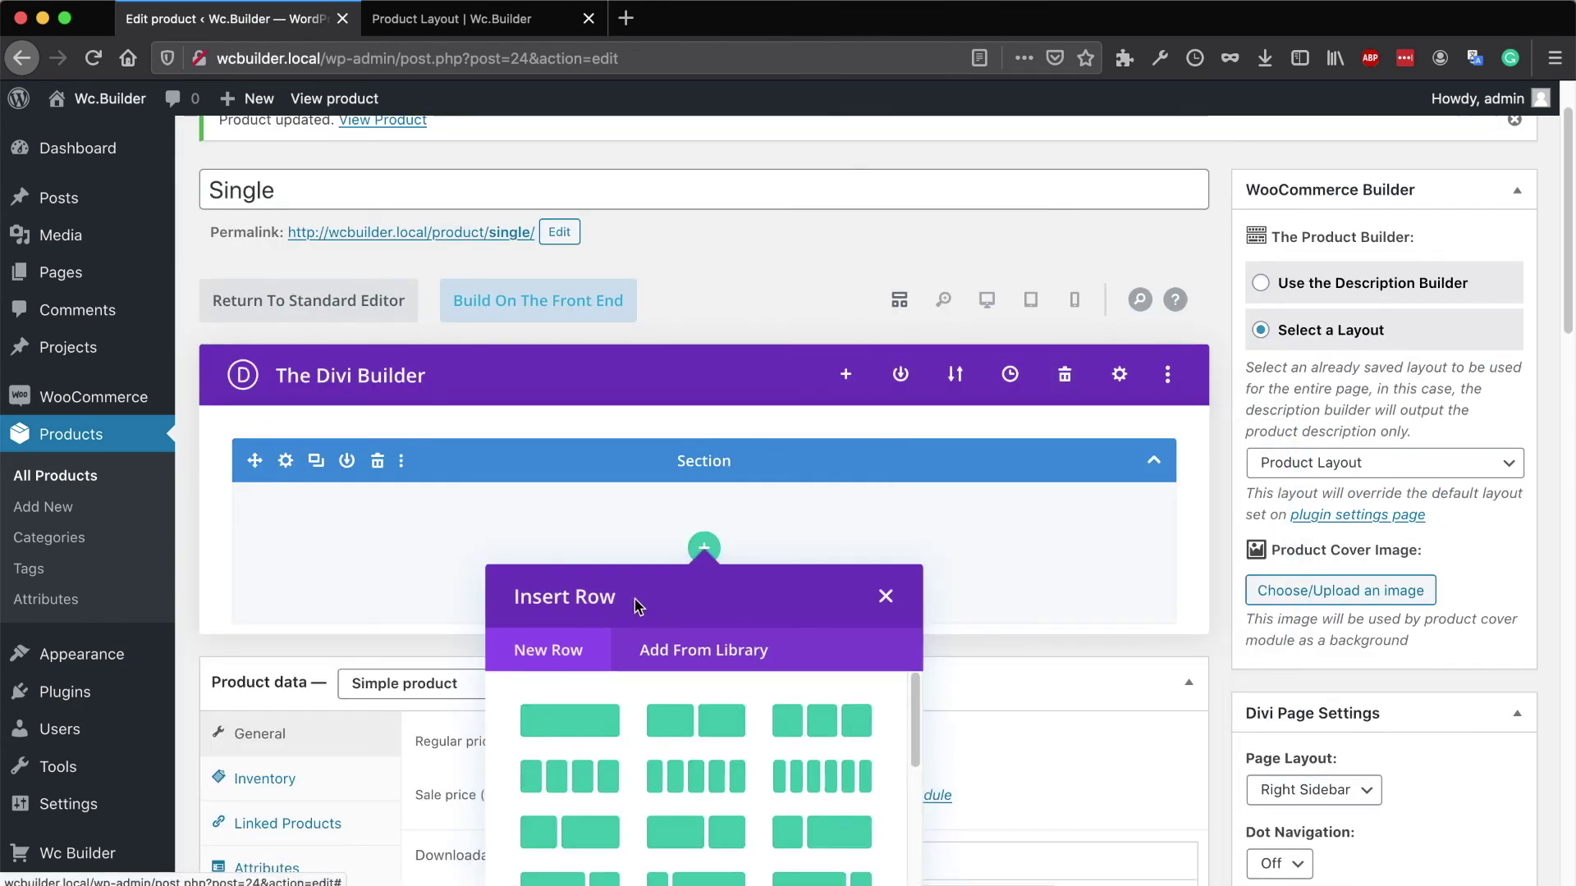
click(531, 509)
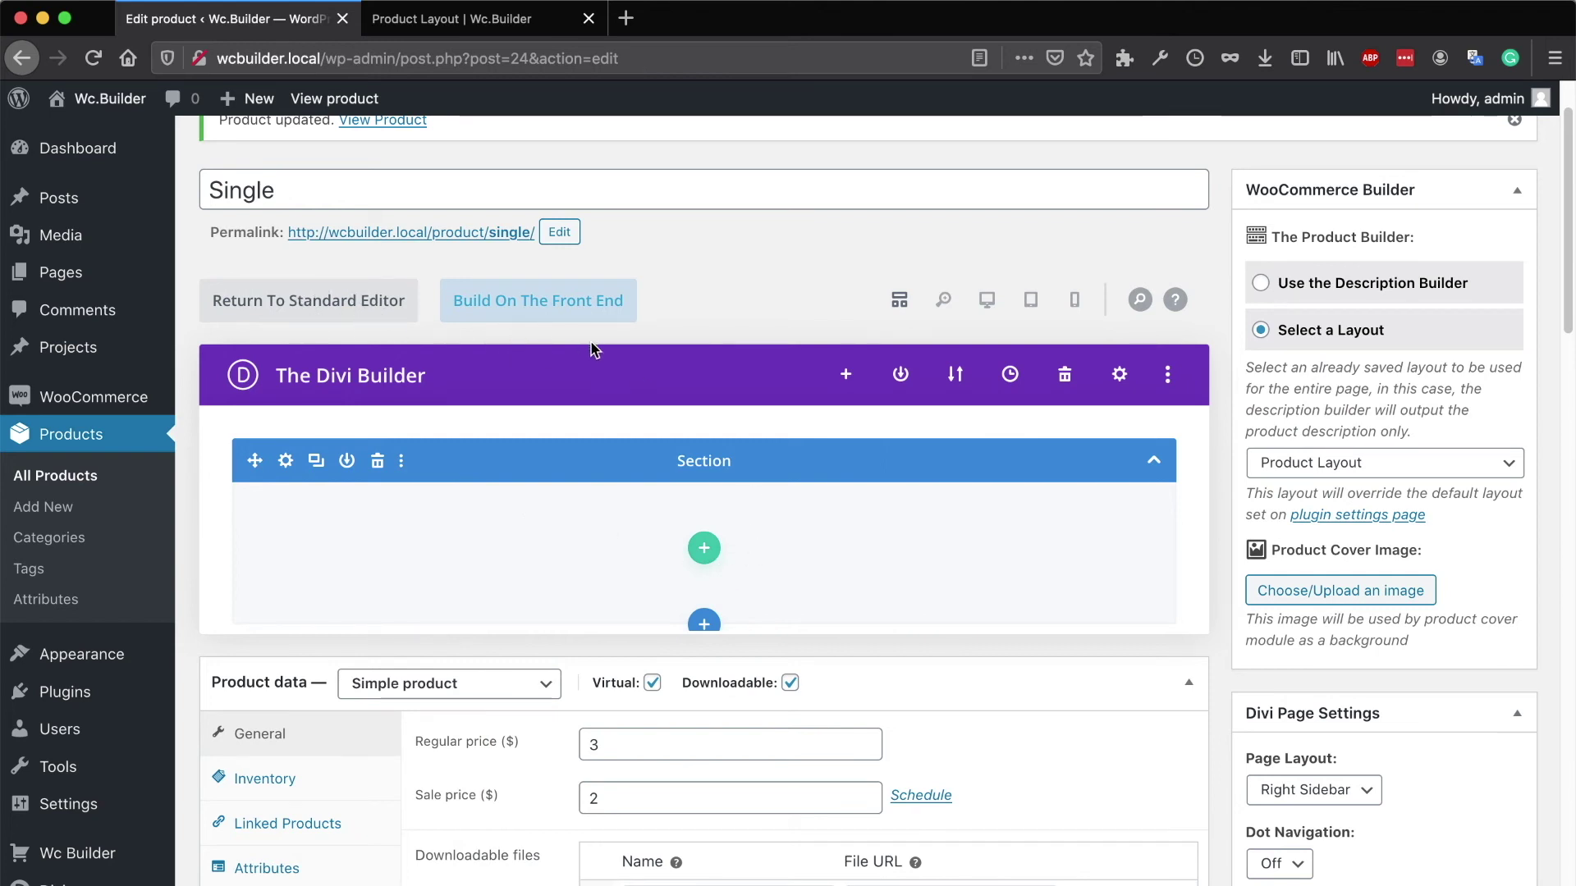
- Examine the product's long and short description fields, the empty Divi Builder section and the selected layout option
scroll(602, 482, down, 15)
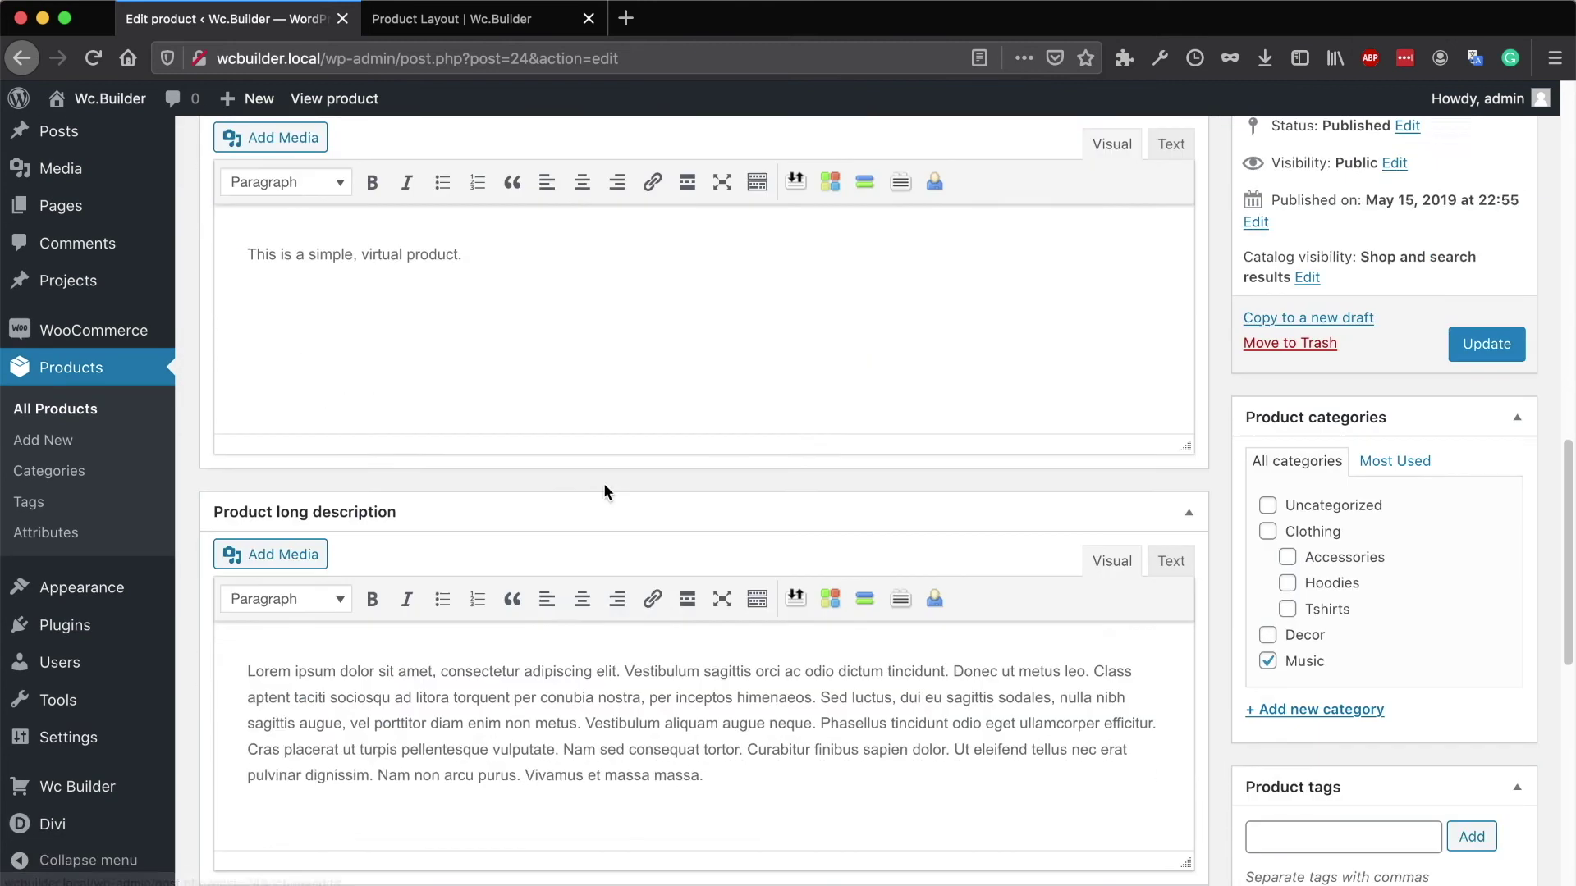
scroll(604, 491, down, 2)
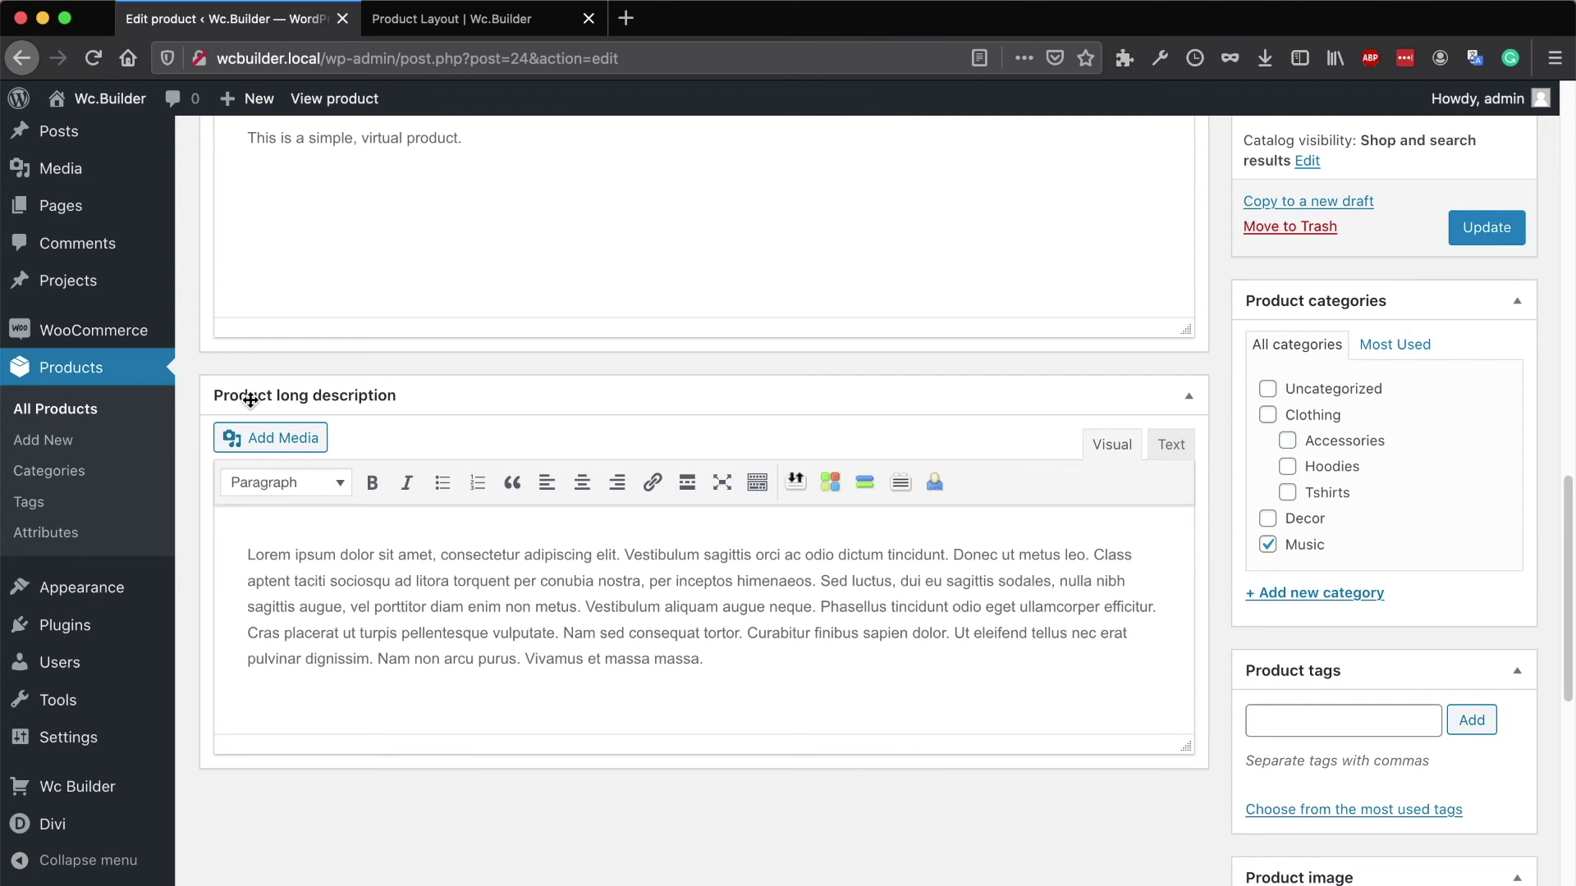
click(573, 608)
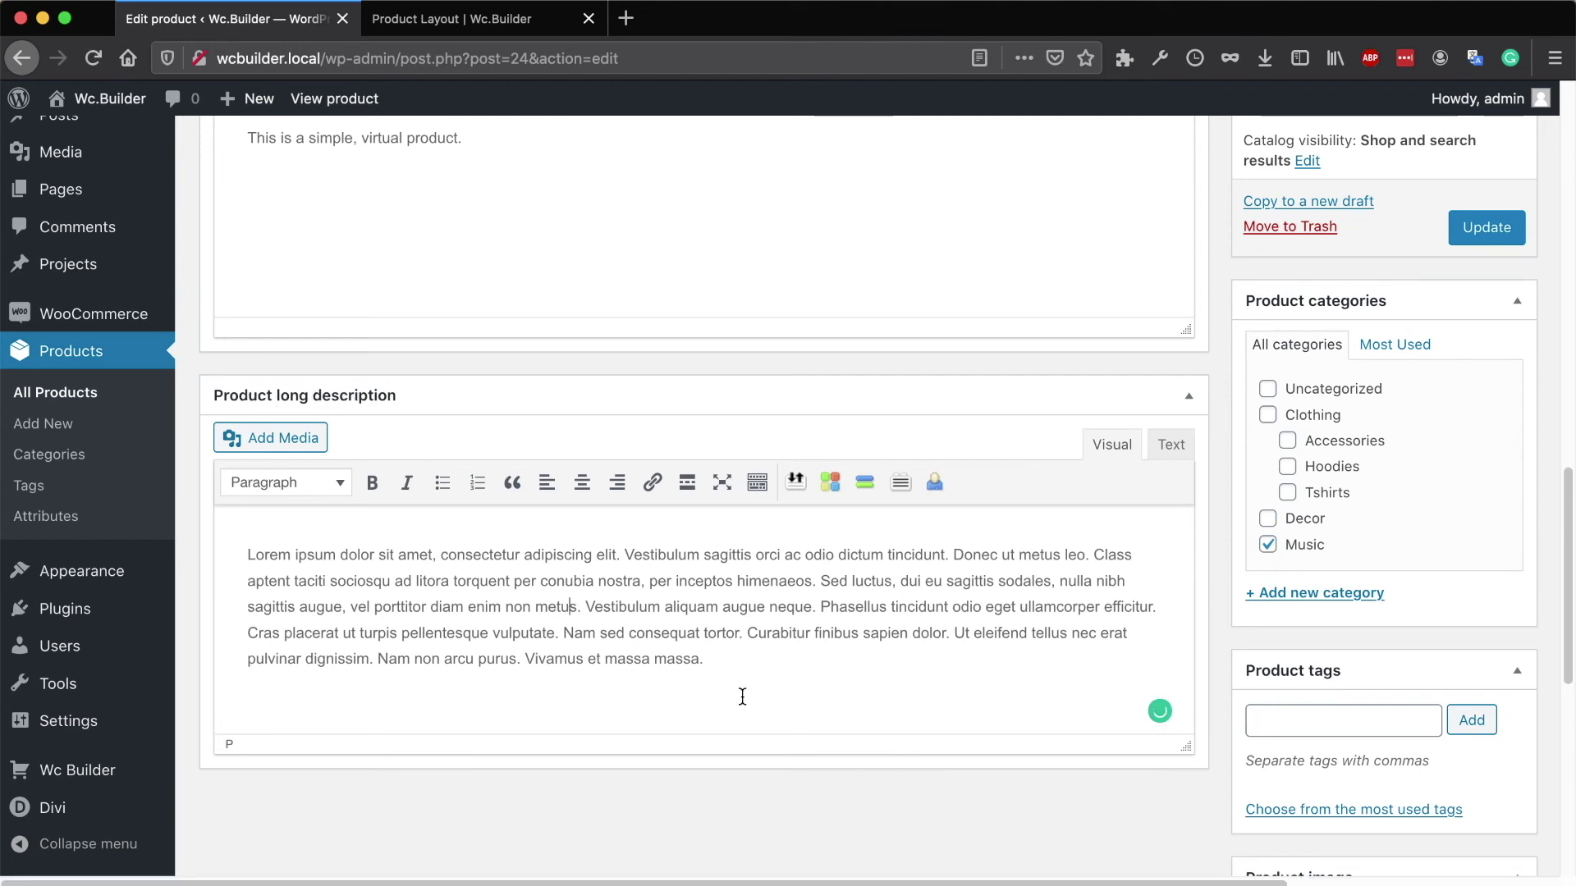
drag(705, 661, 246, 534)
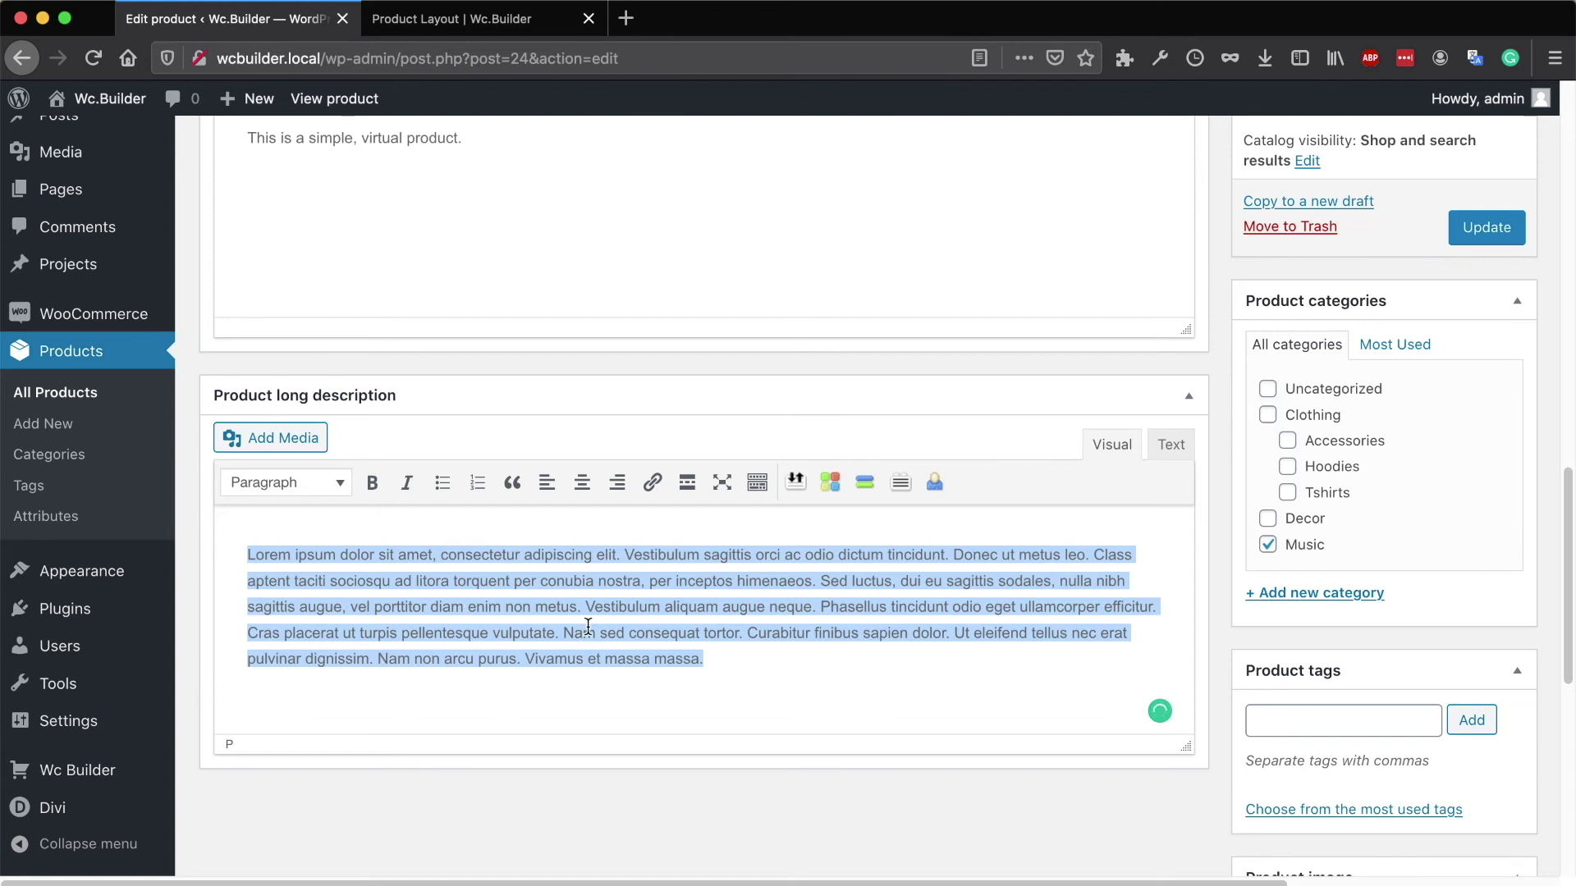
click(706, 679)
scroll(707, 678, up, 20)
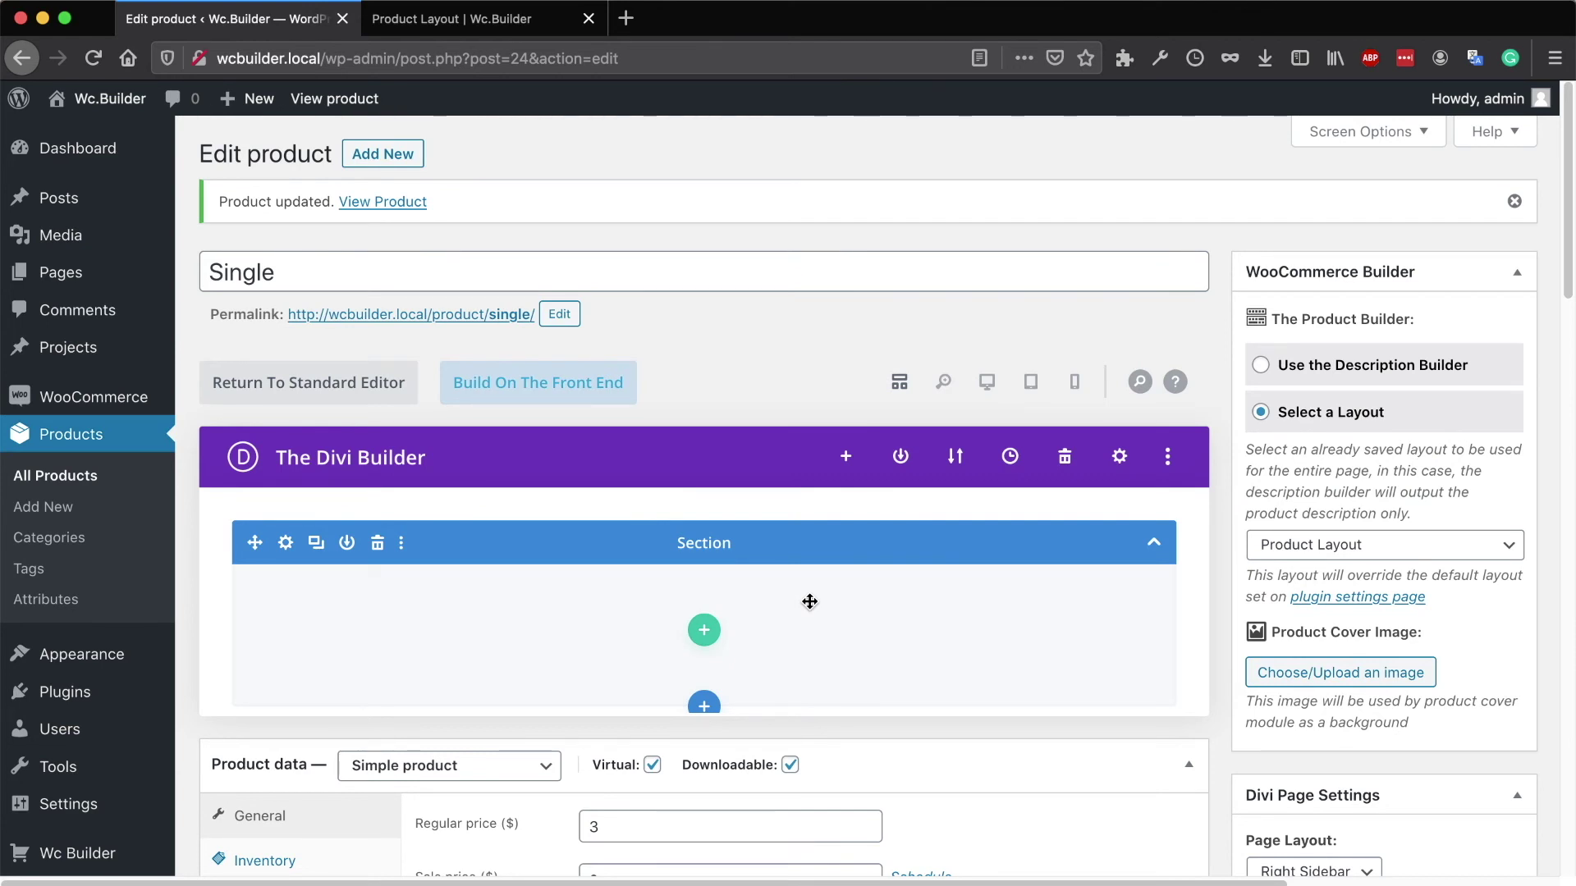
scroll(810, 601, down, 12)
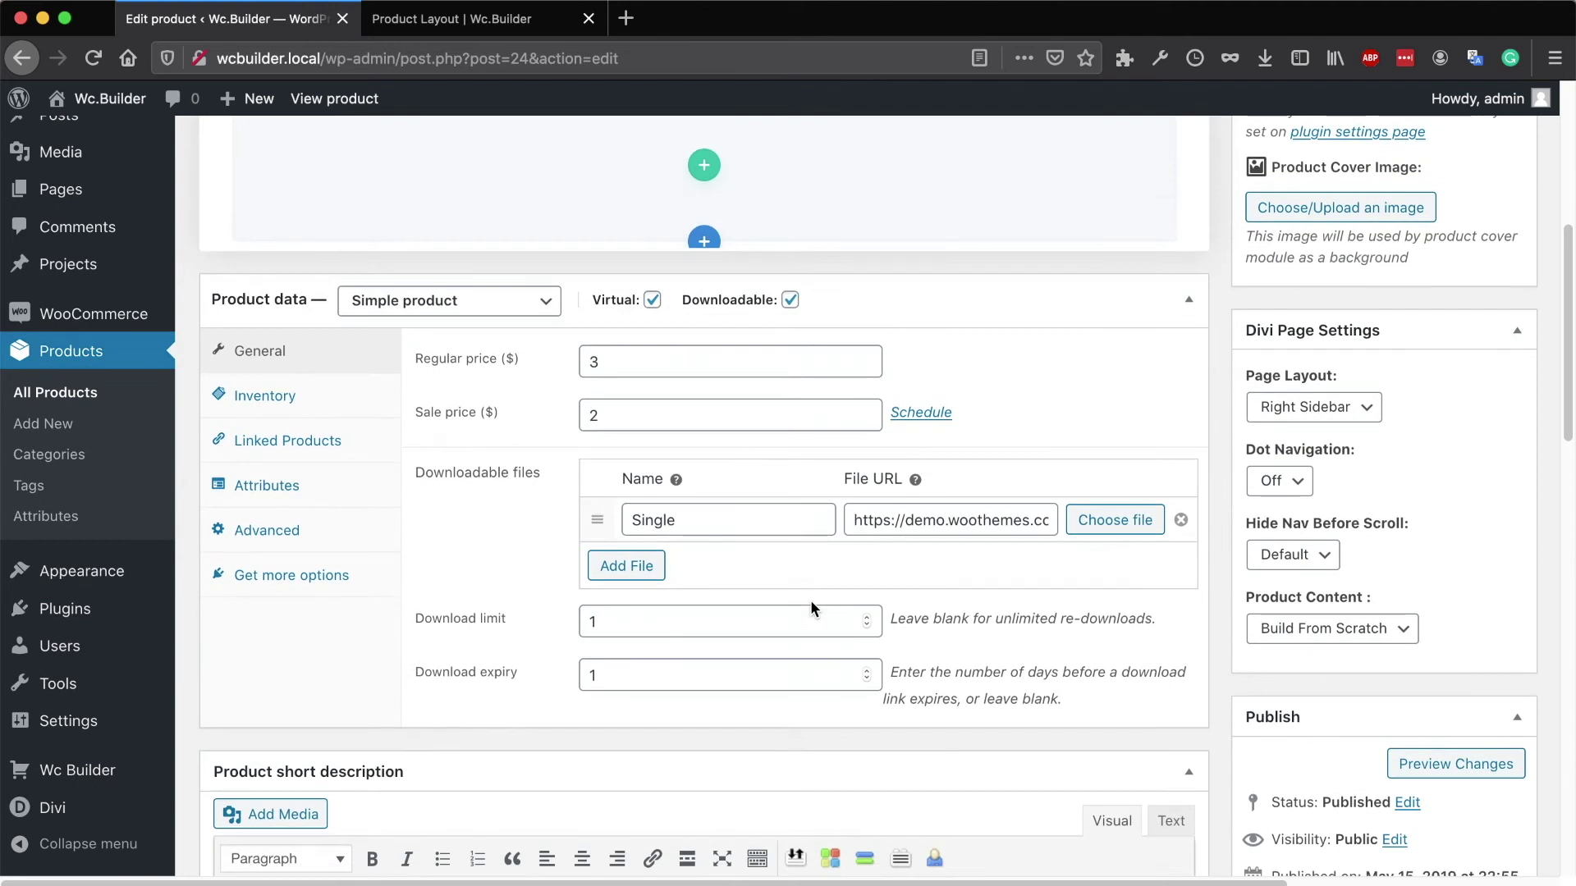
scroll(399, 728, down, 5)
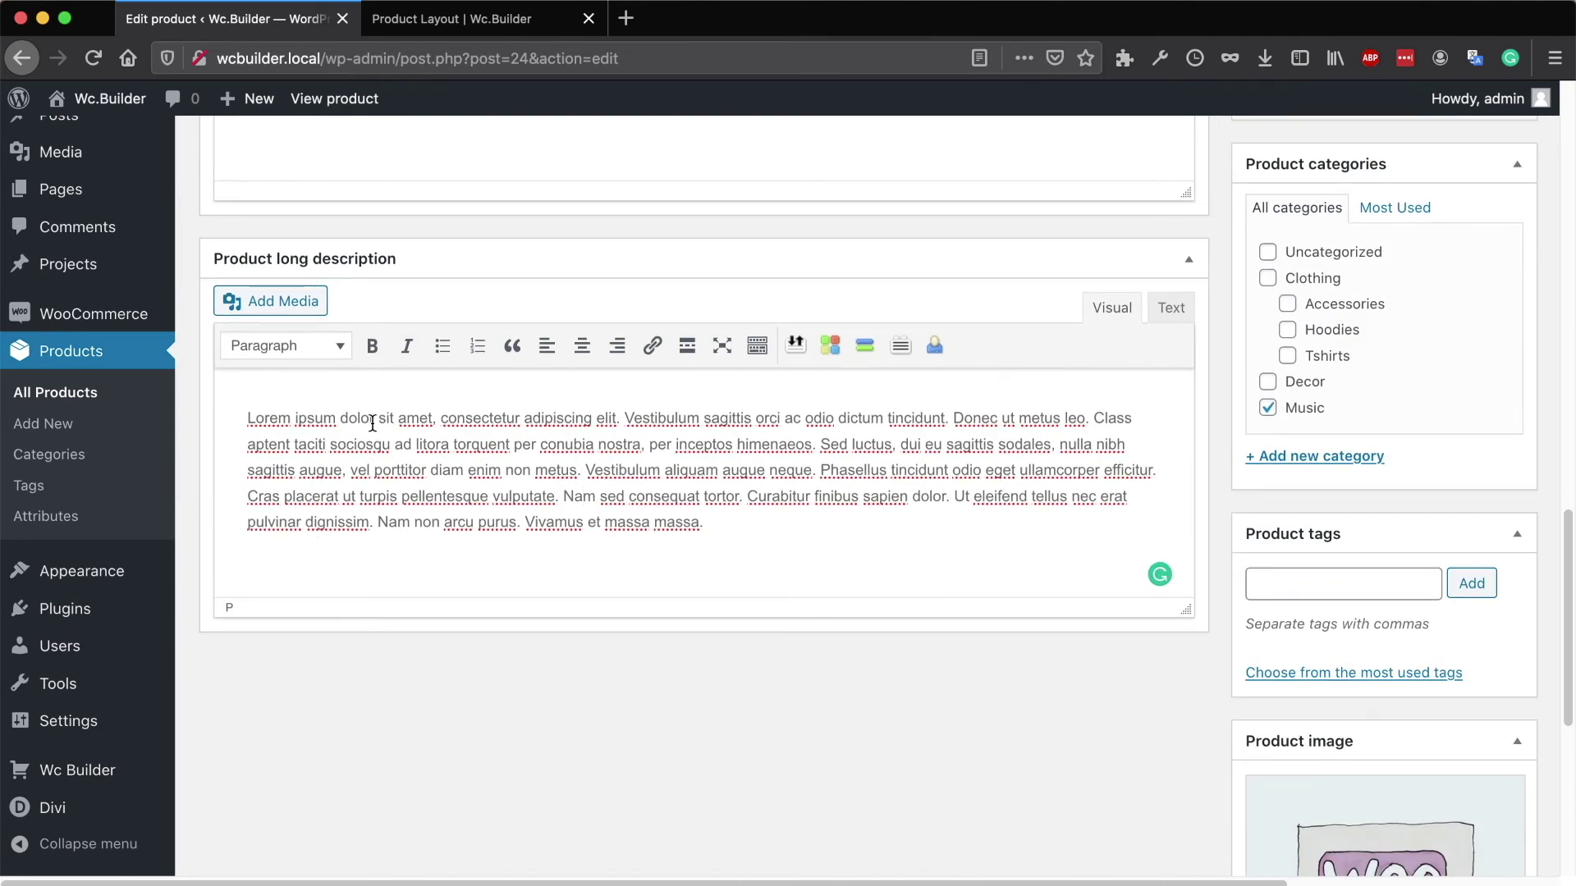
drag(781, 534, 245, 398)
click(762, 545)
scroll(755, 560, up, 5)
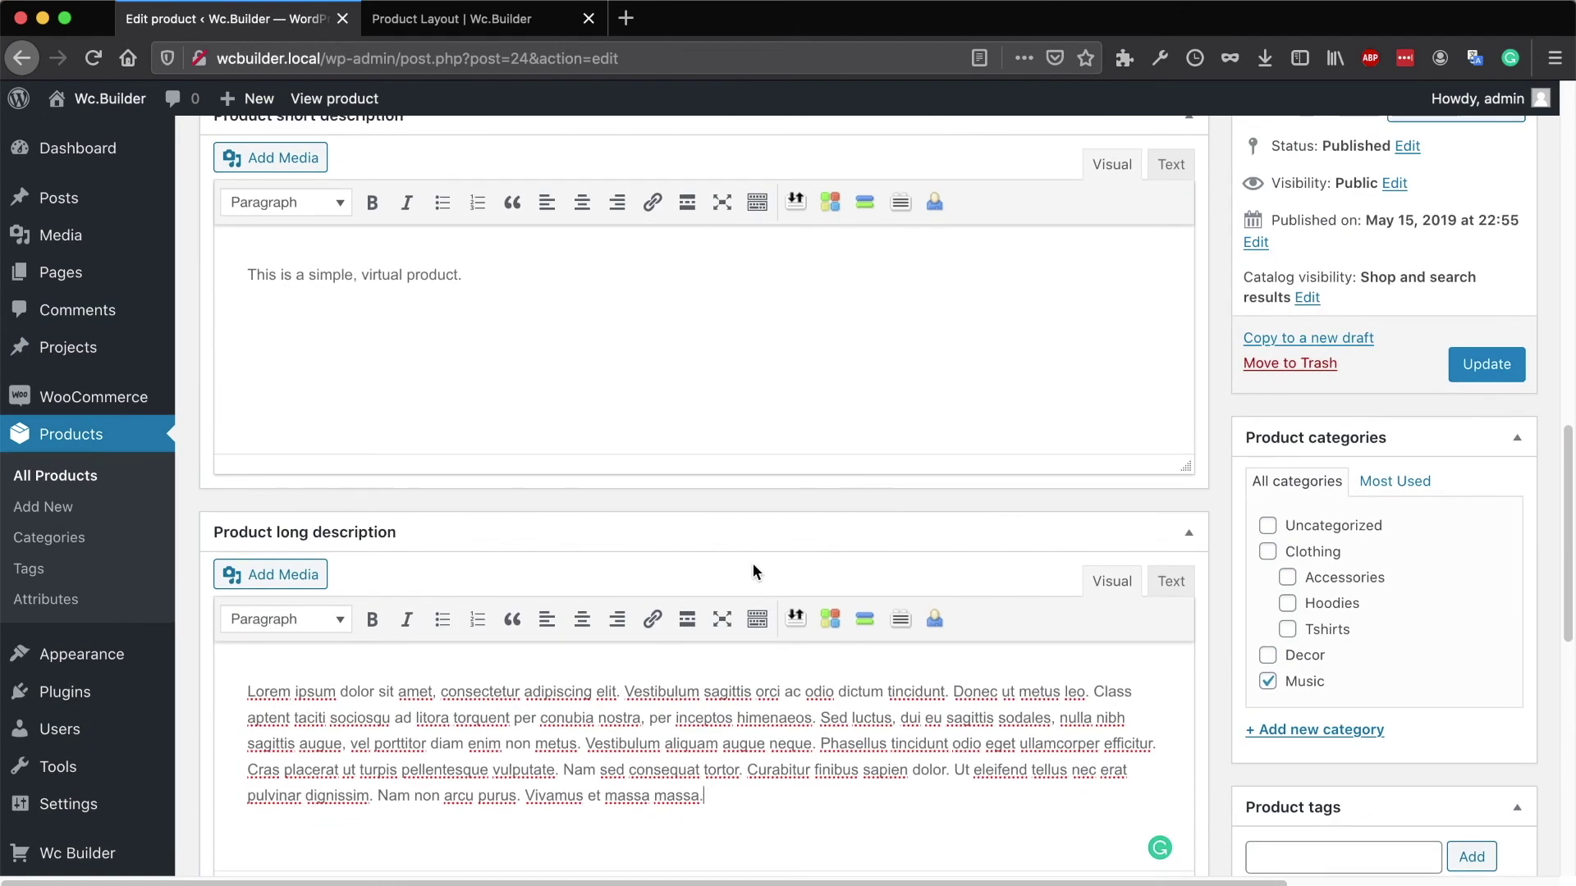
scroll(753, 566, up, 1)
scroll(753, 564, down, 4)
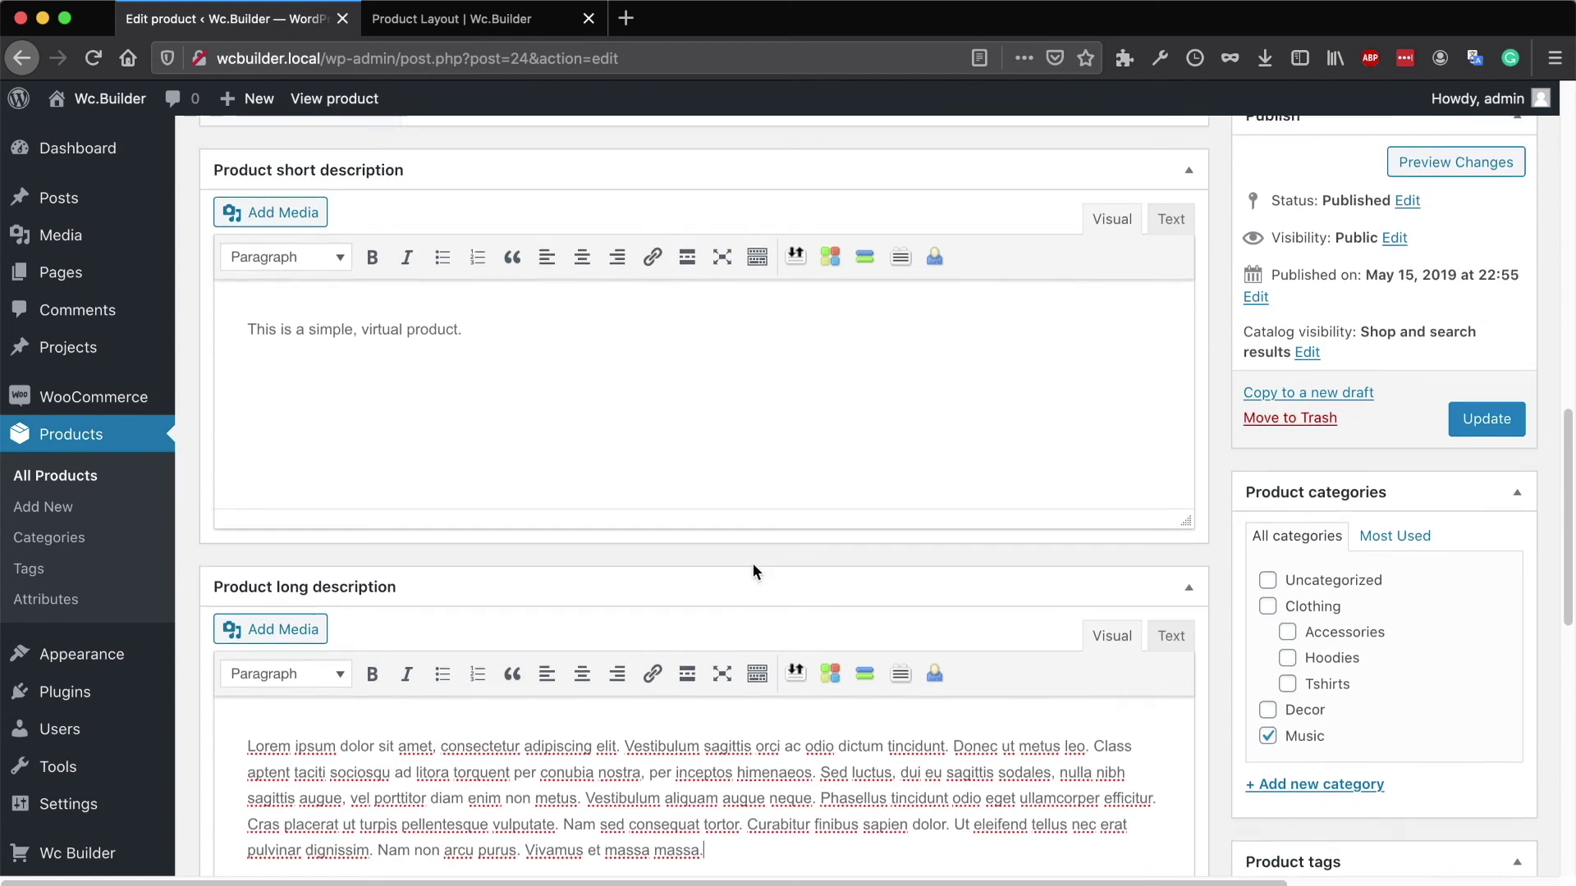
scroll(886, 619, up, 20)
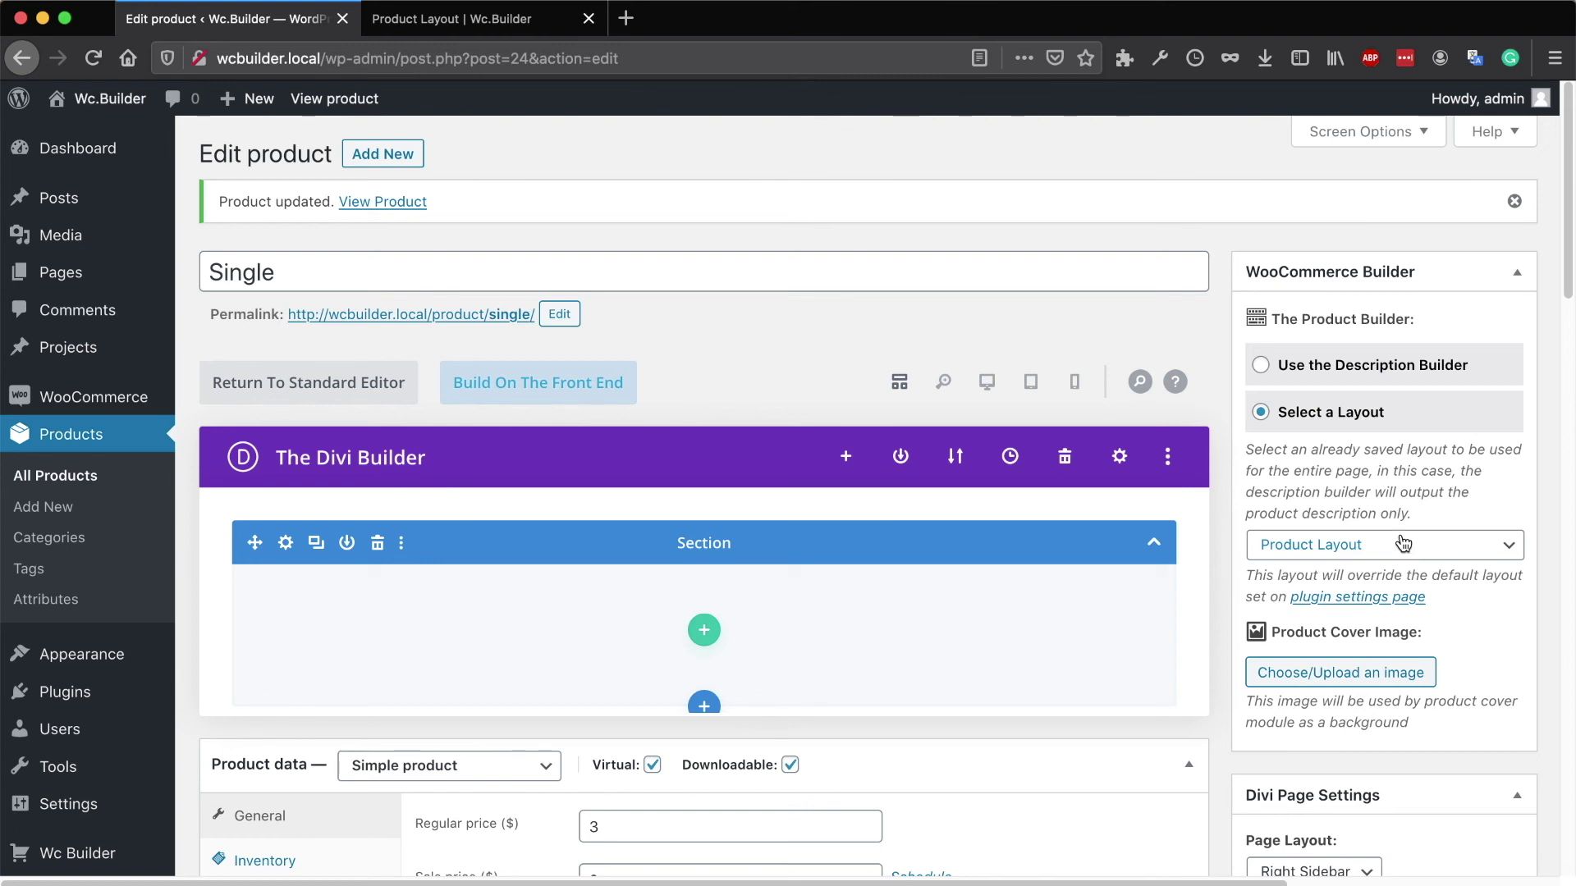
- Cut the whole lorem ipsum text out of the Product long description
scroll(763, 547, down, 1)
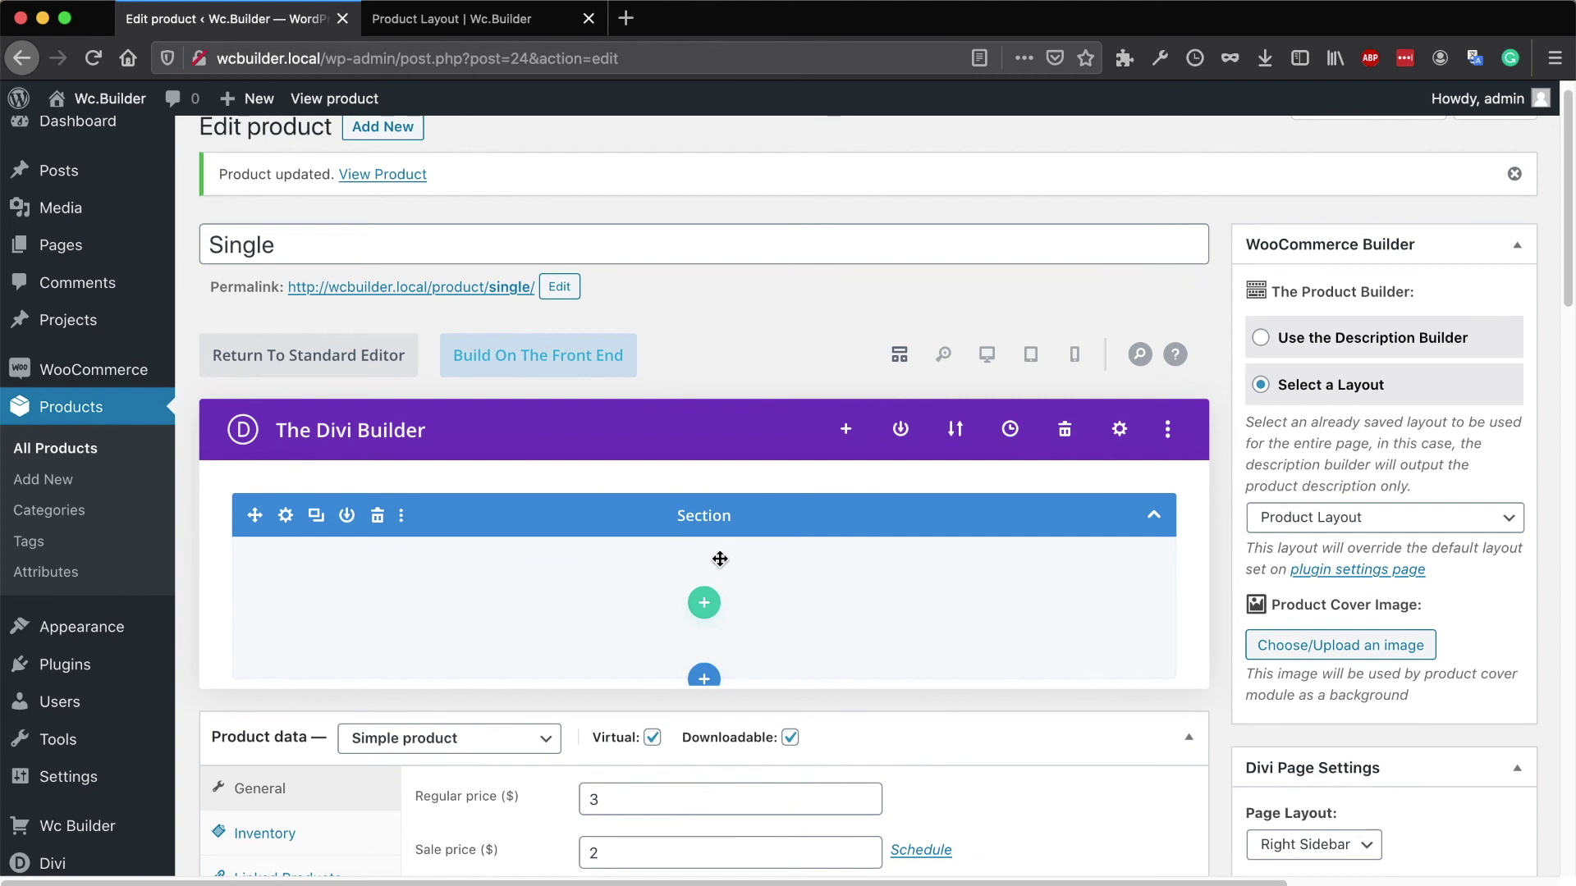
scroll(752, 553, down, 15)
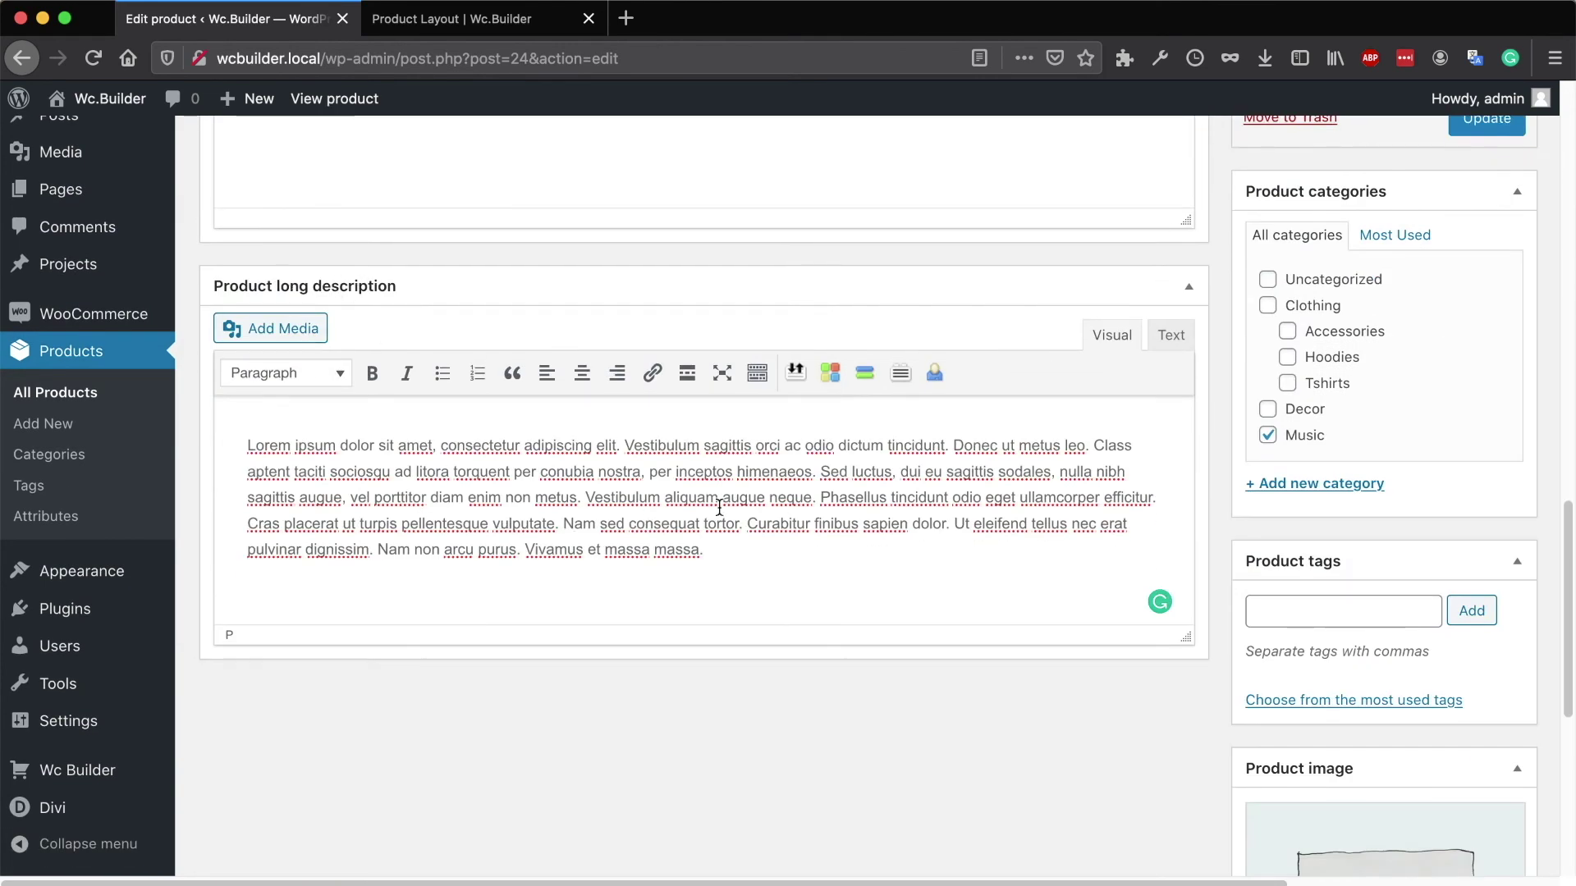
drag(707, 549, 251, 444)
right_click(549, 524)
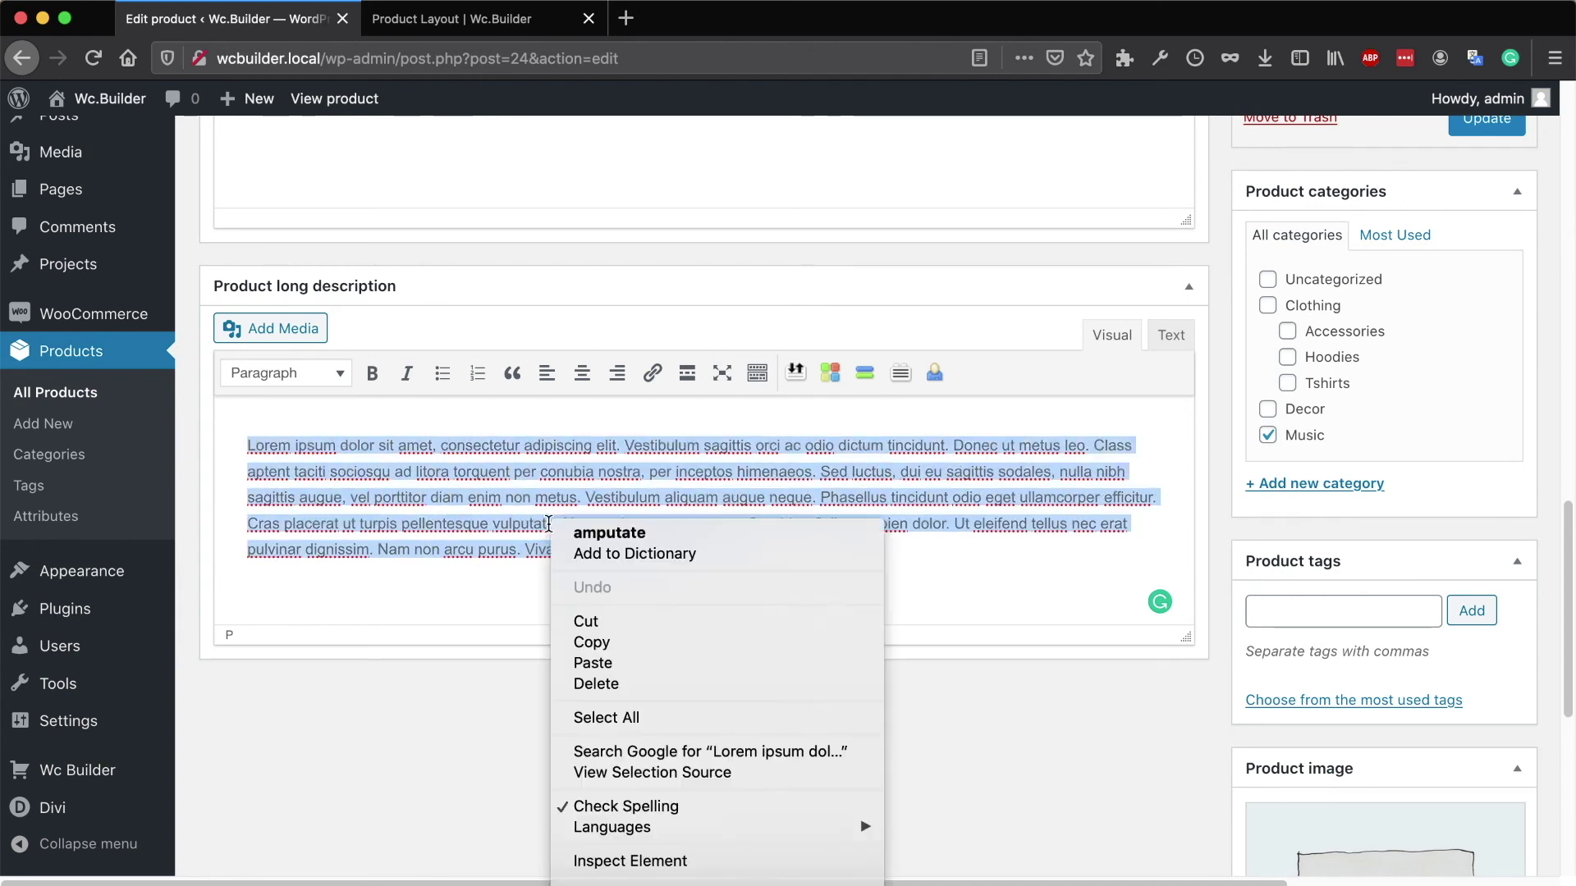
click(623, 626)
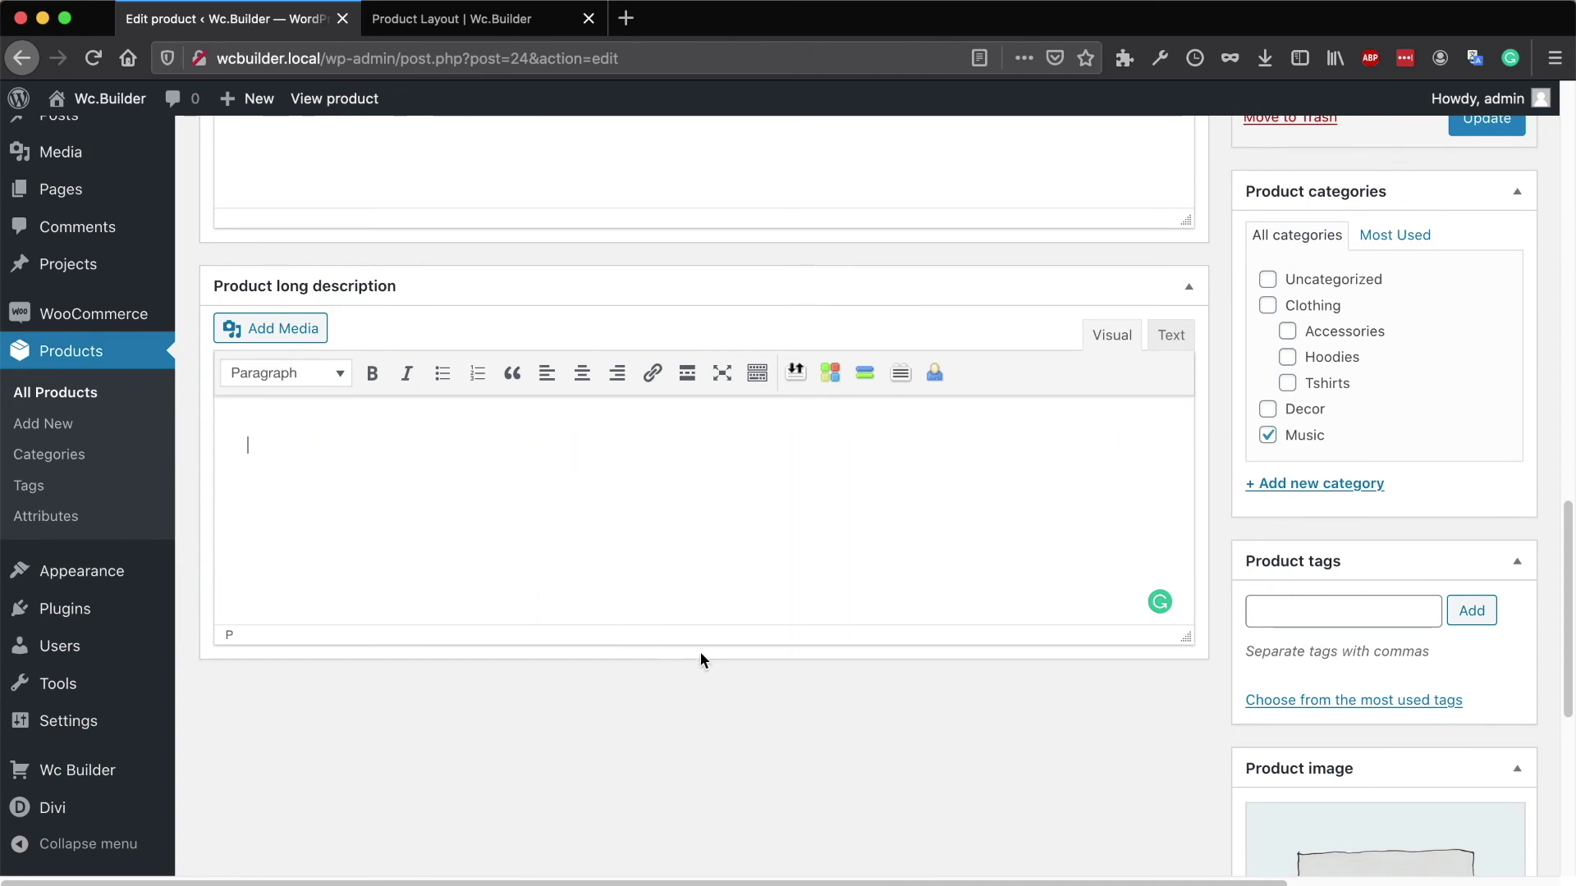
- Insert a single-column row with a Text module in the empty section, using the cut lorem ipsum description as its body
scroll(648, 631, up, 15)
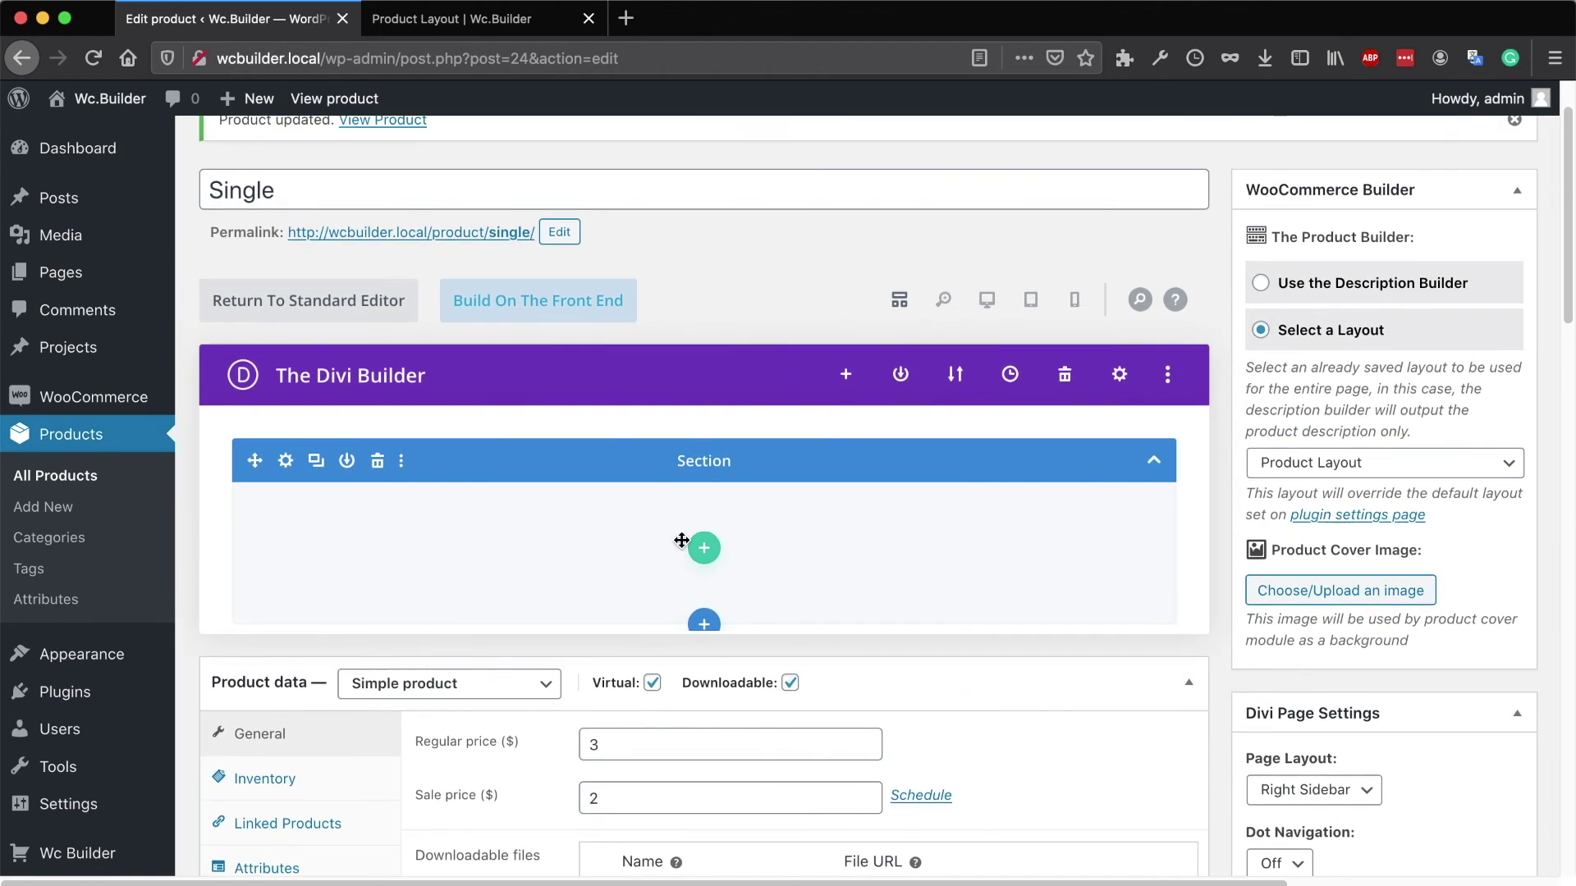
click(703, 548)
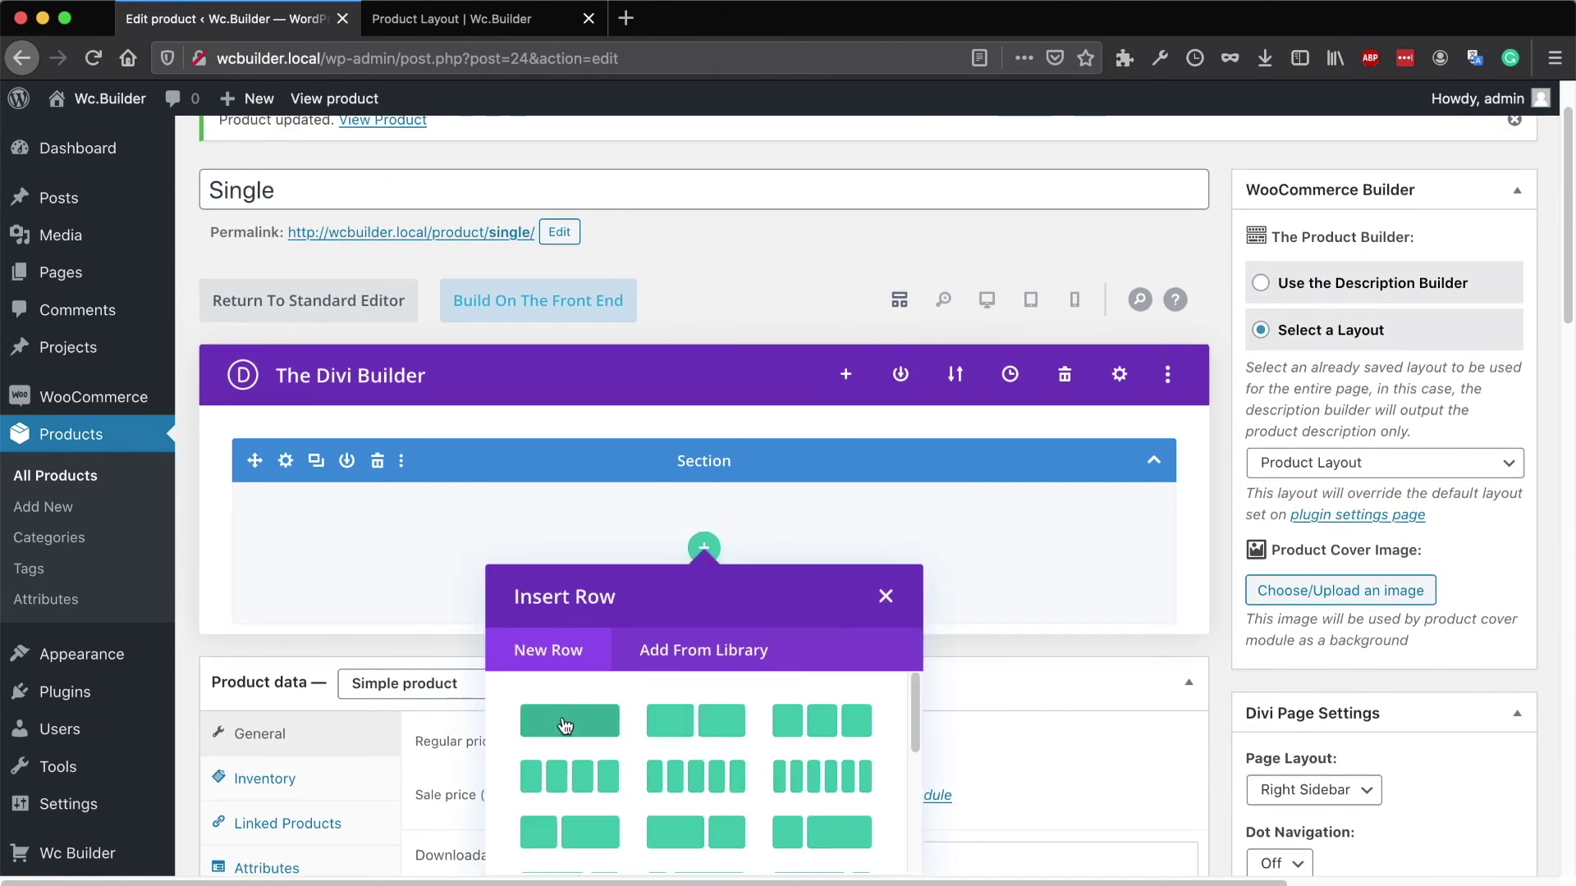
click(565, 724)
text(text)
click(614, 384)
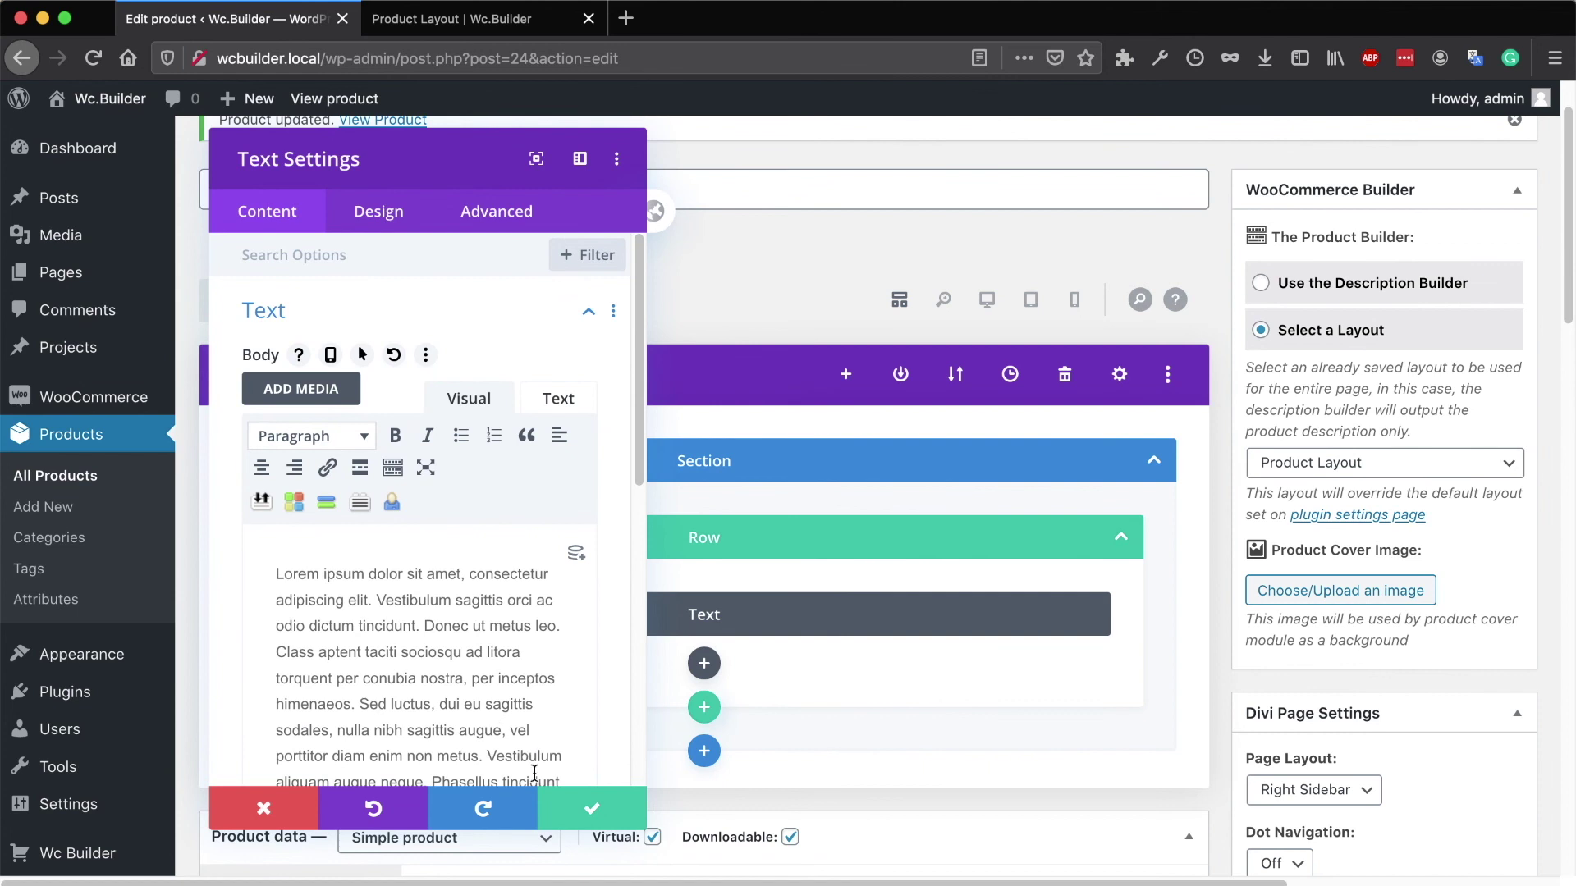
click(589, 809)
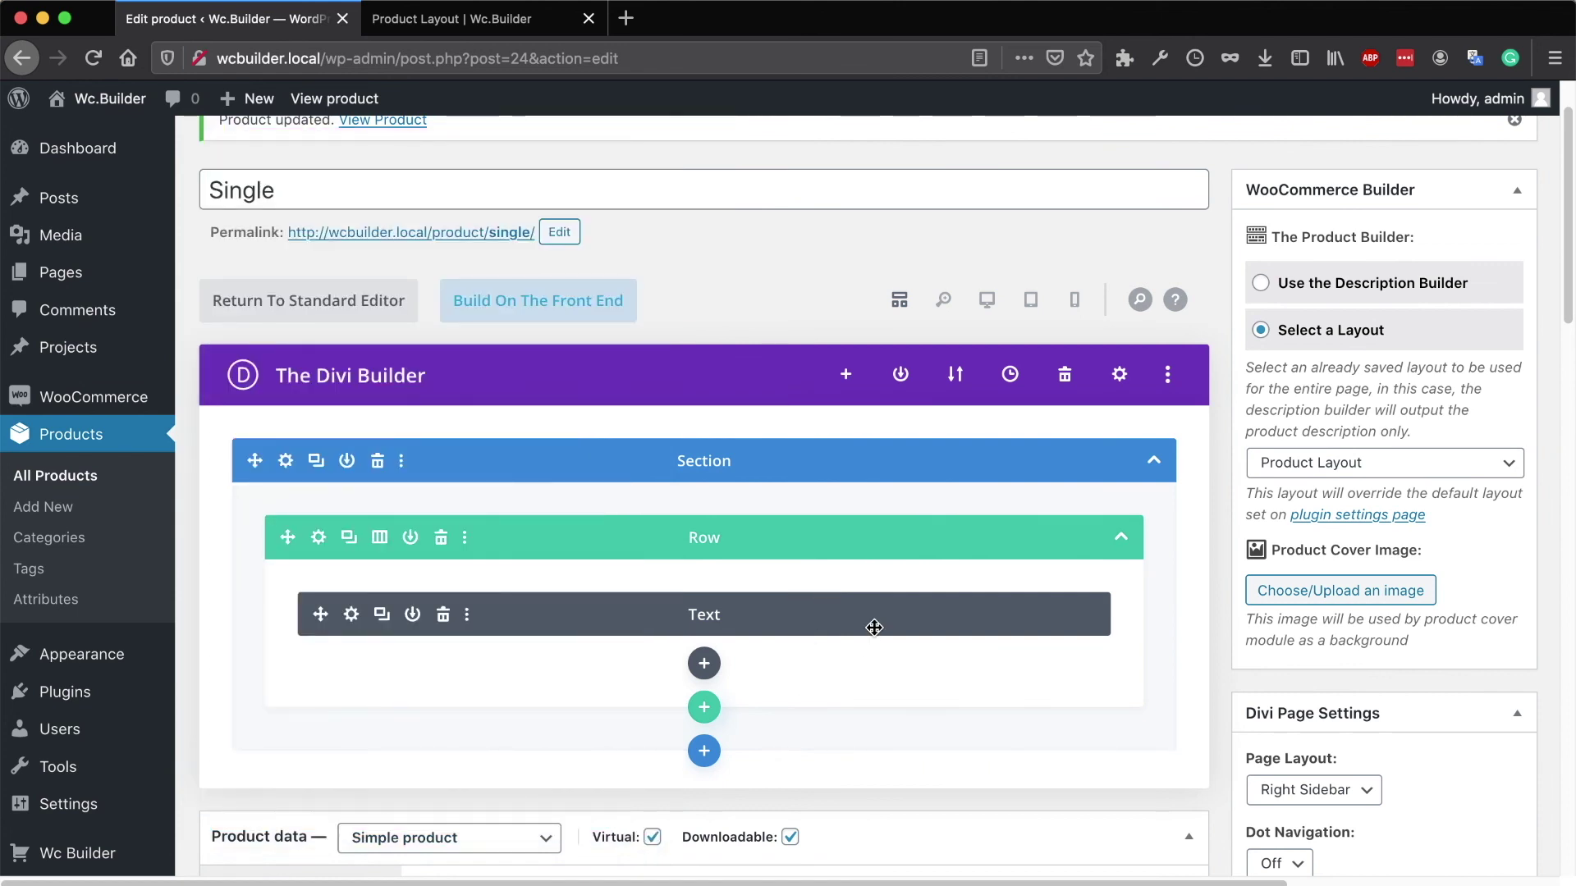
- Examine the product's selected layout option and the Woo Product Description and Woo Product Tabs modules in the Product Layout
scroll(965, 575, down, 2)
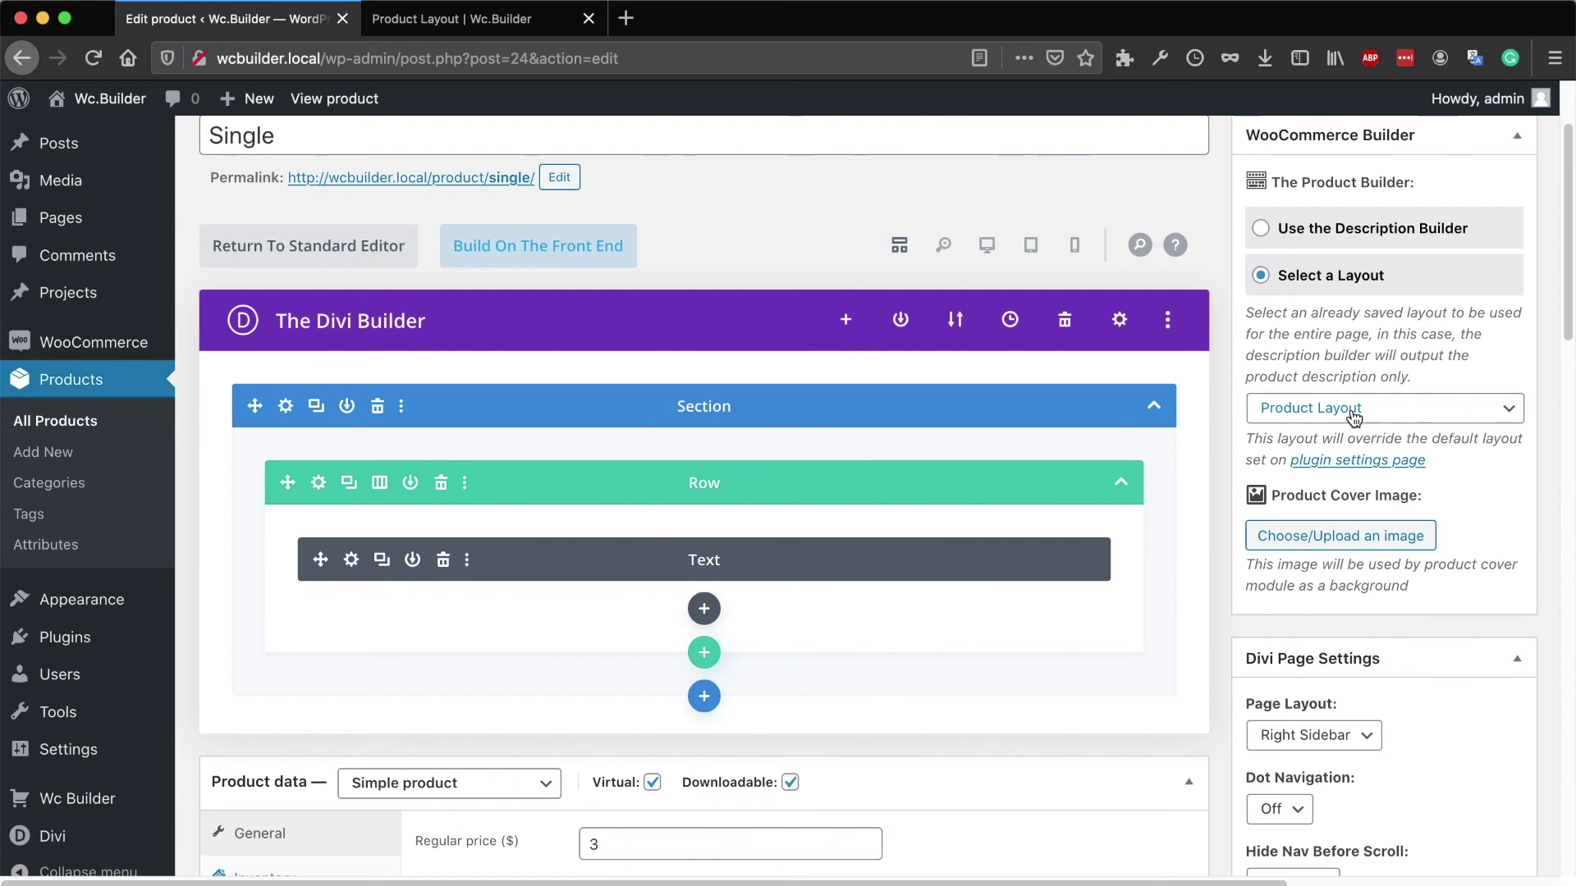
key(ctrl+Tab)
scroll(901, 443, down, 10)
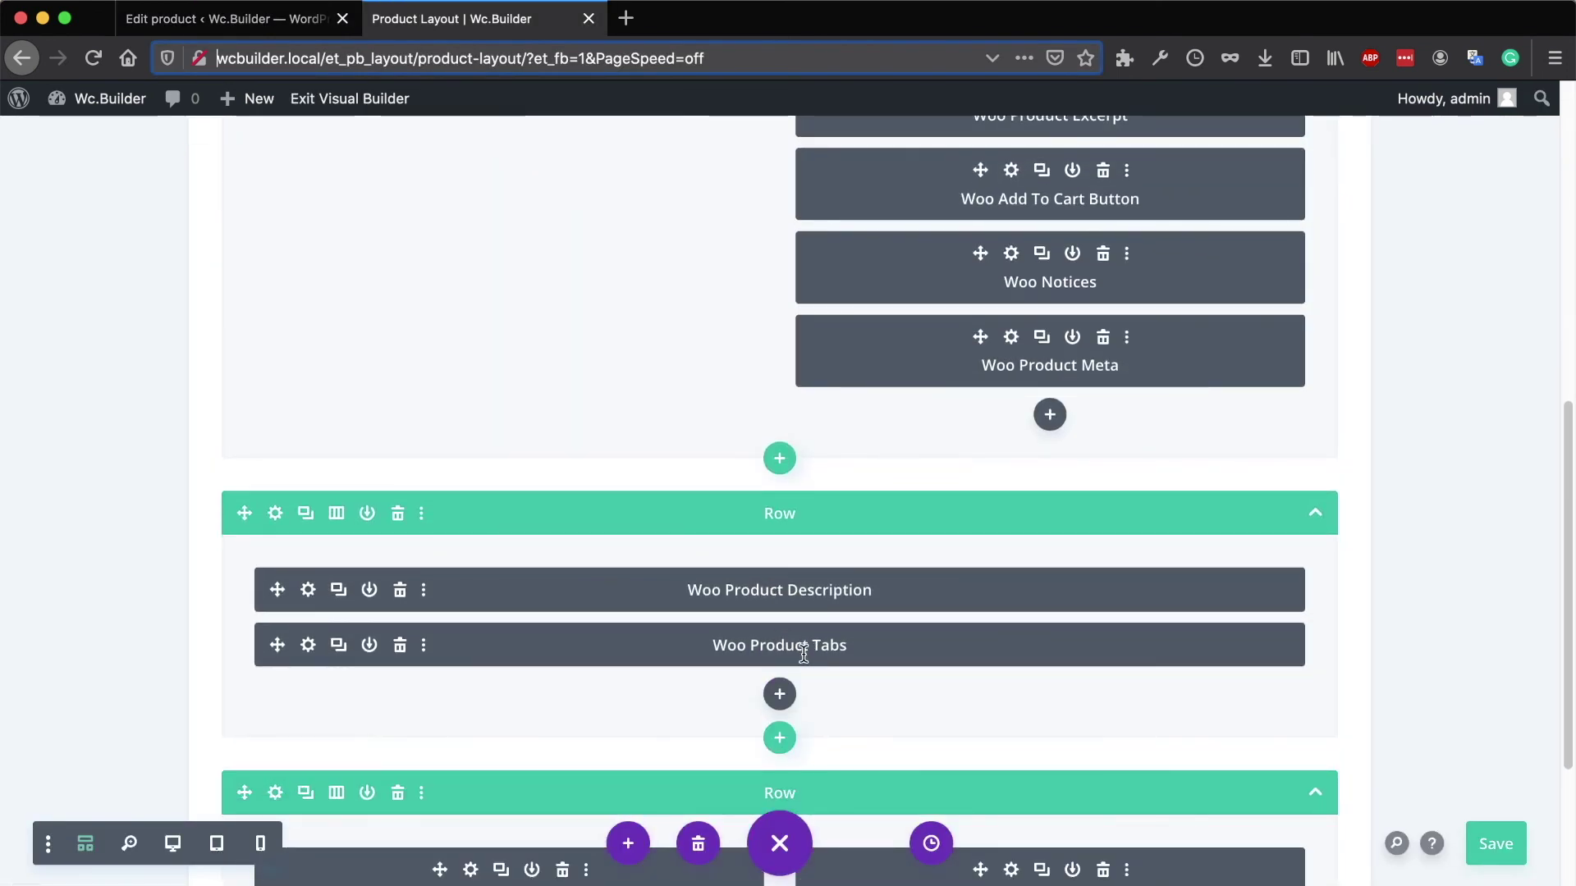
click(230, 18)
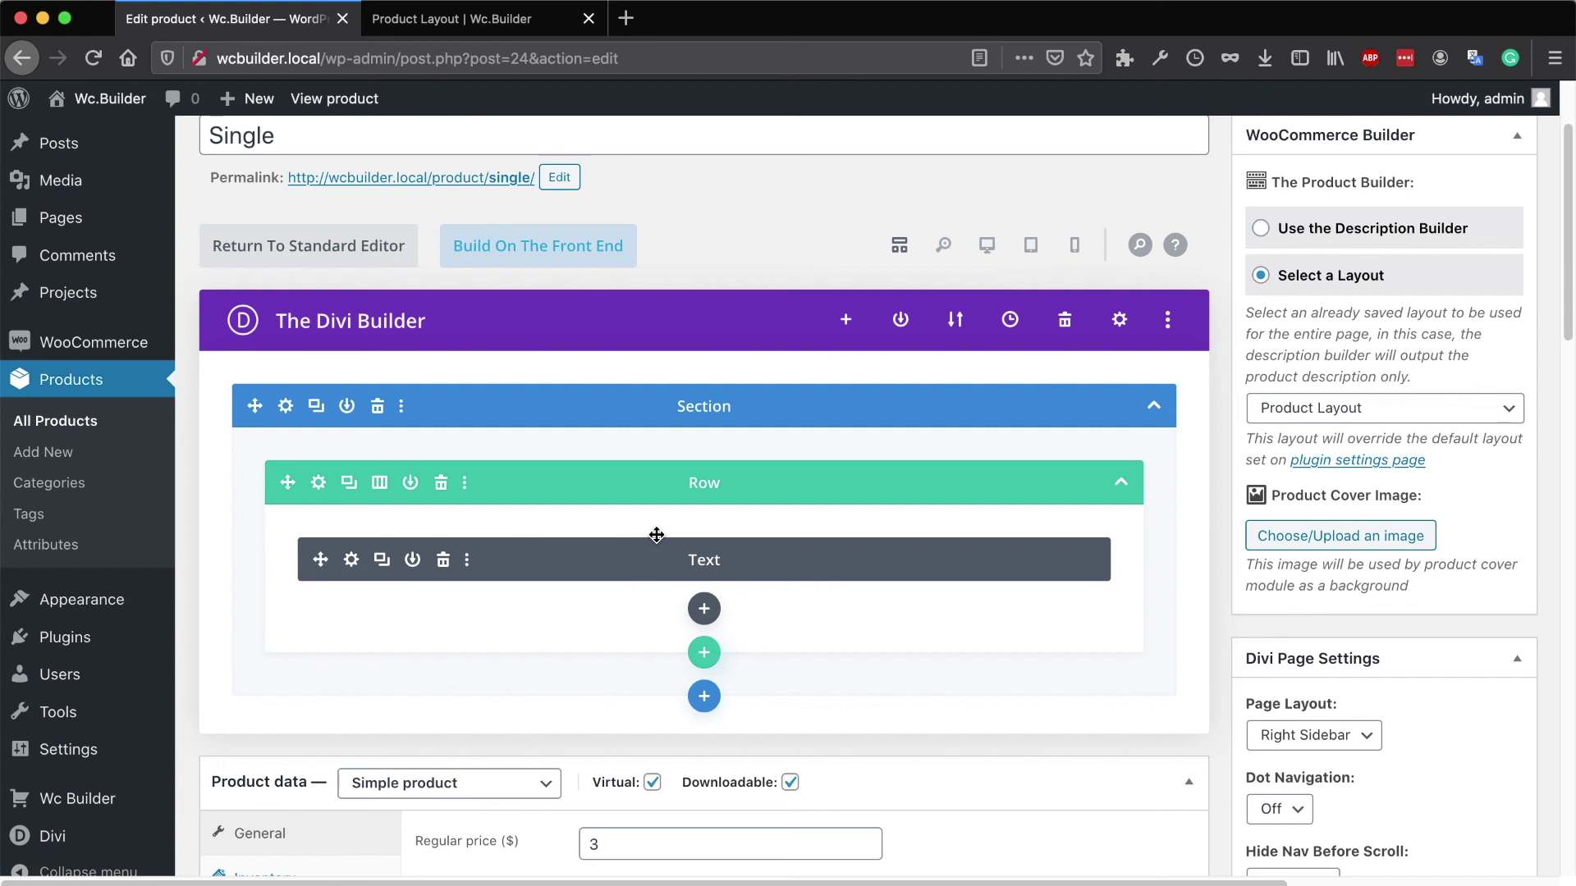
- Review the Product long description field and the Text module in the Single product's Divi Builder
scroll(661, 533, down, 15)
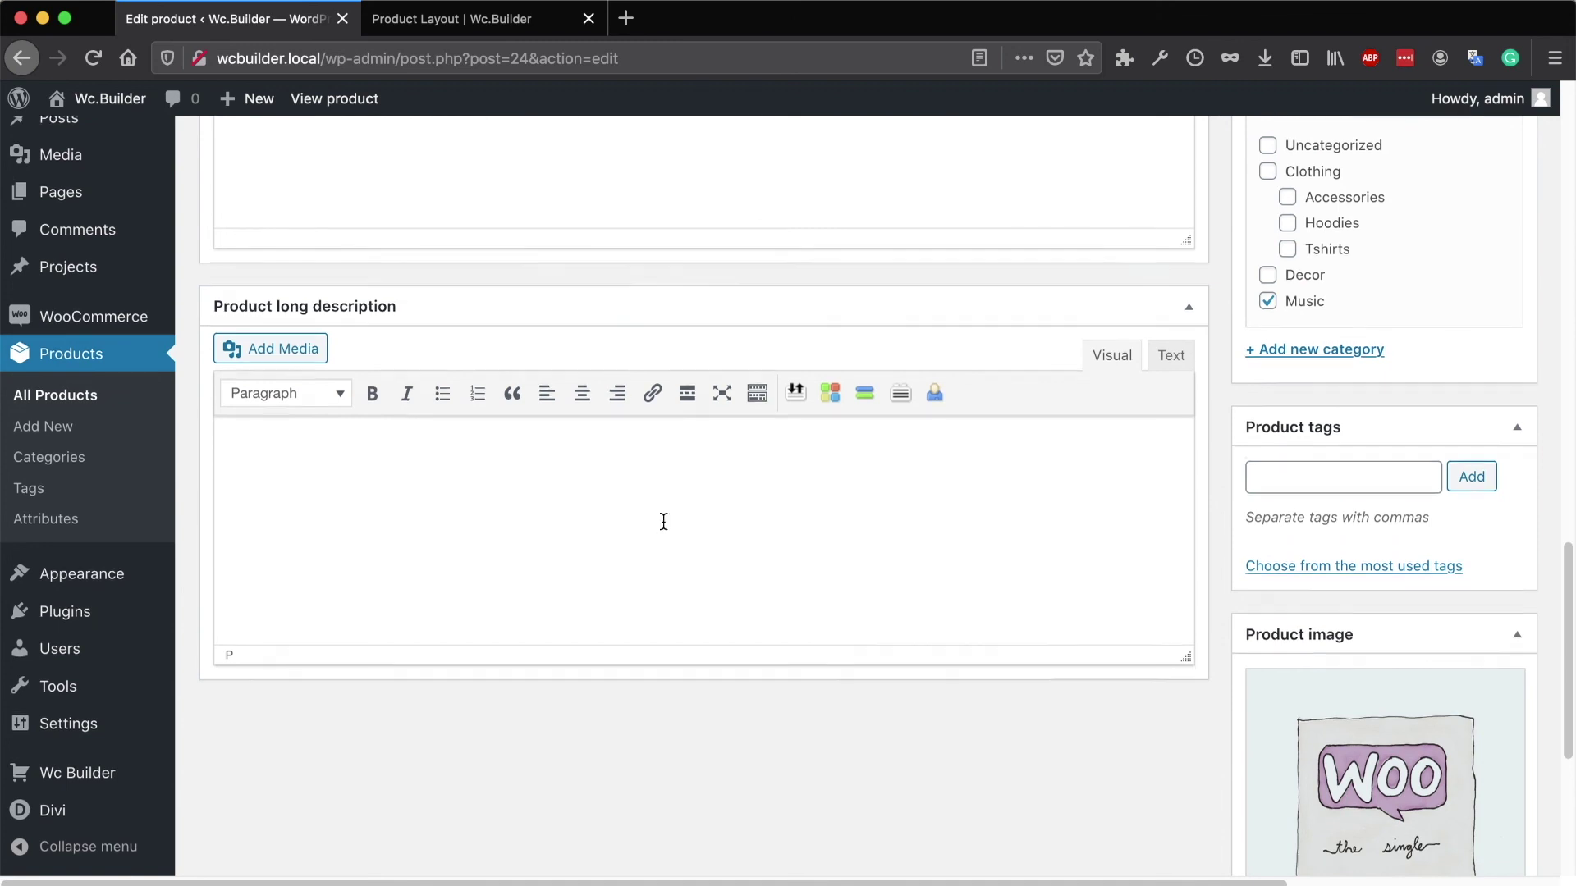
scroll(661, 522, up, 5)
scroll(665, 526, up, 5)
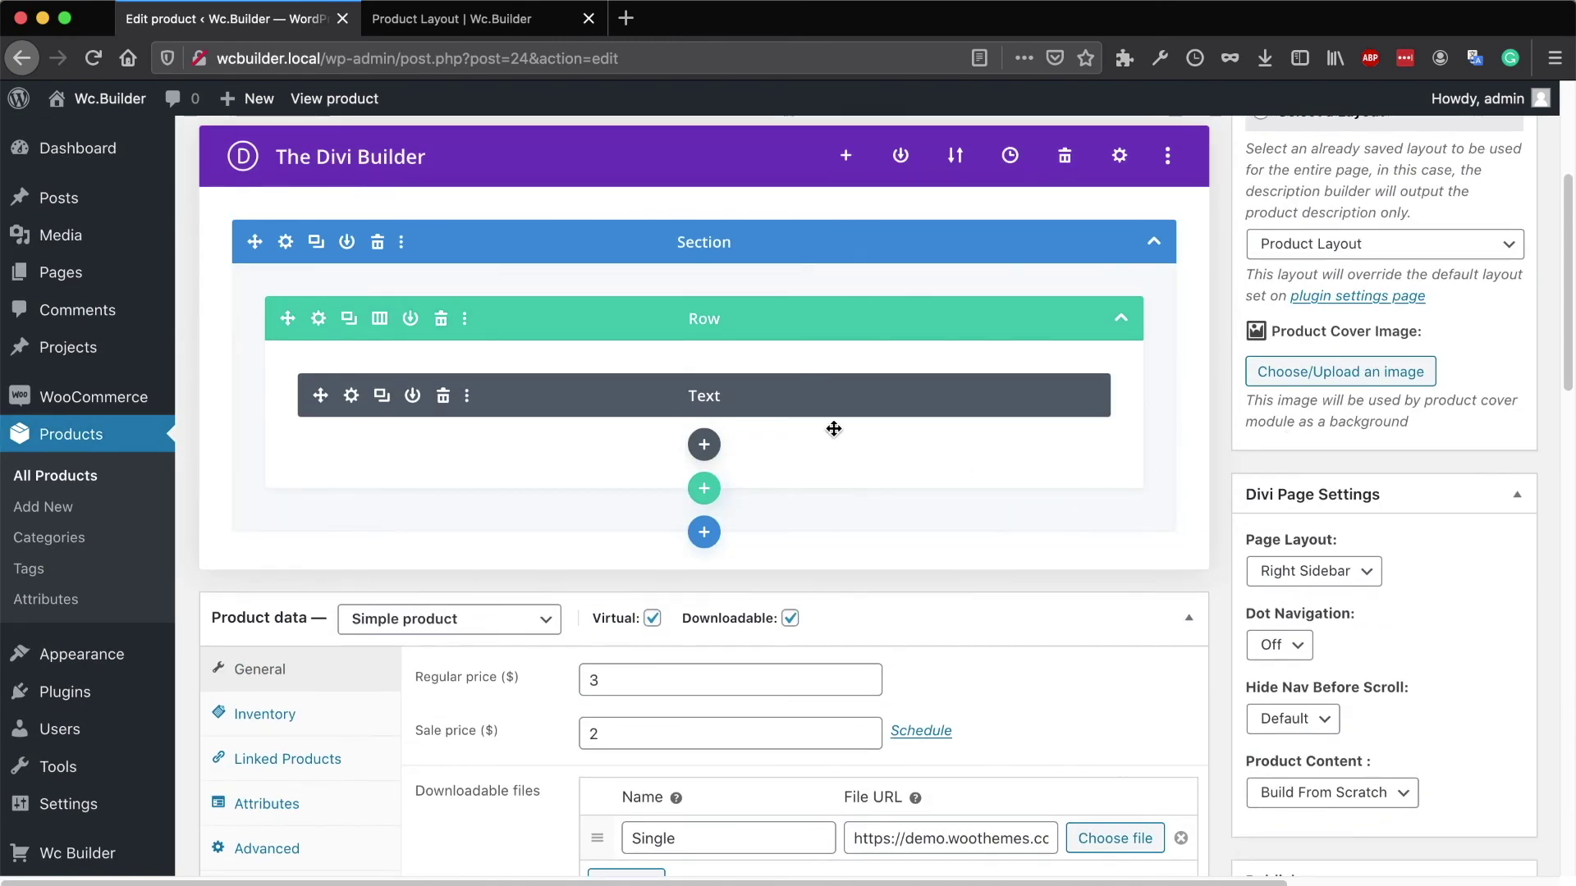
scroll(834, 426, up, 2)
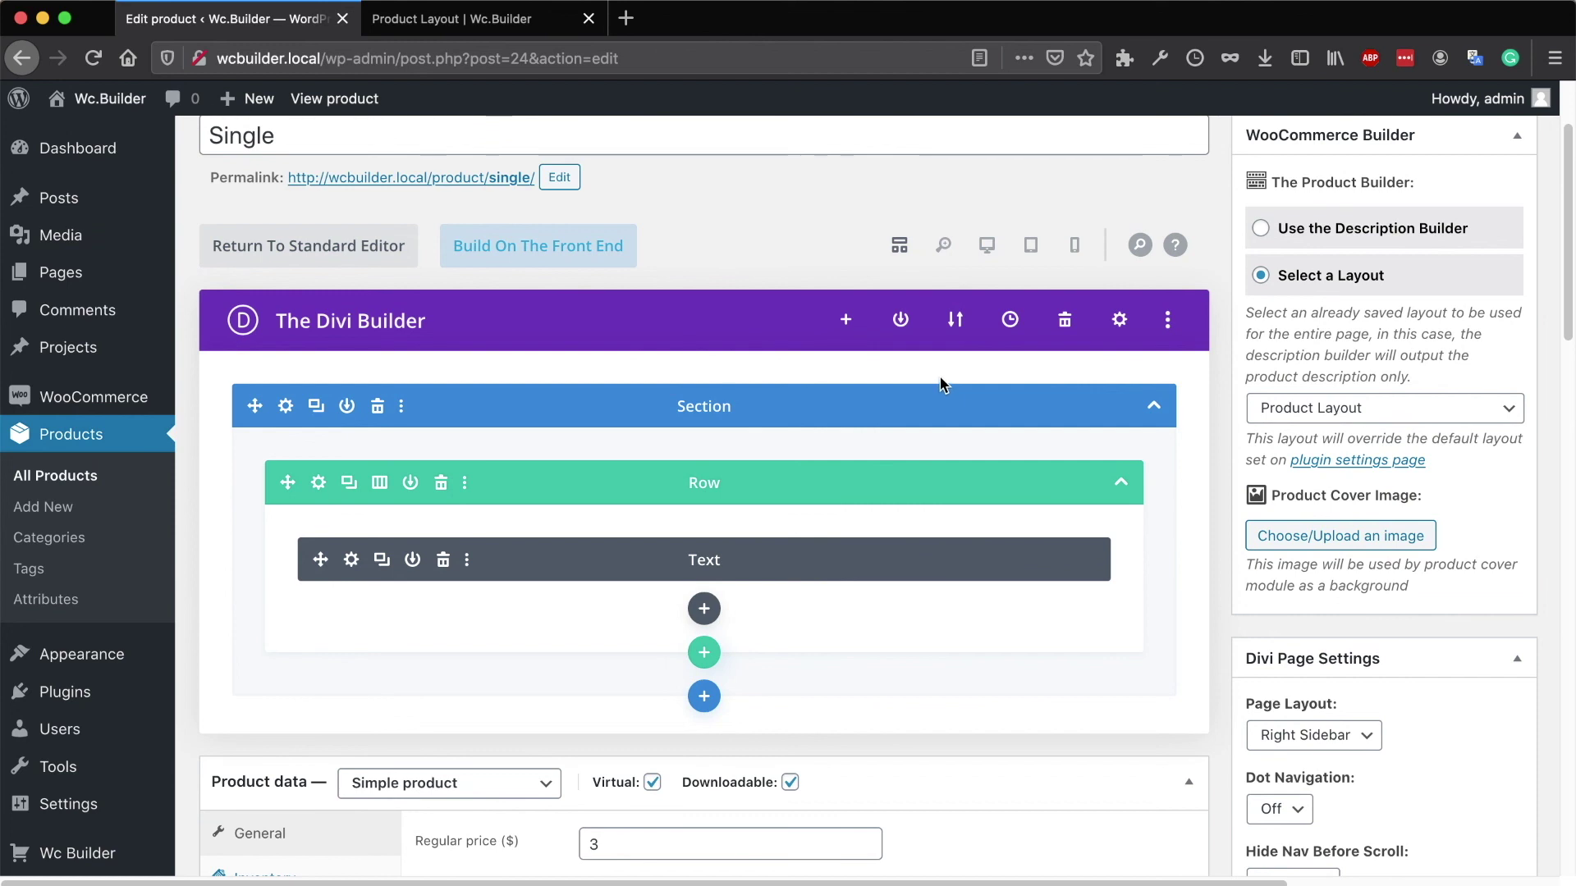
scroll(944, 379, up, 1)
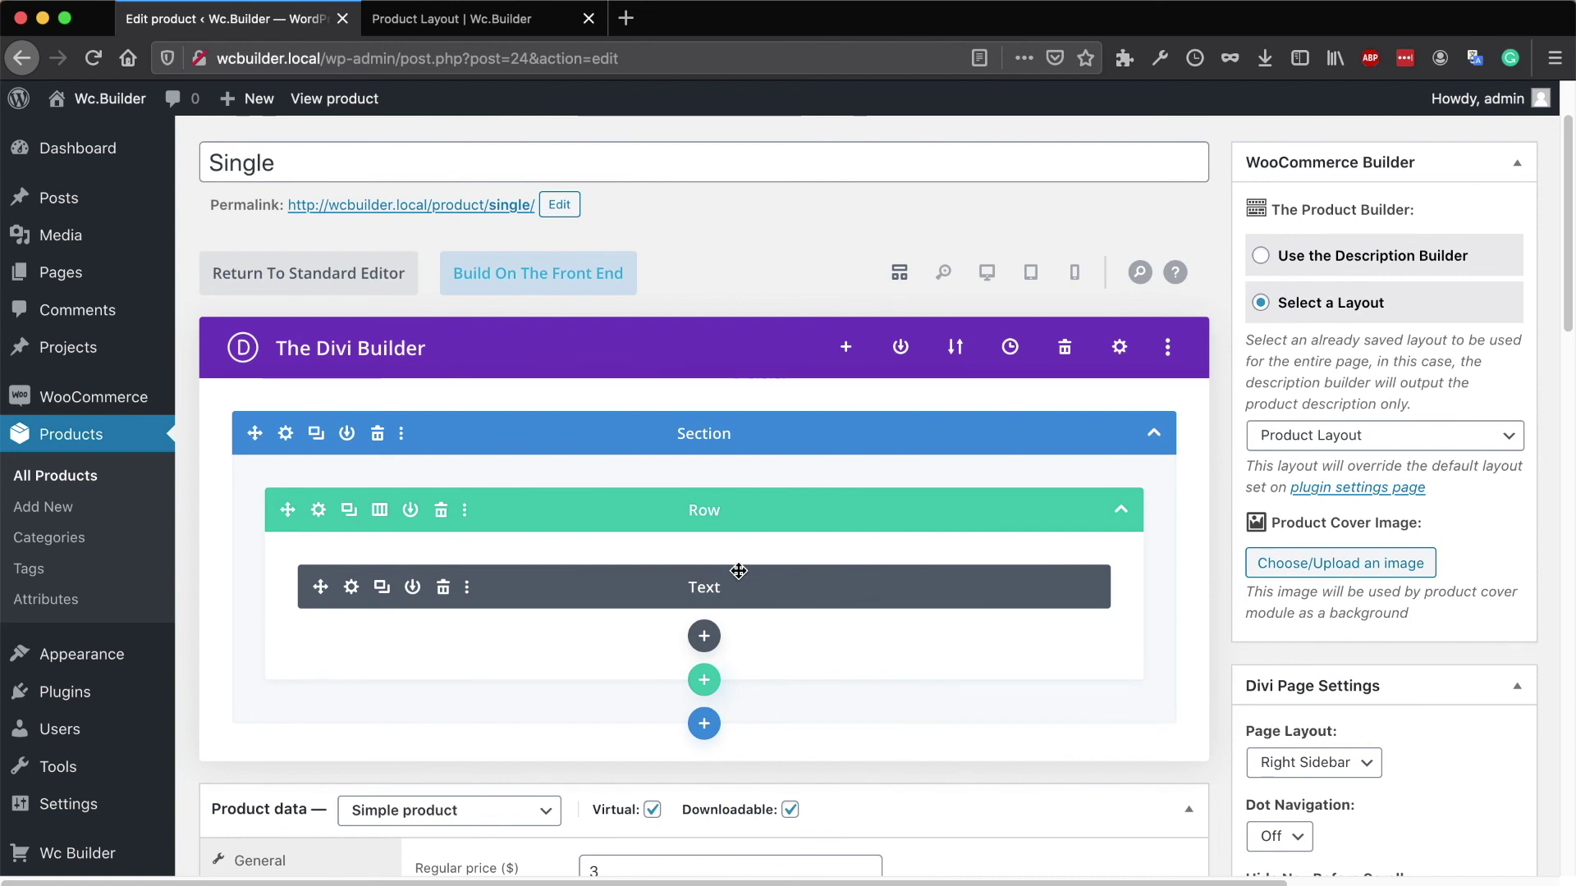
- Try the Use the Description Builder option for the Single product and switch back to Select a Layout
click(1262, 258)
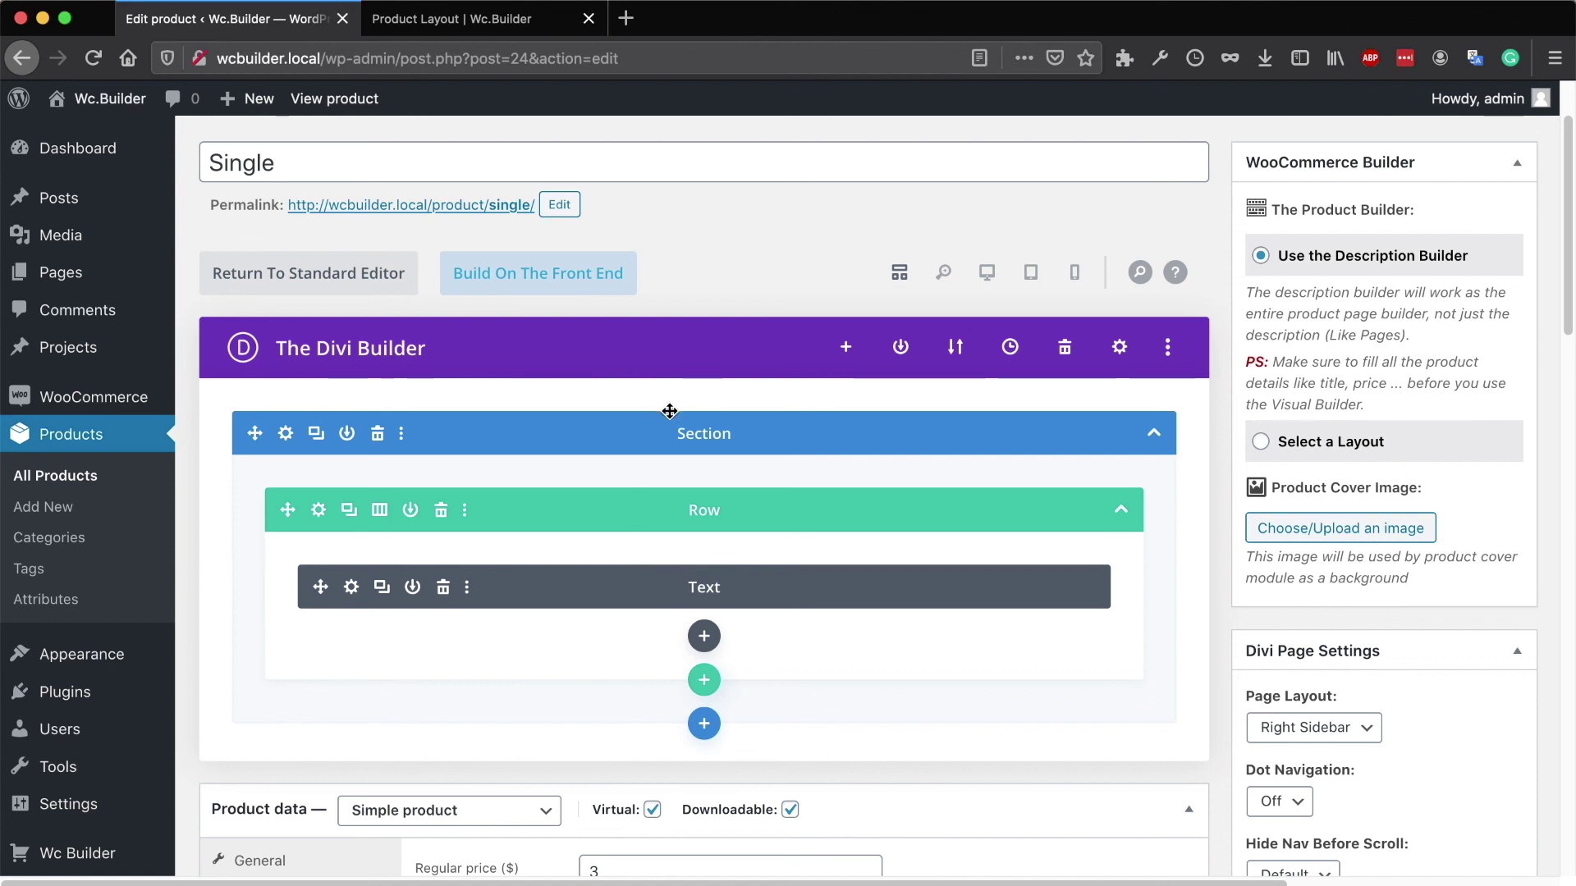
mouse_move(113, 854)
click(1310, 447)
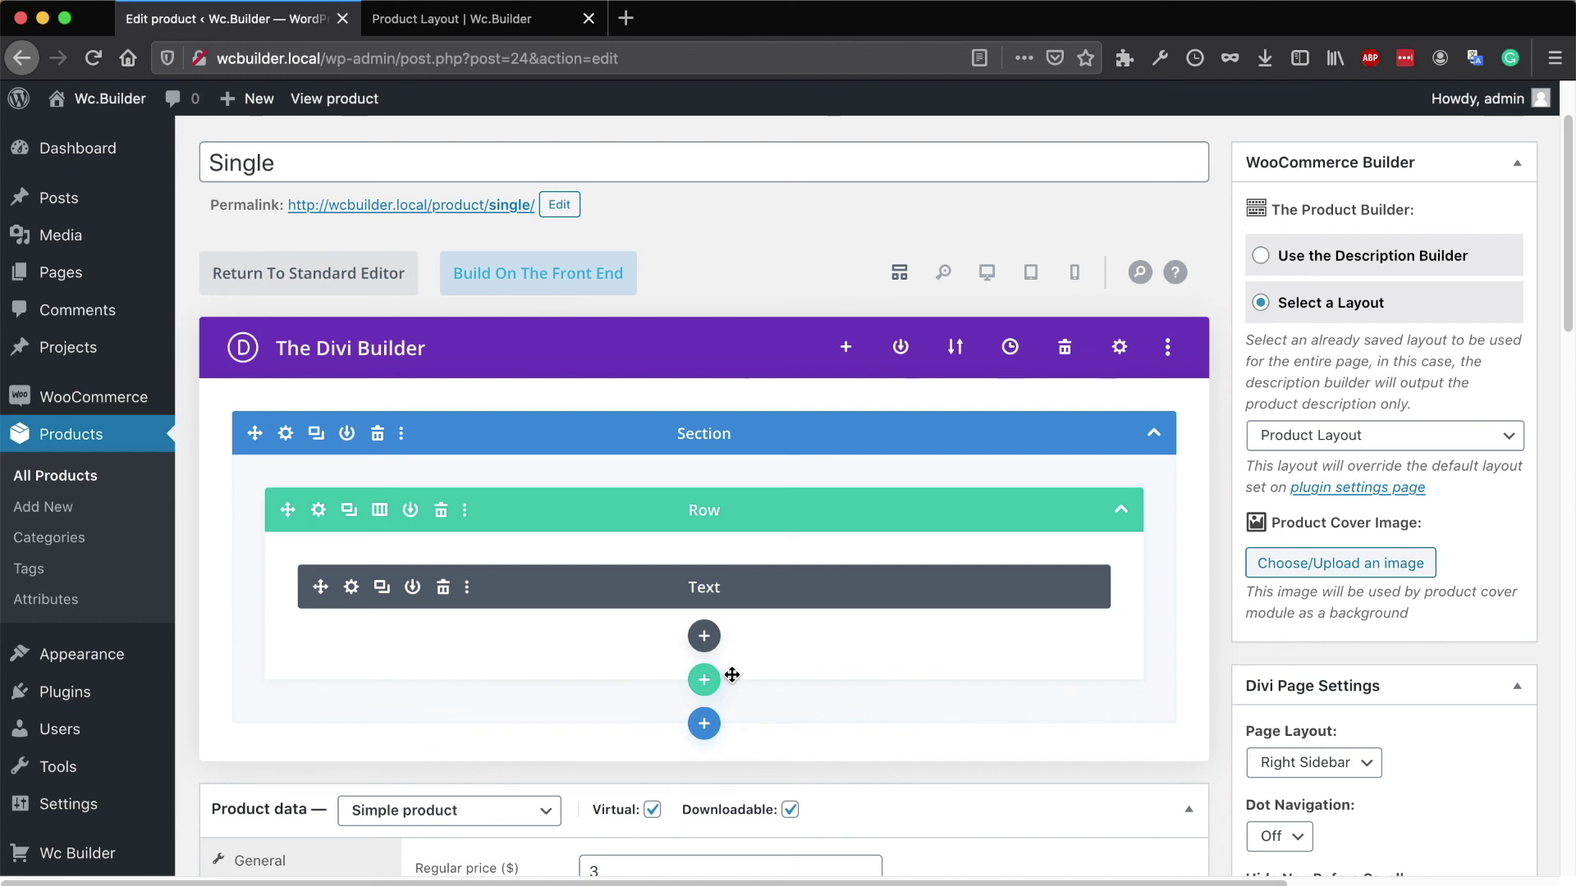
- Return the Single product's description from the Divi Builder to the standard editor and confirm leaving the page
click(367, 287)
click(851, 656)
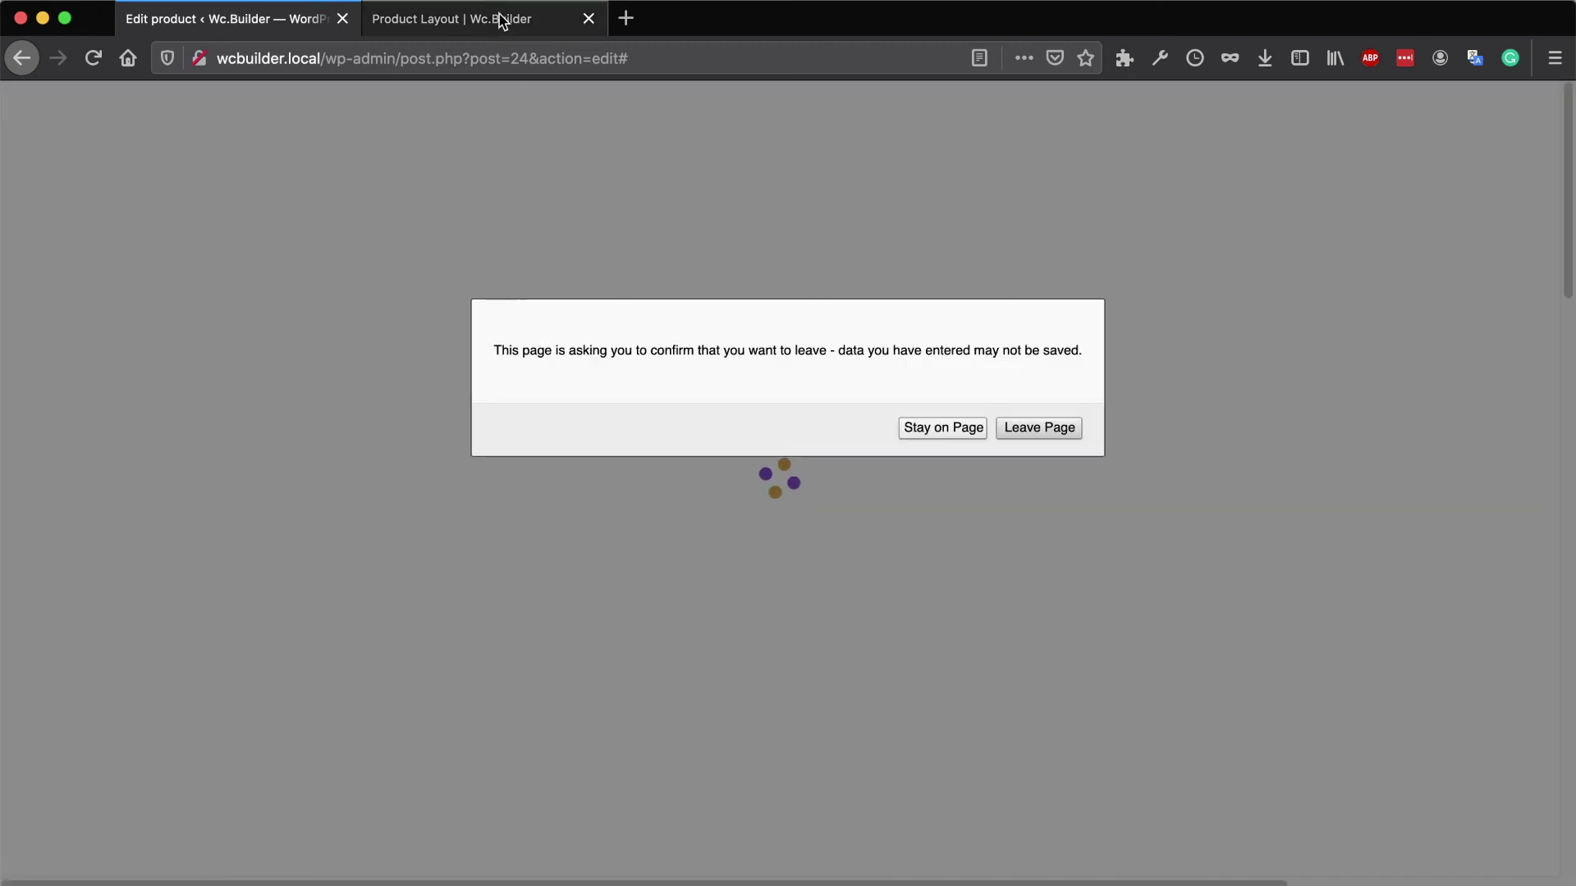
click(1038, 429)
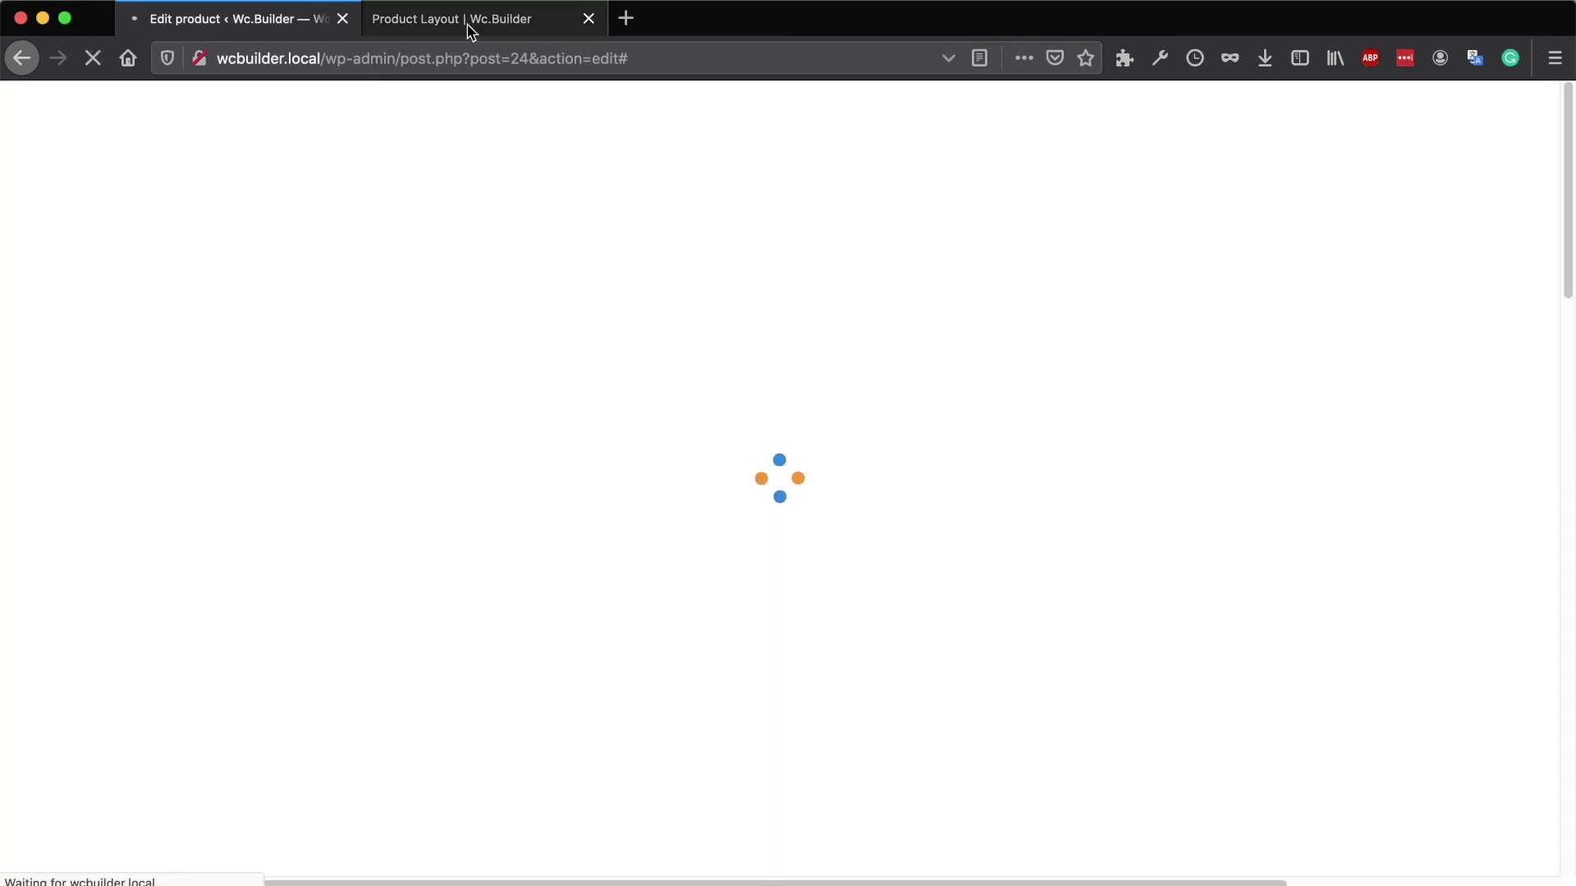
click(468, 28)
click(299, 20)
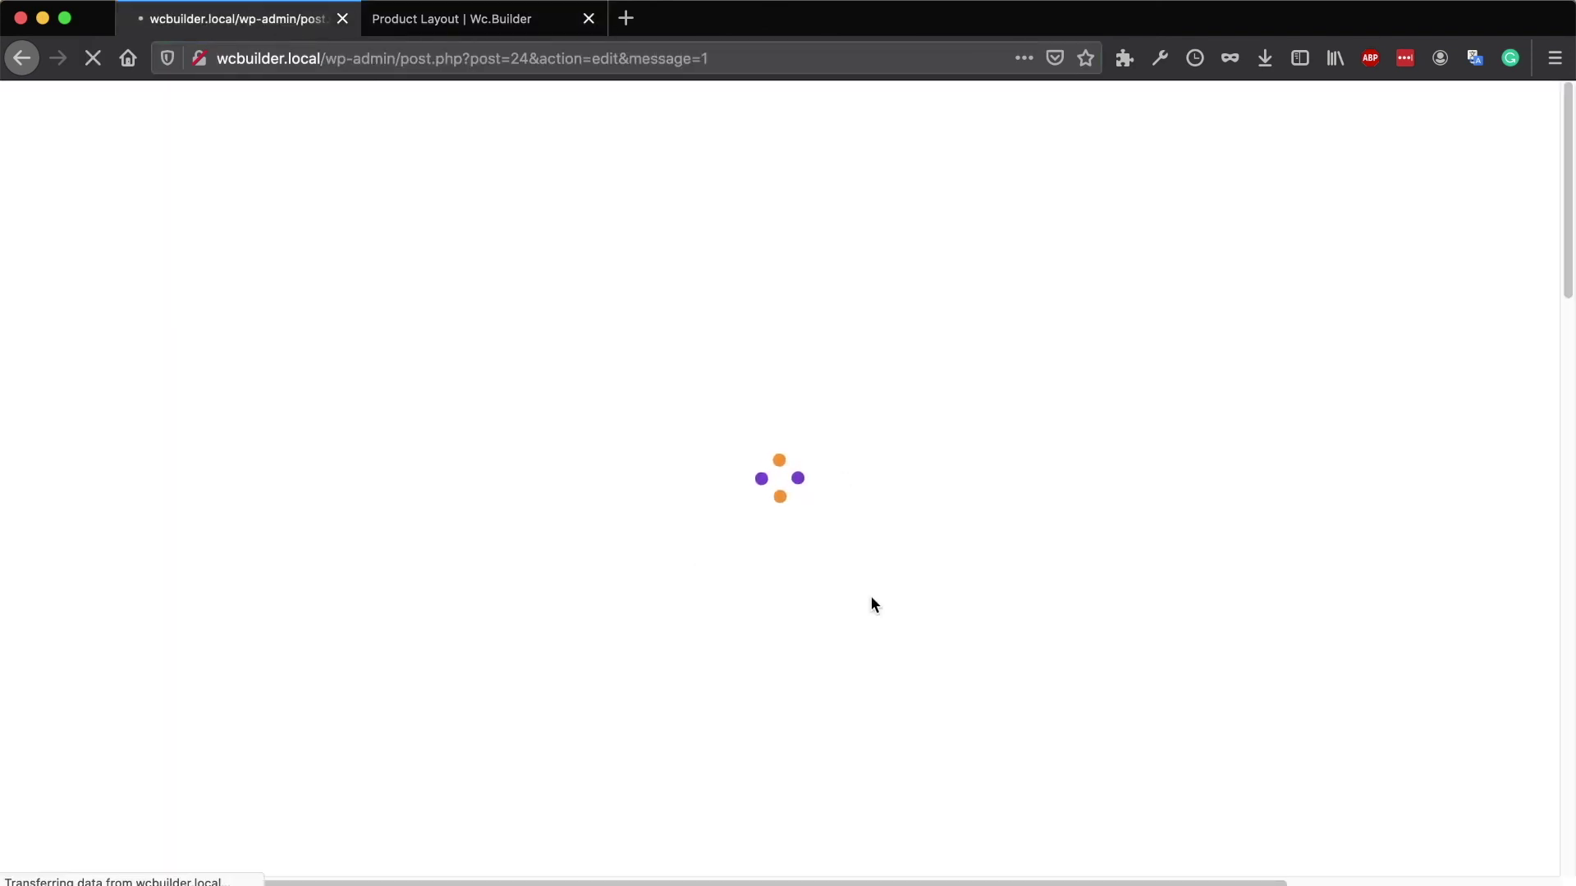